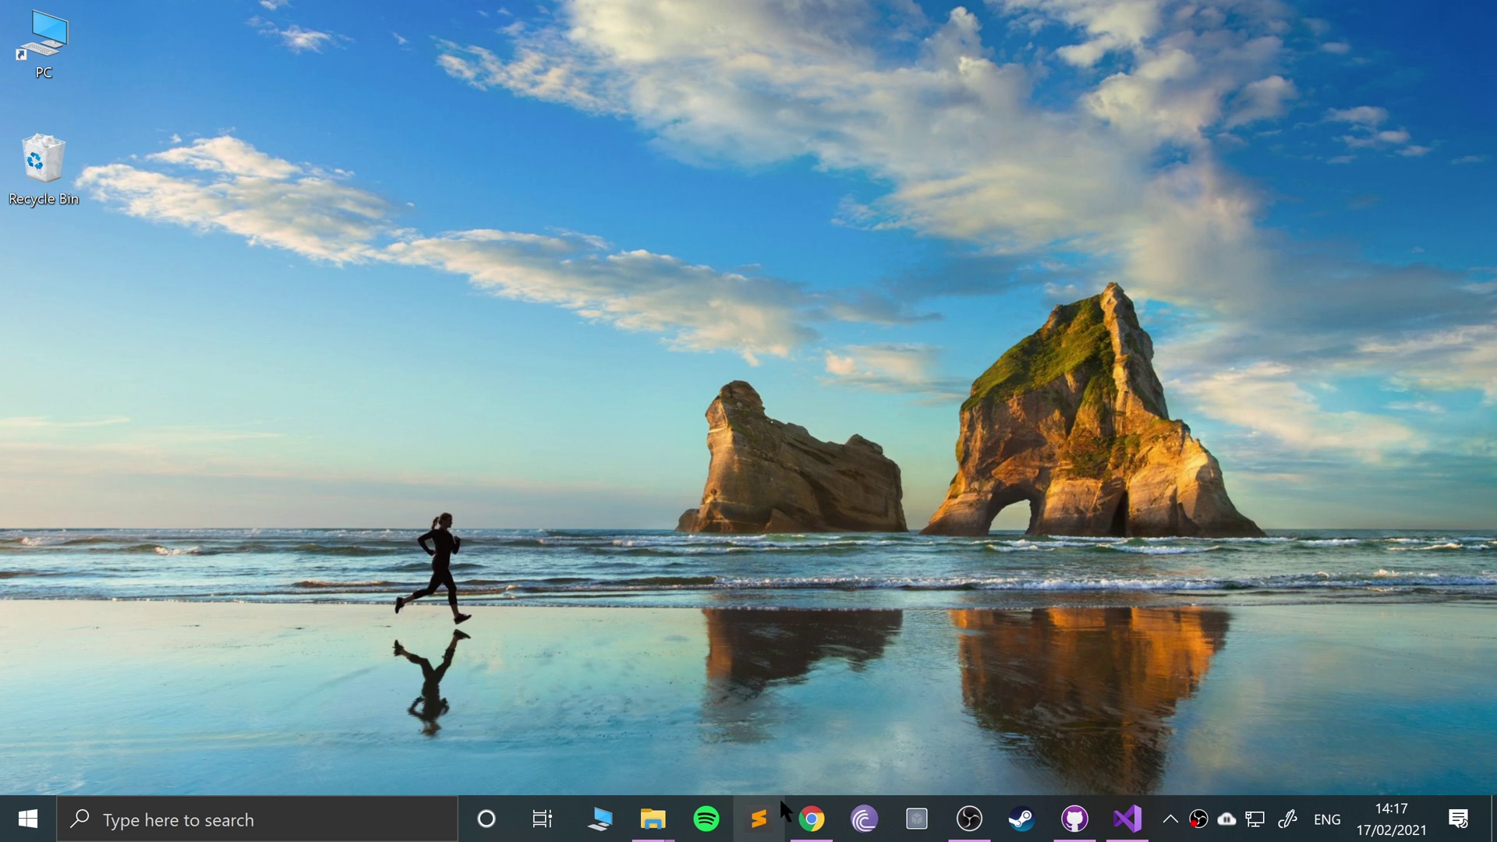
Open a new Chrome window, go to the PCSX2 website at pcsx2.net and maximize the window
right_click(811, 819)
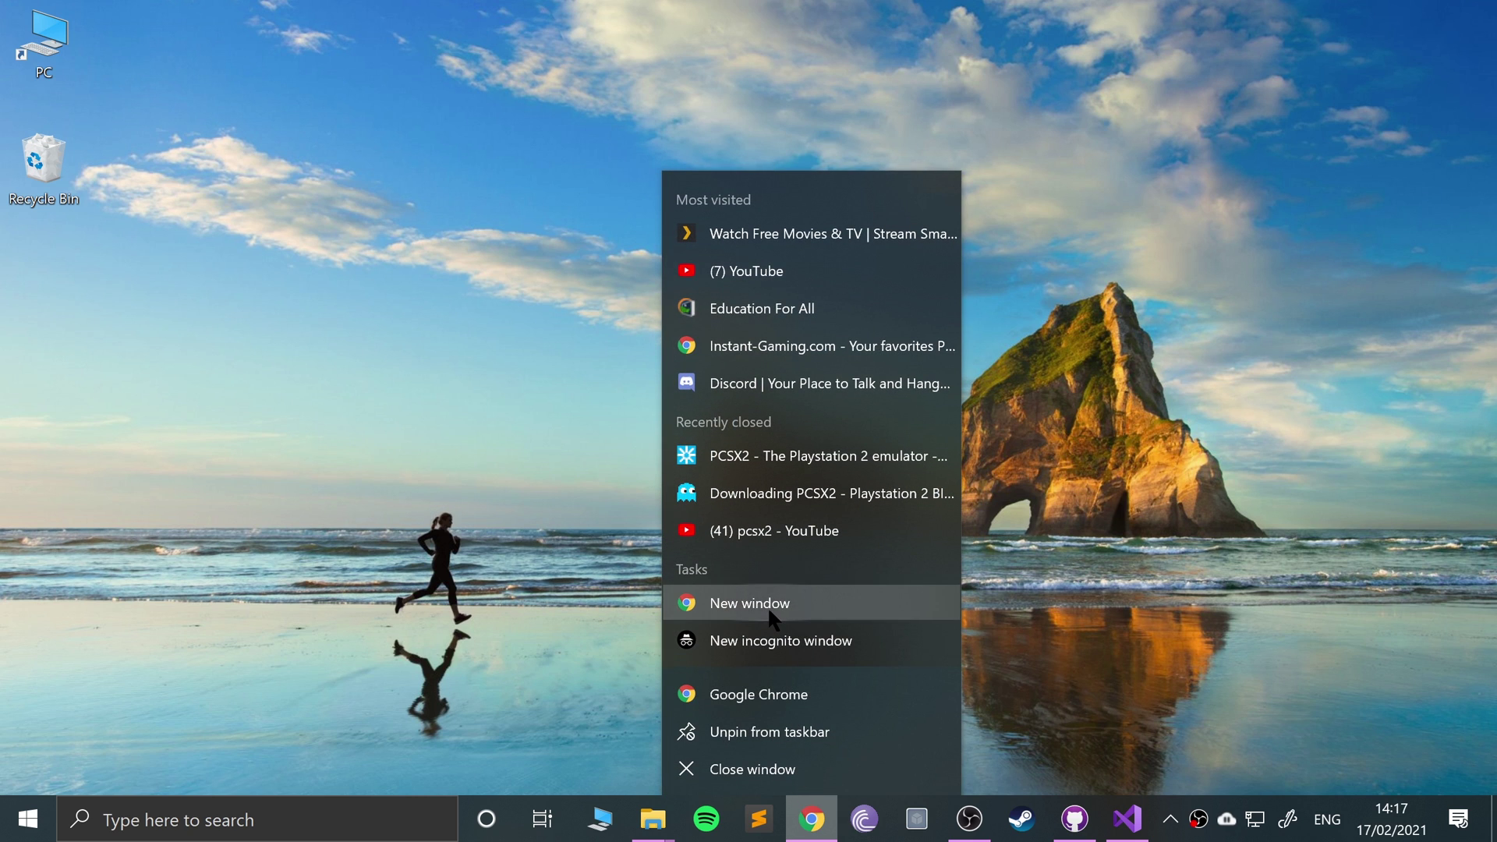
left_click(772, 616)
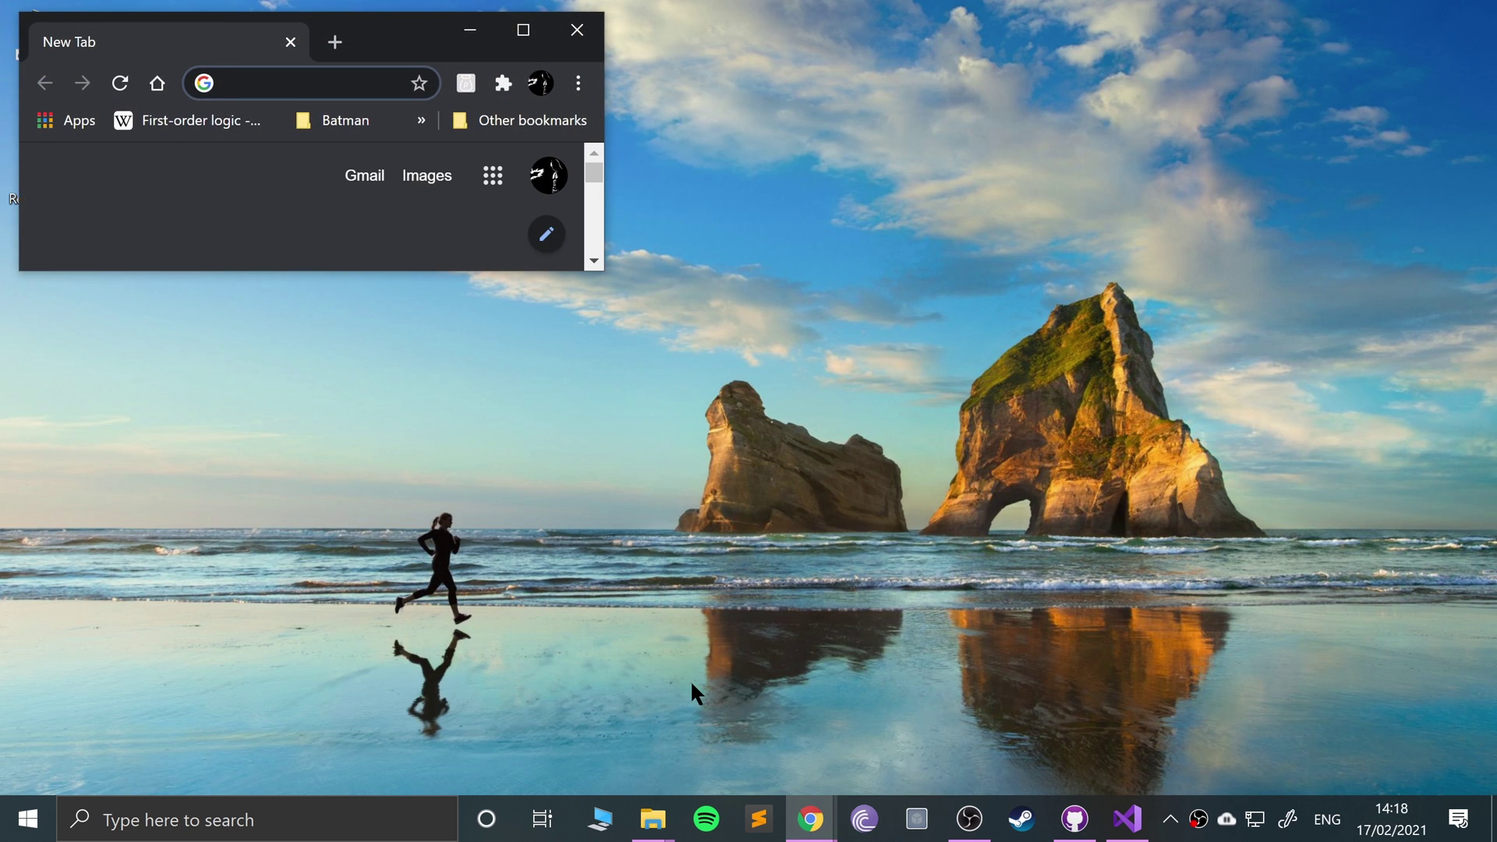
type("pcsx2")
key("Return")
key("super+Up")
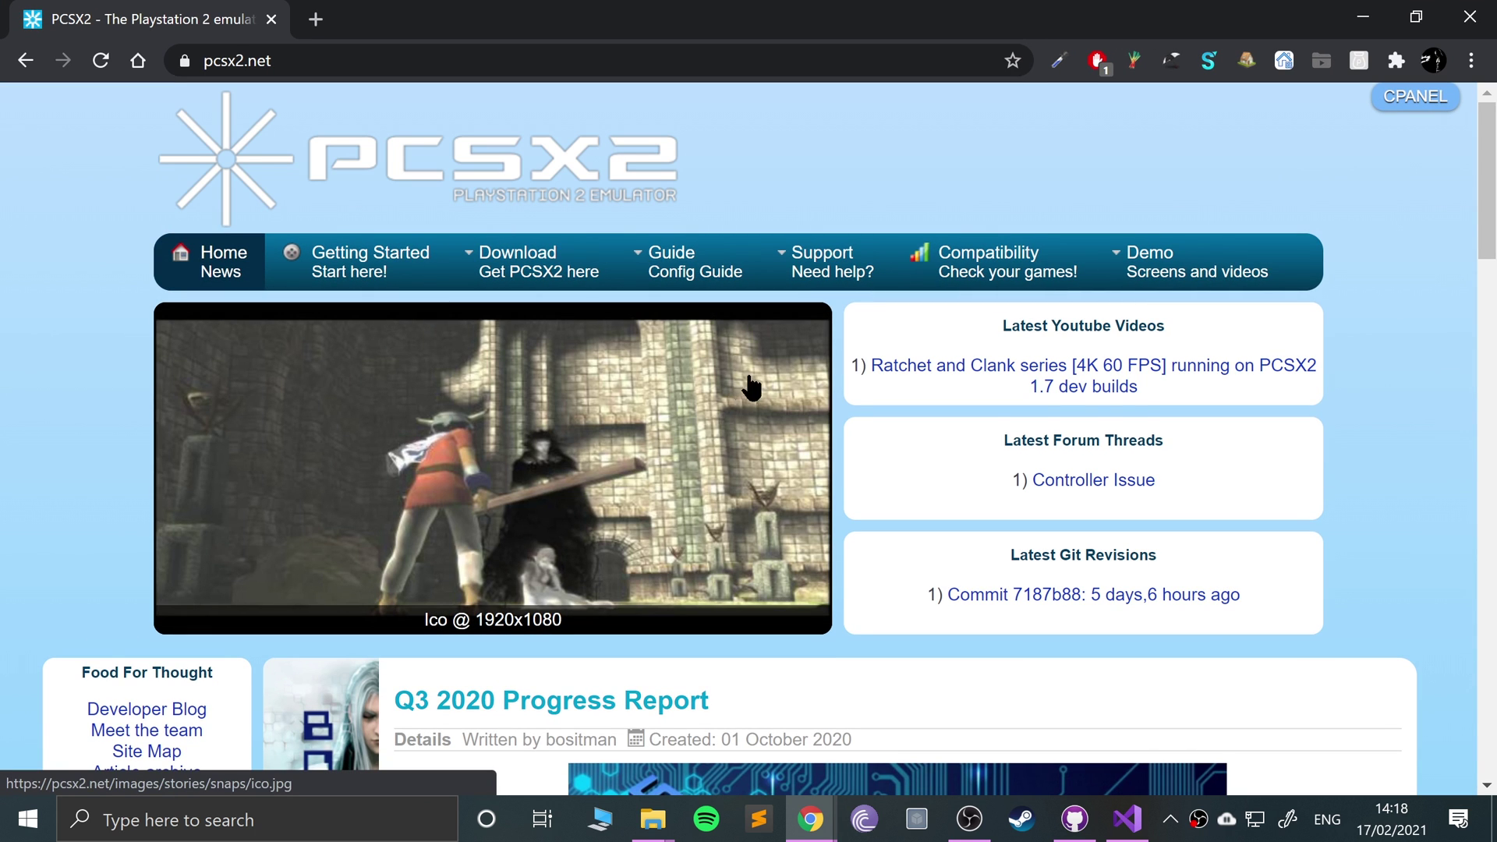
Open the page of stable PCSX2 releases for Windows and find the available downloads
mouse_move(541, 277)
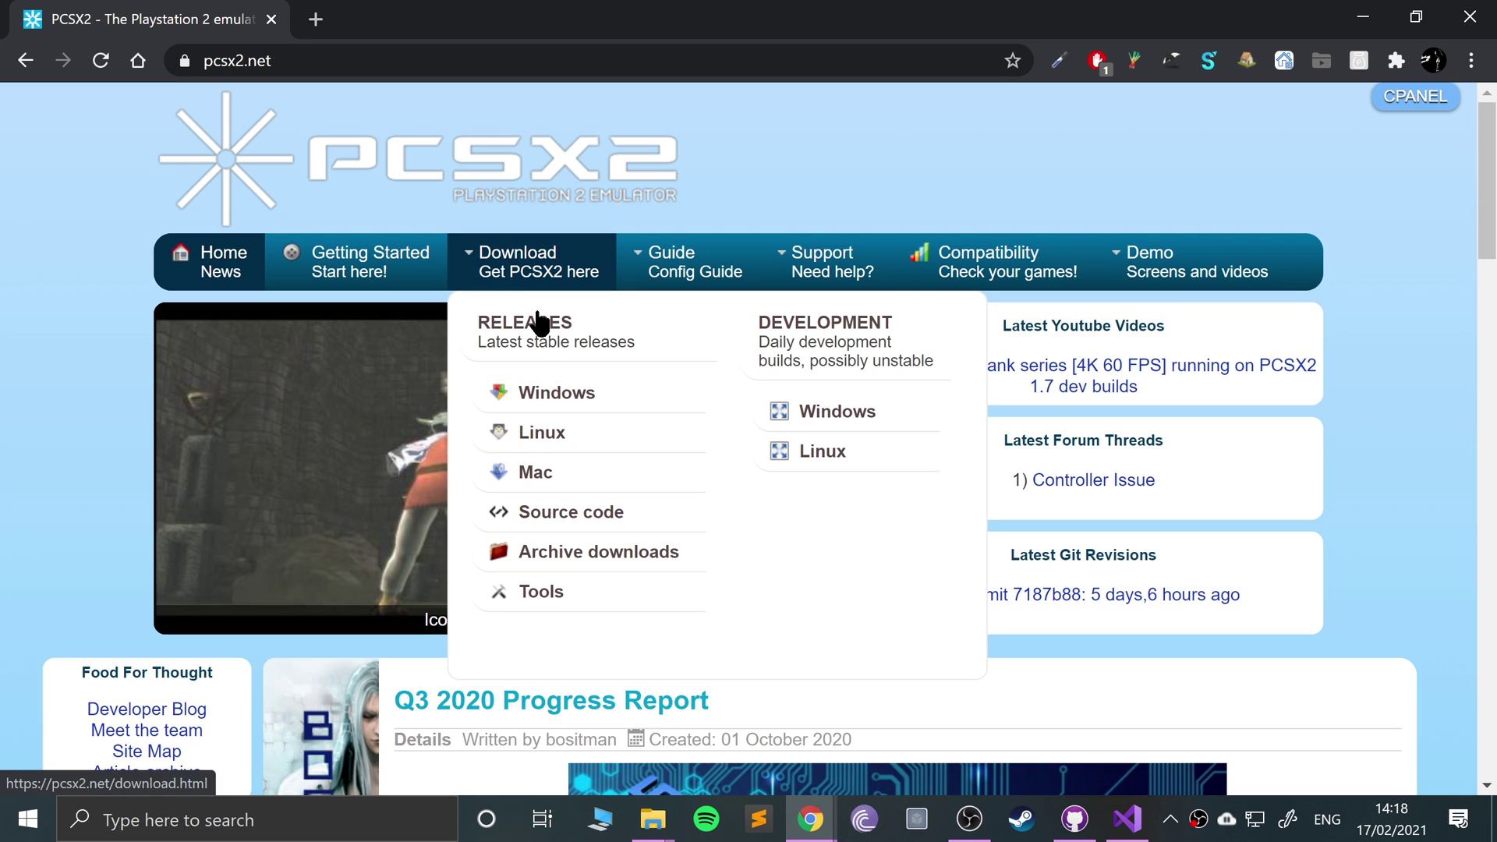
left_click(537, 391)
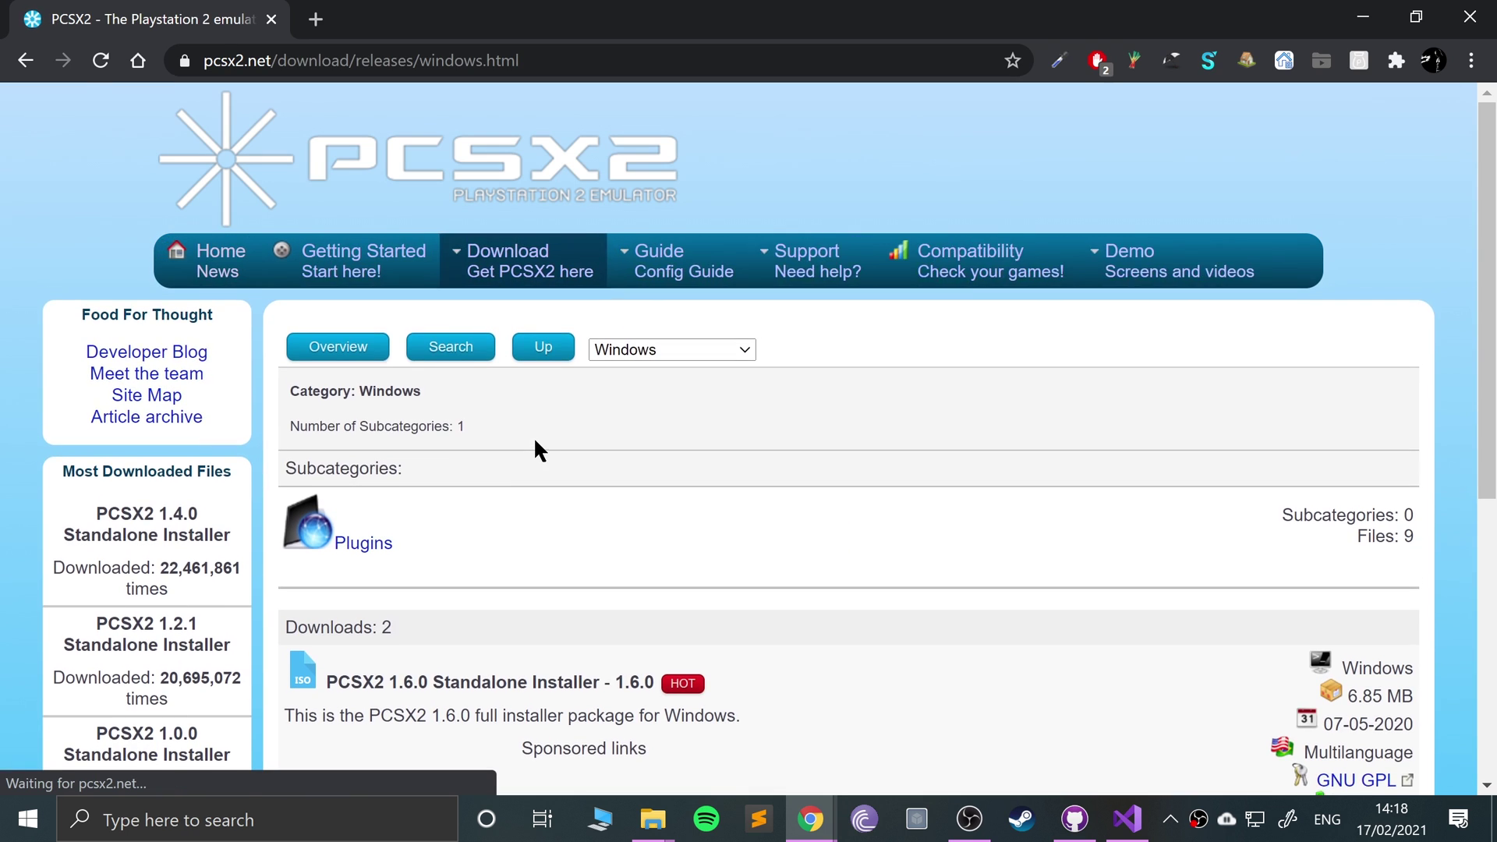
scroll(533, 435, "down", 3)
scroll(730, 449, "down", 2)
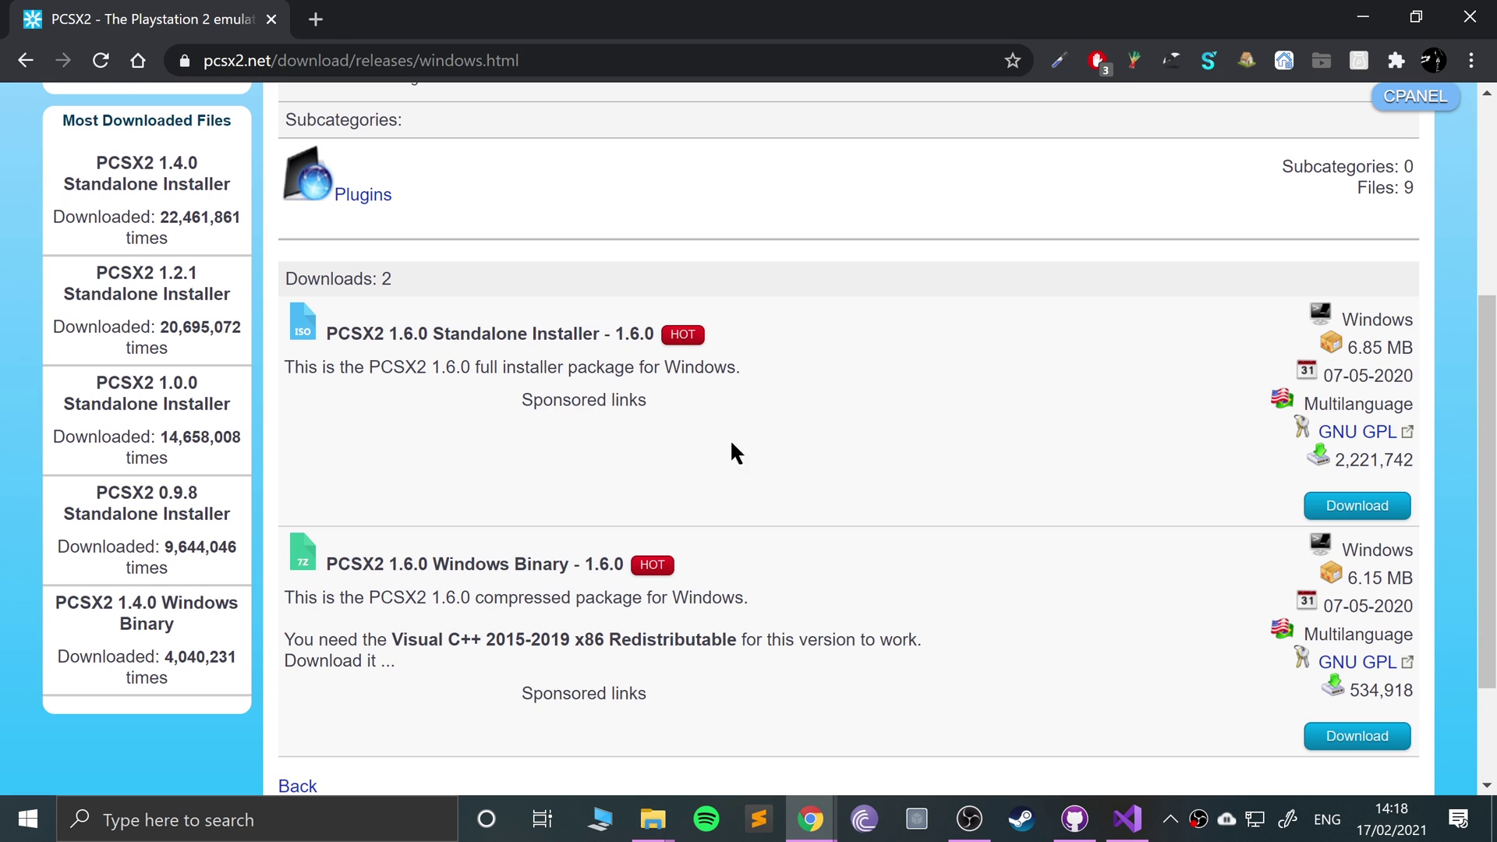
Download the PCSX2 1.6.0 Standalone Installer rather than the Windows Binary package
left_click_drag(732, 445, 449, 332)
scroll(587, 445, "down", 2)
left_click(916, 568)
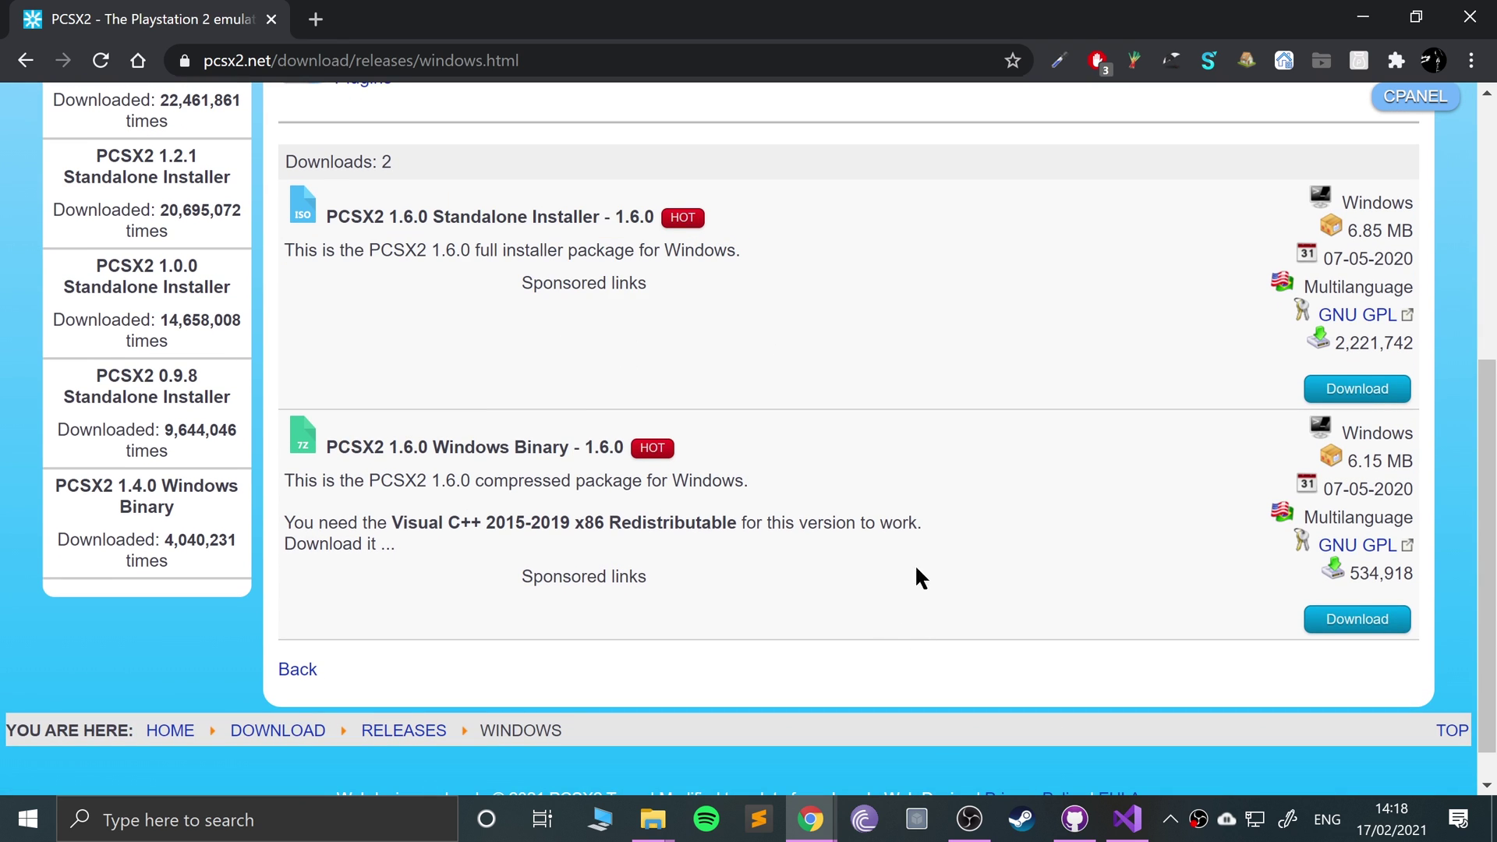
left_click_drag(917, 569, 478, 437)
left_click(551, 371)
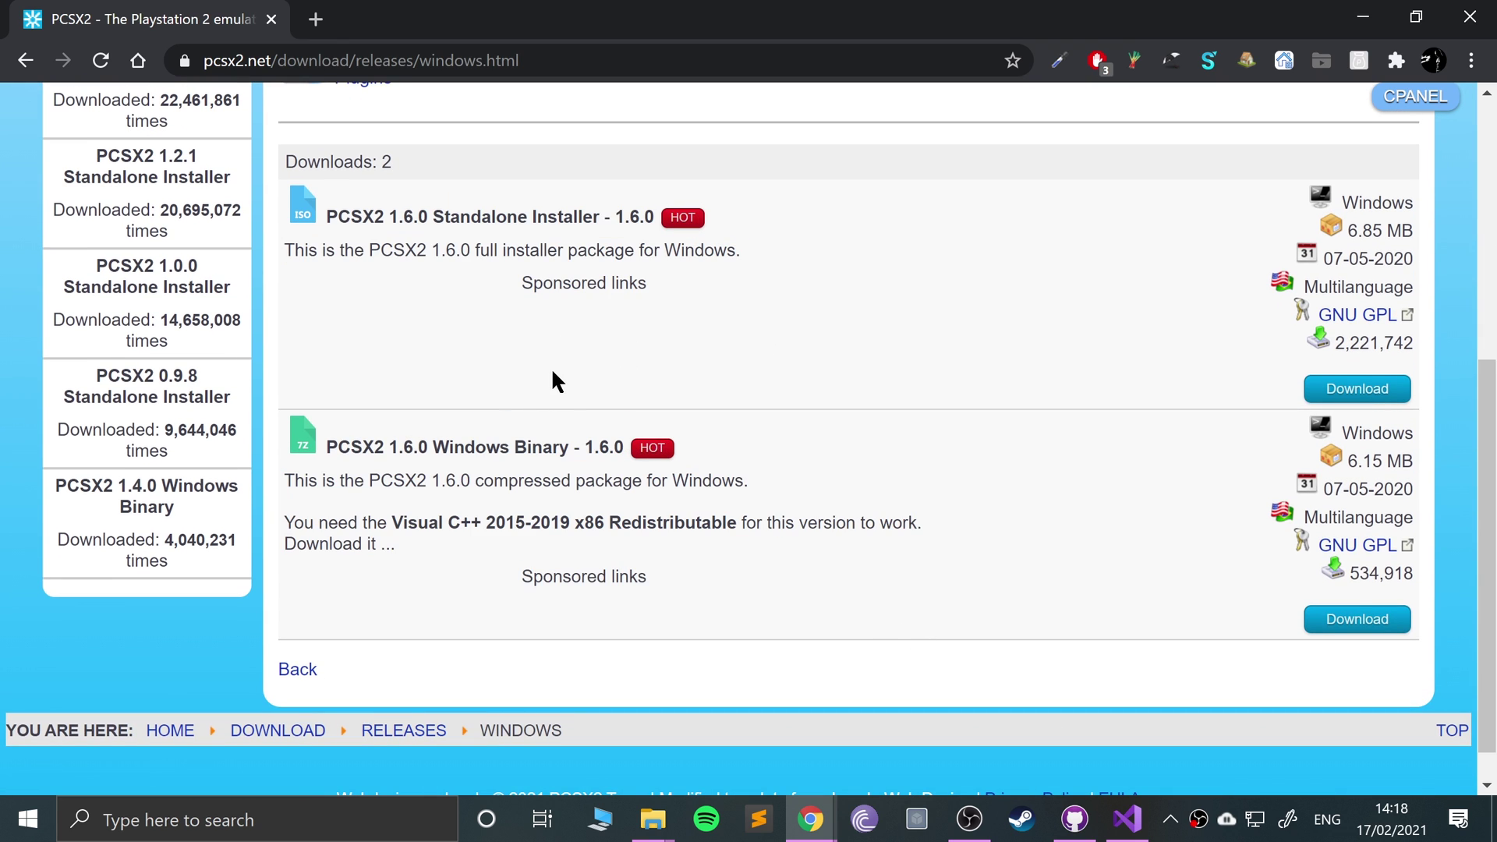
left_click(1365, 393)
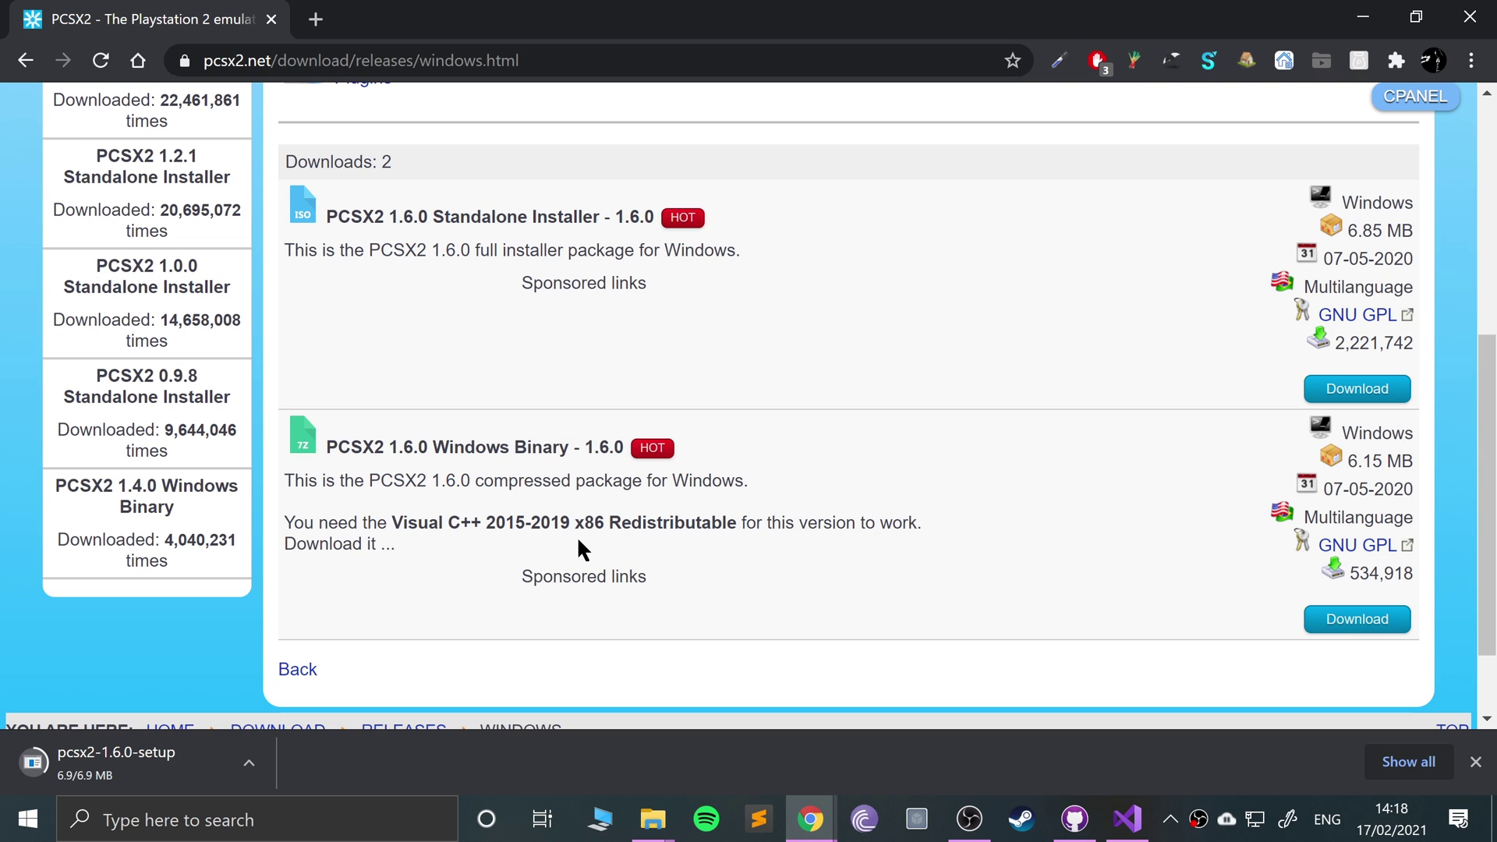
left_click_drag(676, 387, 507, 222)
left_click(344, 309)
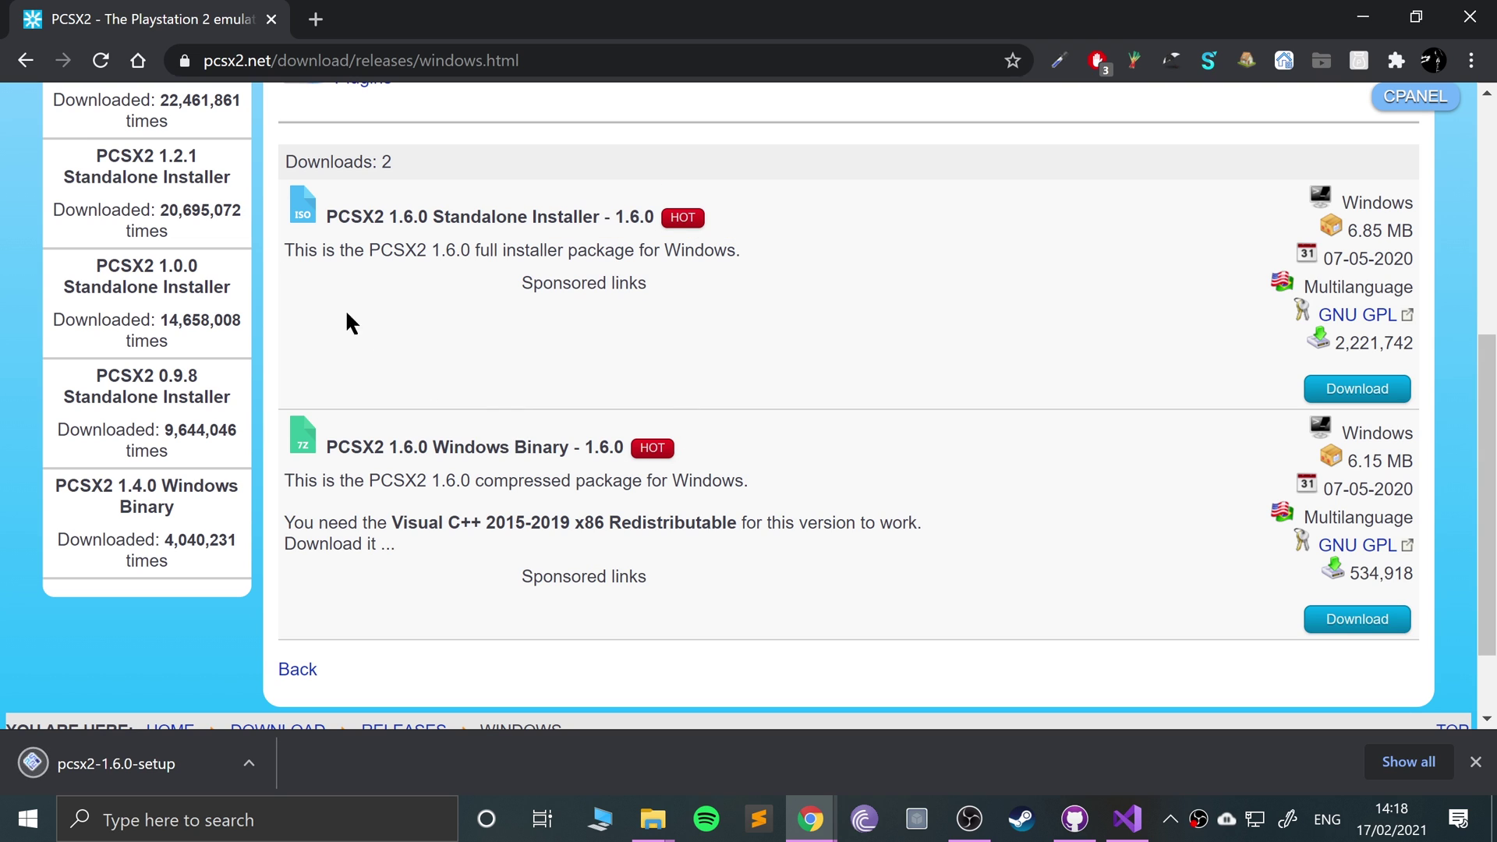
Search the web for "ps2 bios" and start the PS2 BIOS download from the Romsmania page
left_click(250, 60)
type("ps2 bios")
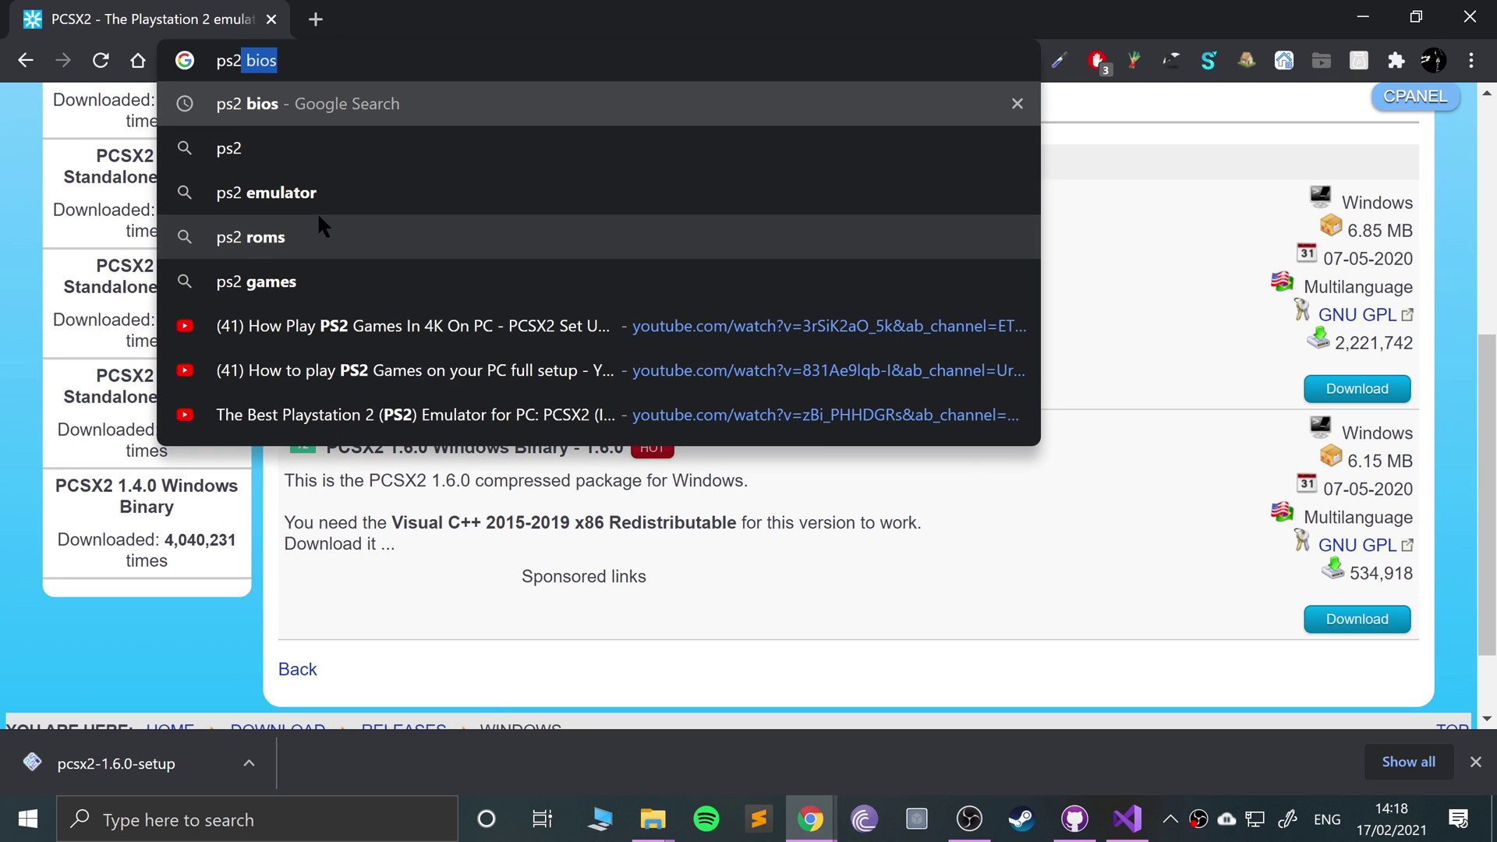
key("Return")
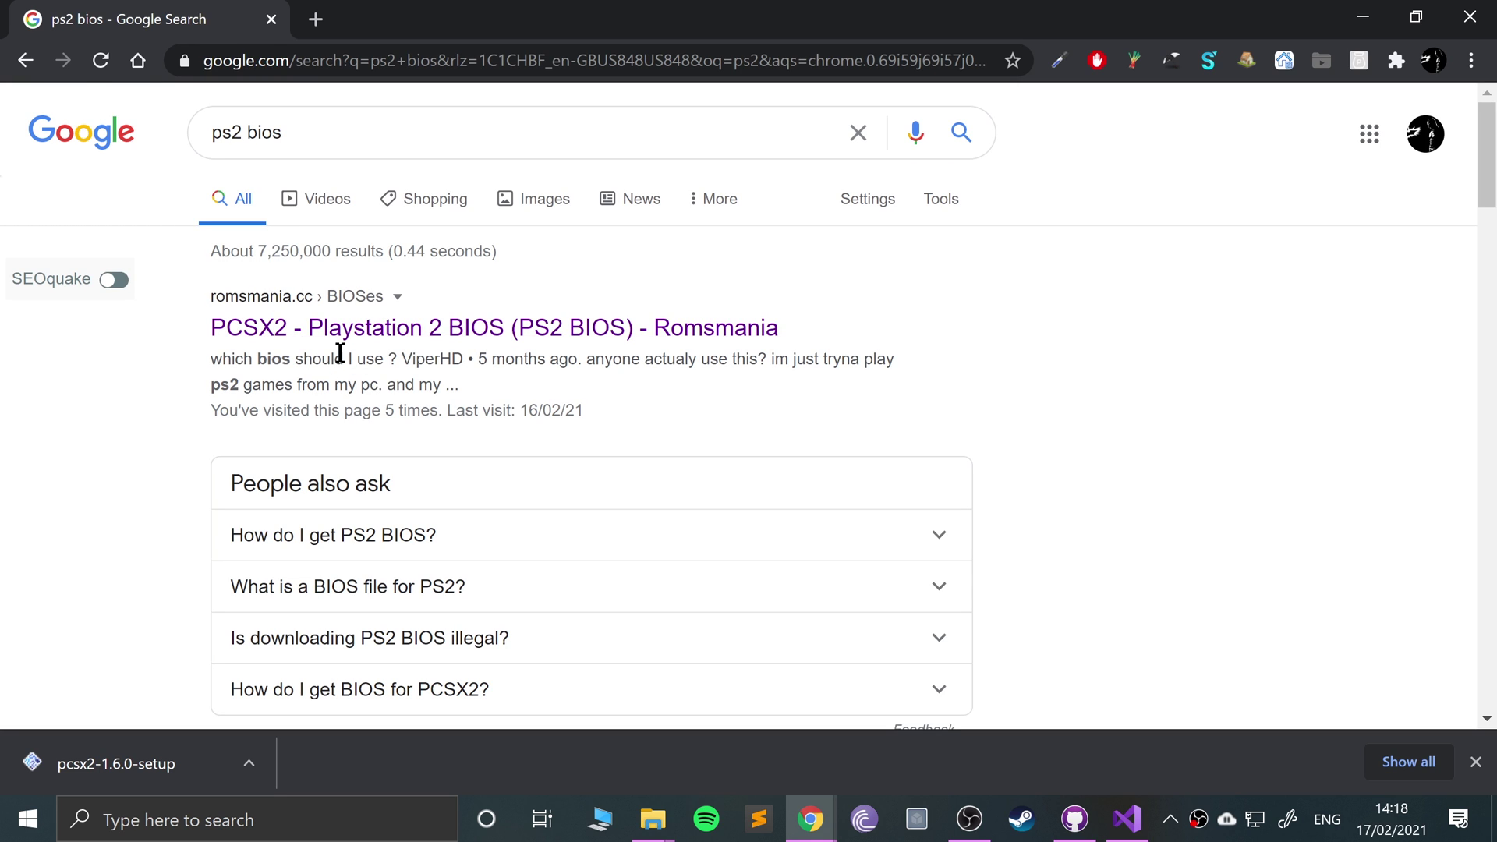
left_click(335, 335)
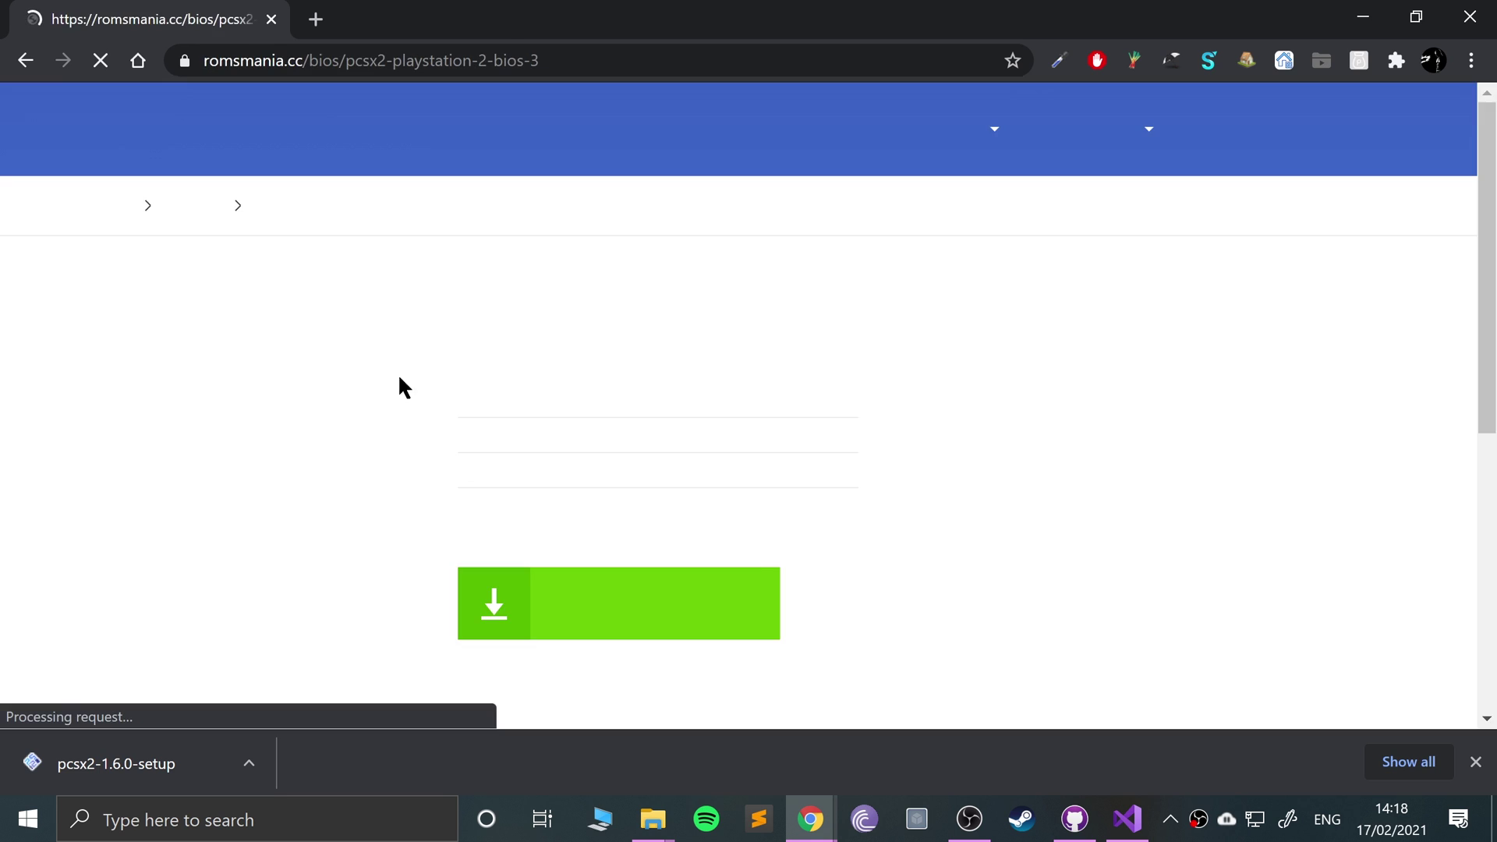
left_click(677, 630)
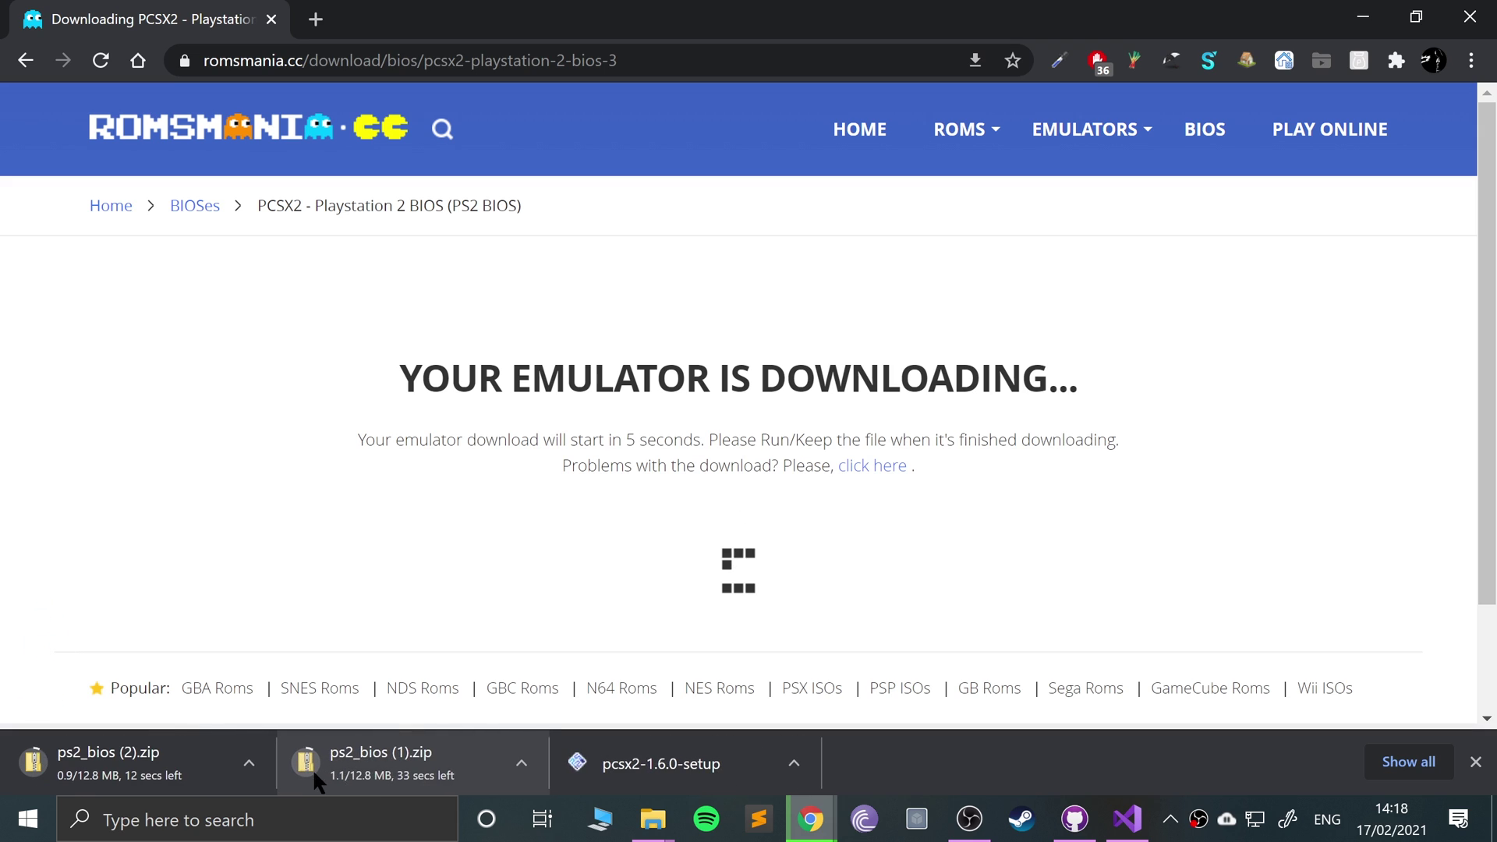
Cancel the running downloads of ps2_bios (2).zip and ps2_bios (1).zip
left_click(256, 754)
left_click(295, 726)
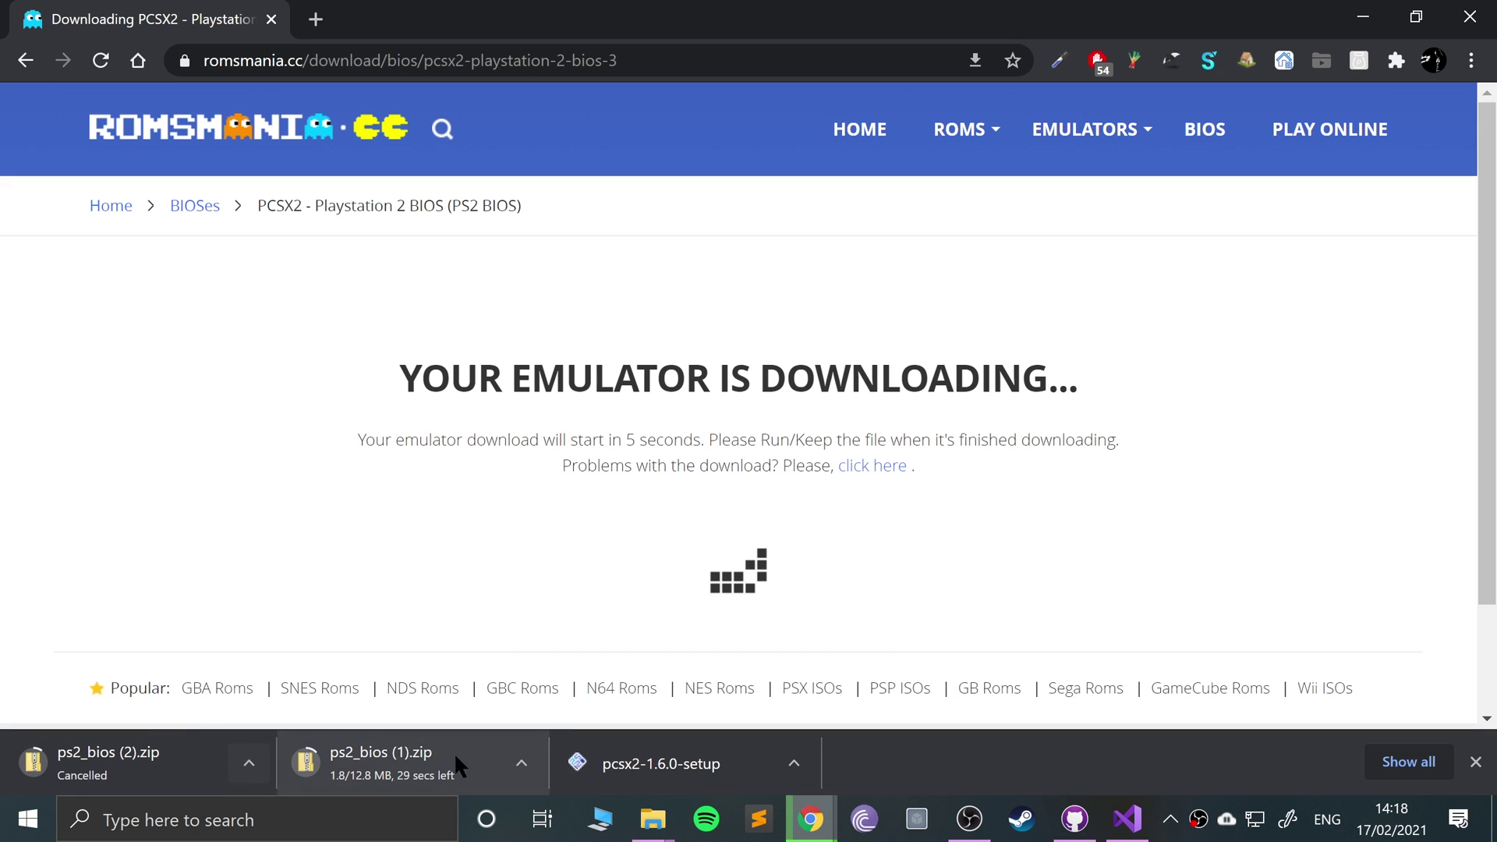
left_click(522, 762)
left_click(540, 726)
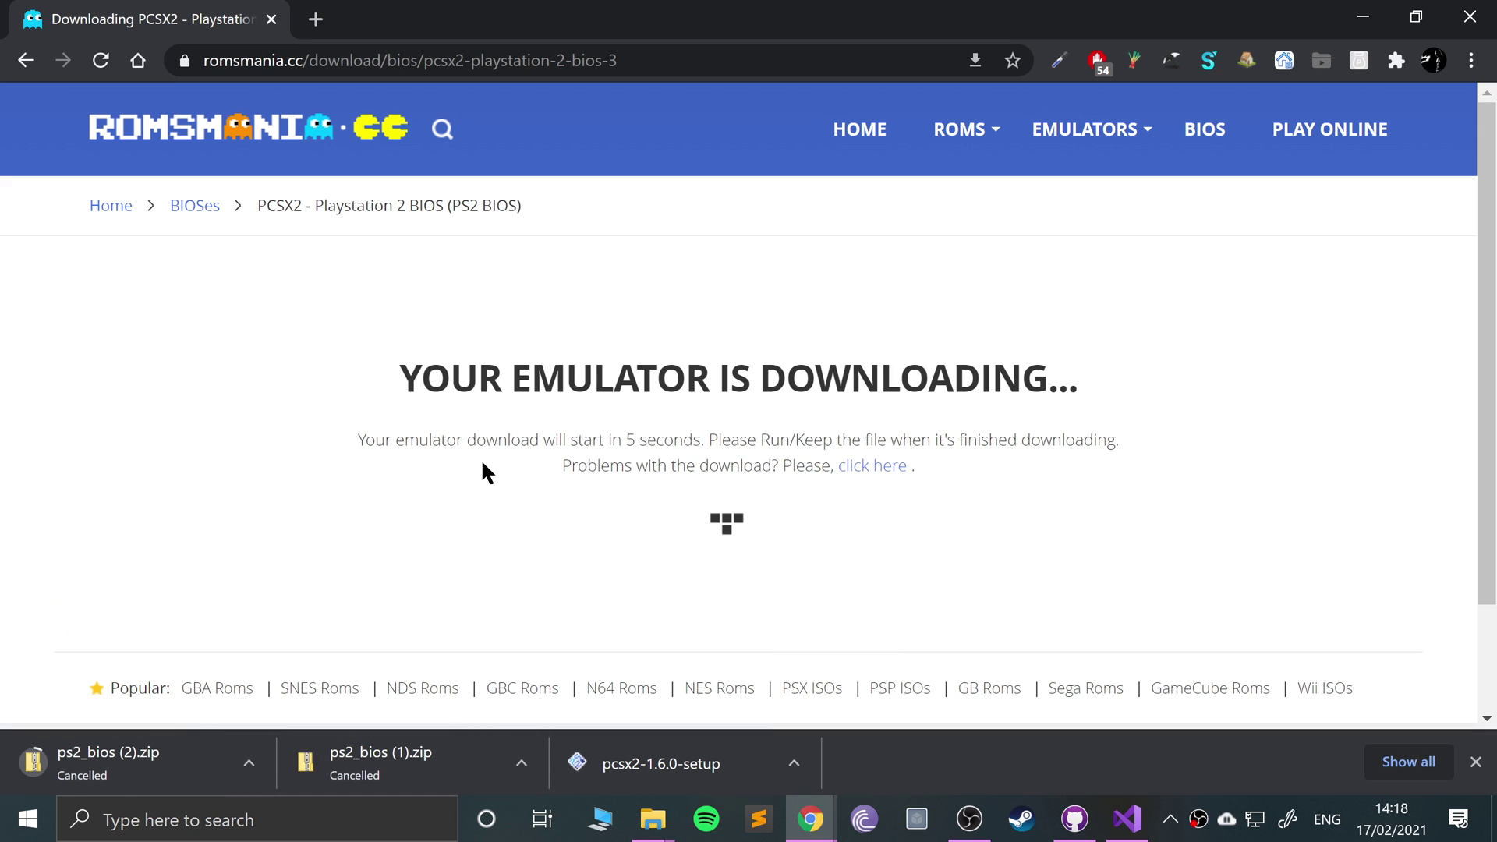
left_click_drag(484, 468, 538, 344)
left_click(538, 344)
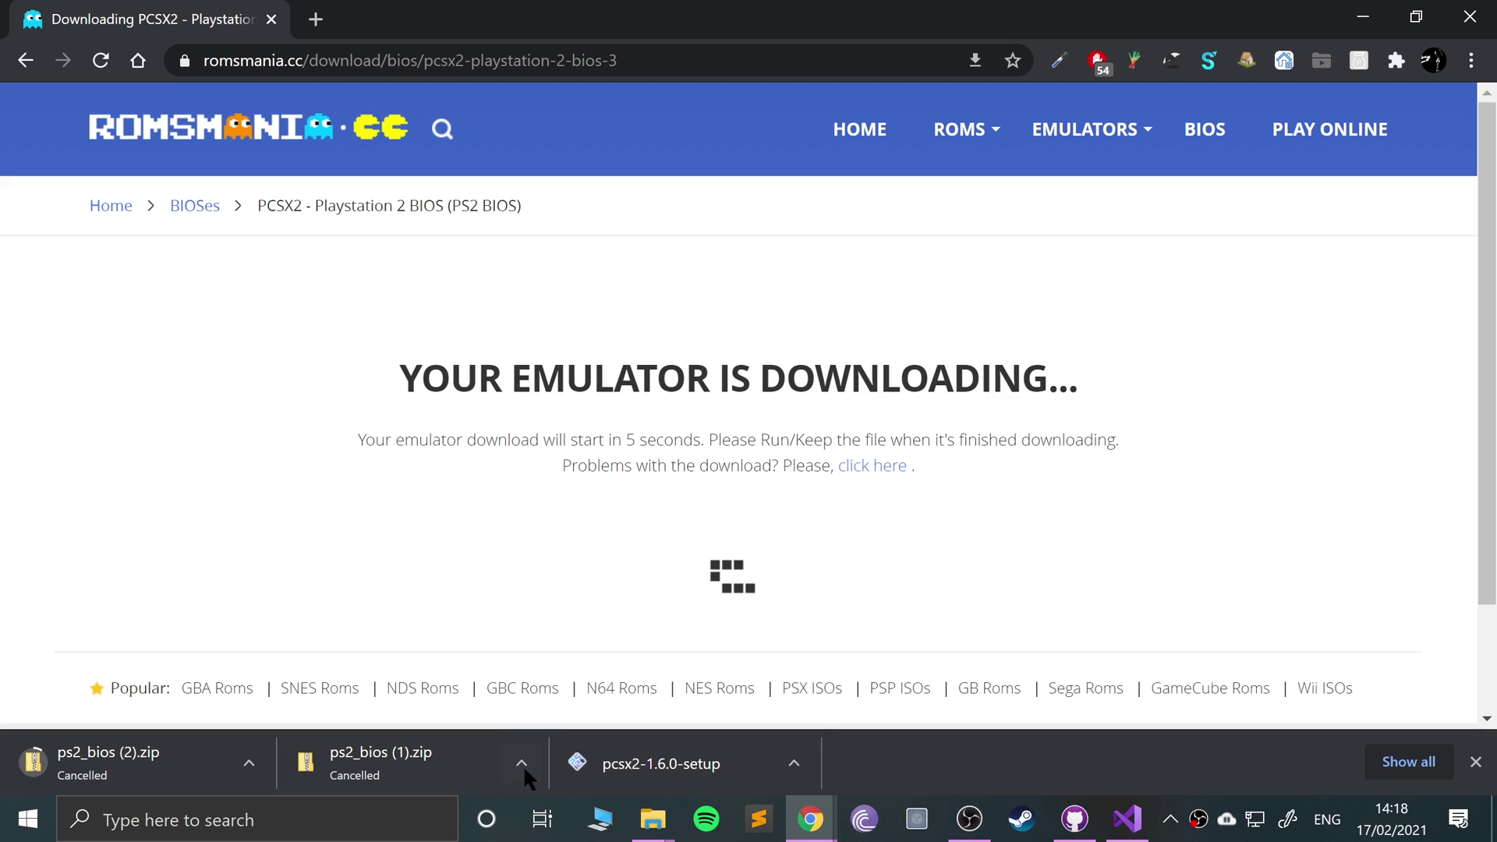
Switch to the Chrome folder in File Explorer, delete the duplicate pcsx2-1.6.0-setup (1).exe and close the browser
left_click(652, 819)
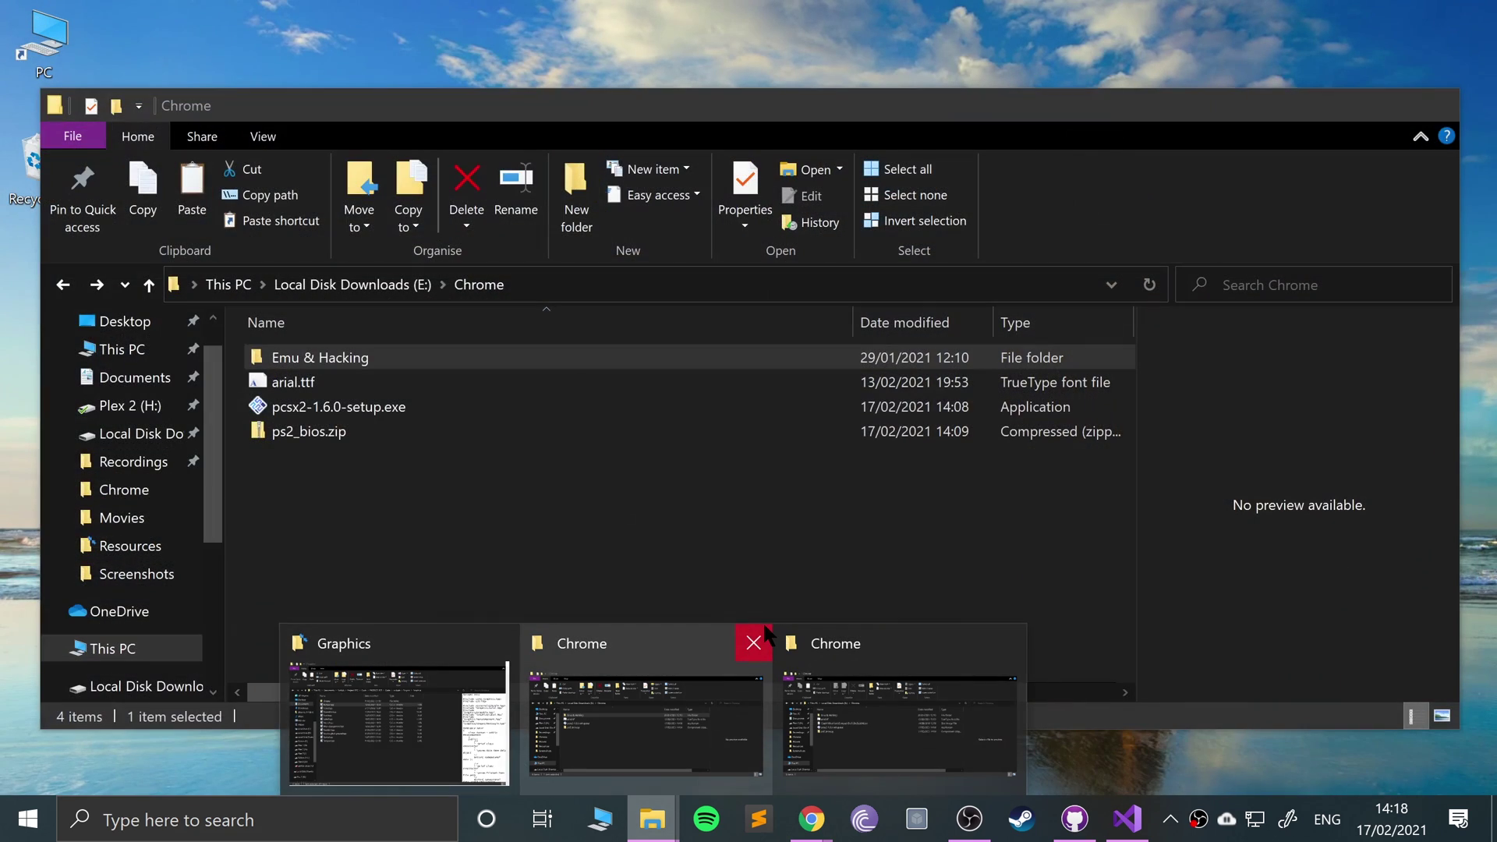
left_click(760, 641)
left_click(719, 700)
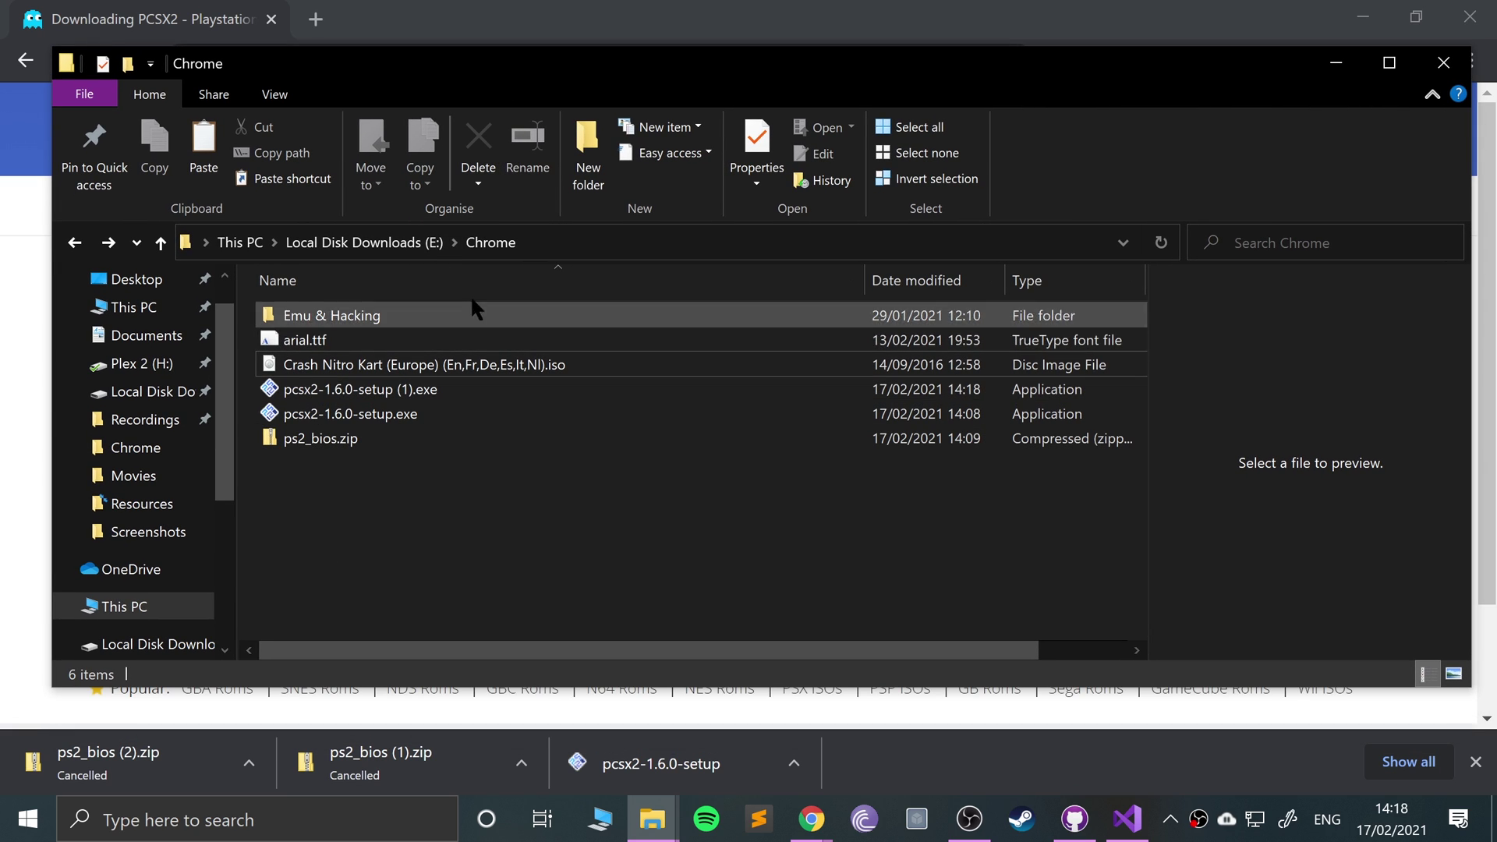
left_click(476, 389)
key("Delete")
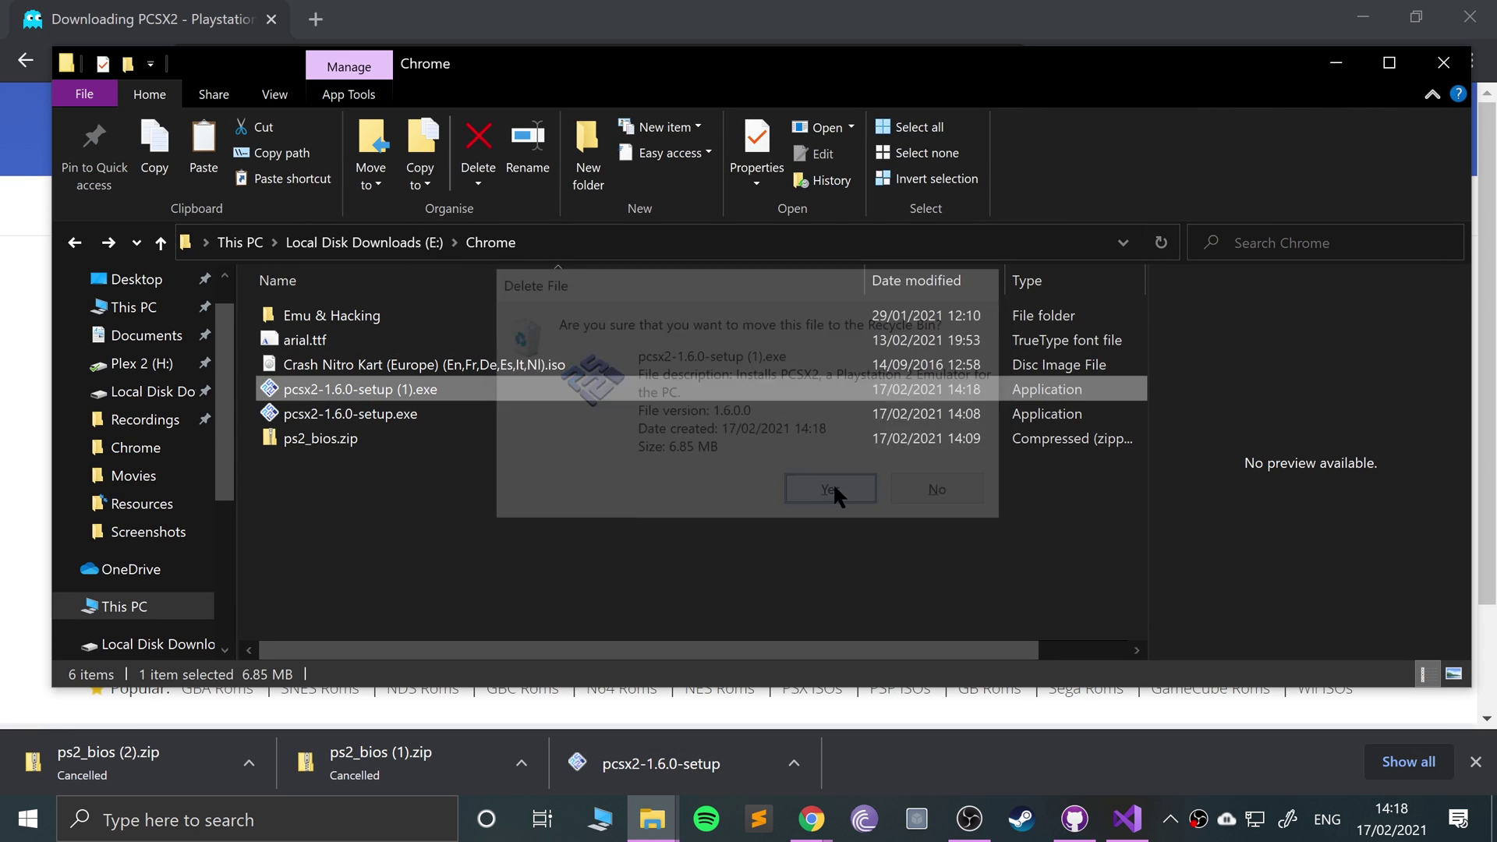
left_click(833, 483)
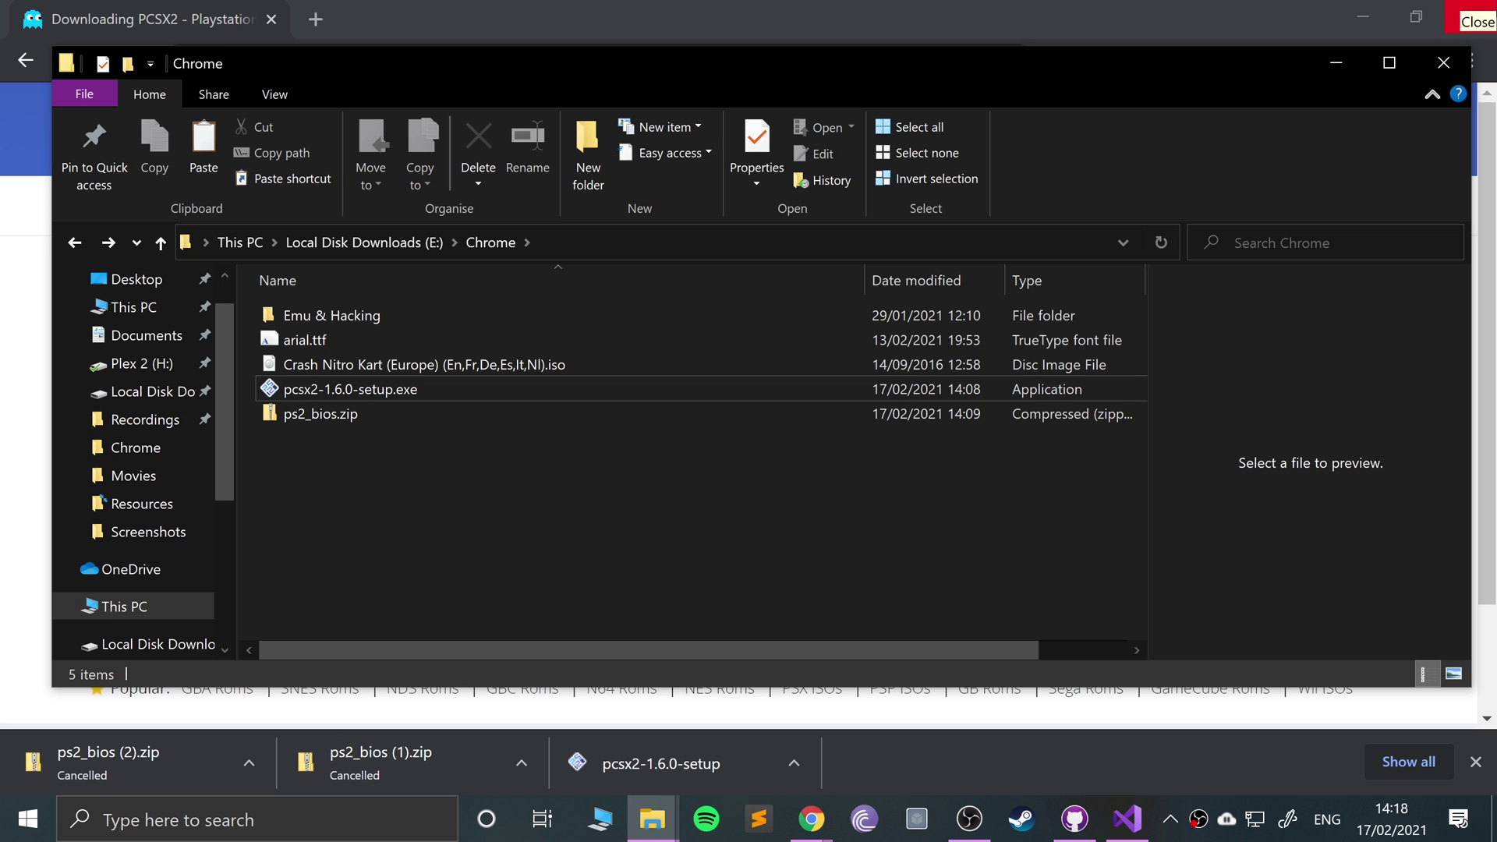
left_click(1470, 16)
Launch pcsx2-1.6.0-setup.exe and choose the normal installation without the desktop shortcut
double_click(329, 394)
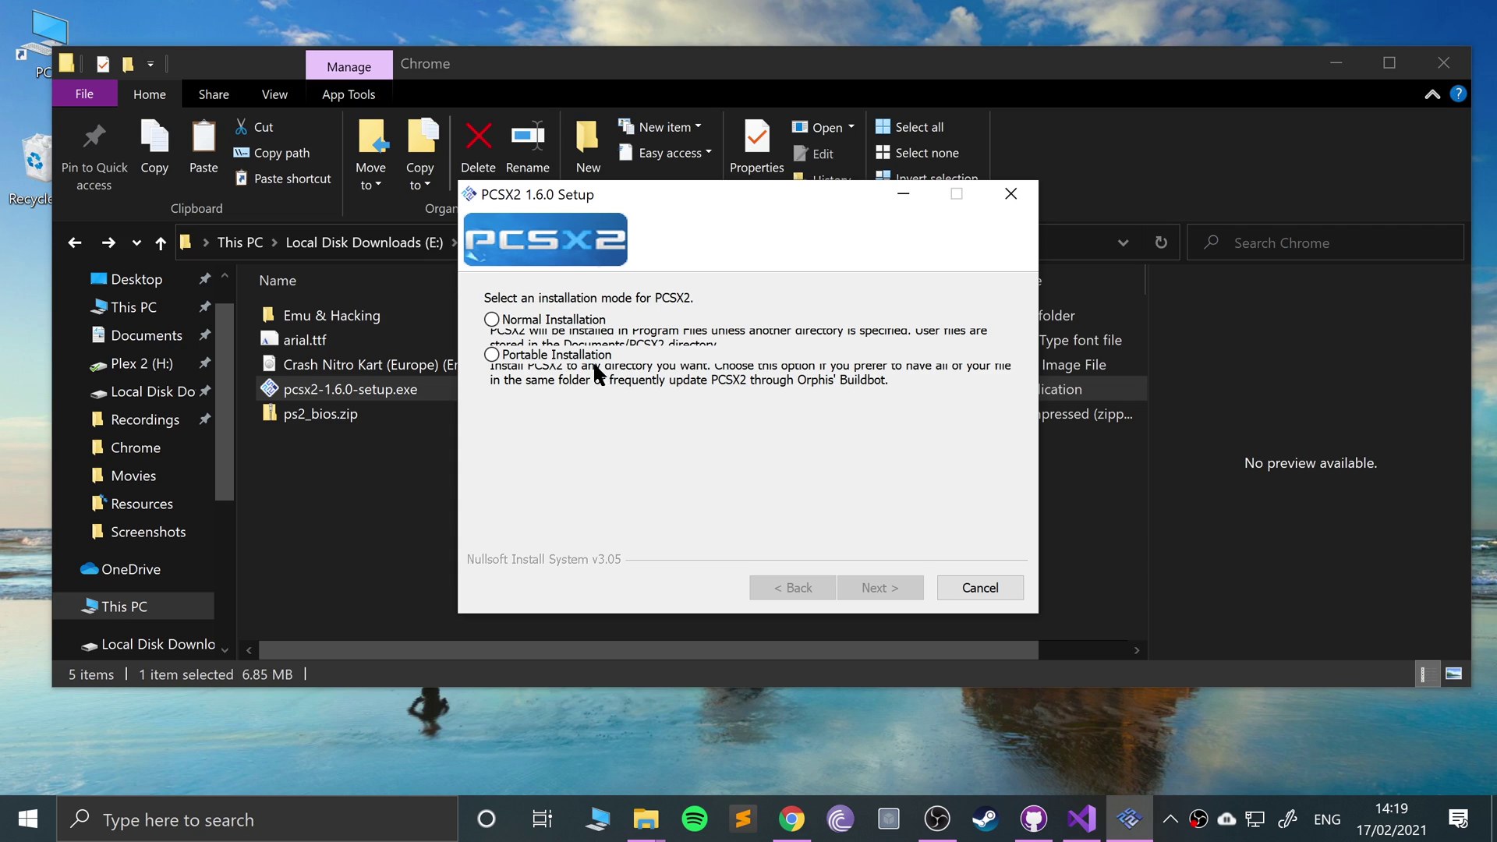
left_click(564, 312)
left_click(564, 312)
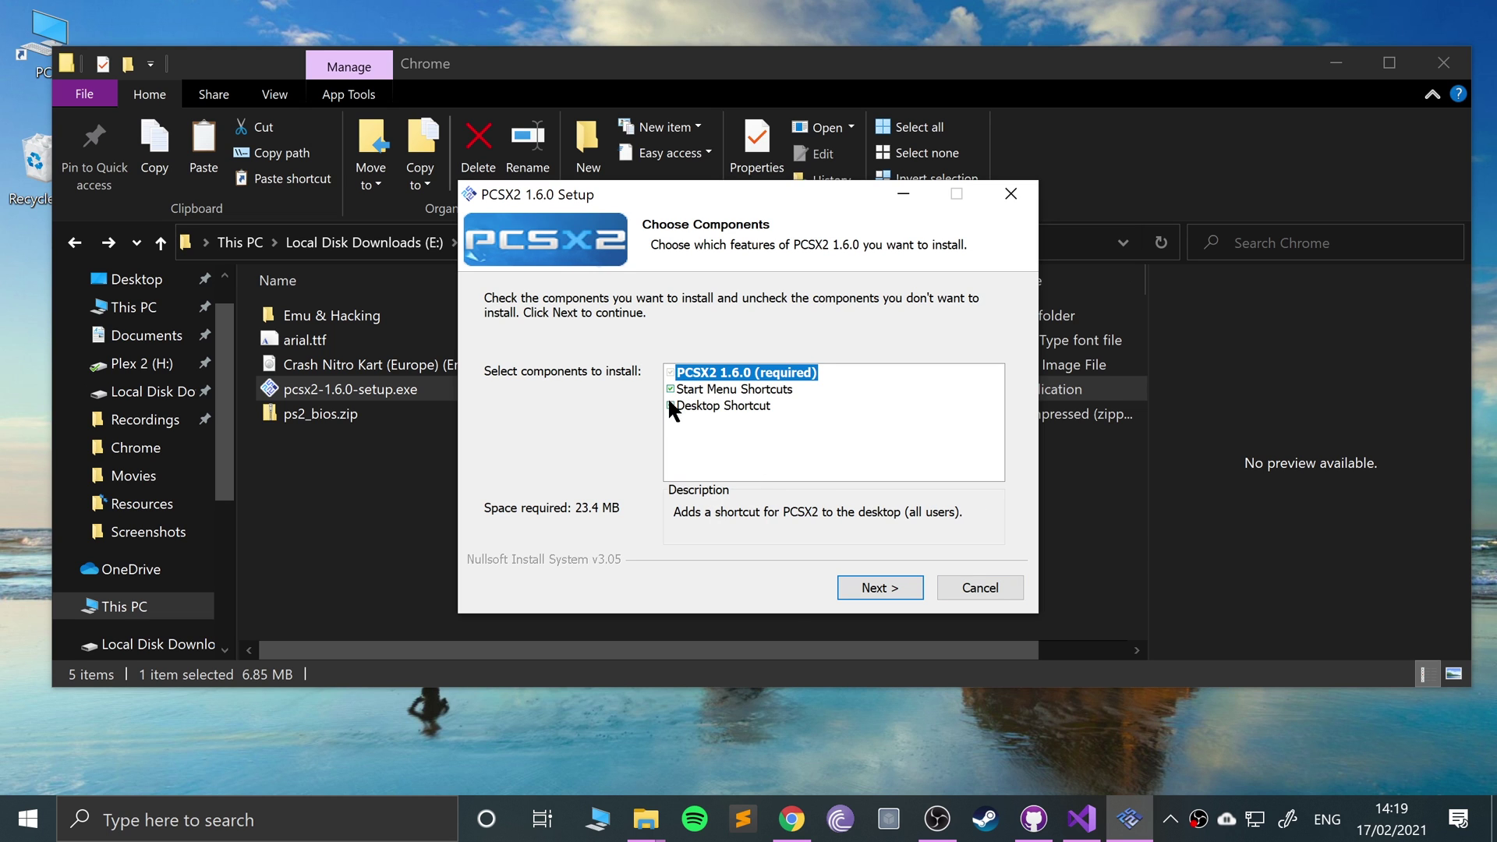
left_click(670, 406)
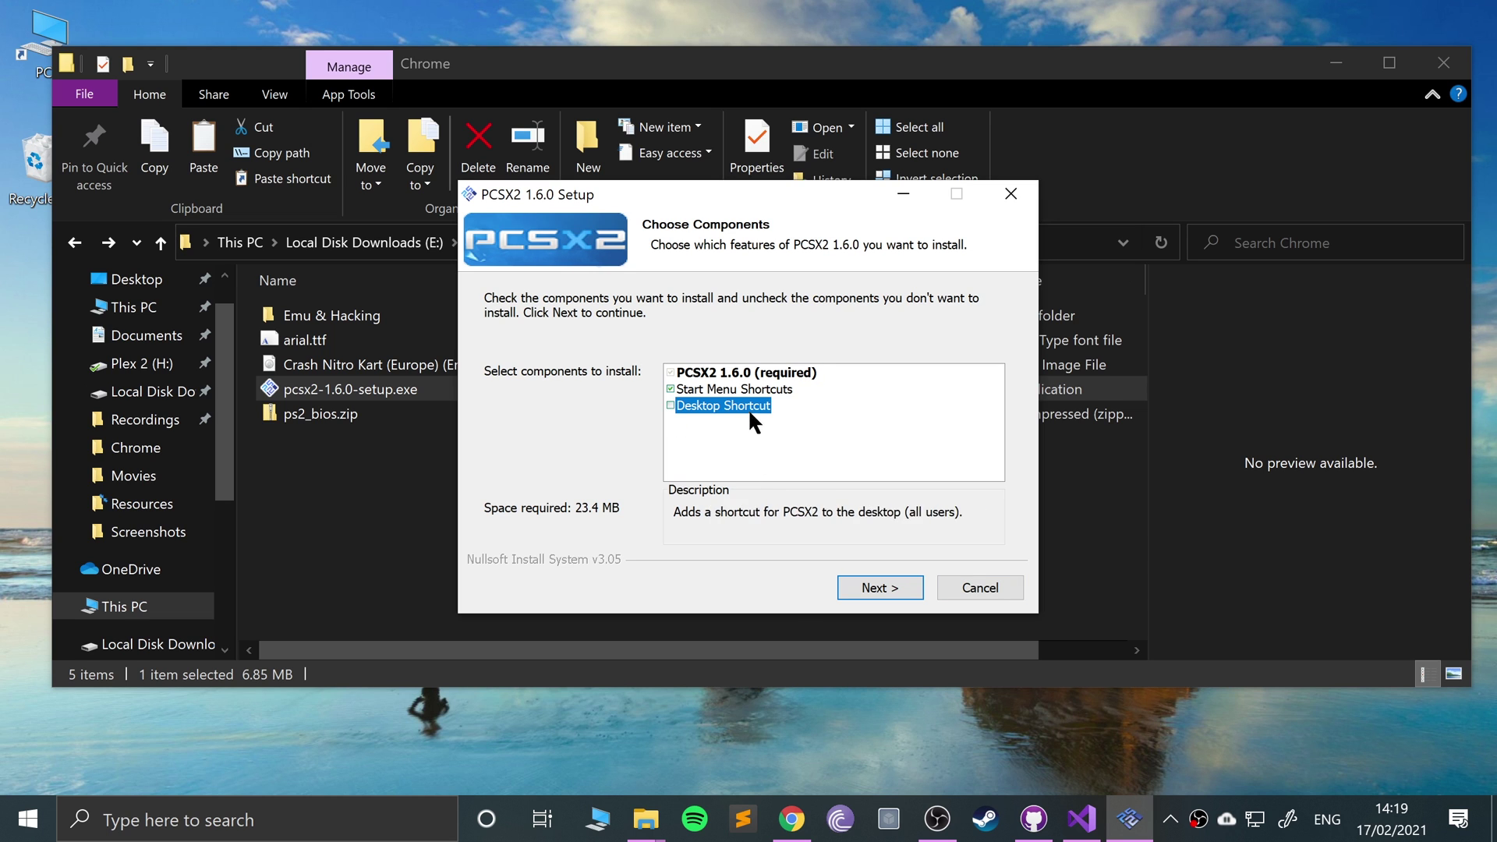
left_click(862, 587)
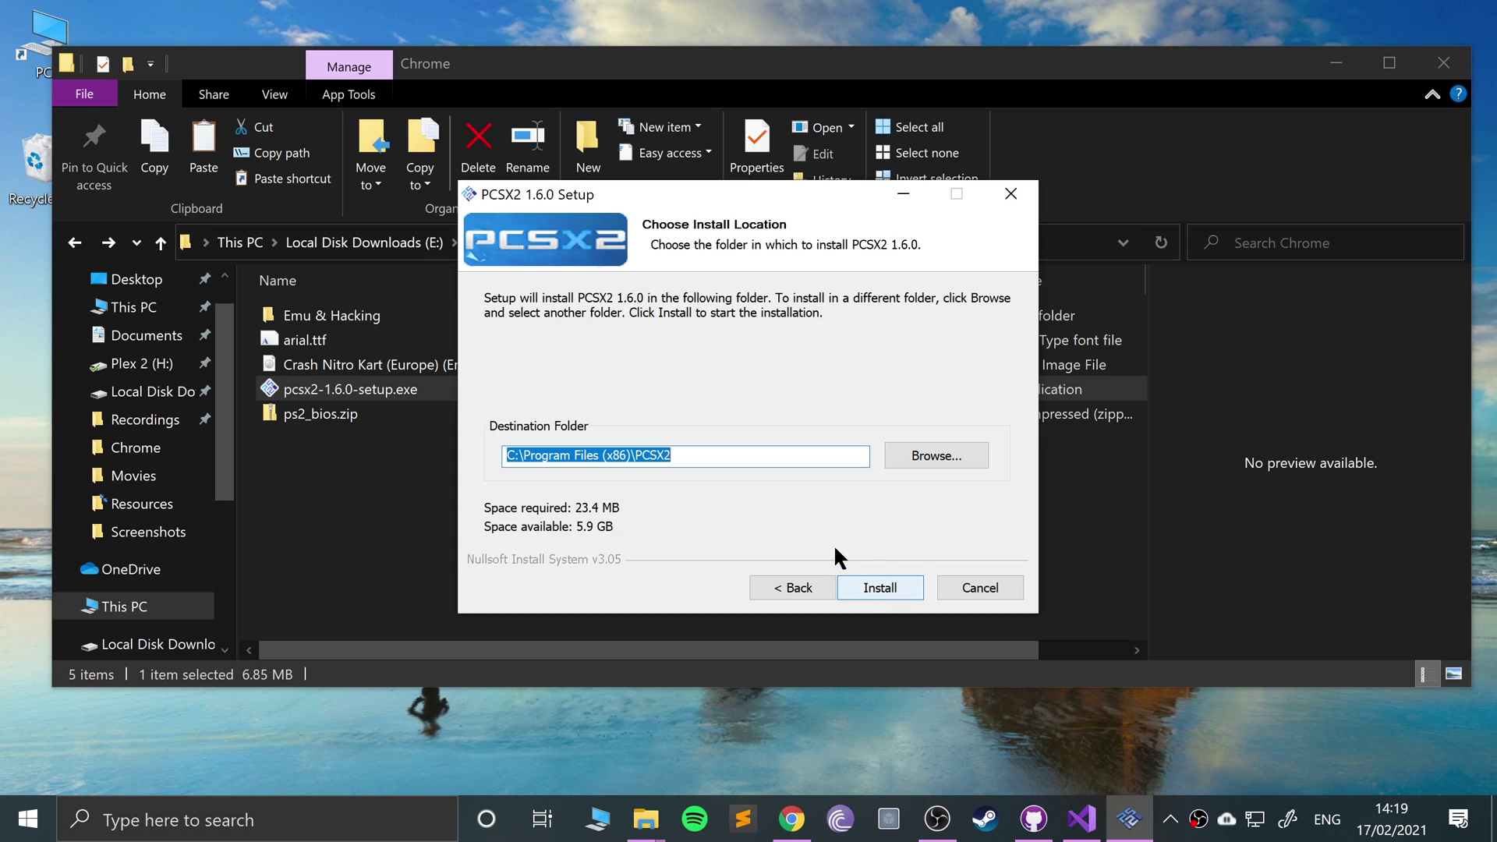
Set the installation destination to the Games folder on Local Disk (D:)
left_click(935, 455)
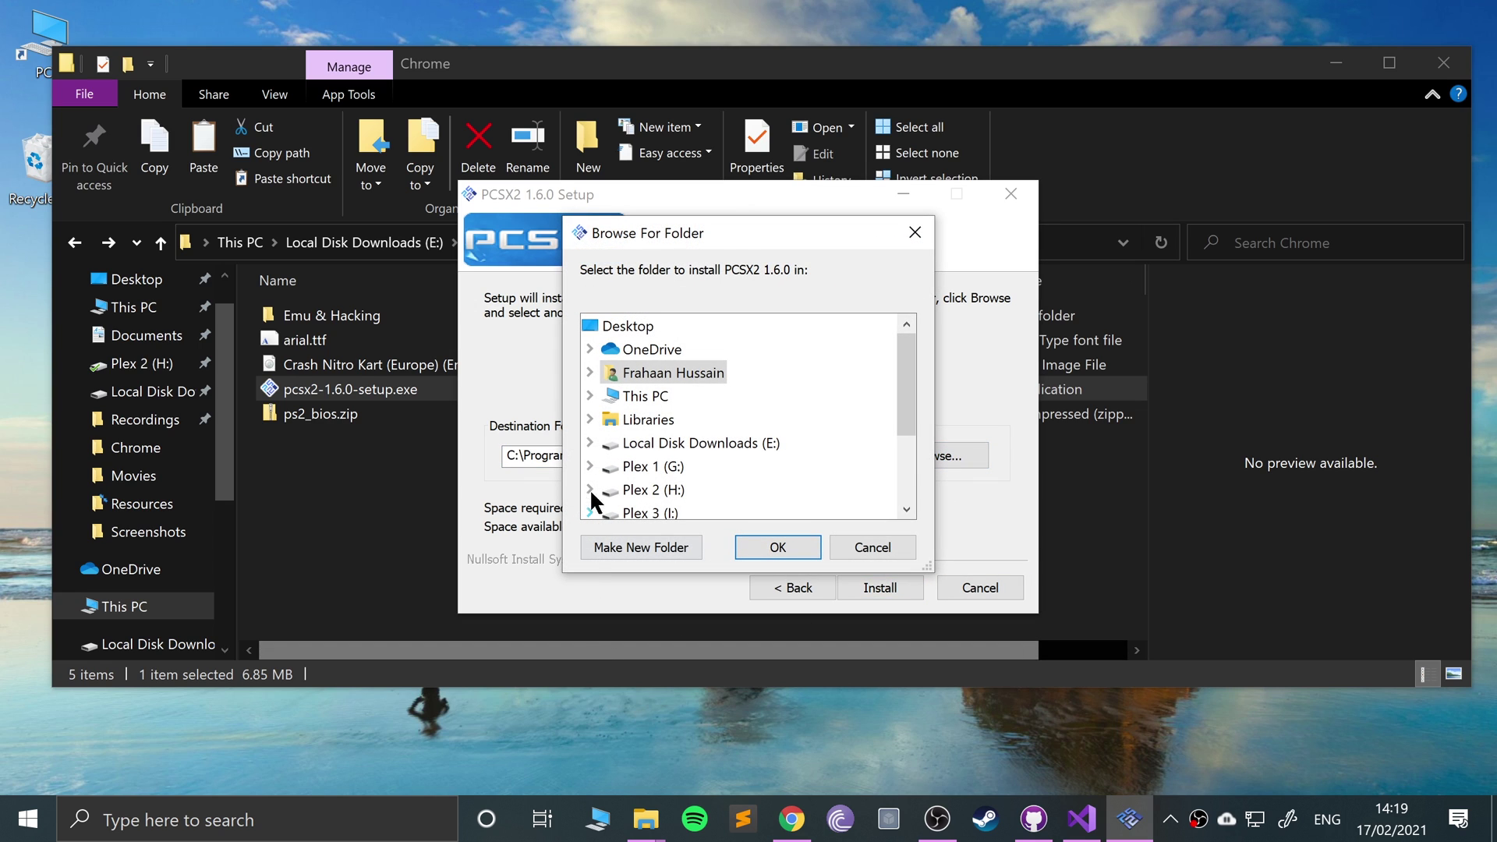
scroll(582, 460, "down", 2)
scroll(599, 420, "up", 3)
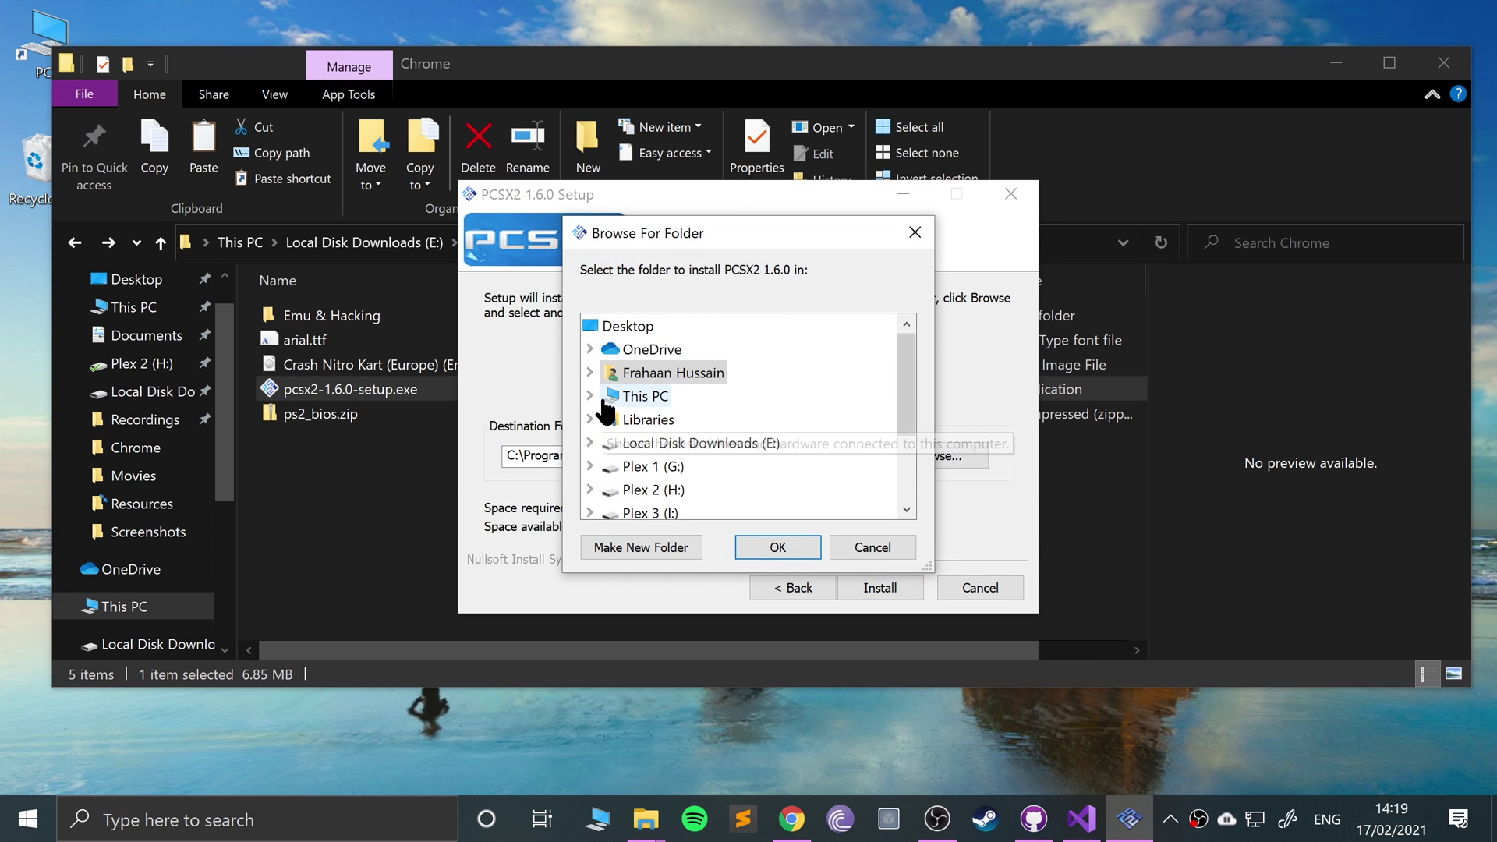
left_click(588, 393)
scroll(619, 466, "down", 2)
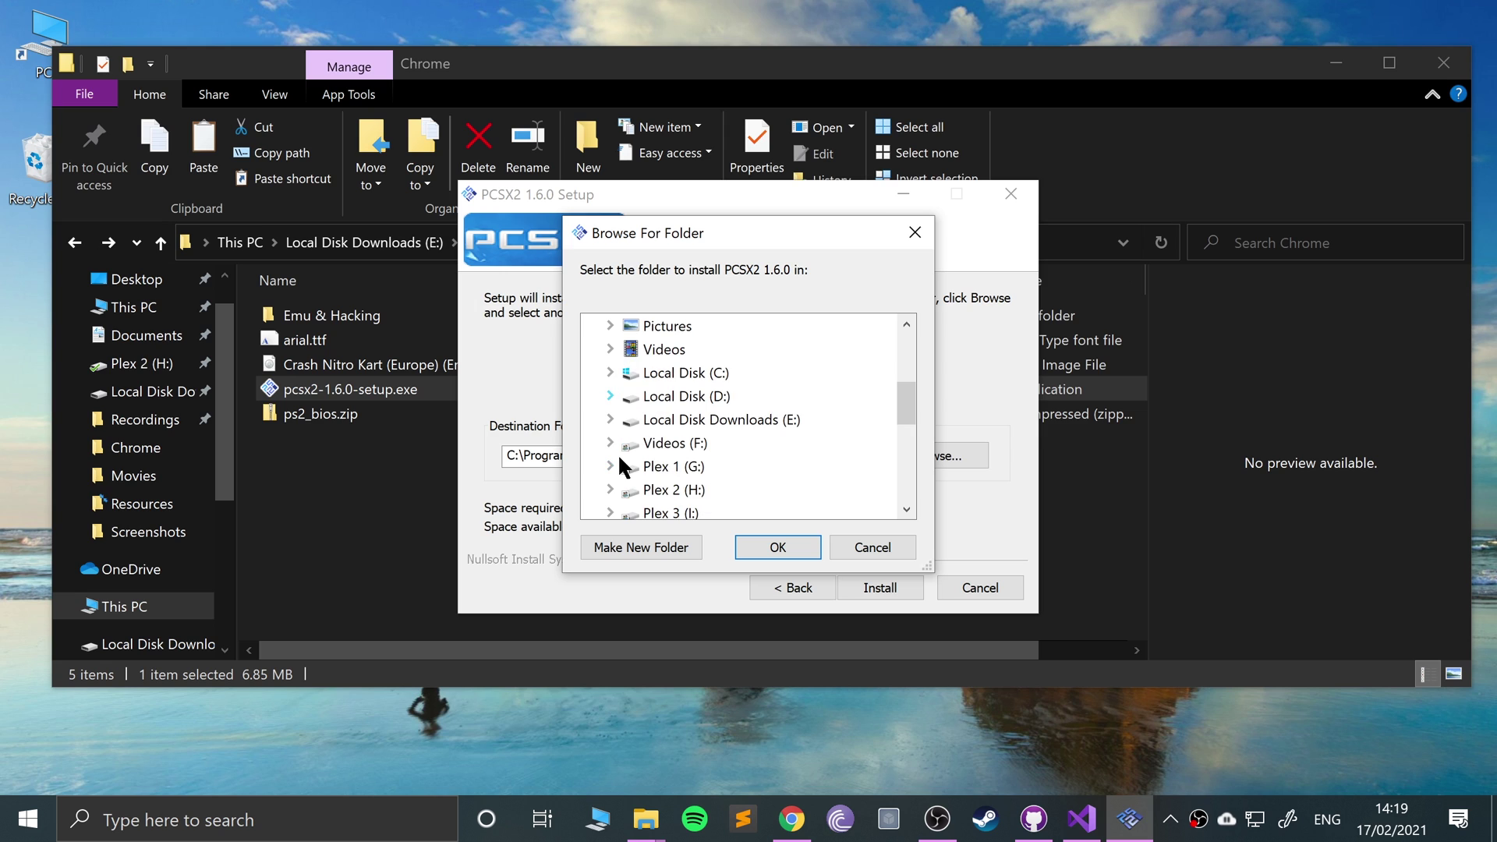
left_click(611, 397)
left_click(631, 372)
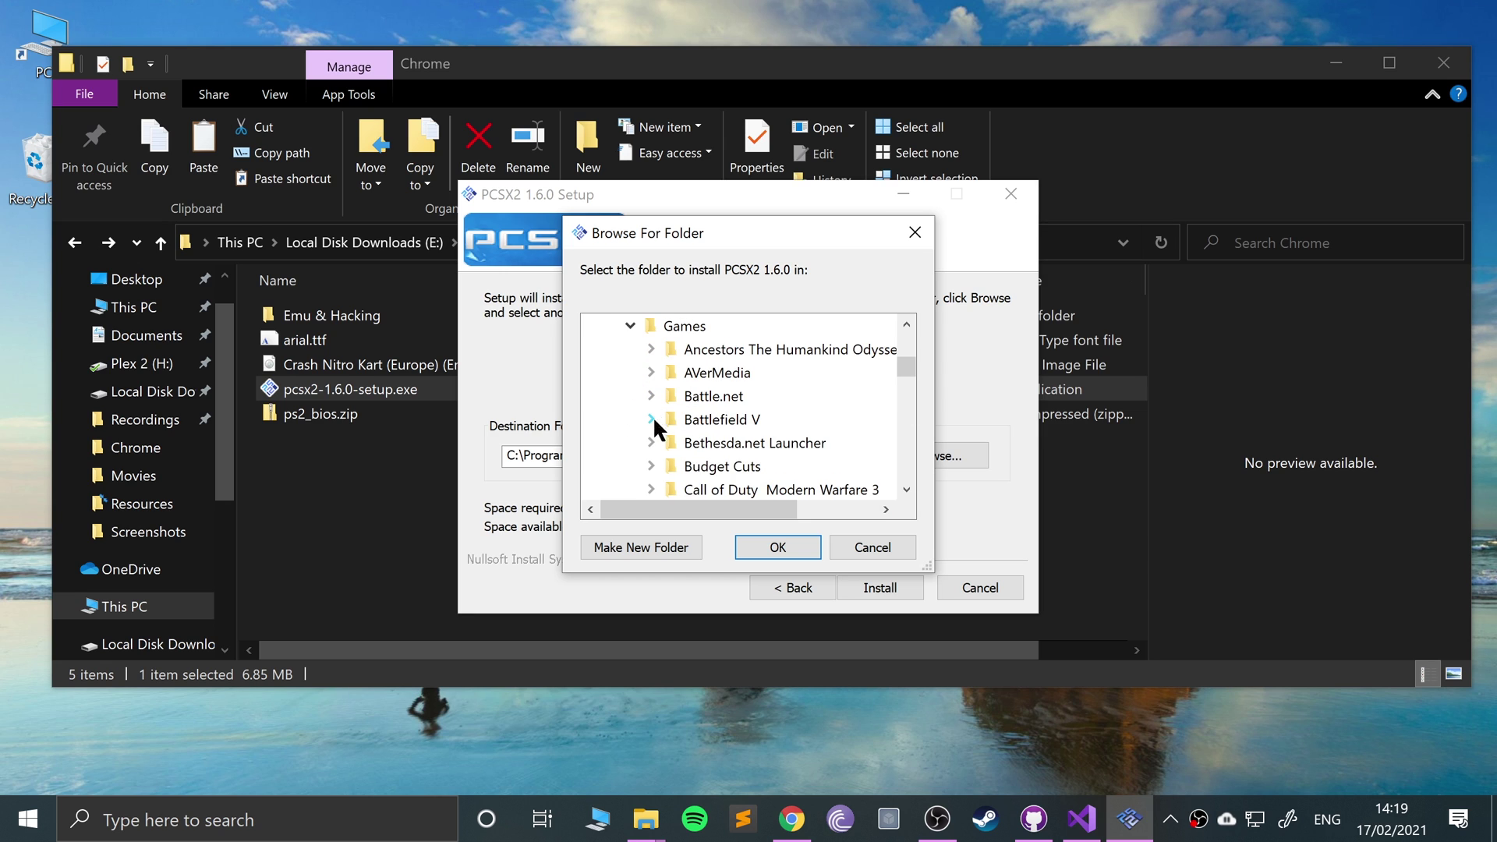
scroll(670, 441, "down", 4)
scroll(686, 460, "up", 4)
left_click(685, 326)
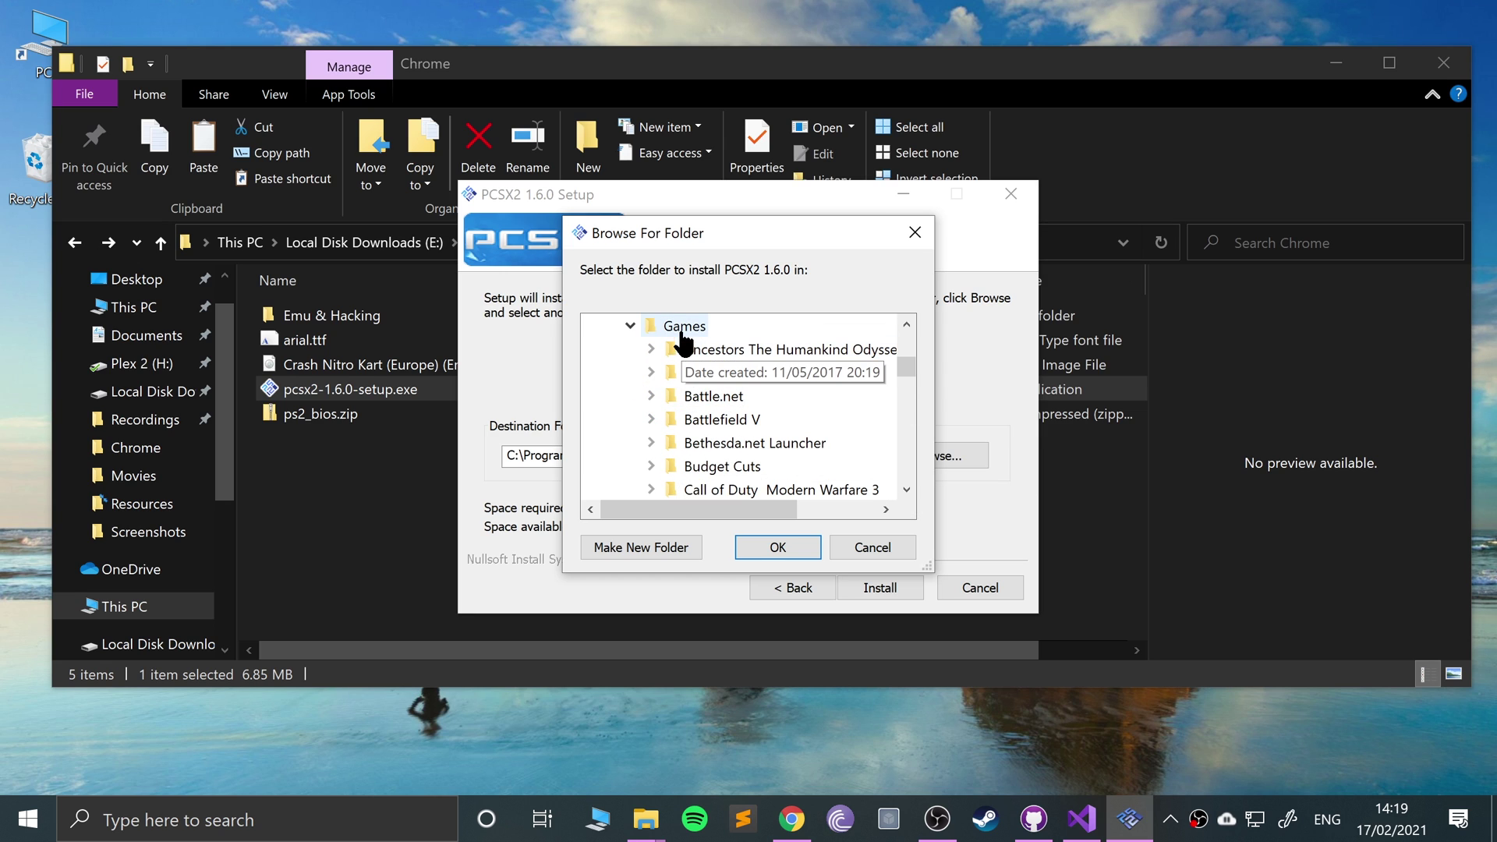
left_click(758, 539)
Install PCSX2 1.6.0 and finish the setup without running the program
left_click(861, 589)
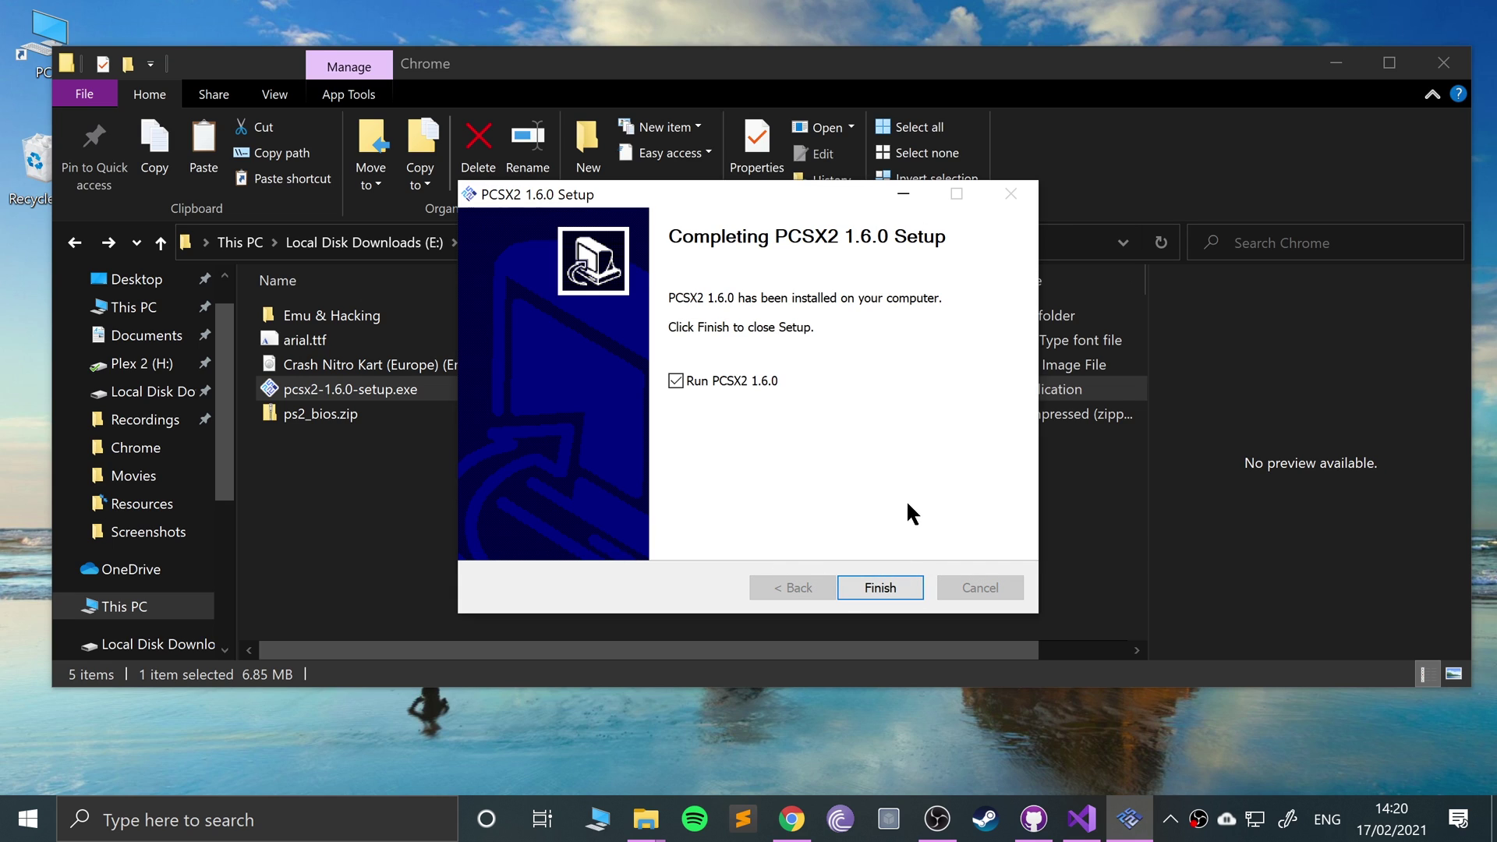
left_click(708, 380)
left_click(861, 590)
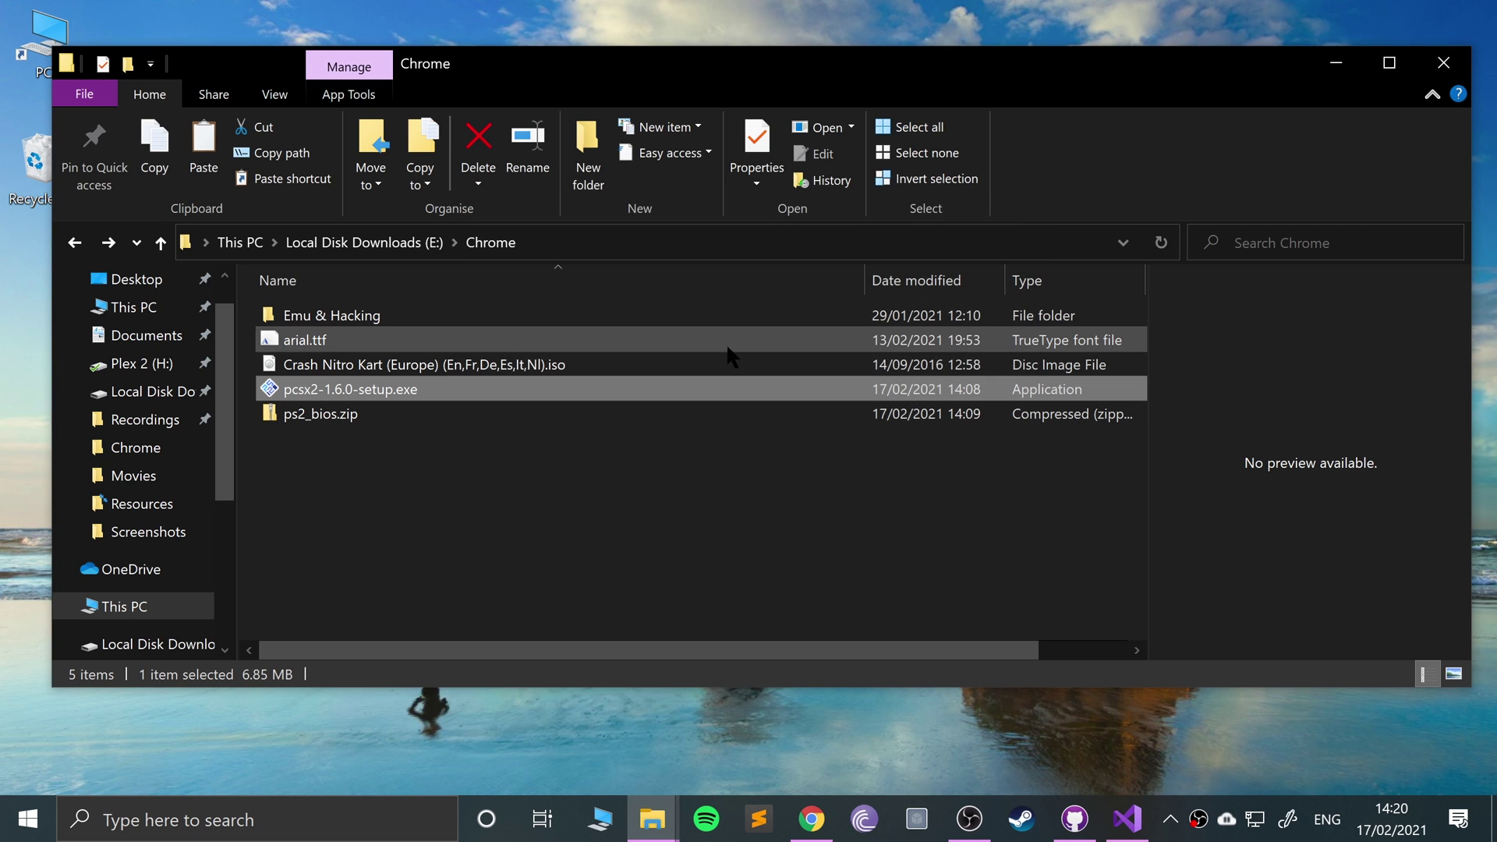
Extract all files of ps2_bios.zip into a ps2_bios folder in the Chrome downloads folder
left_click(320, 418)
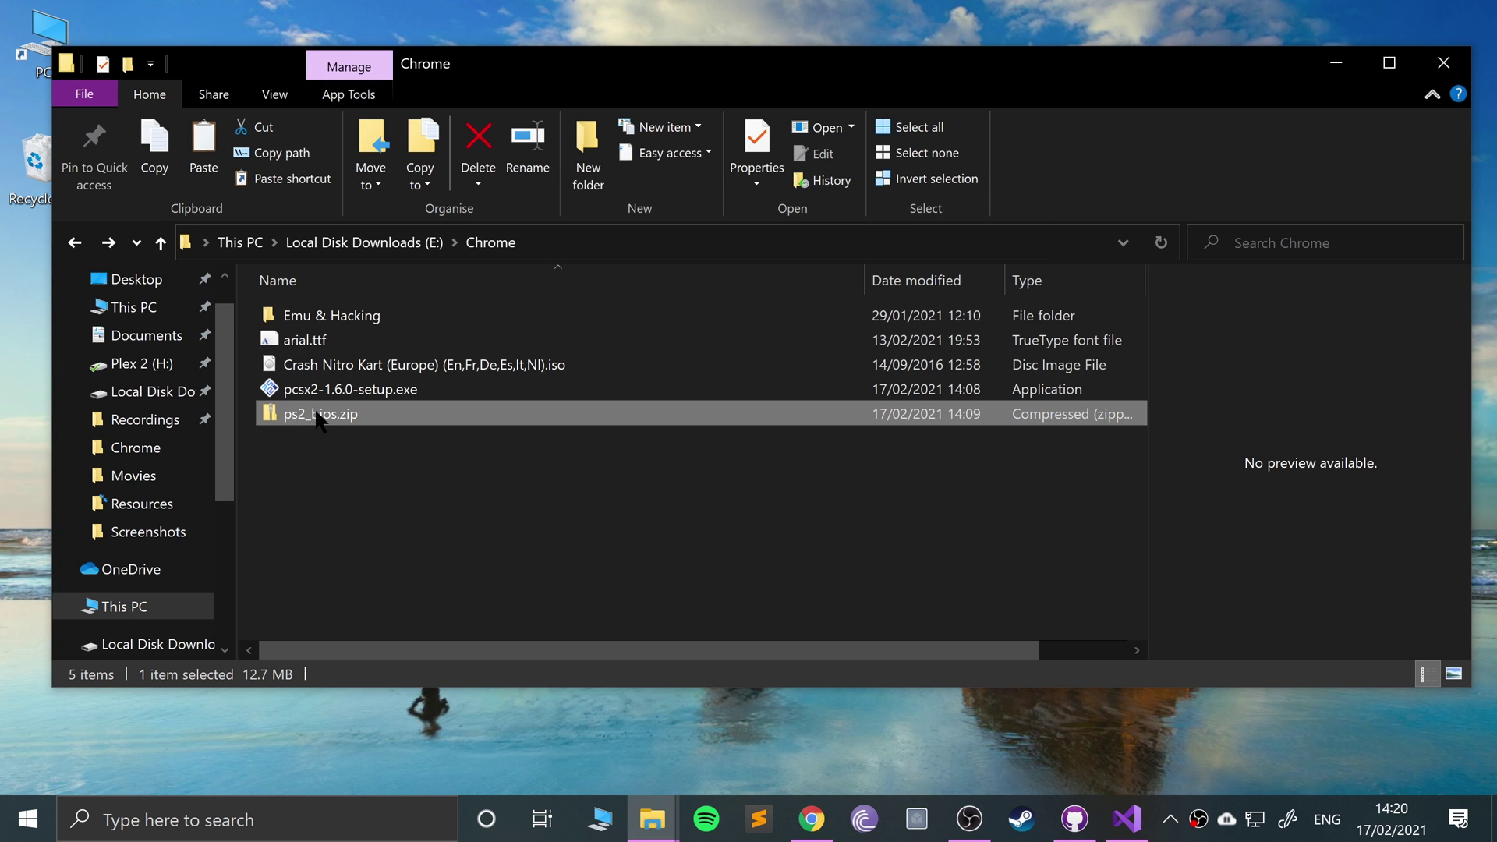
right_click(320, 419)
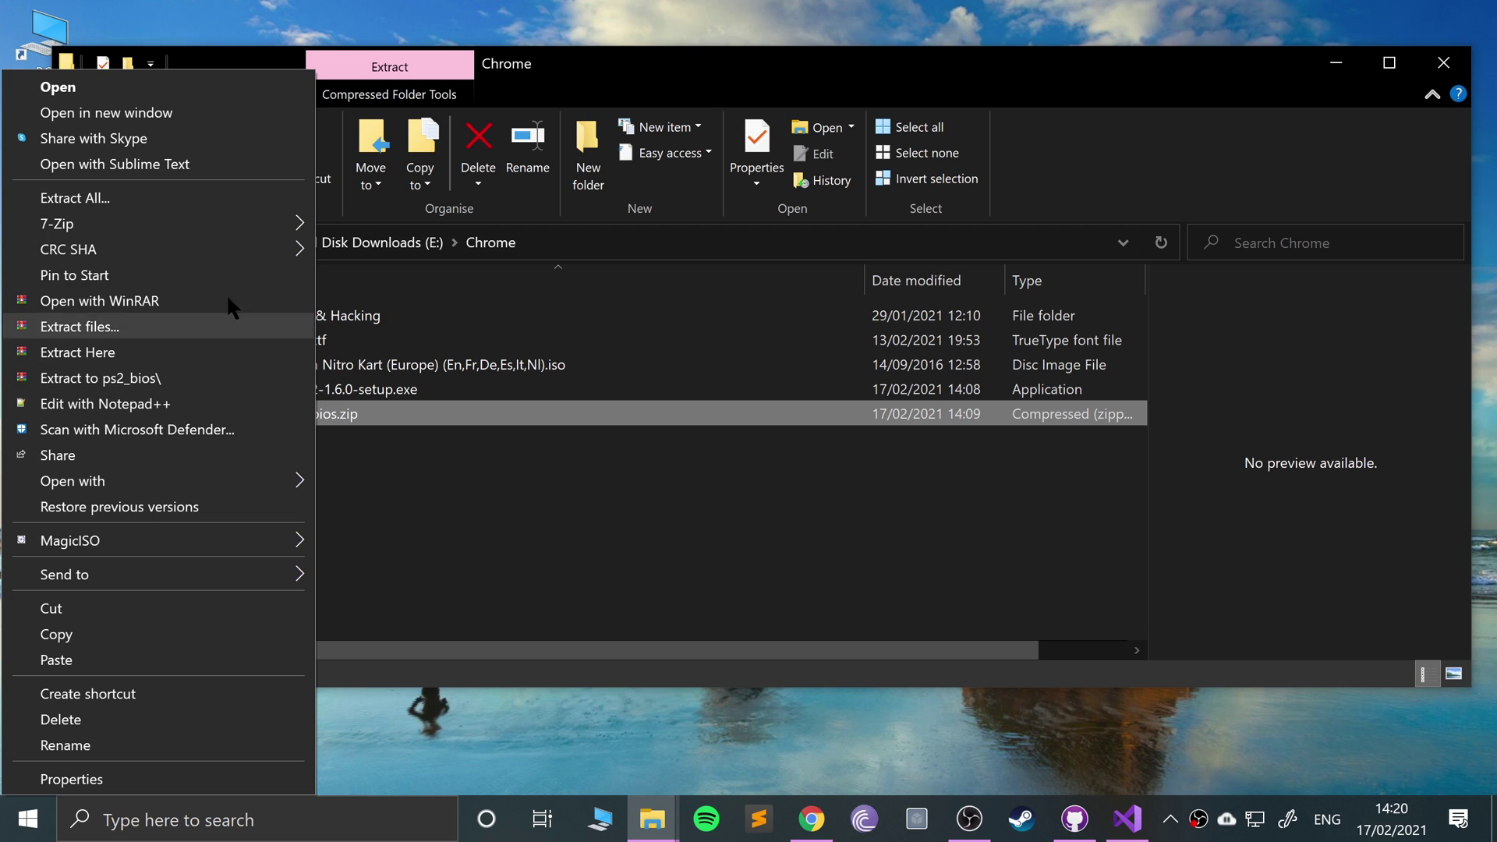
left_click(176, 198)
left_click(979, 636)
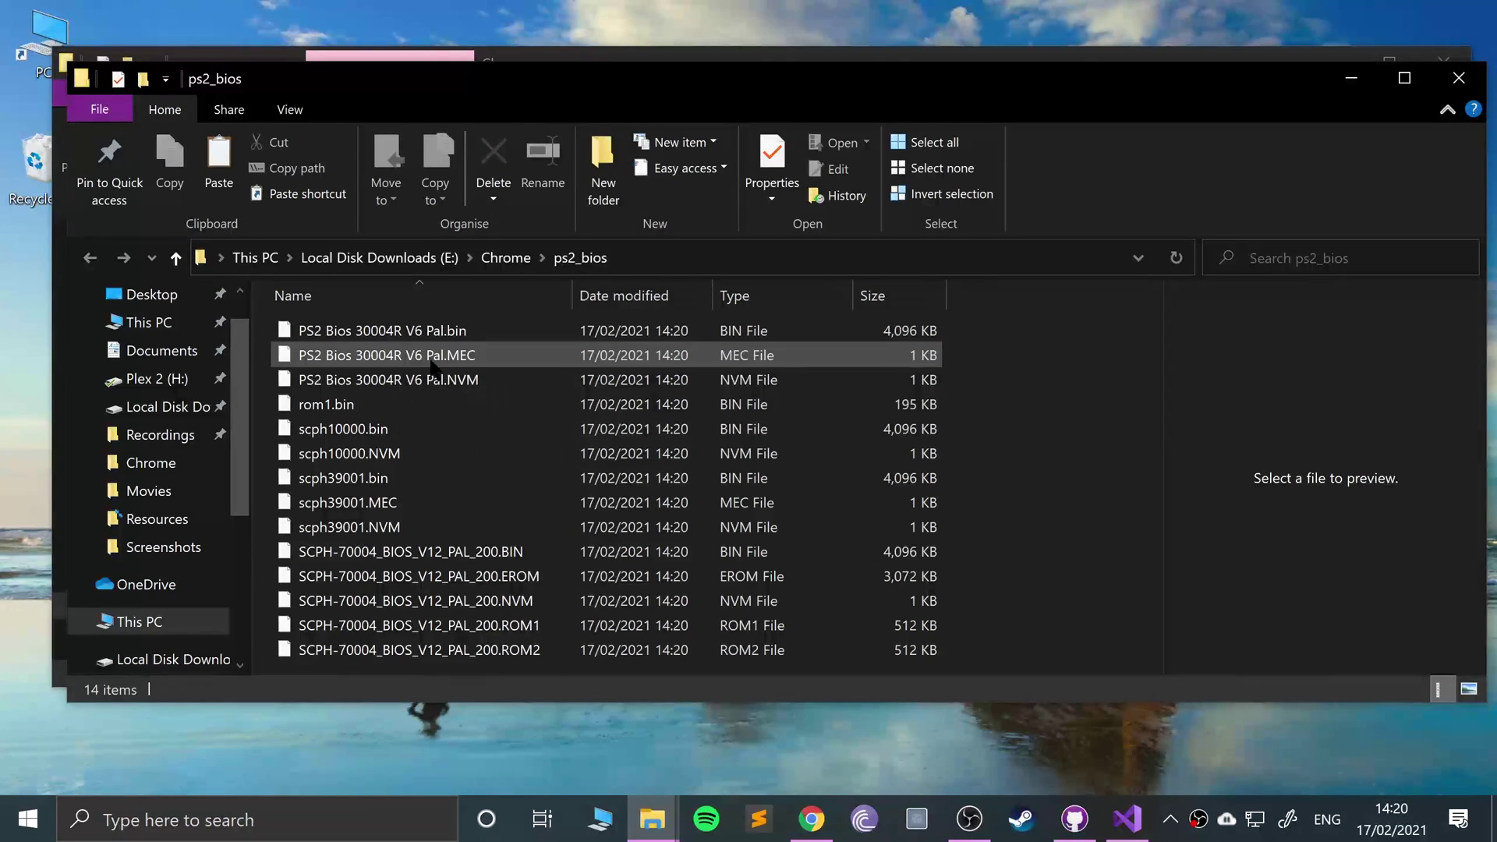
Copy all files in the ps2_bios folder and open the PCSX2 folder inside Games on Local Disk (D:)
left_click_drag(1023, 321, 261, 675)
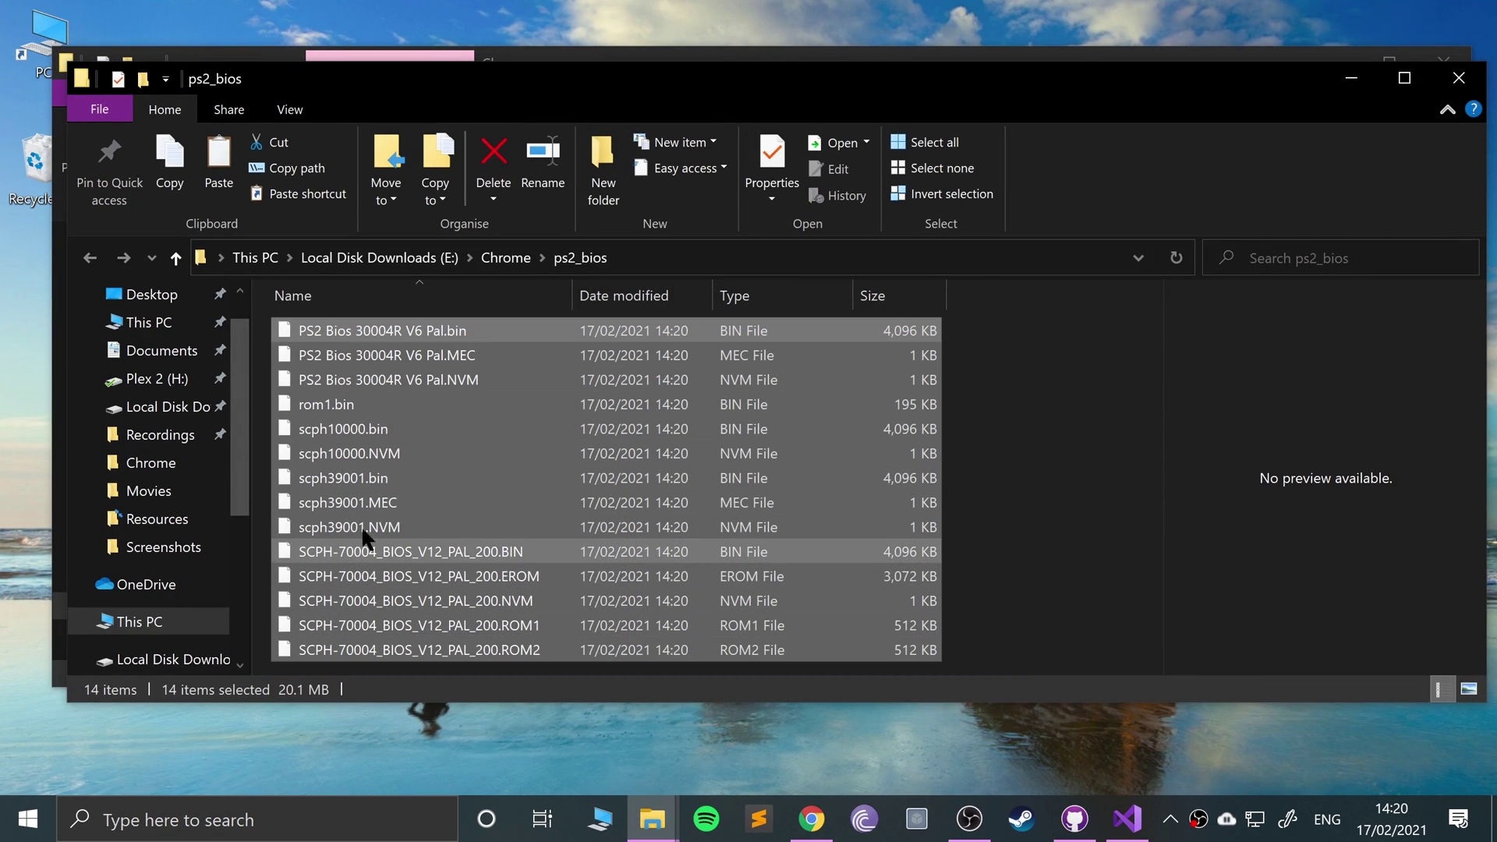
scroll(158, 437, "down", 2)
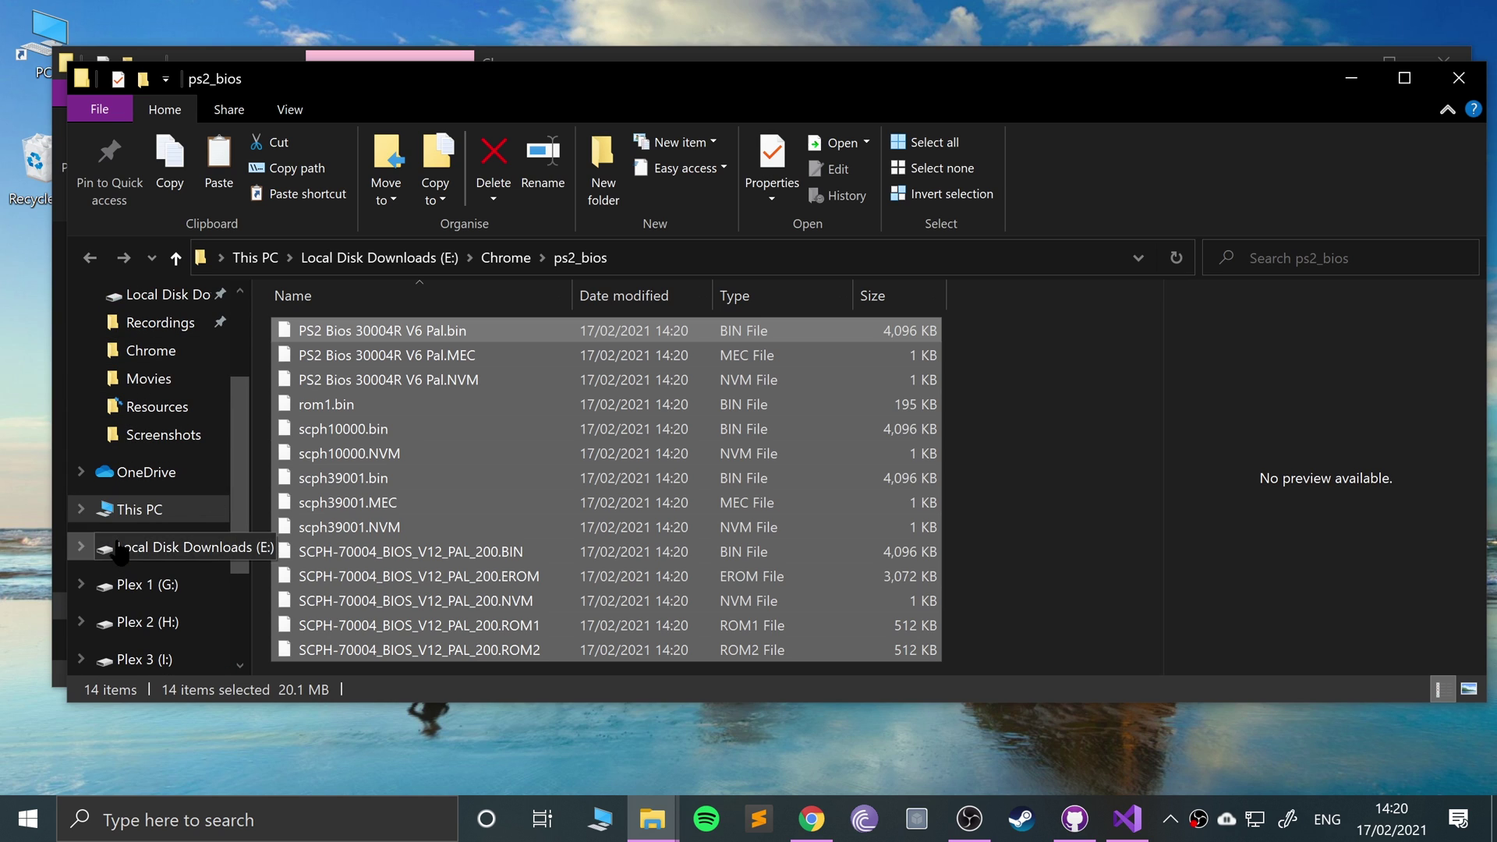
left_click(117, 511)
double_click(648, 573)
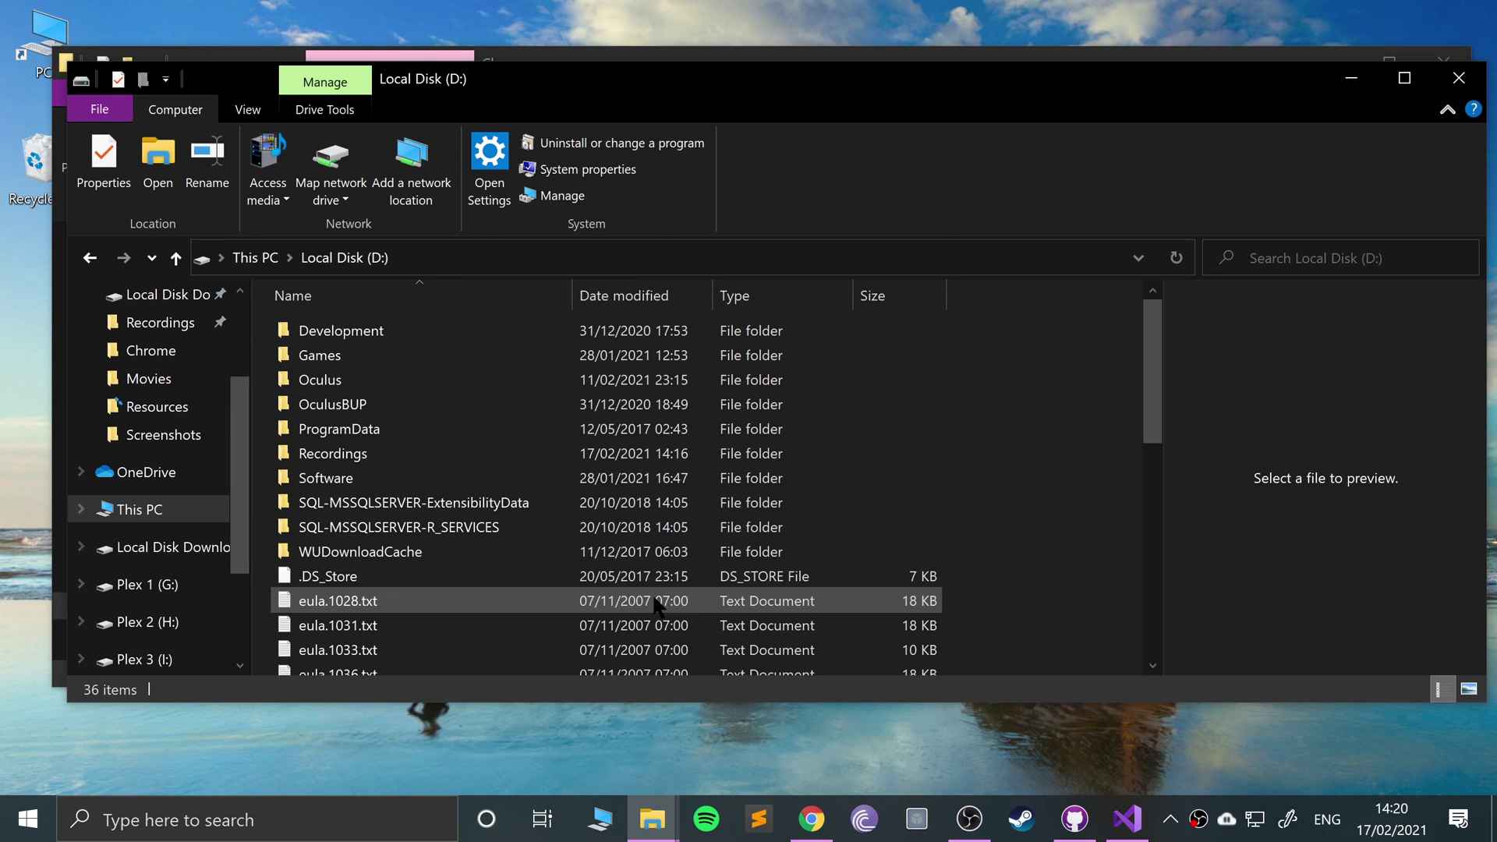
double_click(327, 355)
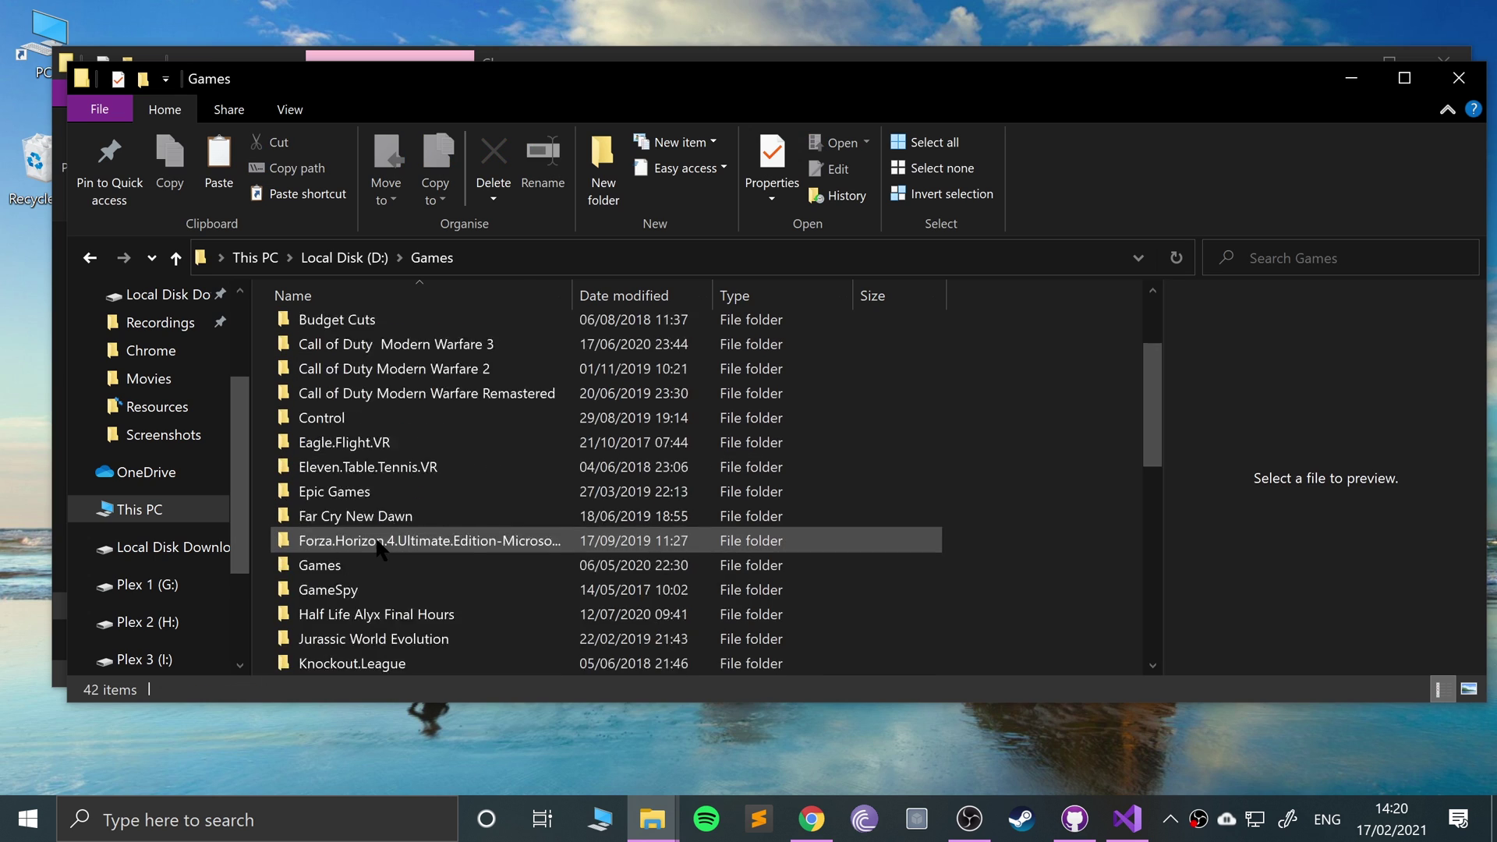
scroll(347, 585, "down", 3)
double_click(331, 639)
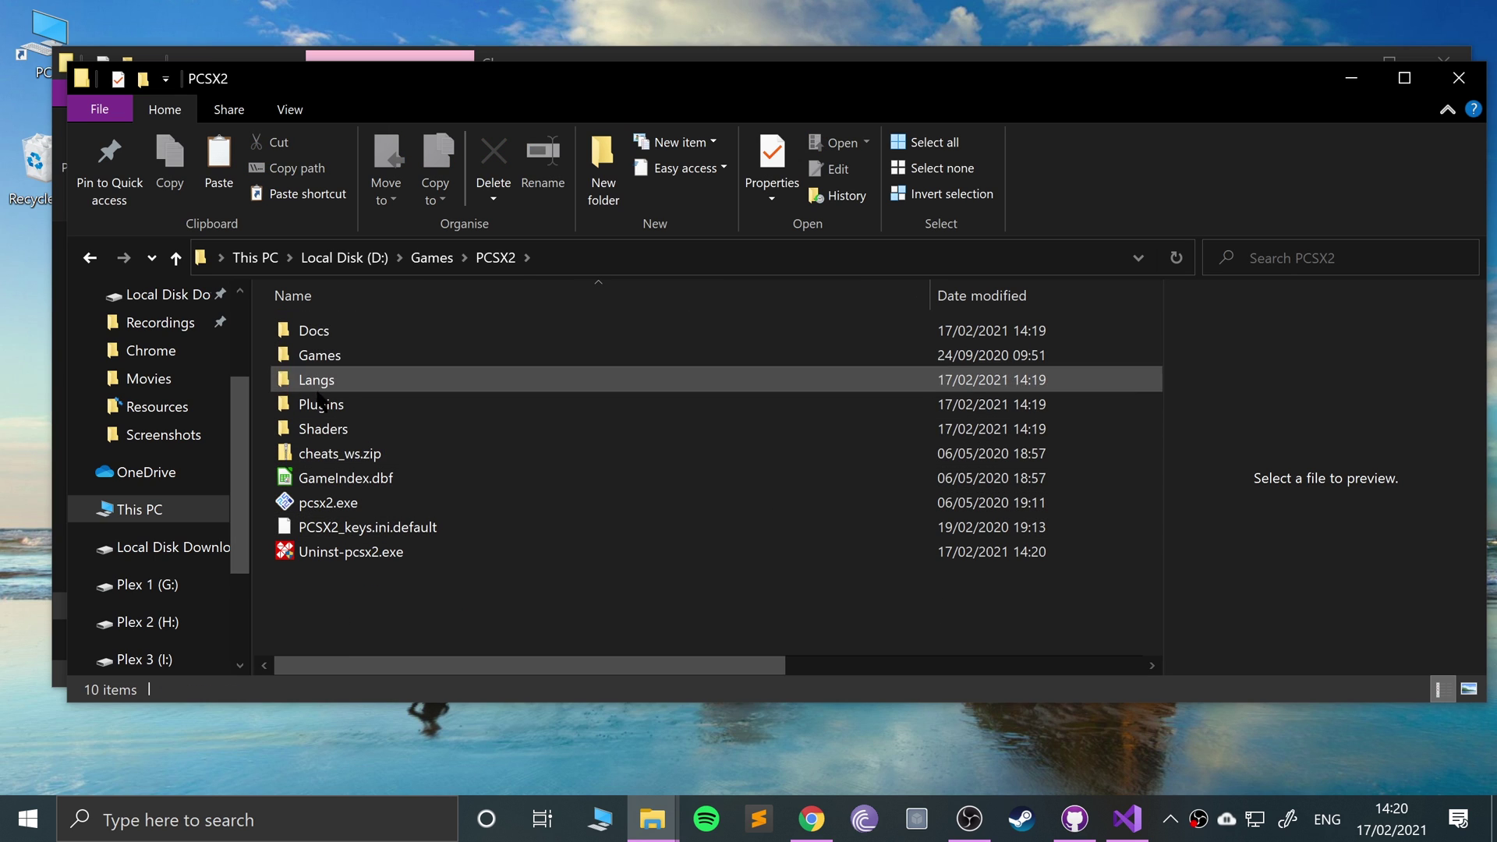
Look through the Documents folder for PCSX2's own folder and return to the PCSX2 installation folder
right_click(382, 606)
left_click(368, 642)
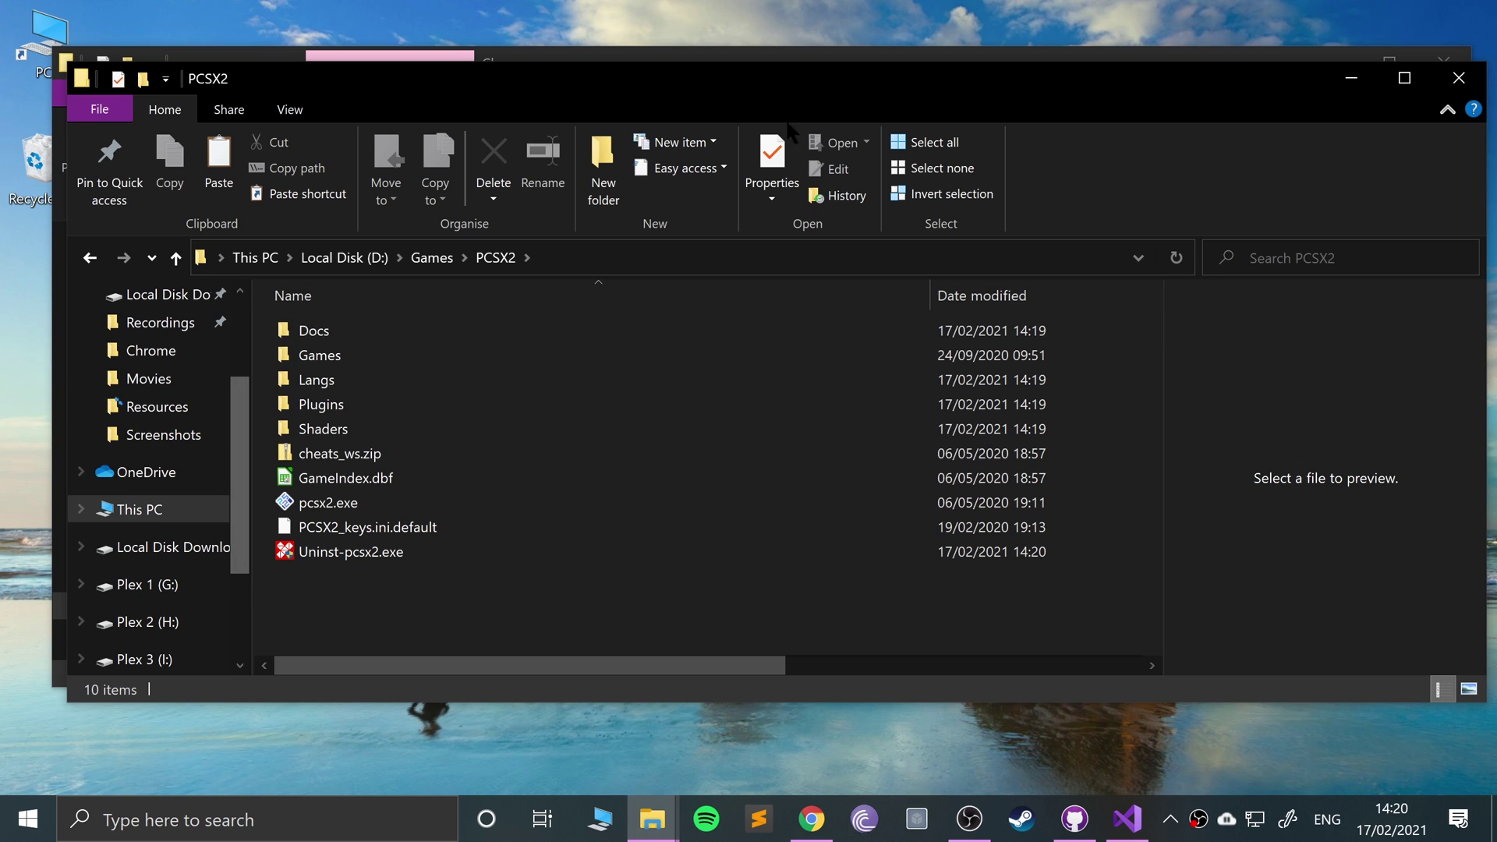
left_click_drag(788, 78, 811, 130)
left_click(921, 90)
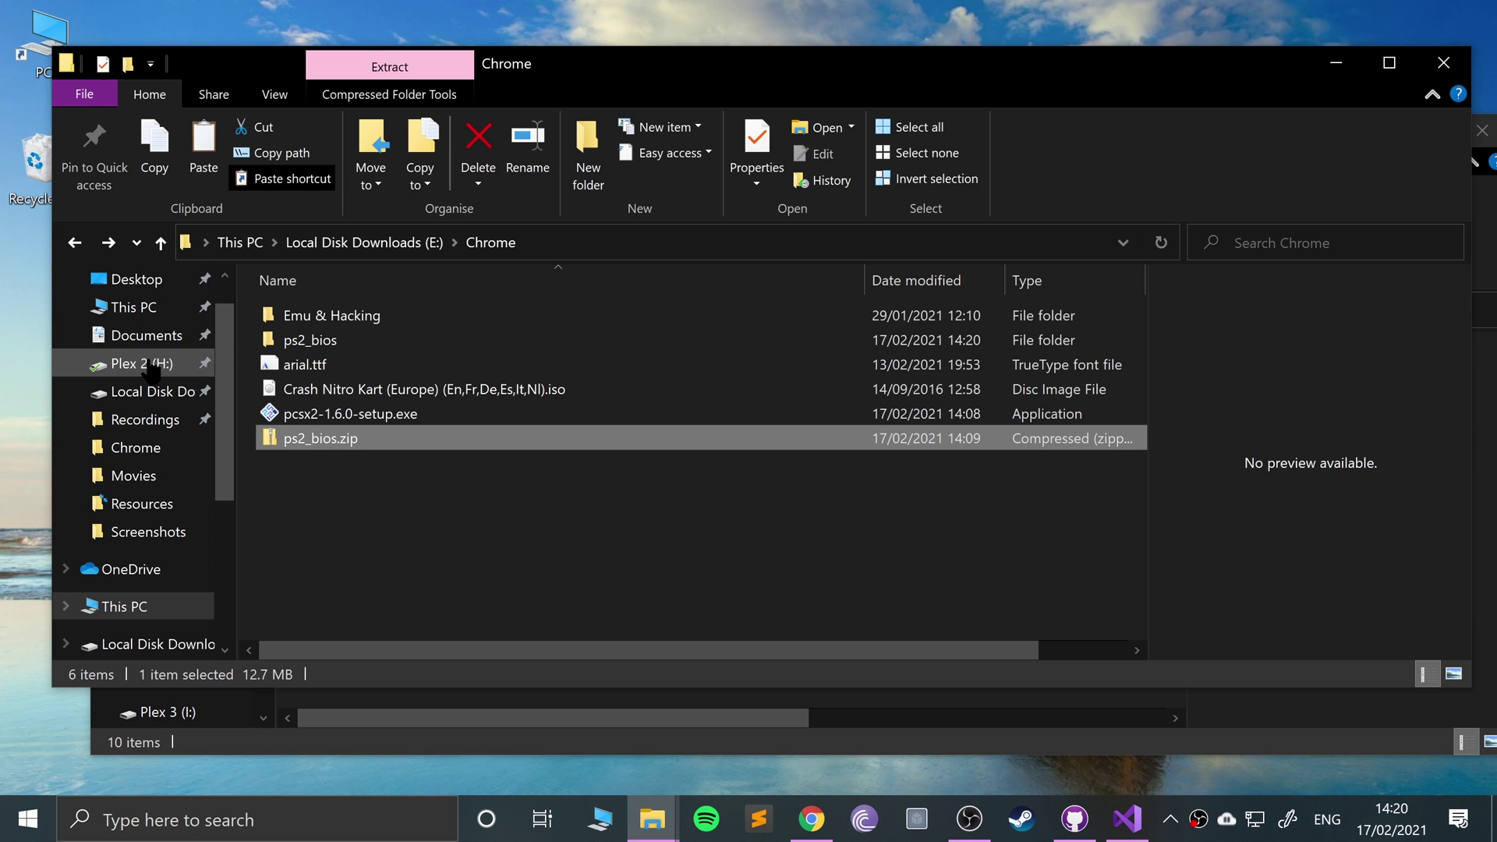
left_click(146, 335)
scroll(424, 492, "down", 1)
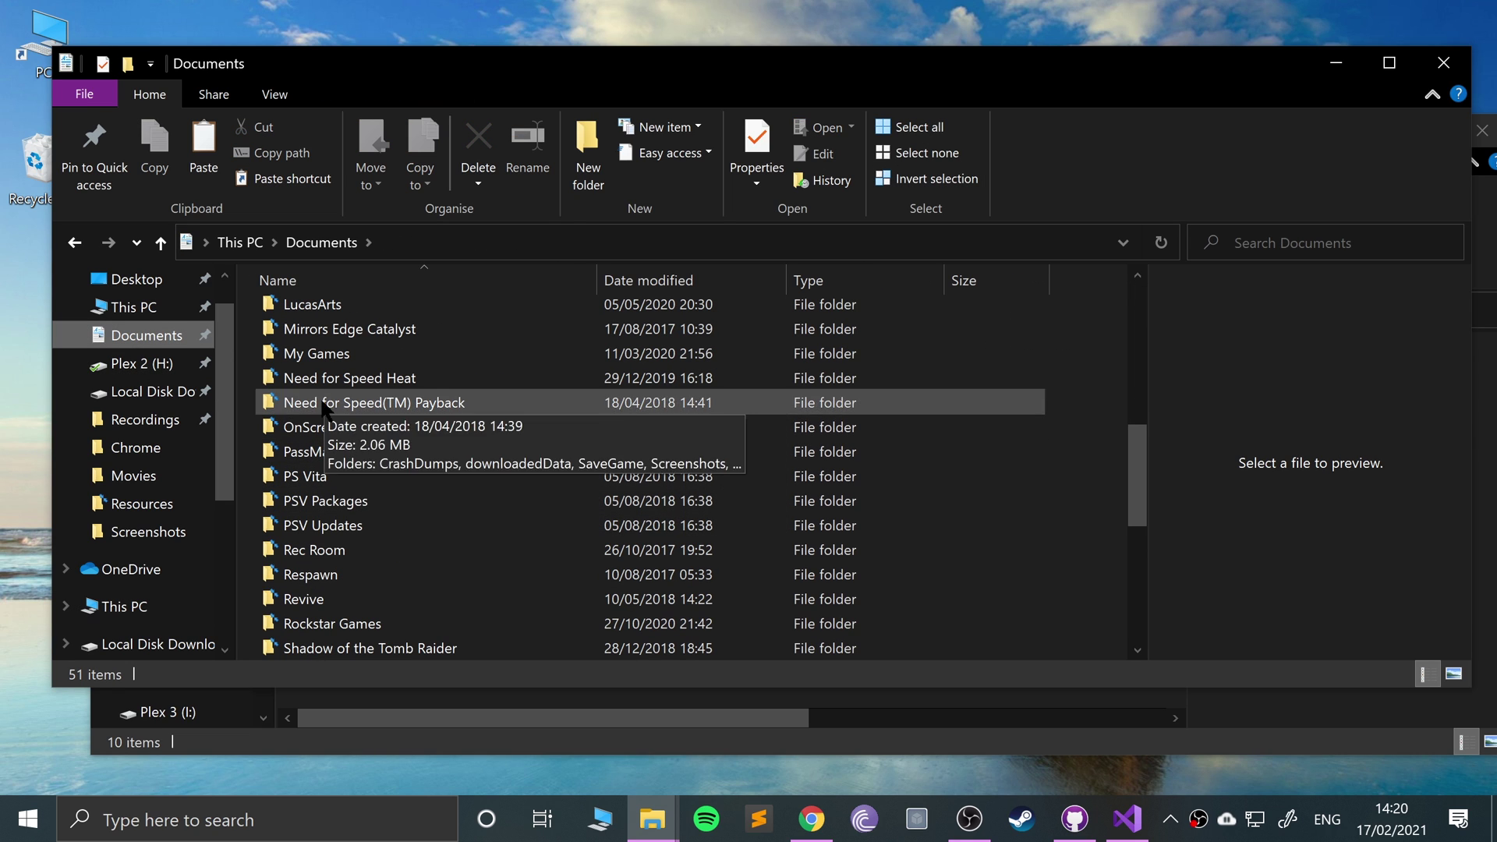
left_click(342, 712)
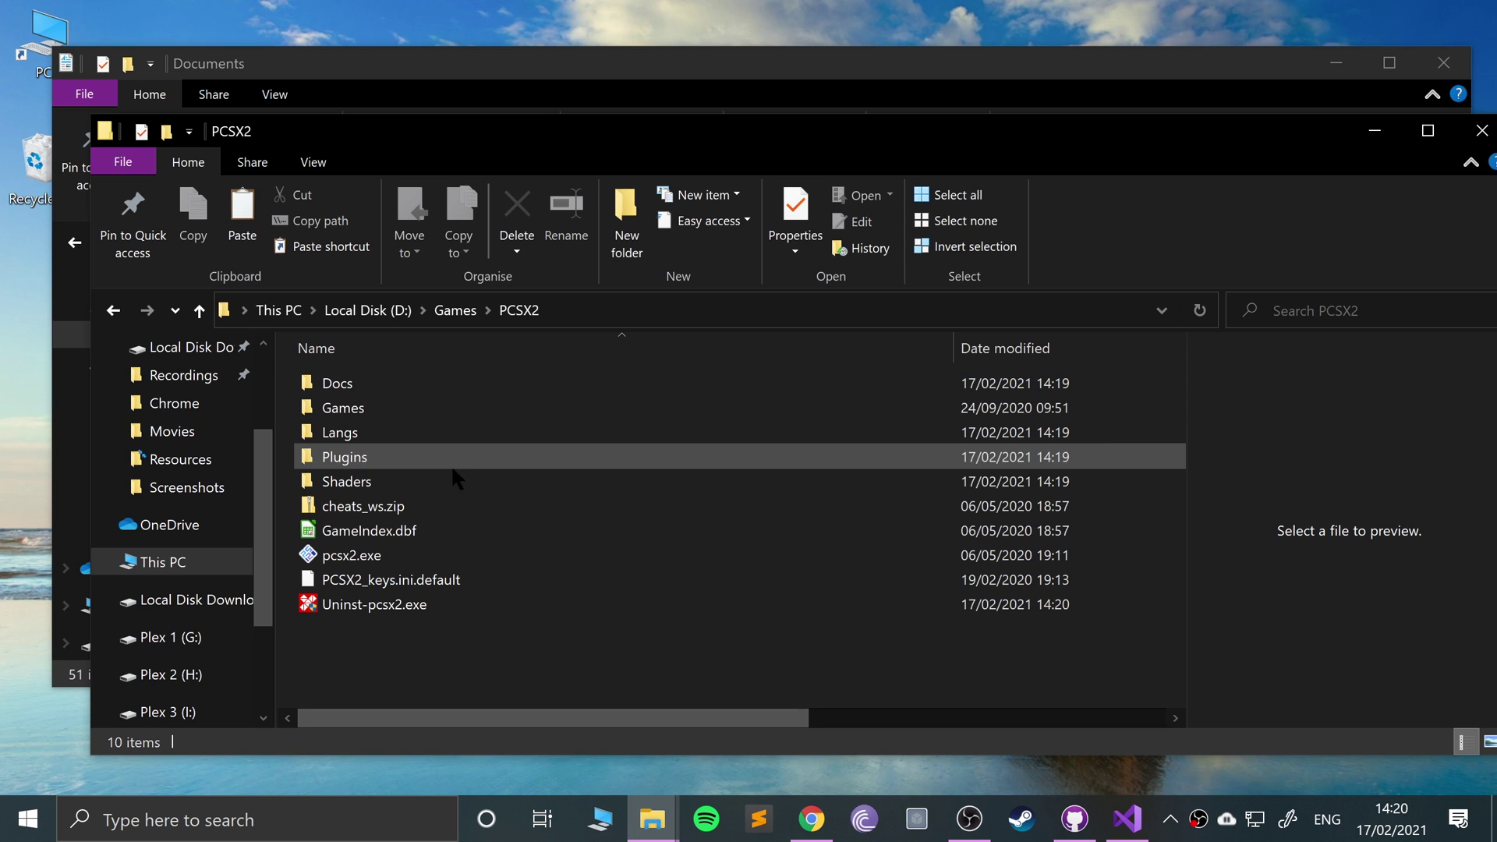
Launch PCSX2 1.6.0 and begin its first-time configuration with the System Default language
key("super")
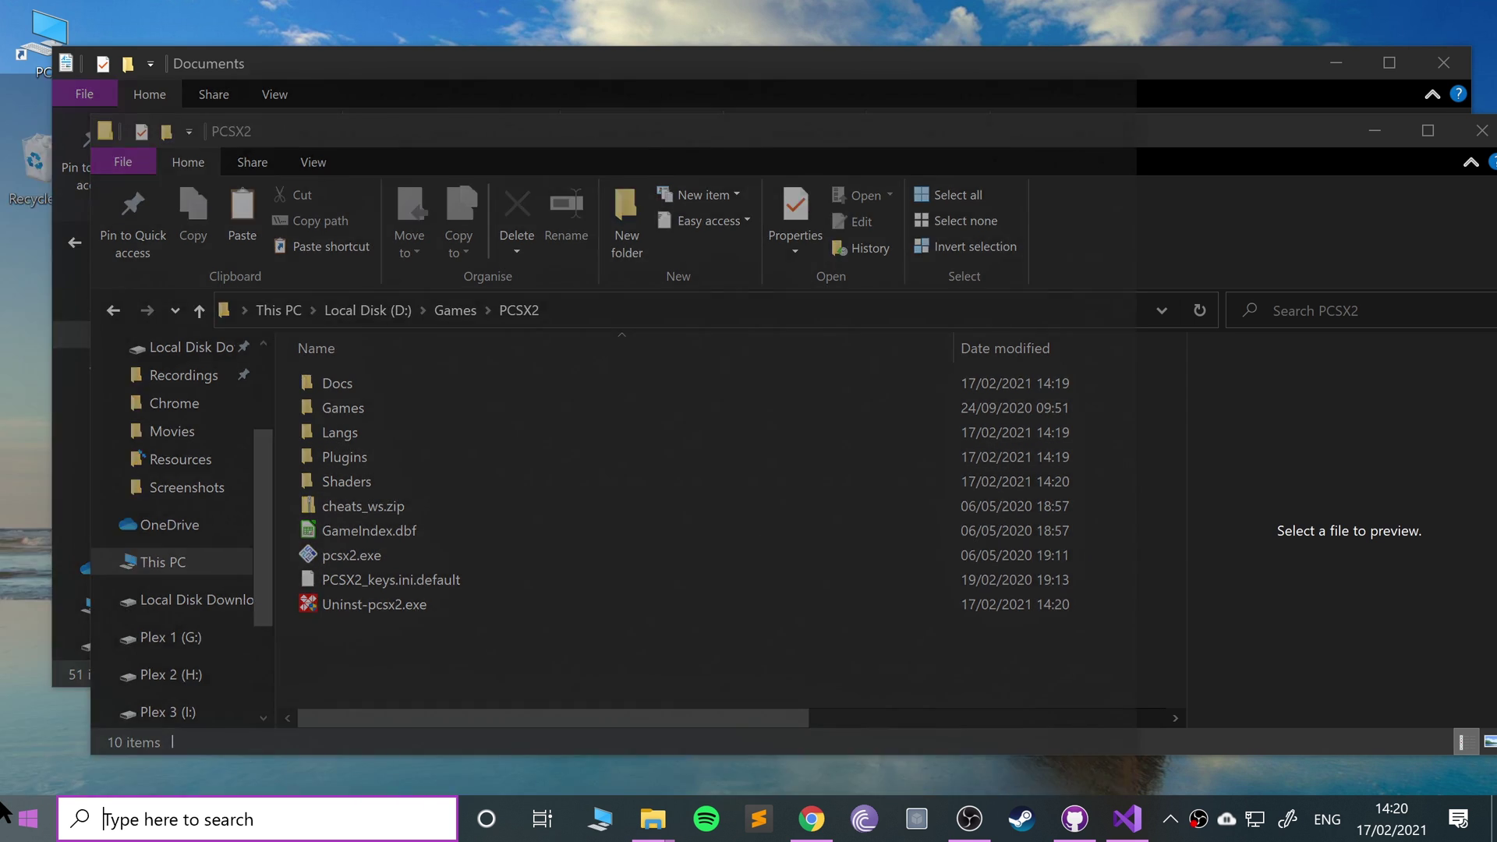
type("pcsx")
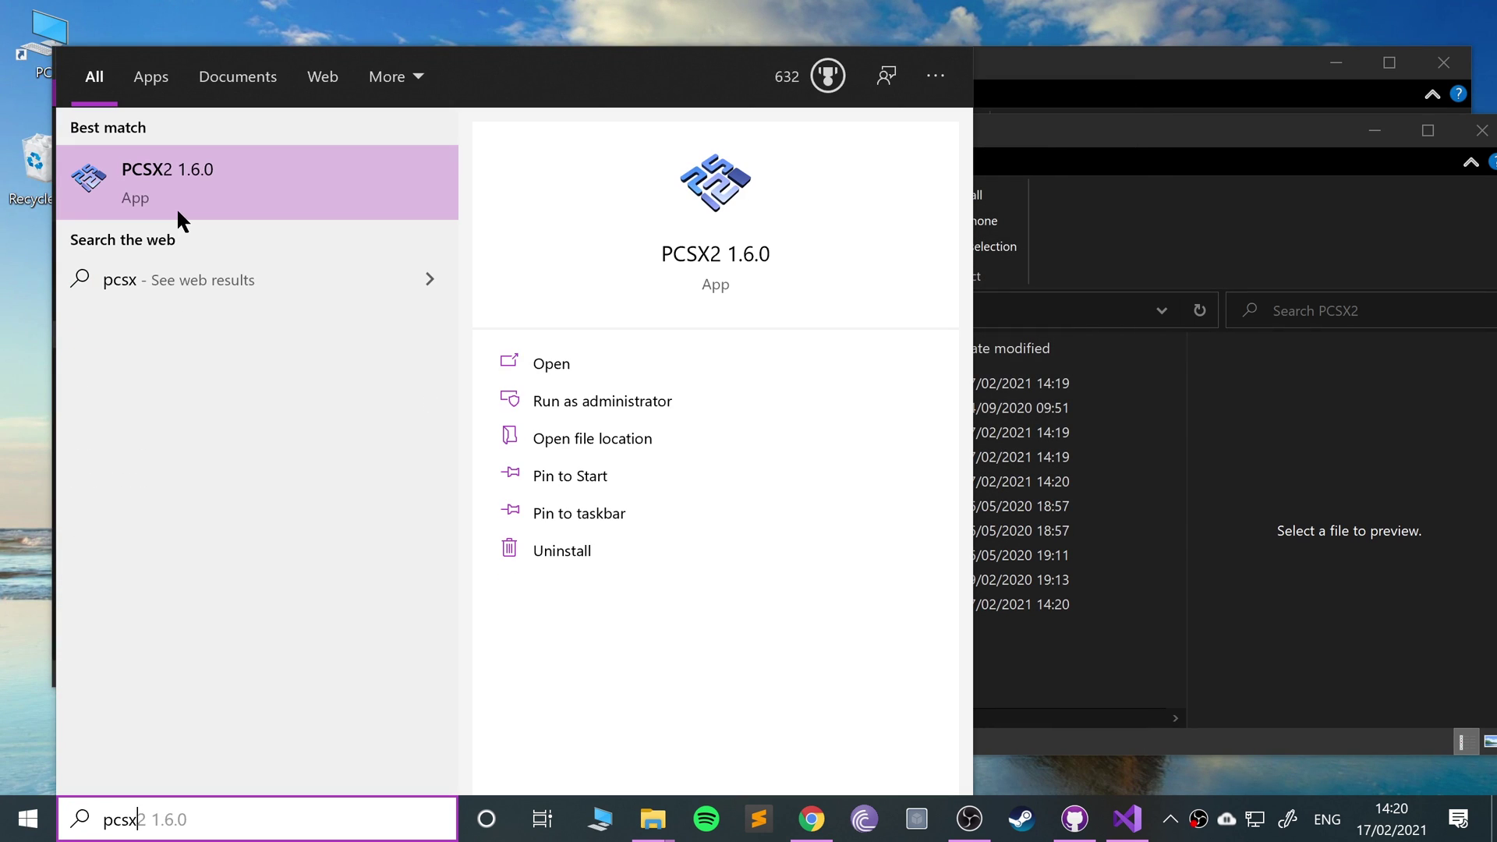
key("Return")
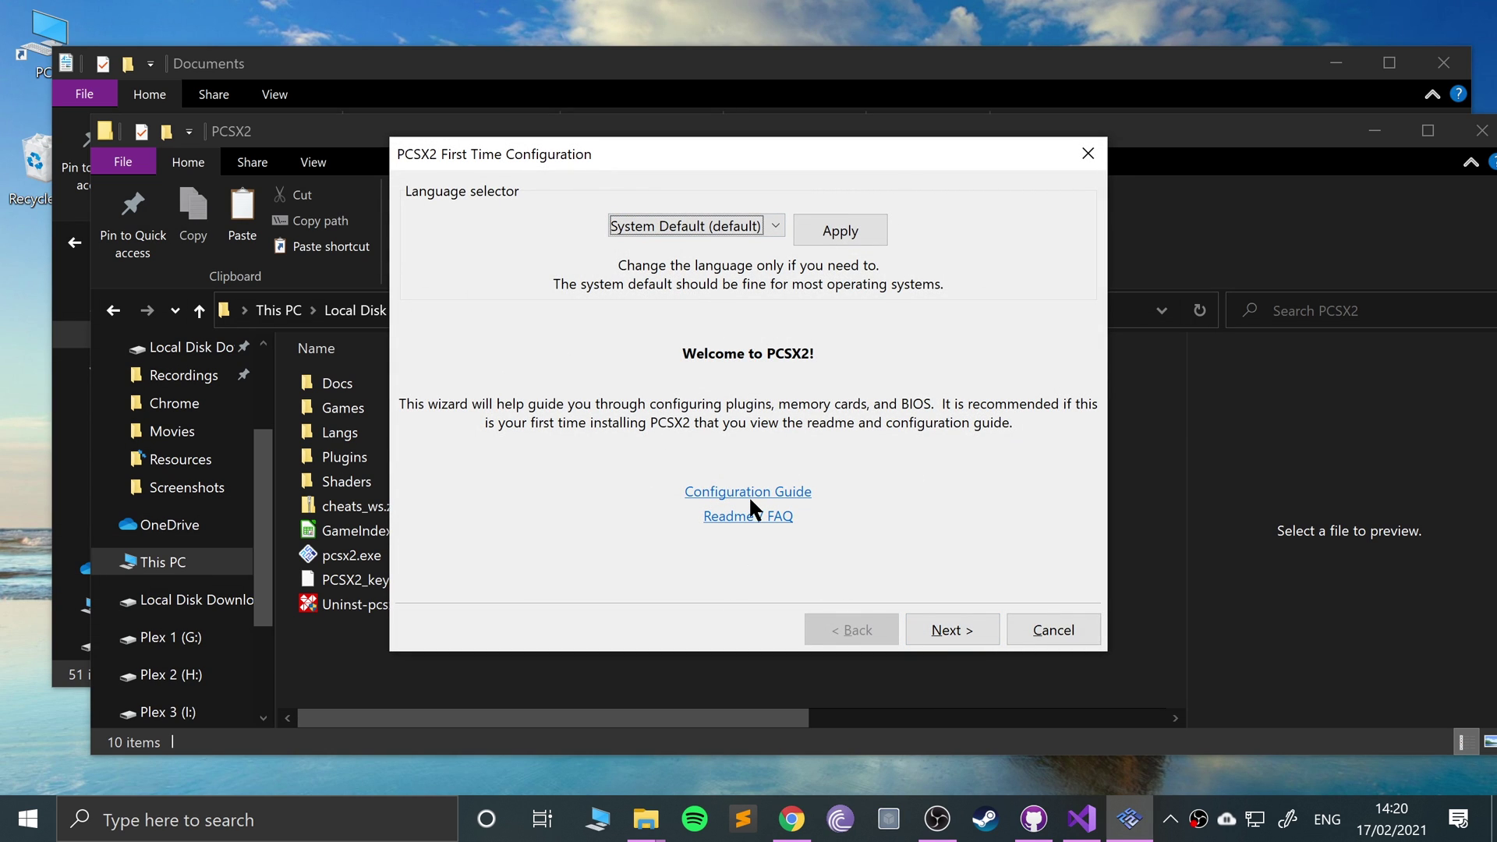
left_click(962, 630)
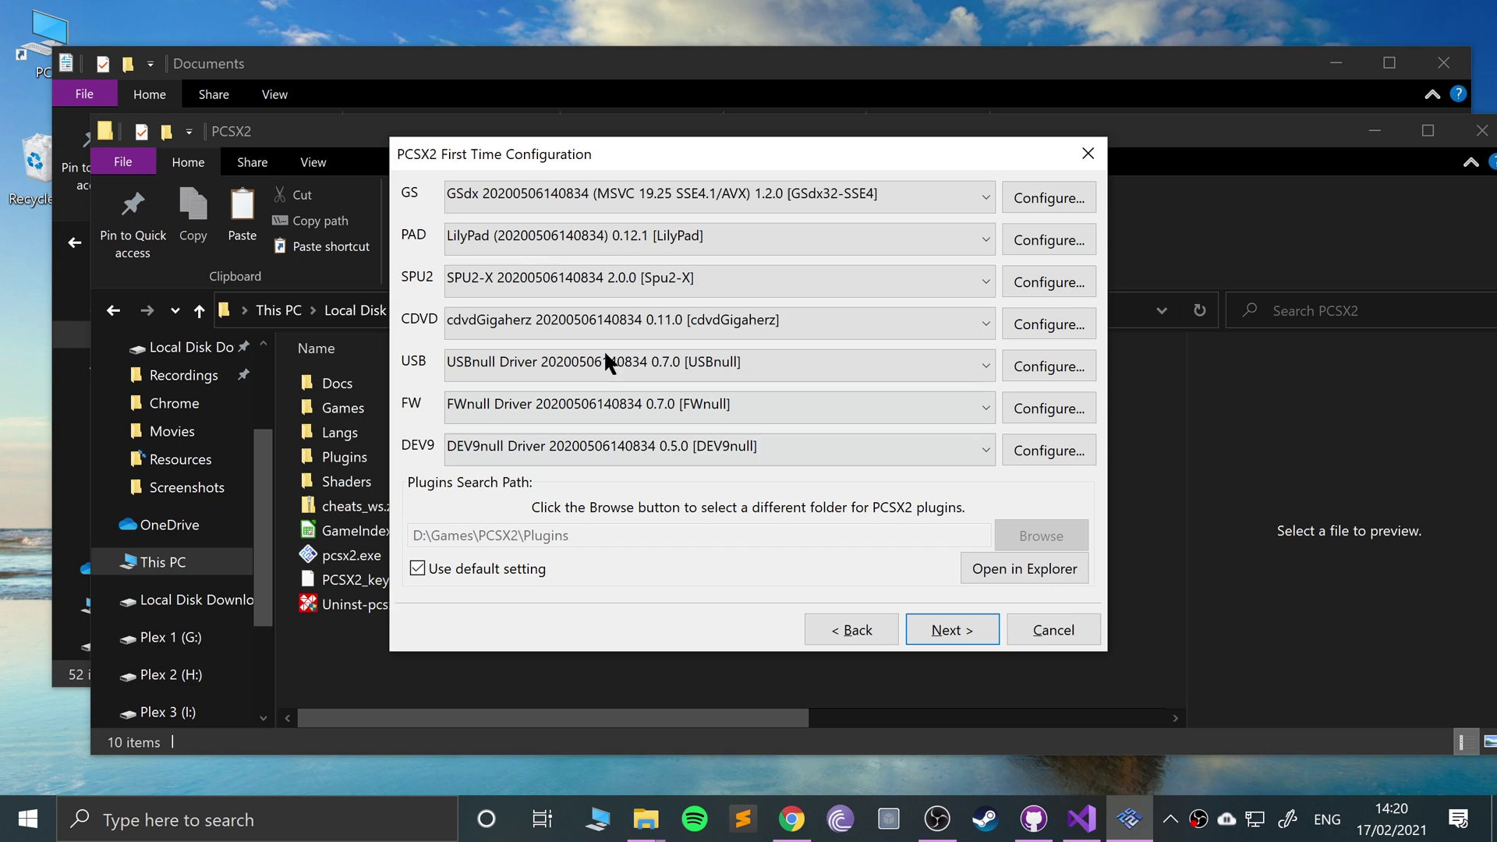
Review the GS and PAD plugin choices and accept the default plugins and search path
left_click(498, 183)
left_click(504, 161)
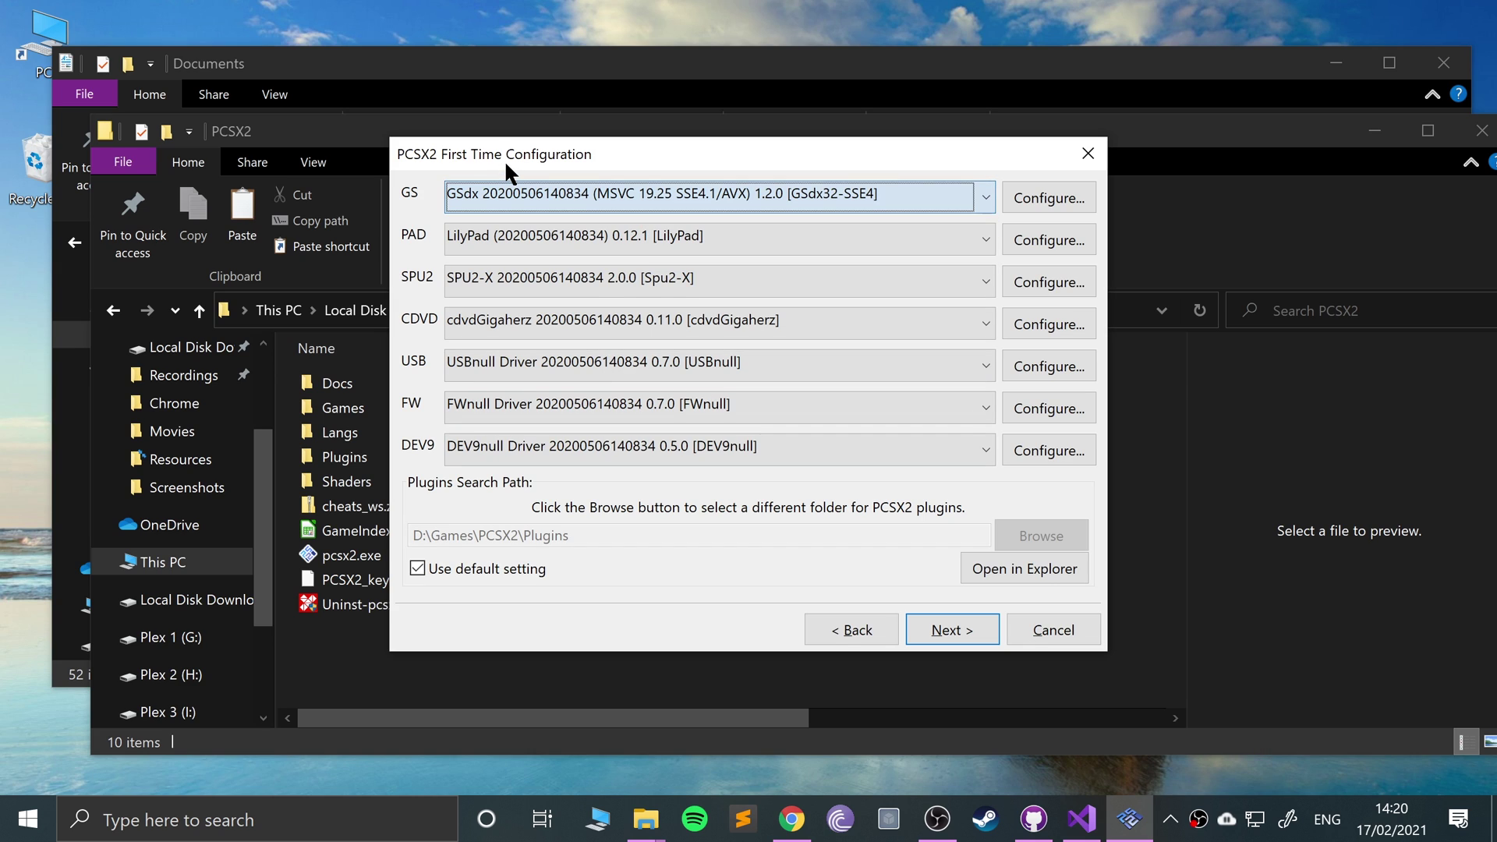
left_click(529, 224)
left_click(404, 195)
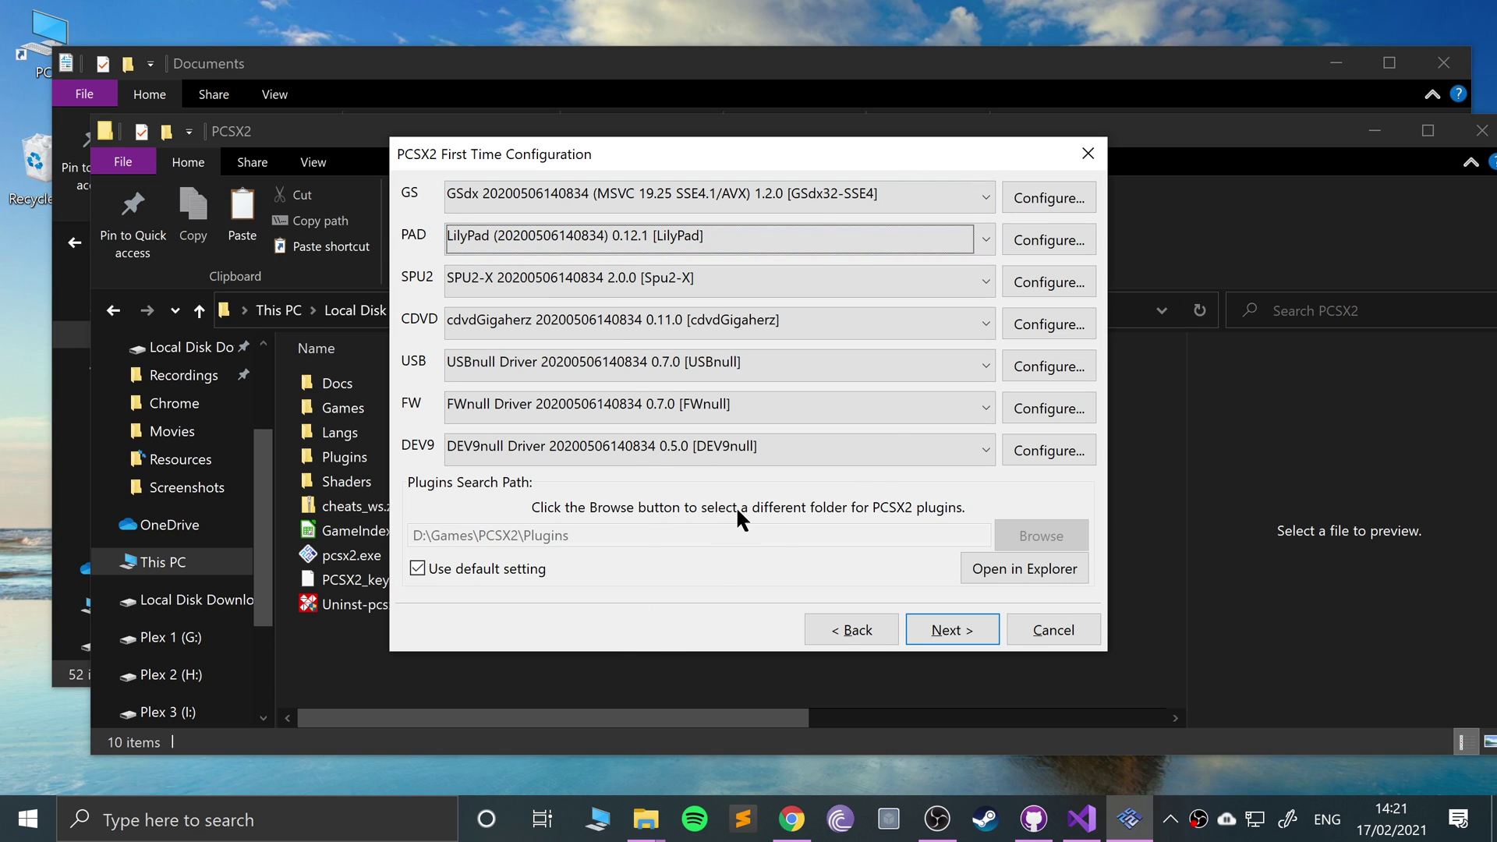
left_click(934, 621)
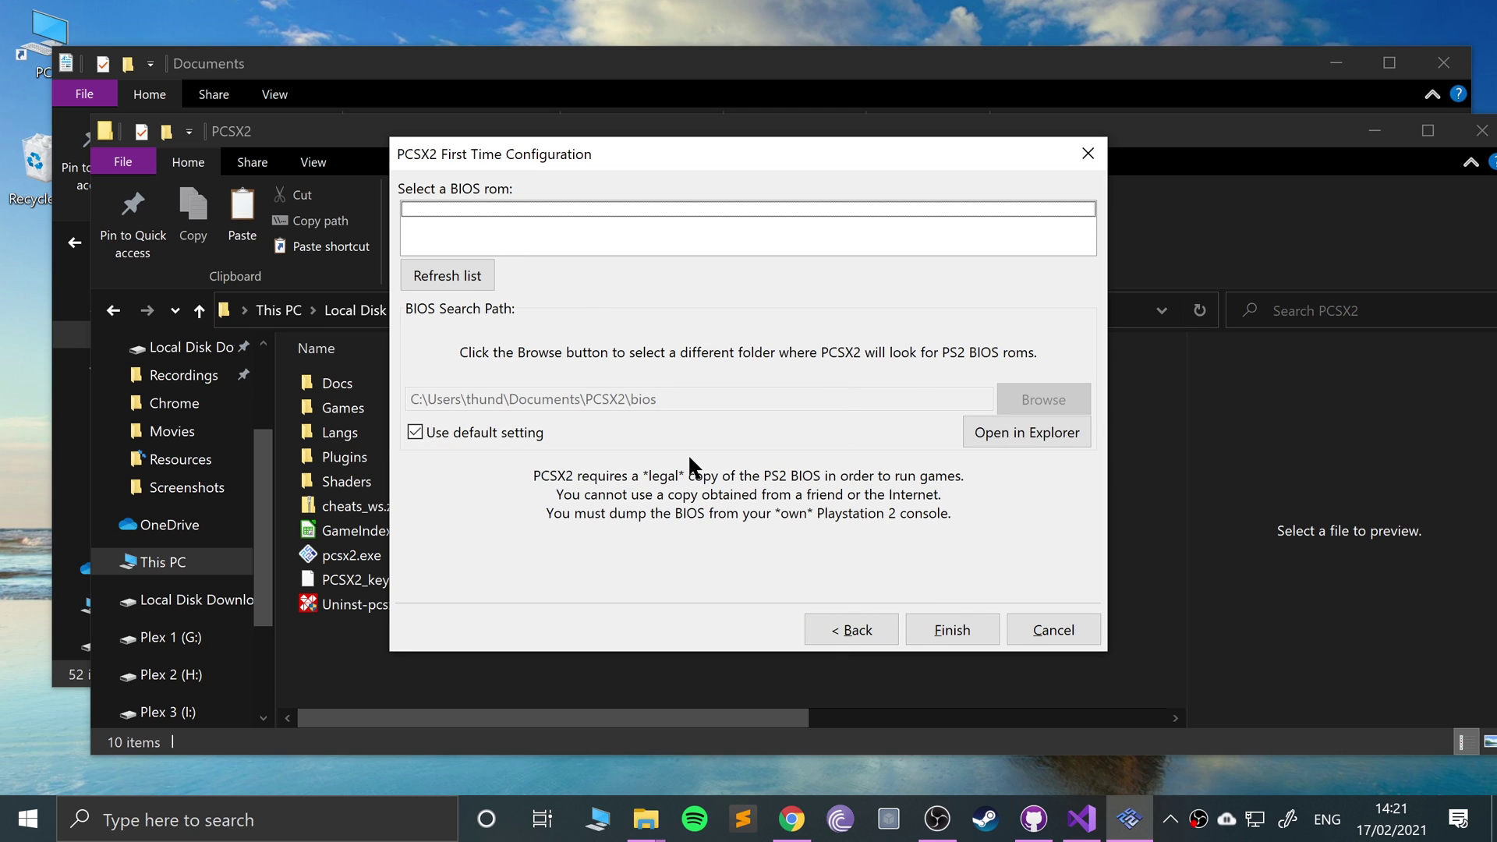
Paste the copied BIOS files into the wizard's default bios folder under Documents\PCSX2 and close that folder
left_click(1016, 432)
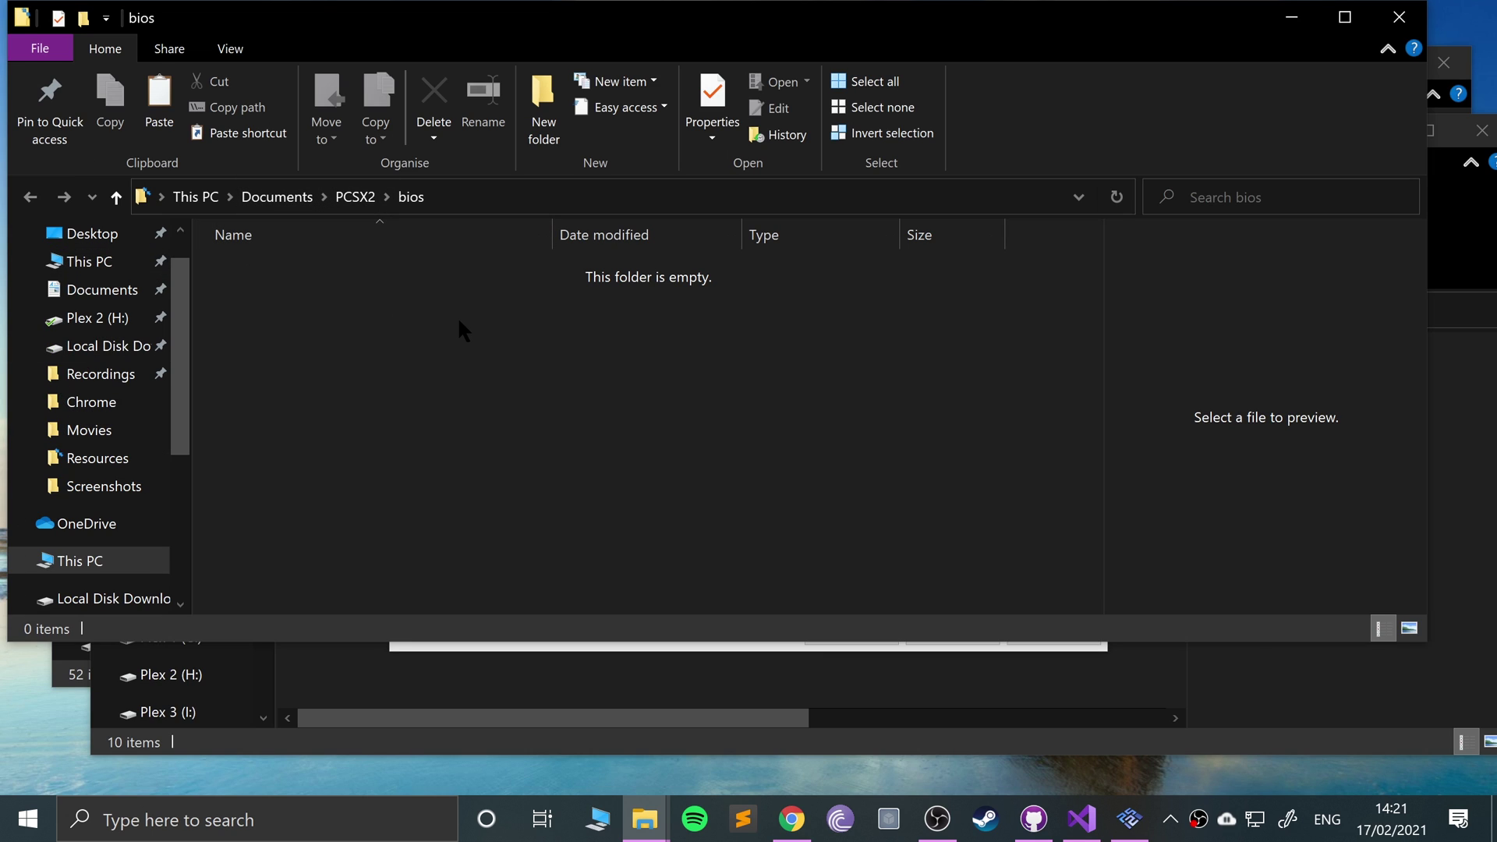
right_click(467, 343)
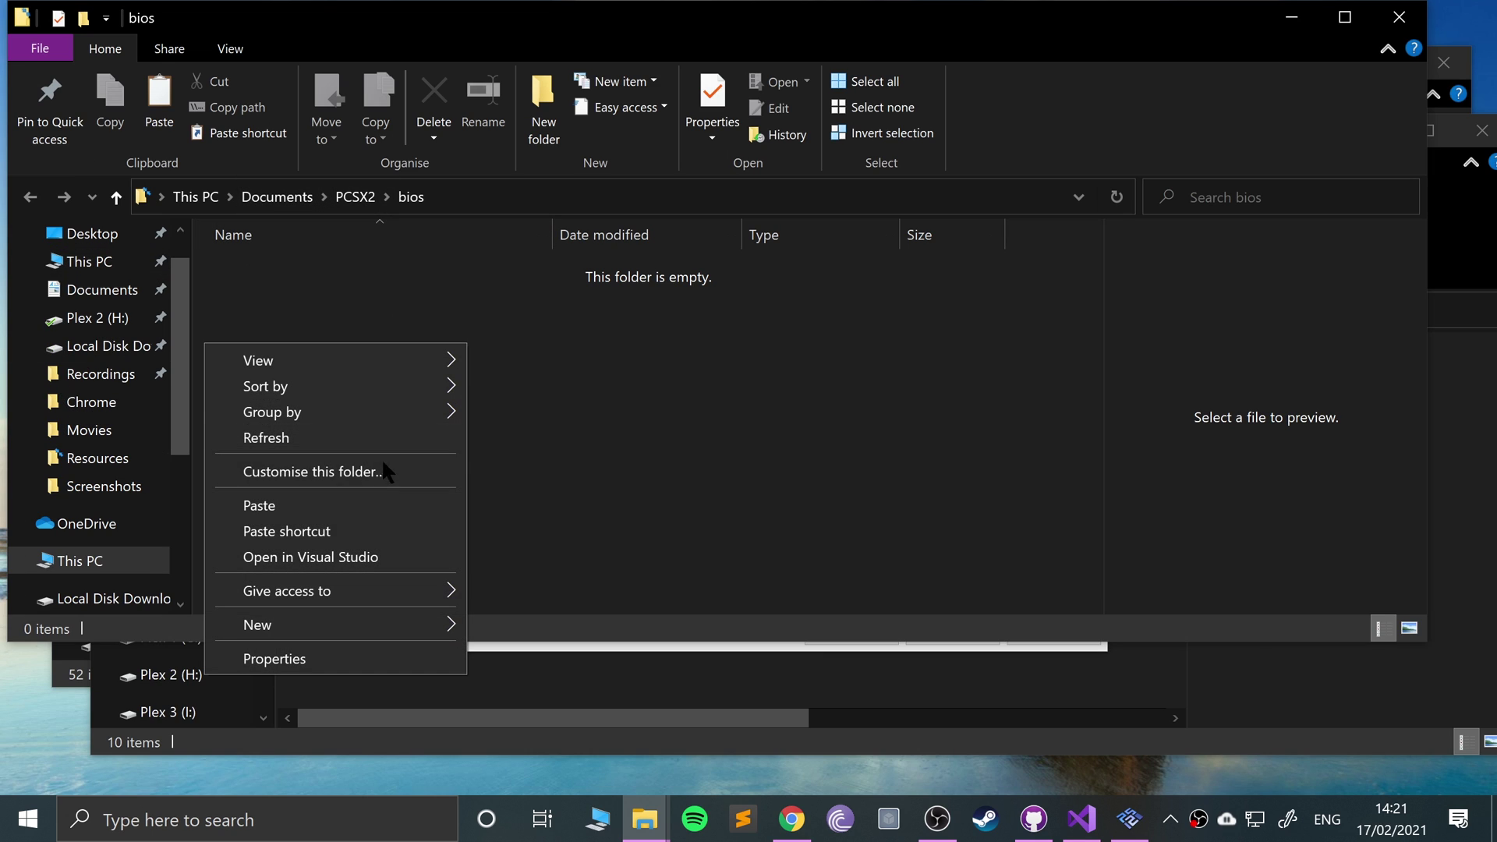
left_click(543, 484)
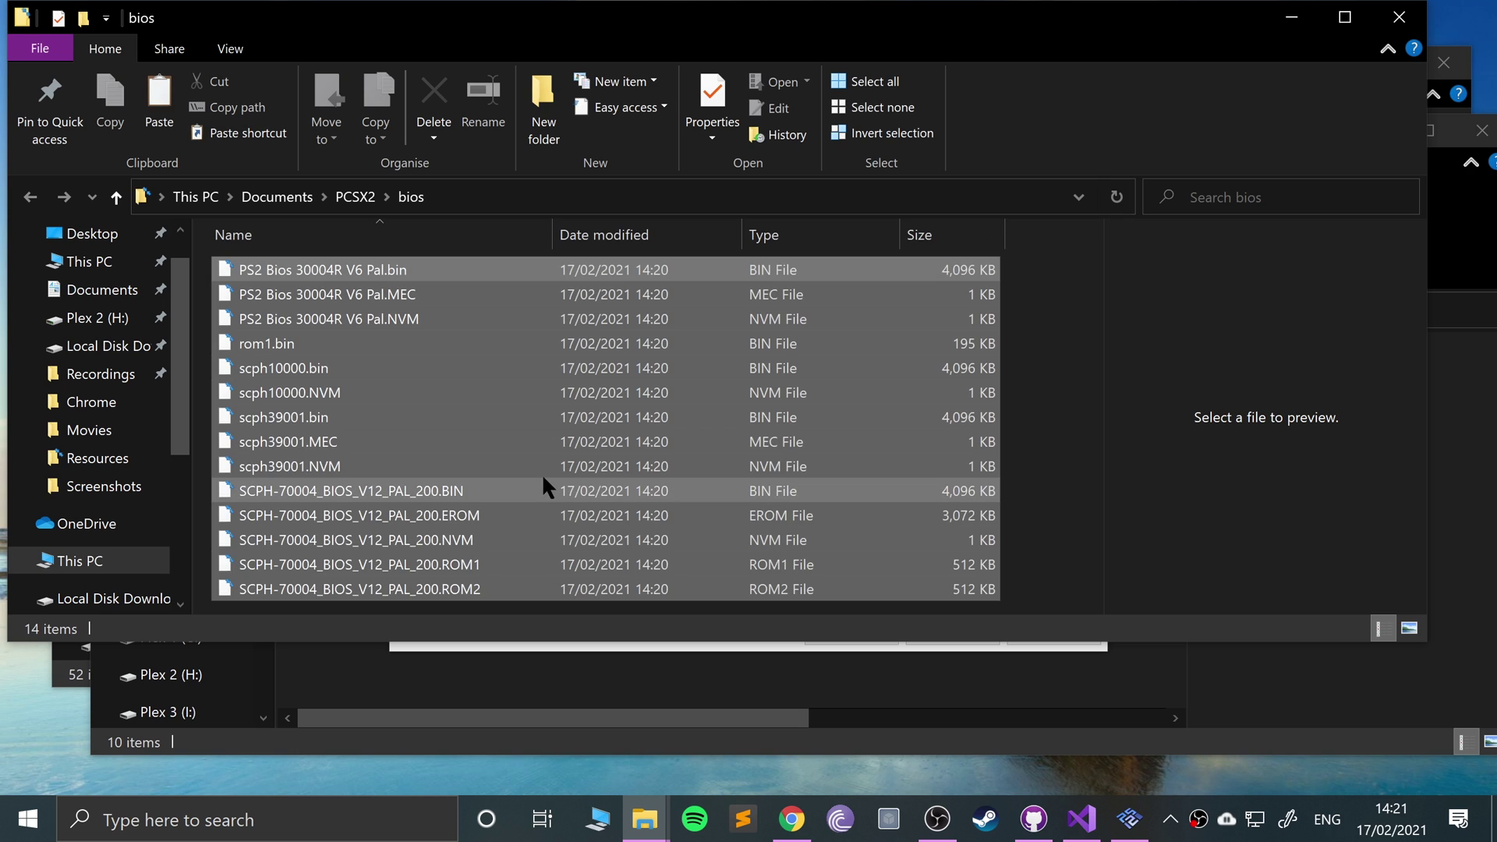
left_click(1399, 17)
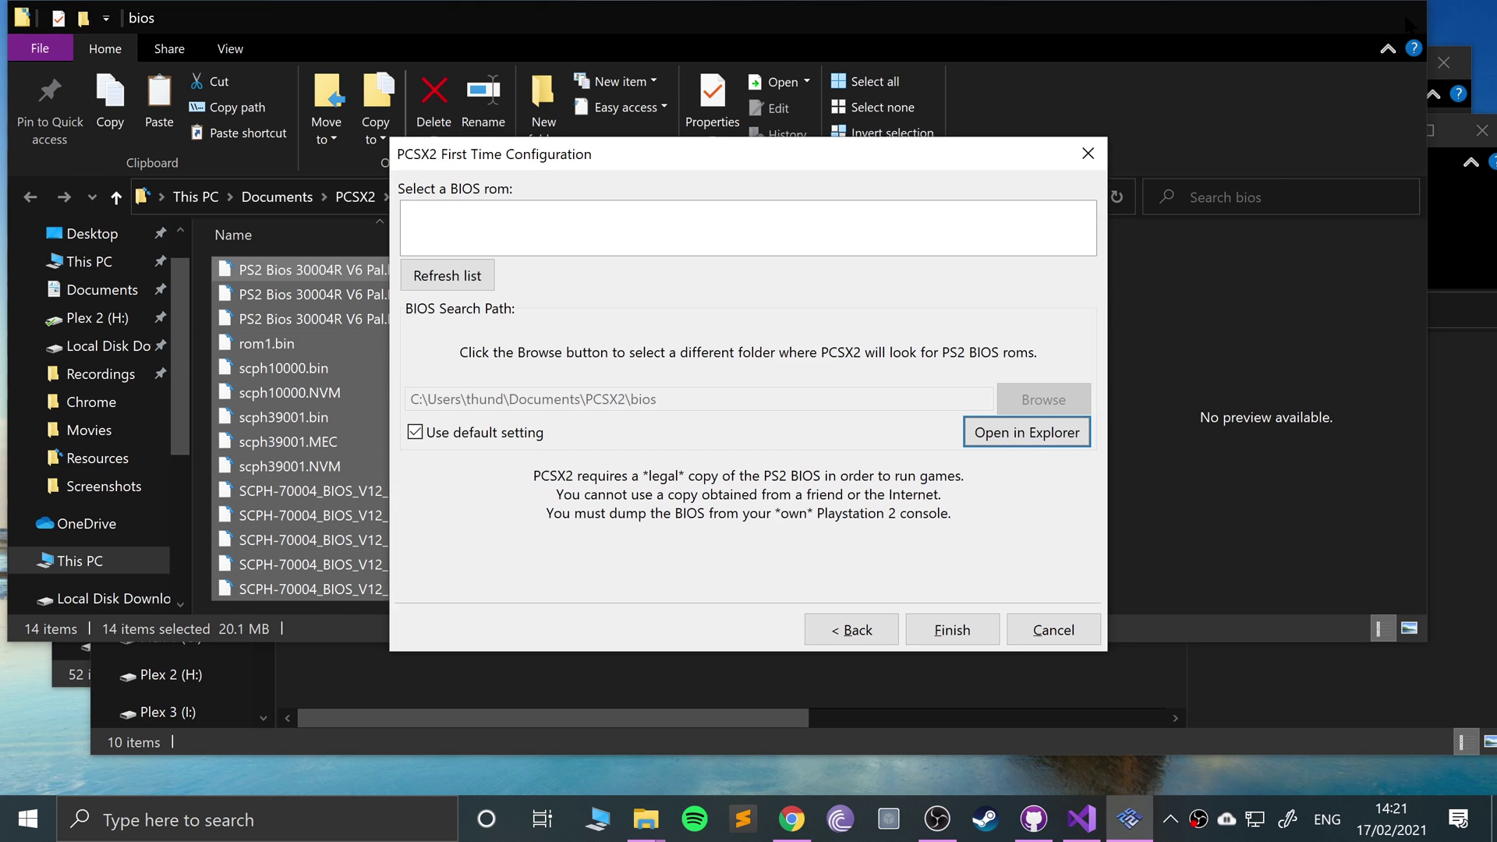
Refresh the BIOS list, select the Europe v02.00(14/06/2004) Console rom and finish the first-time configuration
left_click(451, 273)
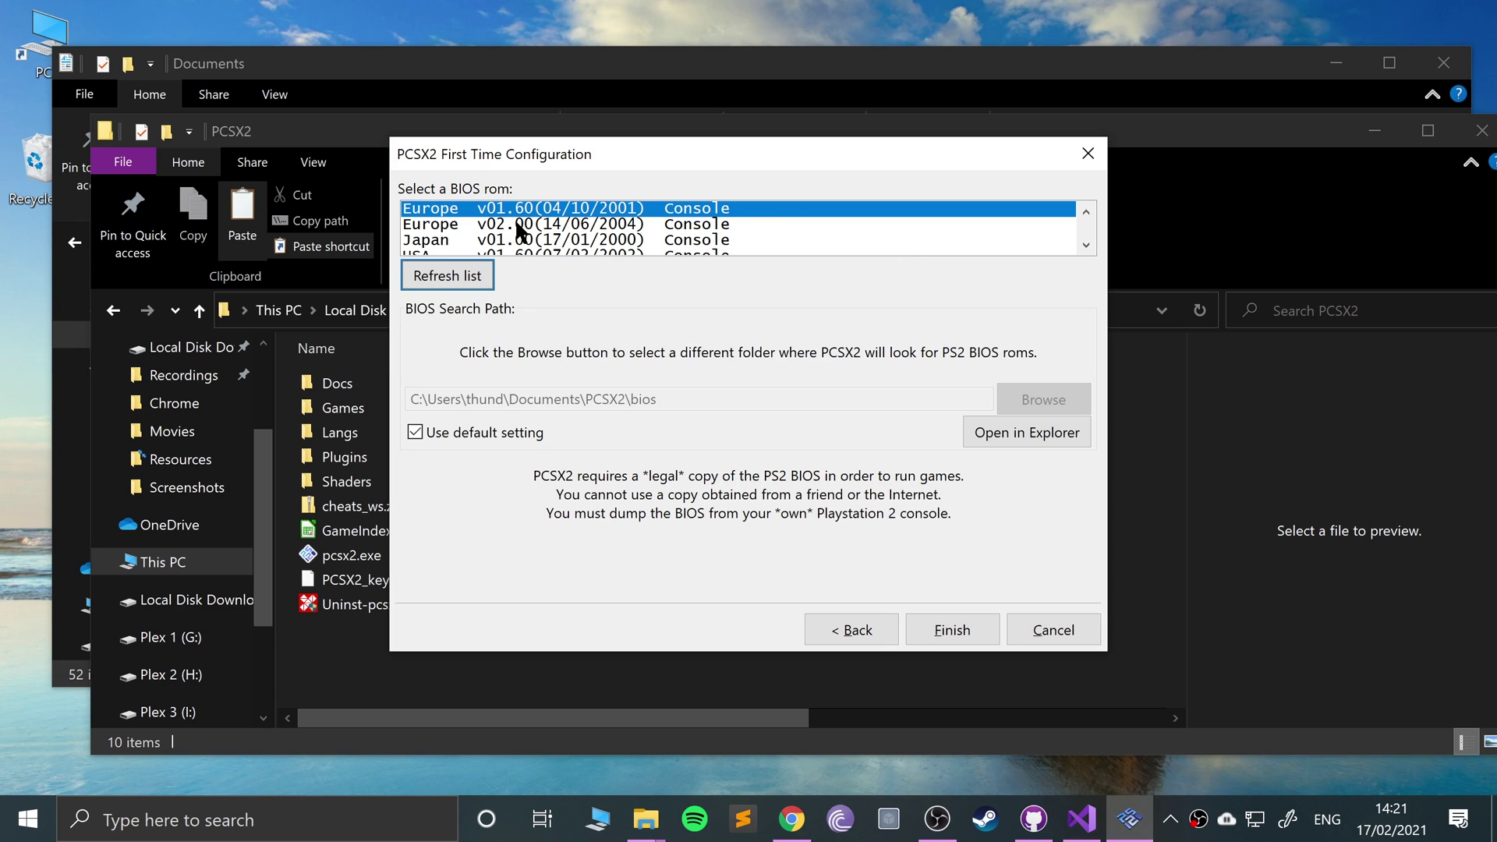
scroll(518, 232, "down", 1)
scroll(515, 228, "up", 1)
left_click(485, 240)
left_click(484, 226)
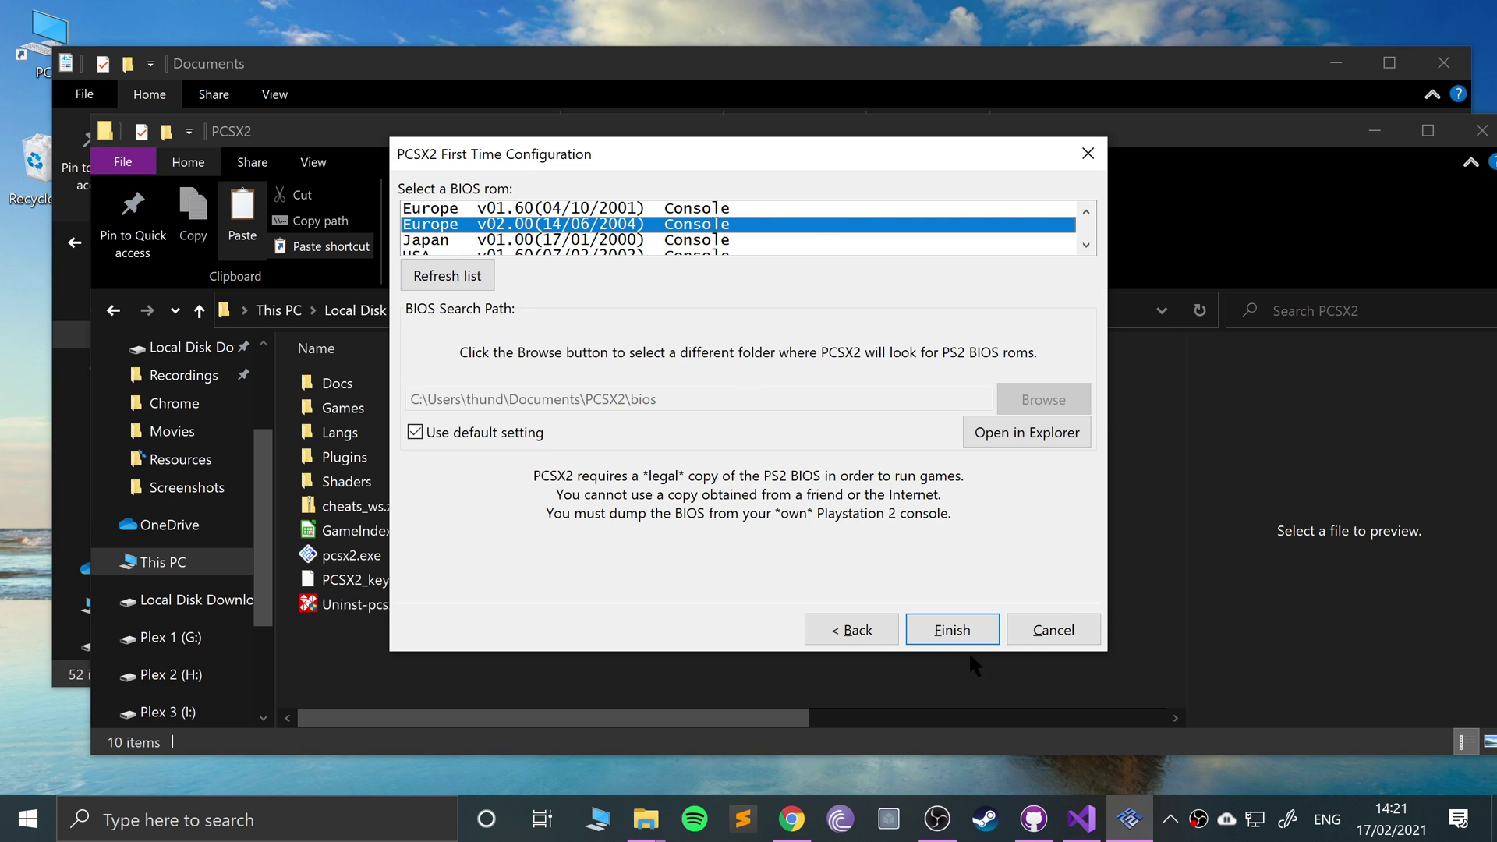
left_click(966, 620)
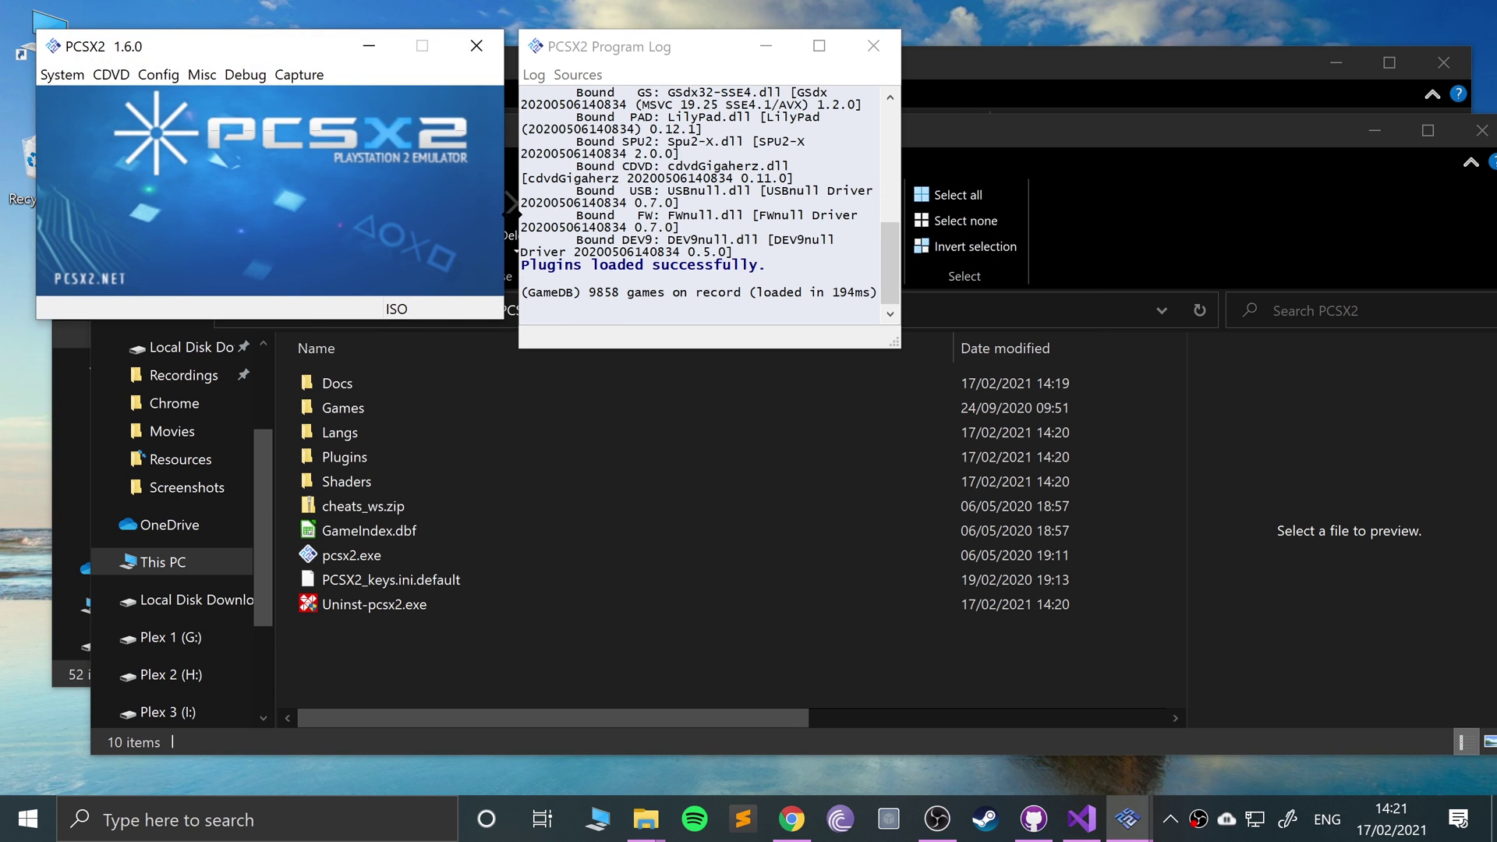
Examine the EE/IOP, VUs, GS, GS Window, Speedhacks and Game Fixes pages of the emulation settings
left_click_drag(337, 48, 630, 281)
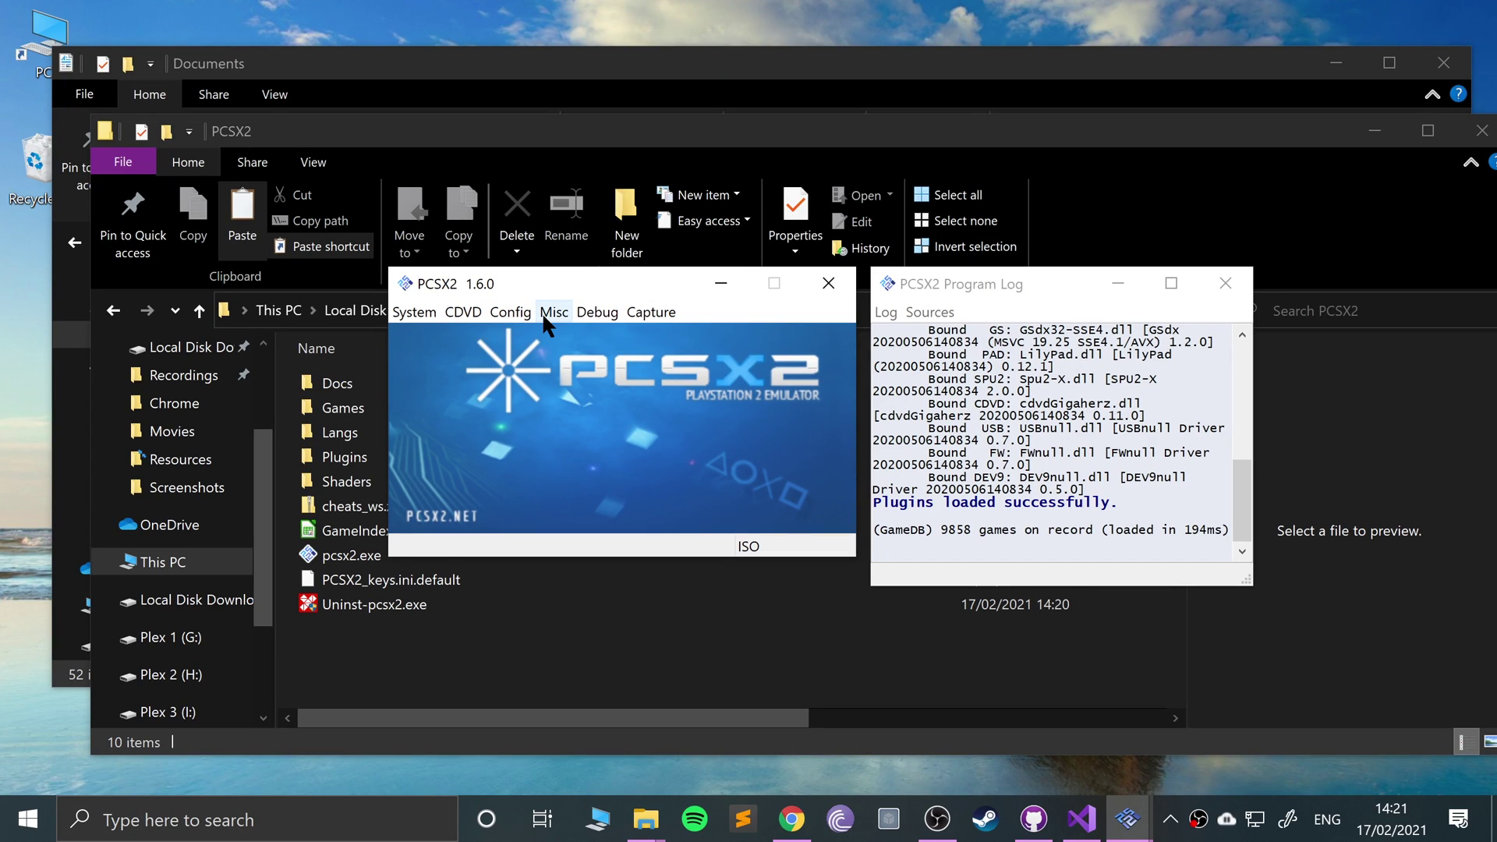
left_click(507, 313)
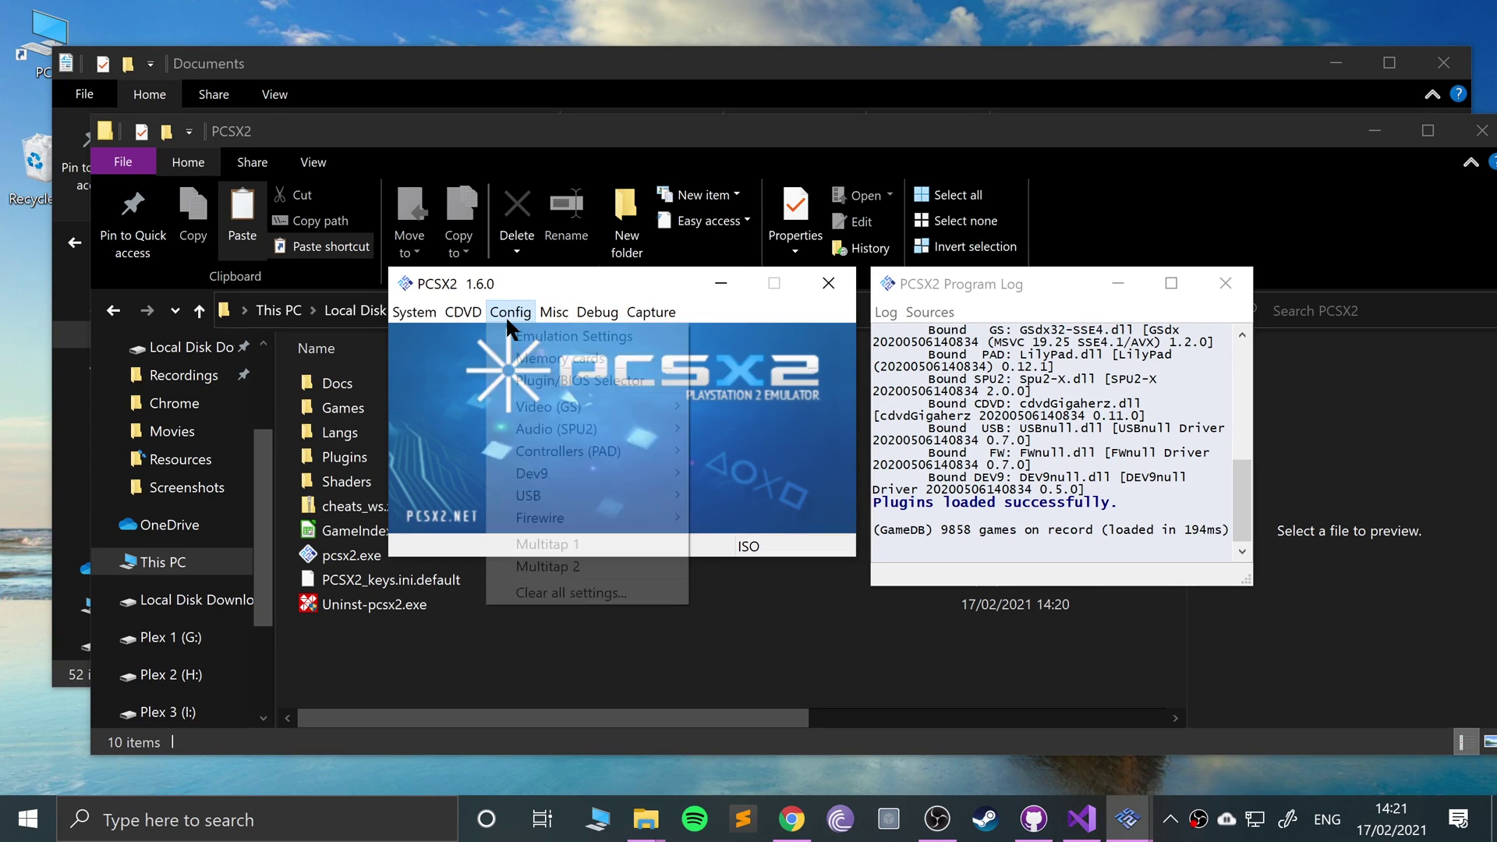
mouse_move(544, 407)
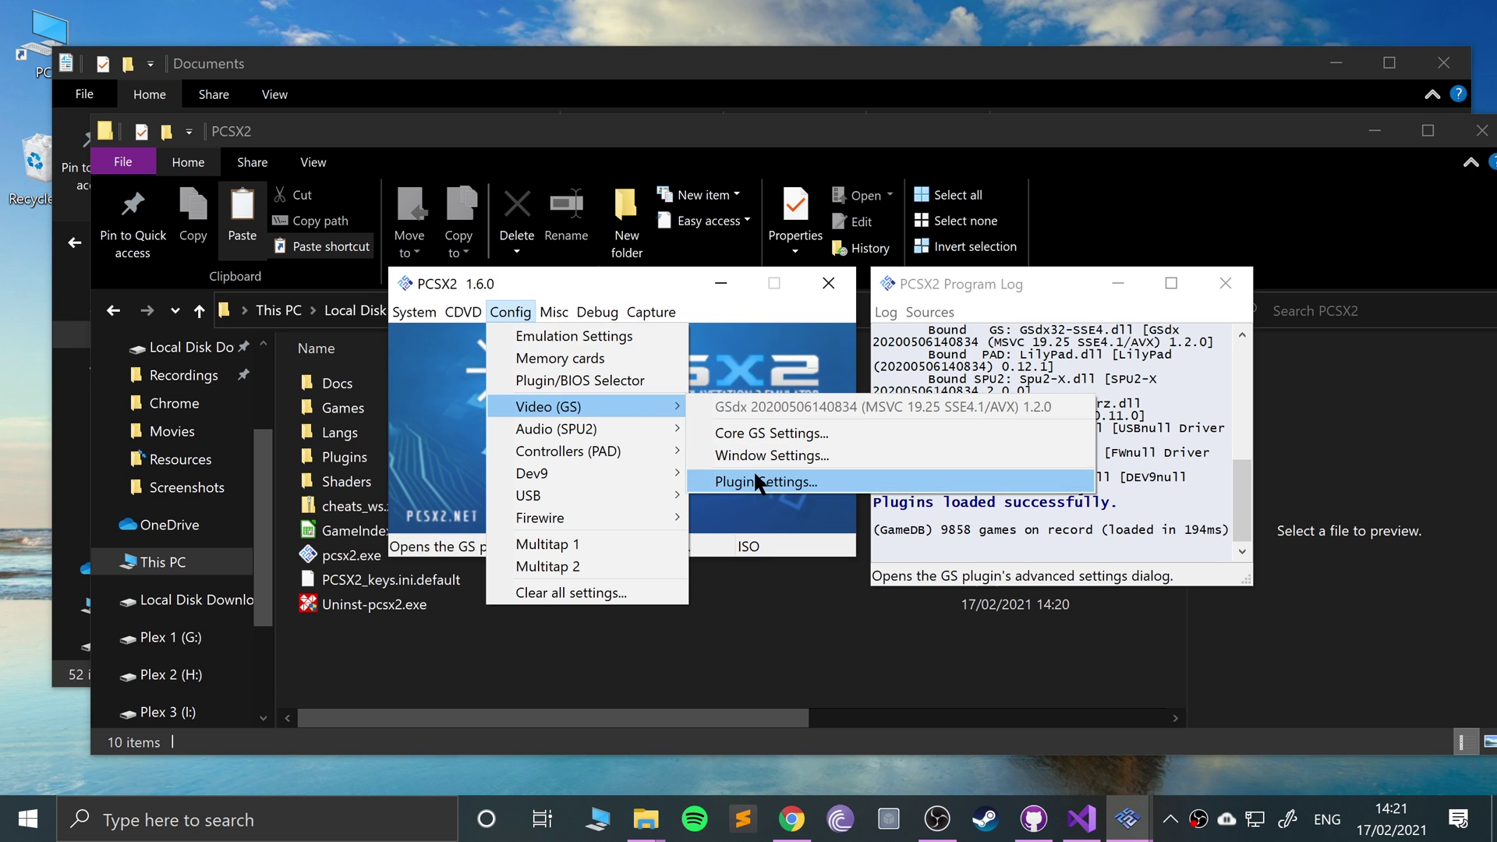
left_click(755, 445)
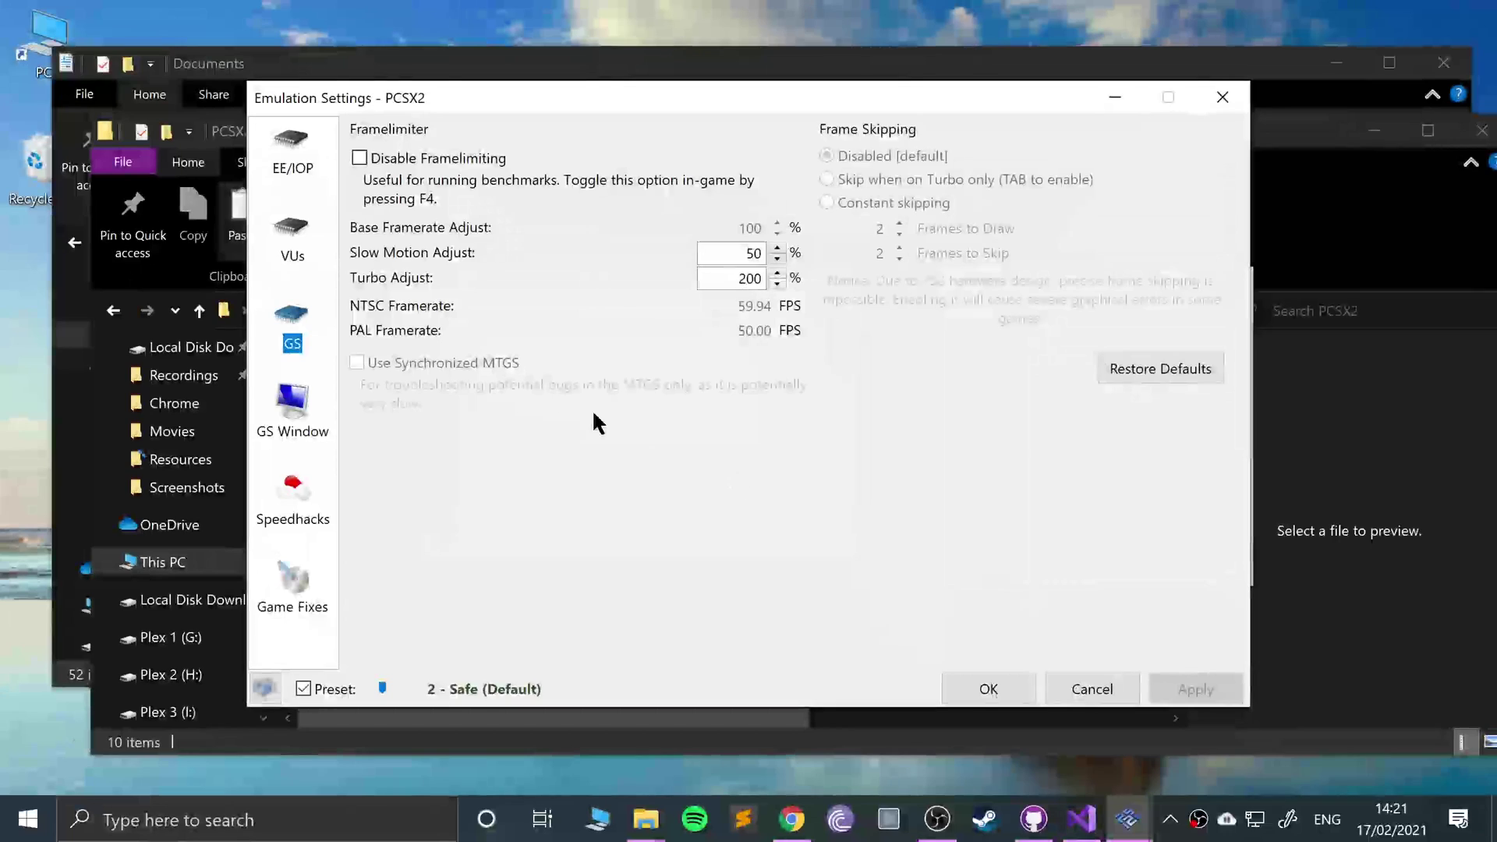
left_click(282, 171)
left_click(295, 254)
left_click(282, 323)
left_click(292, 398)
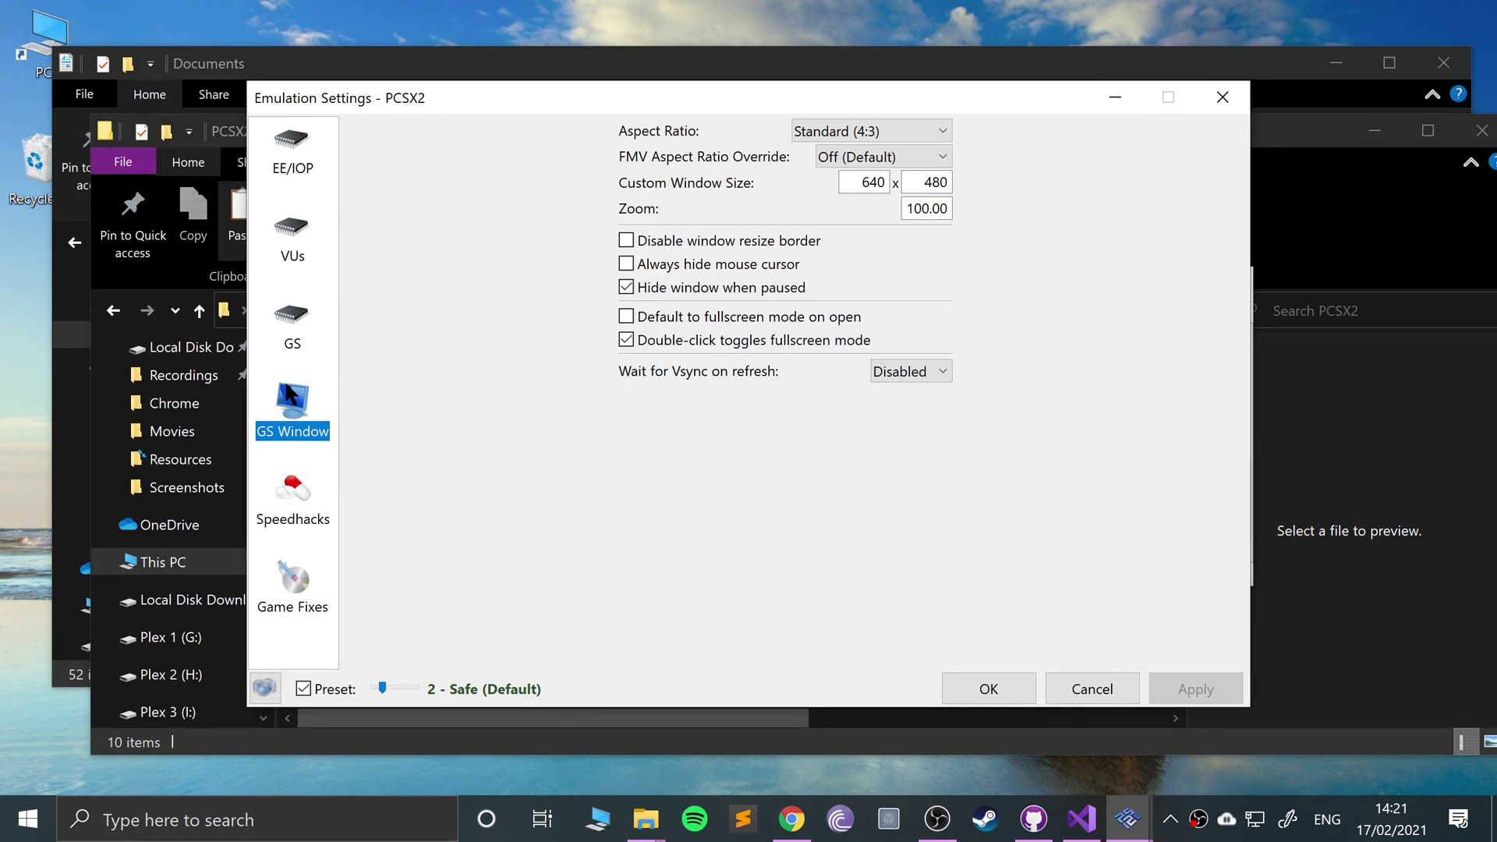
left_click(302, 480)
left_click(300, 558)
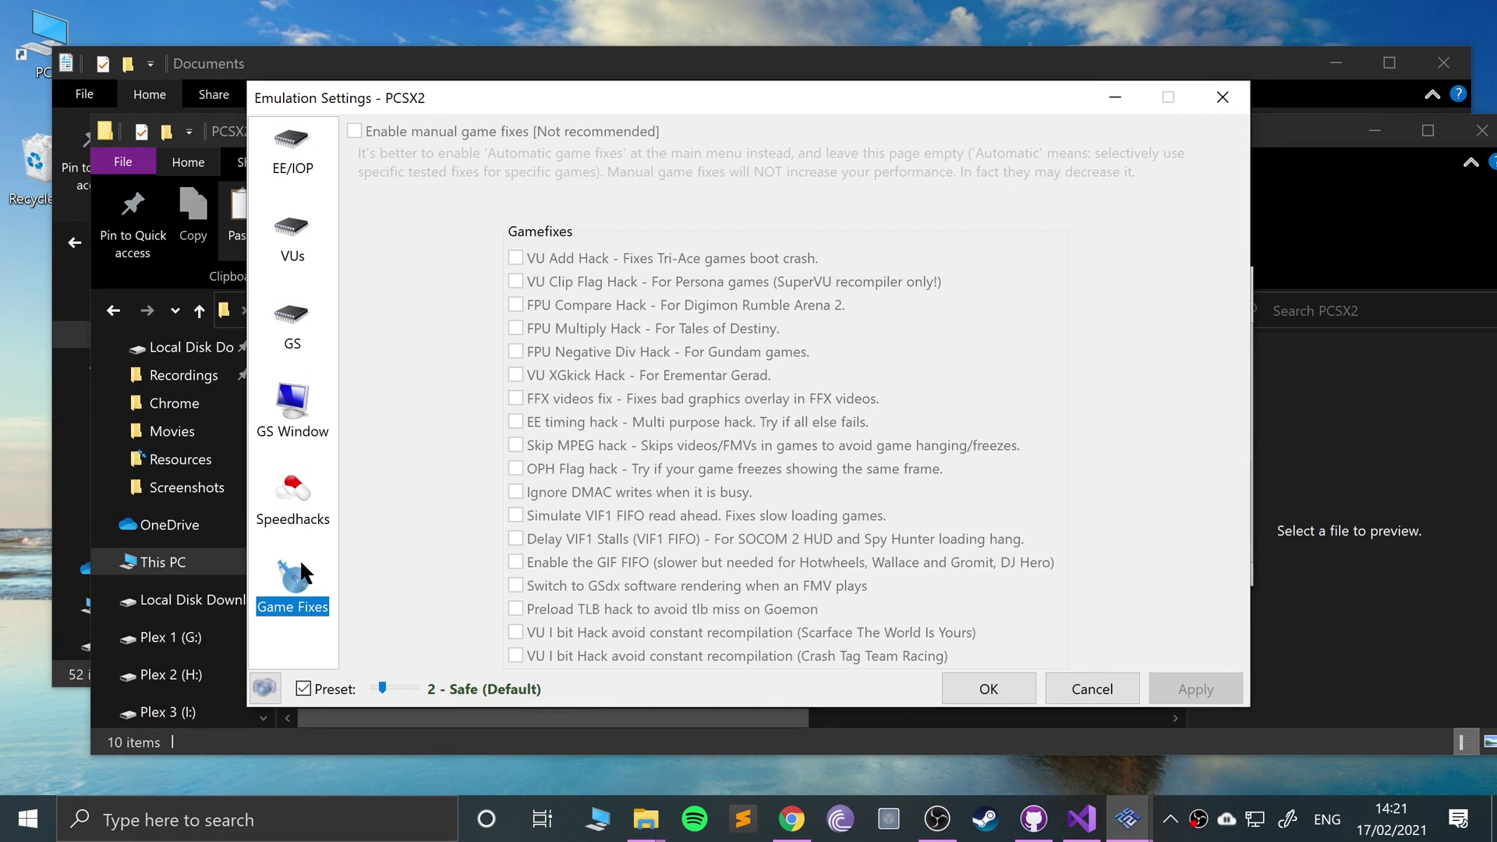
left_click(1222, 96)
Examine the video window settings and close them without making changes
left_click(510, 312)
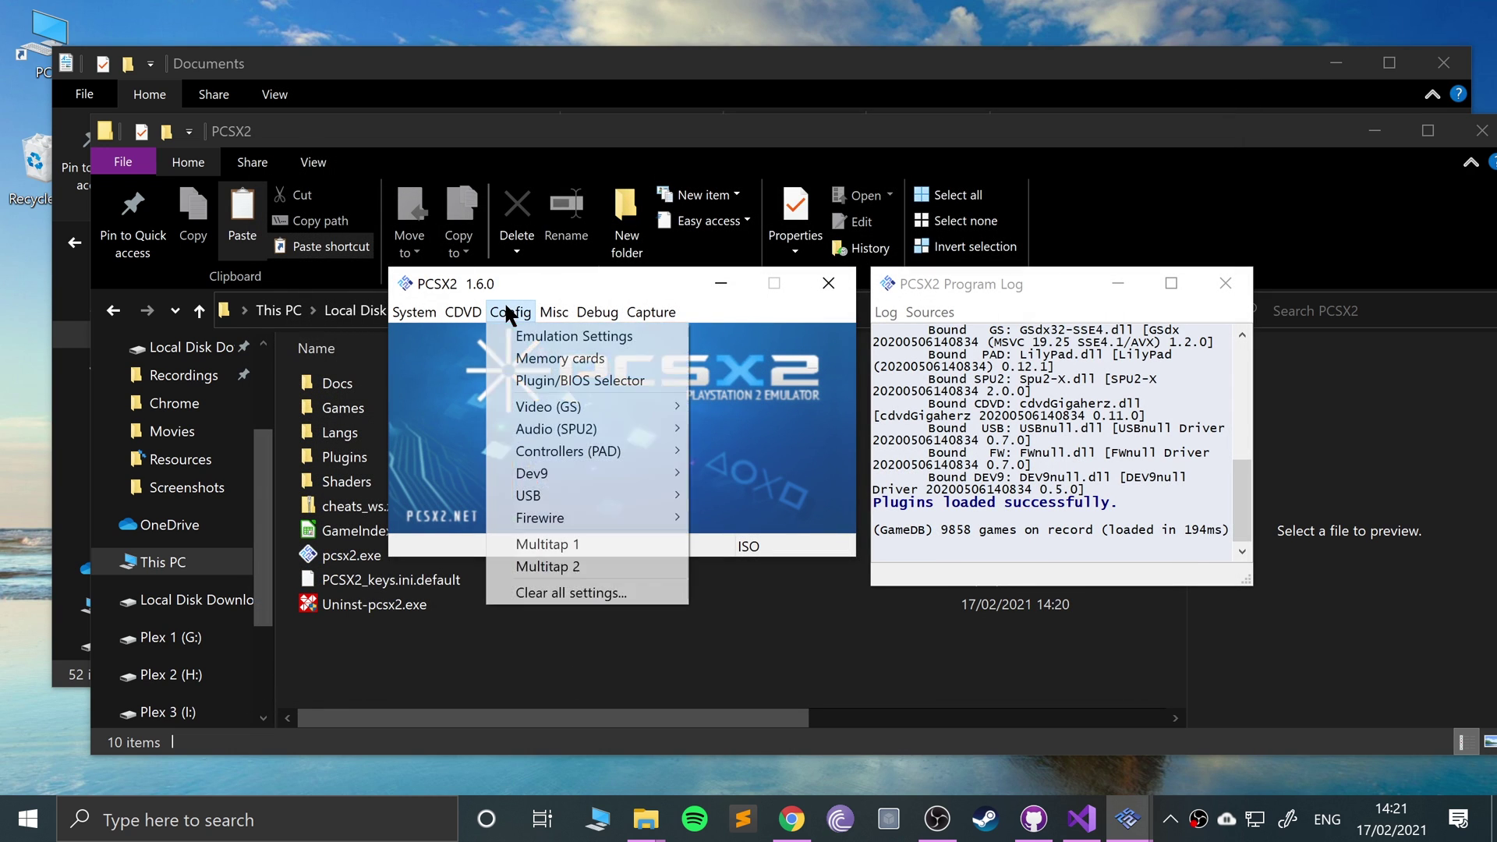
mouse_move(668, 414)
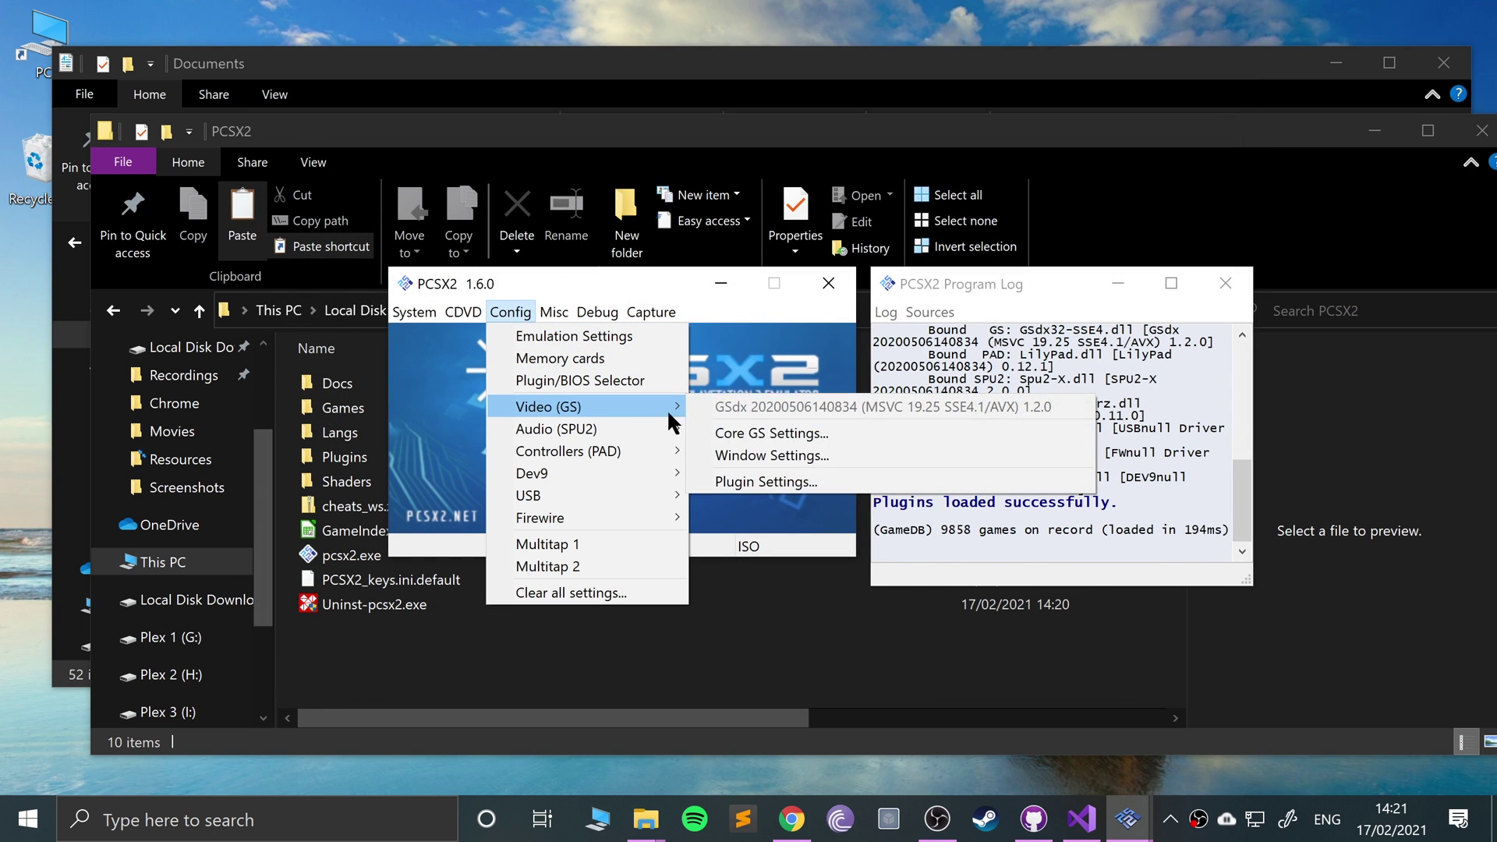
left_click(769, 457)
left_click(1222, 96)
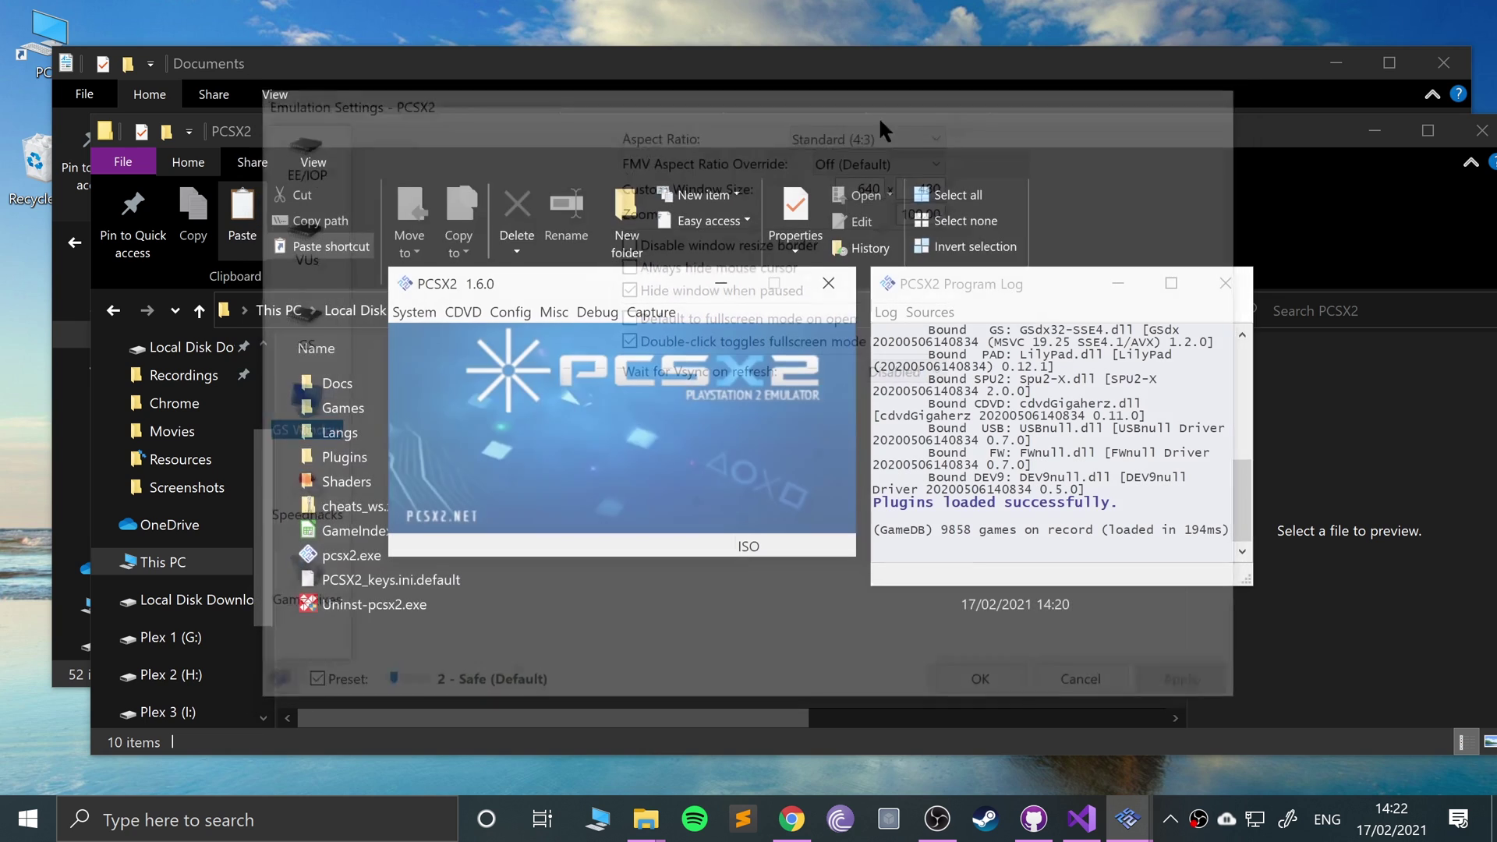
Open the GSdx video plugin settings and examine the renderer and texture filtering choices
left_click(510, 312)
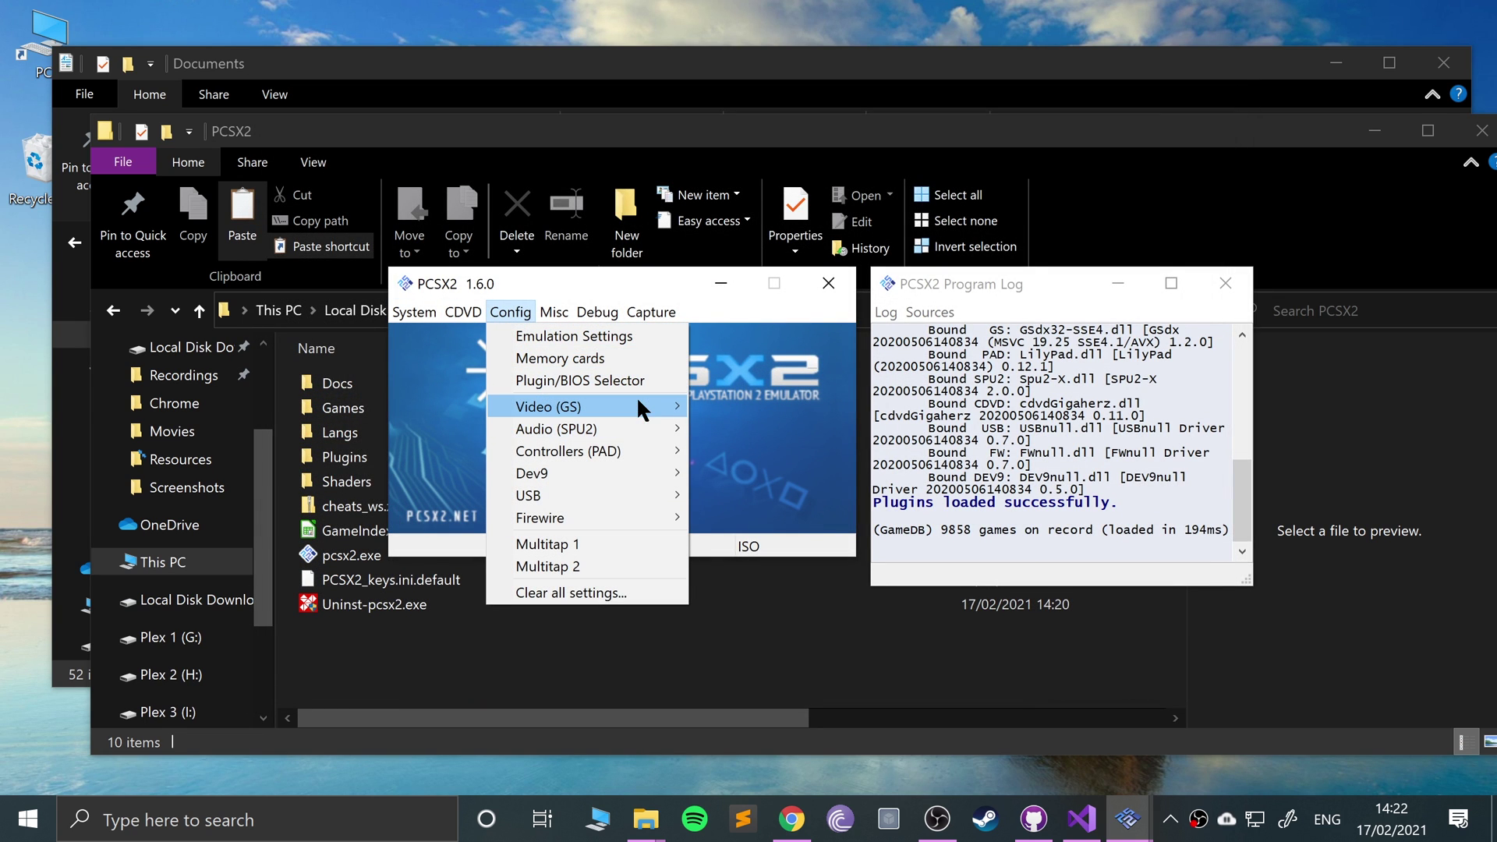
mouse_move(638, 398)
left_click(786, 477)
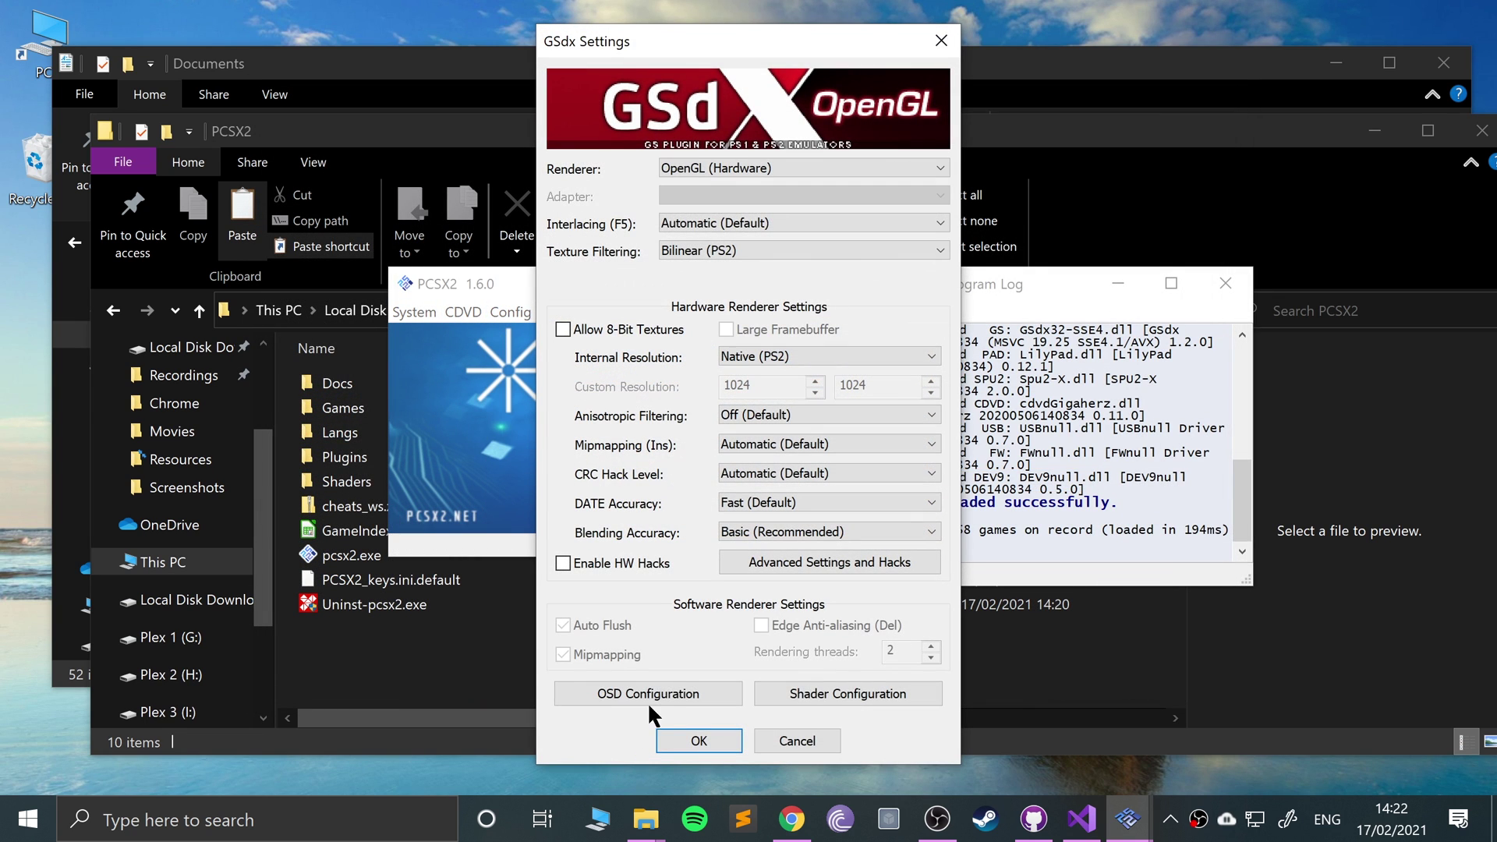
left_click(788, 164)
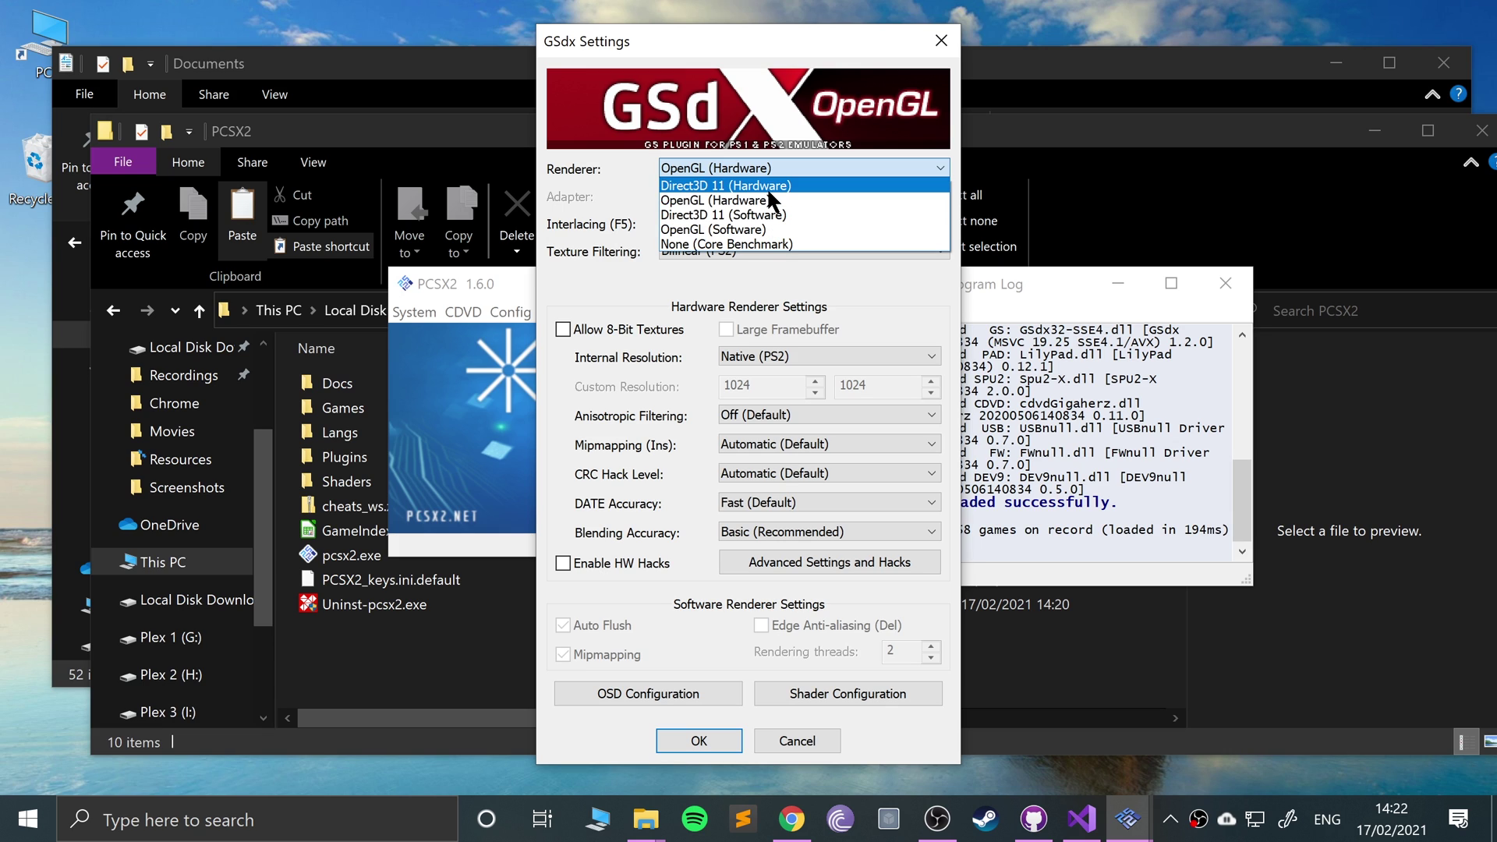
left_click(641, 192)
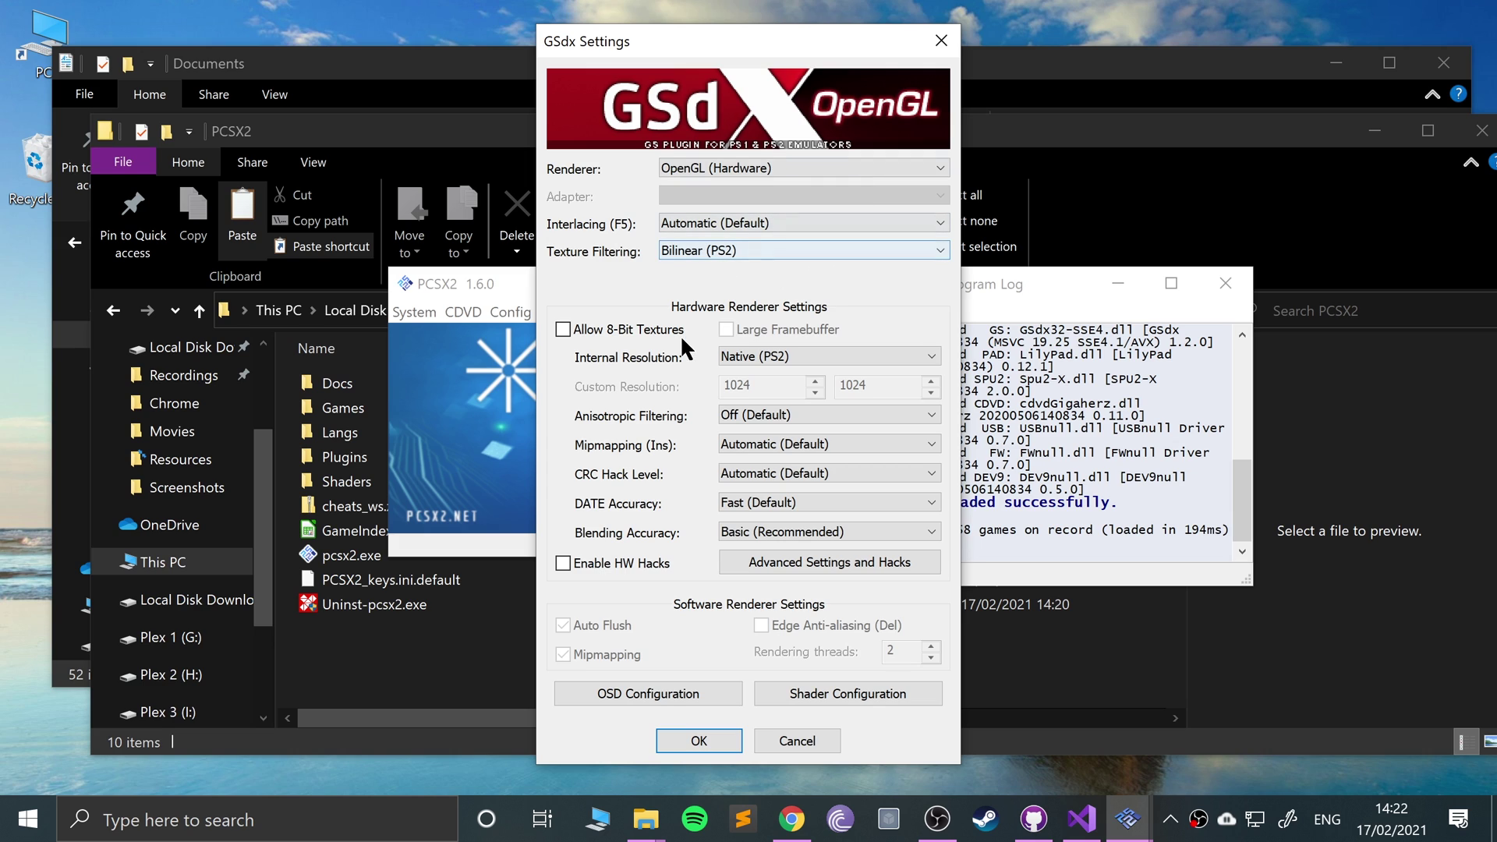
left_click(700, 250)
left_click(619, 233)
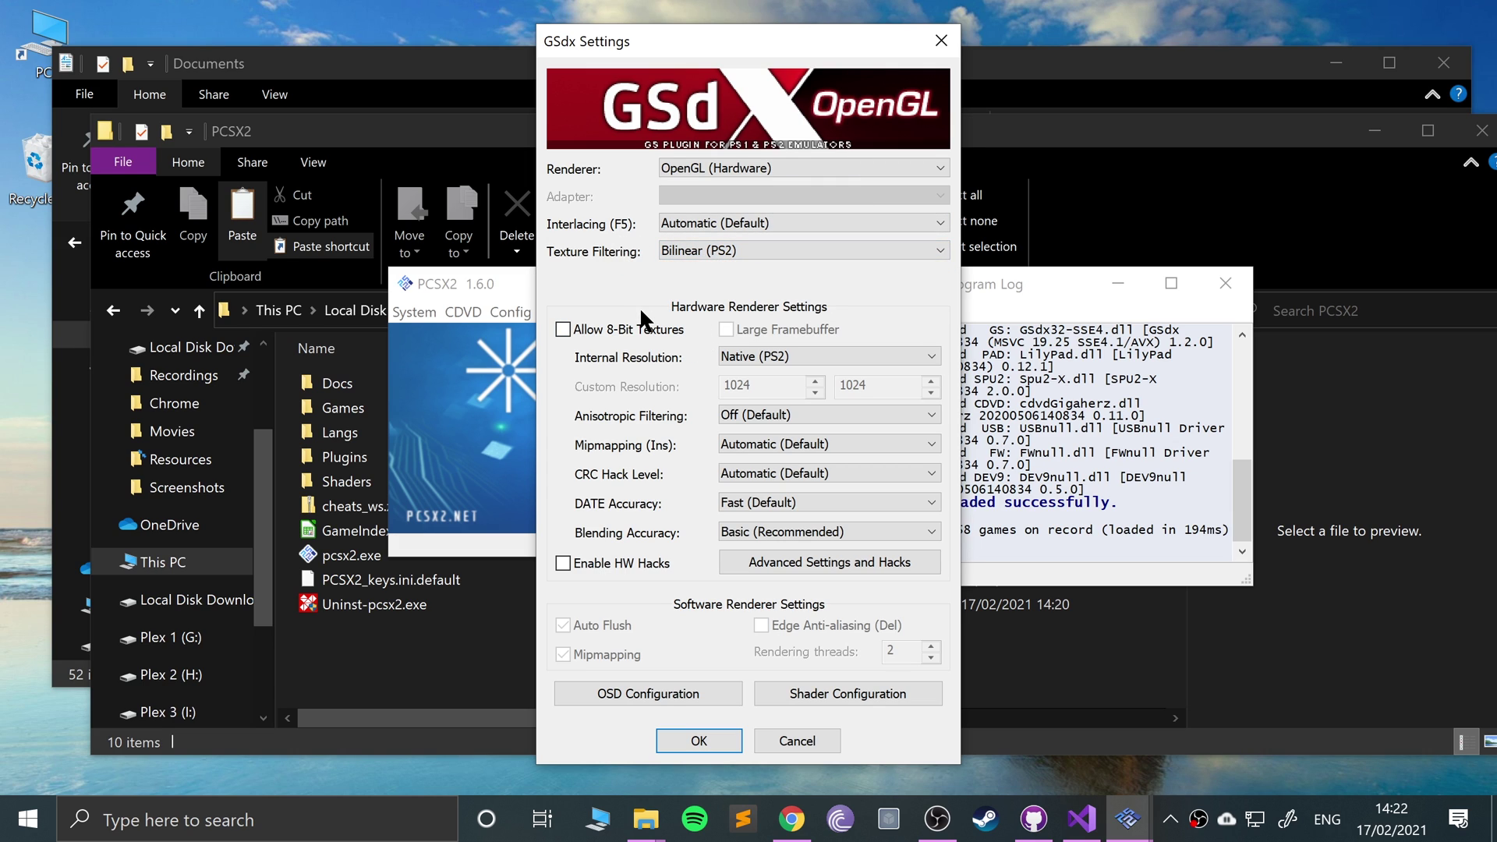
Try the 5x Native (~1620p 3K) internal resolution and return it to Native (PS2)
left_click(753, 357)
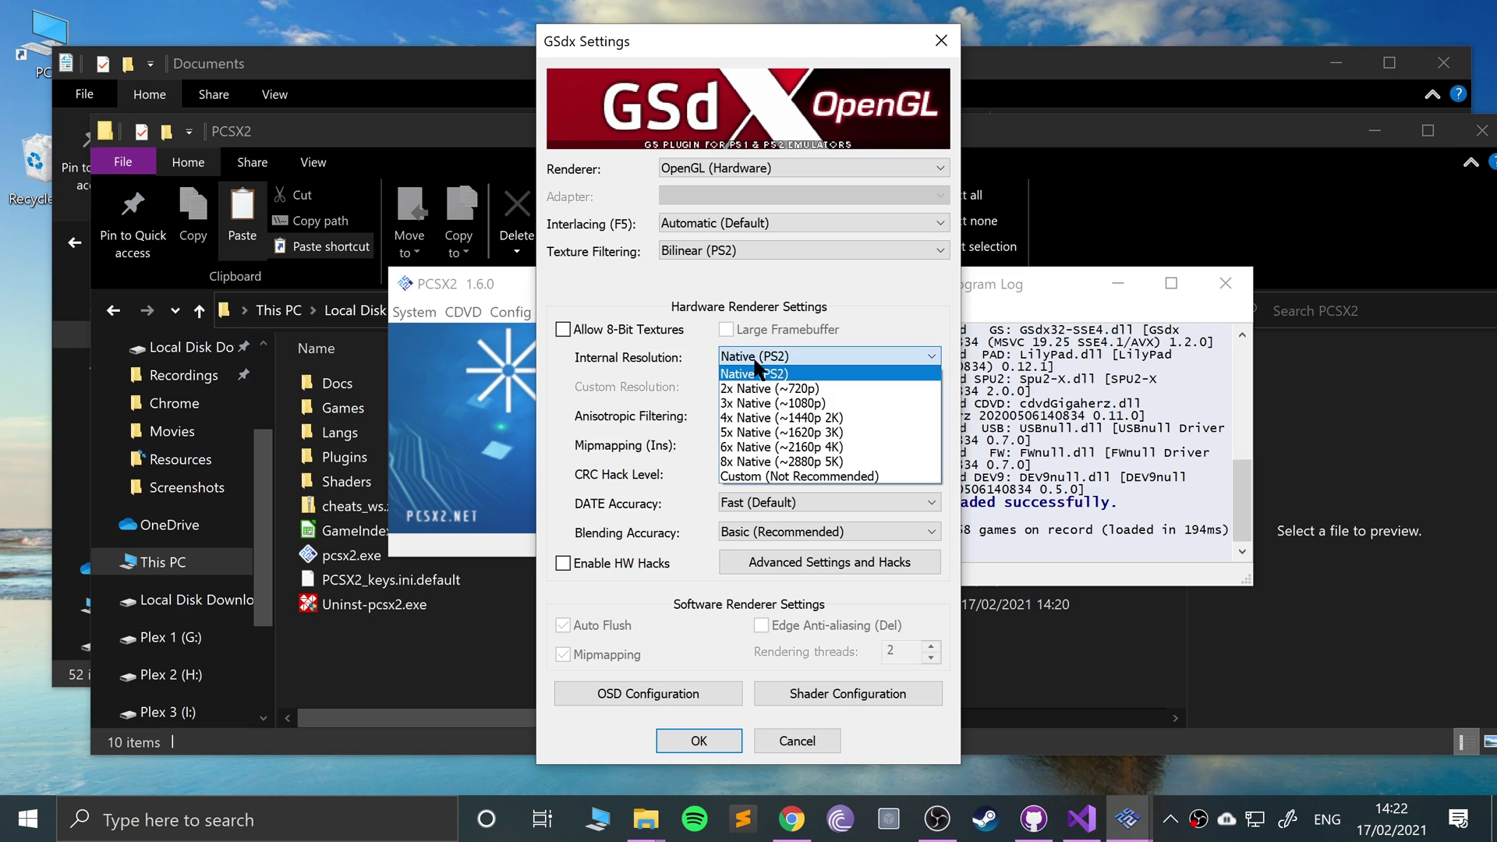
left_click(780, 432)
left_click(826, 355)
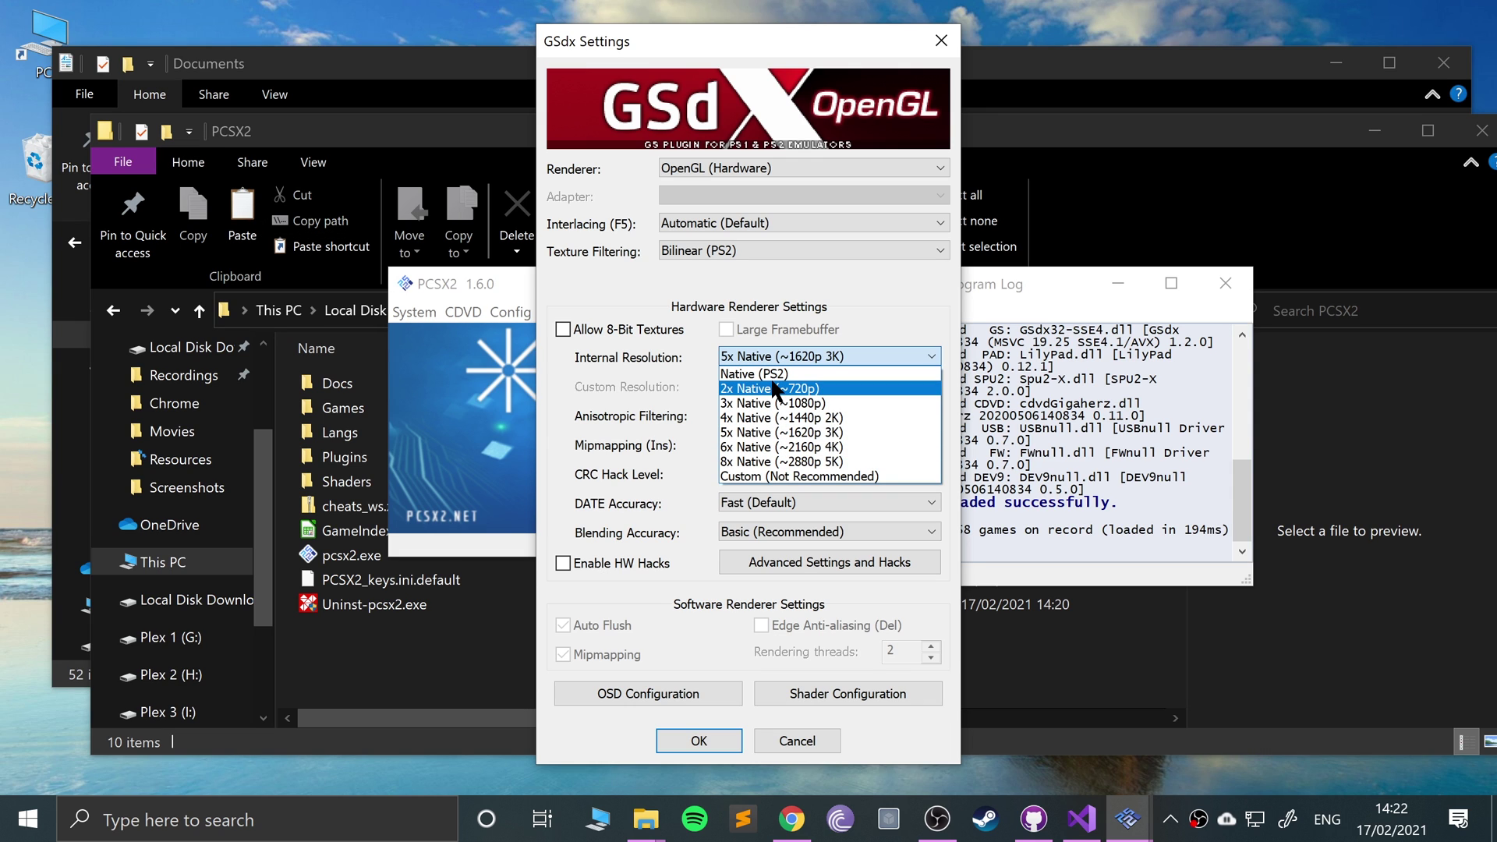
left_click(770, 373)
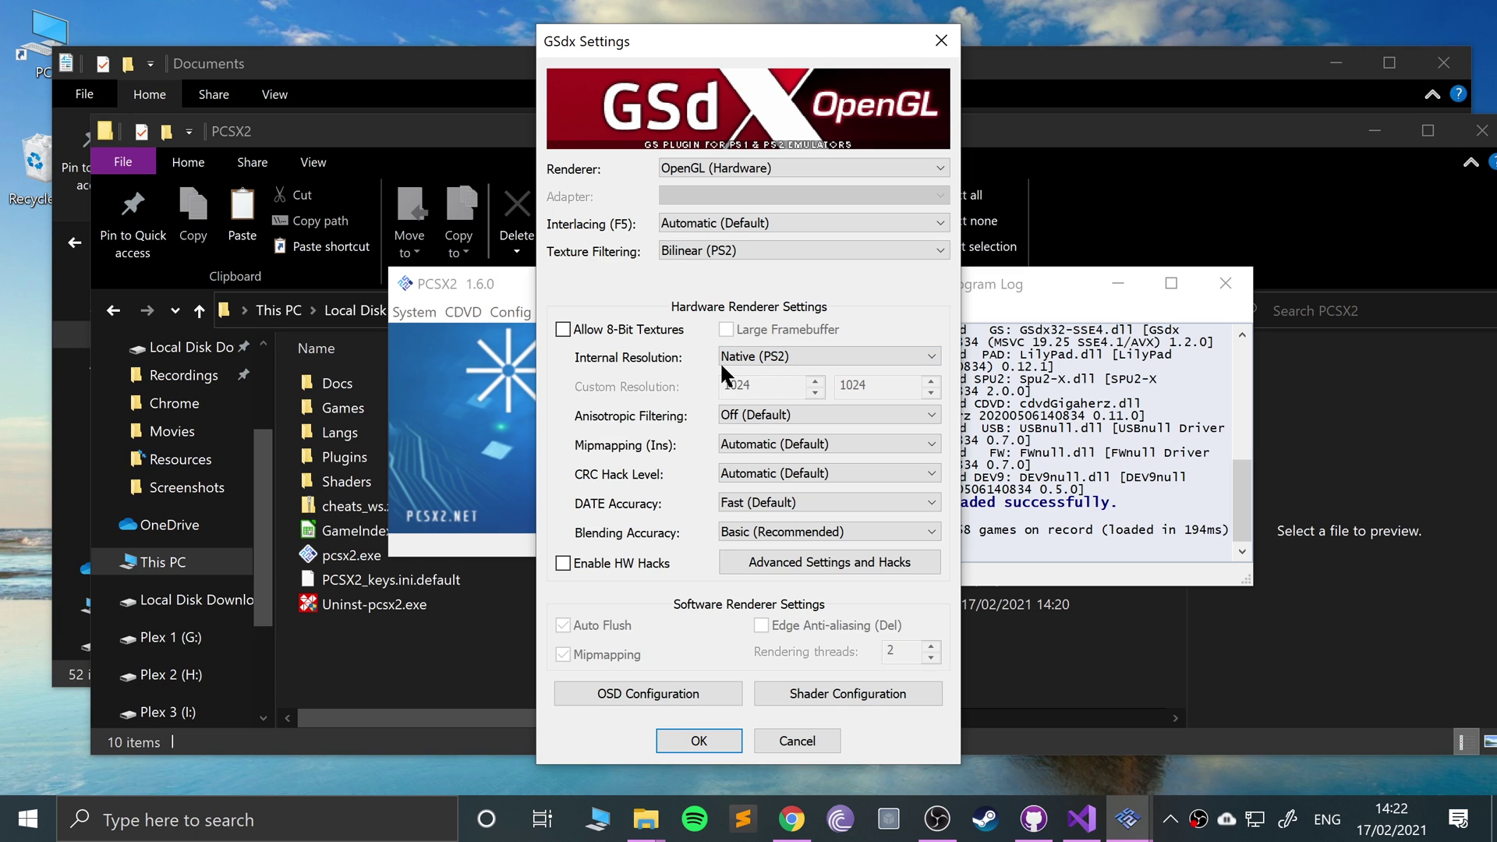
Set the hardware renderer's anisotropic filtering to 16x
left_click(768, 415)
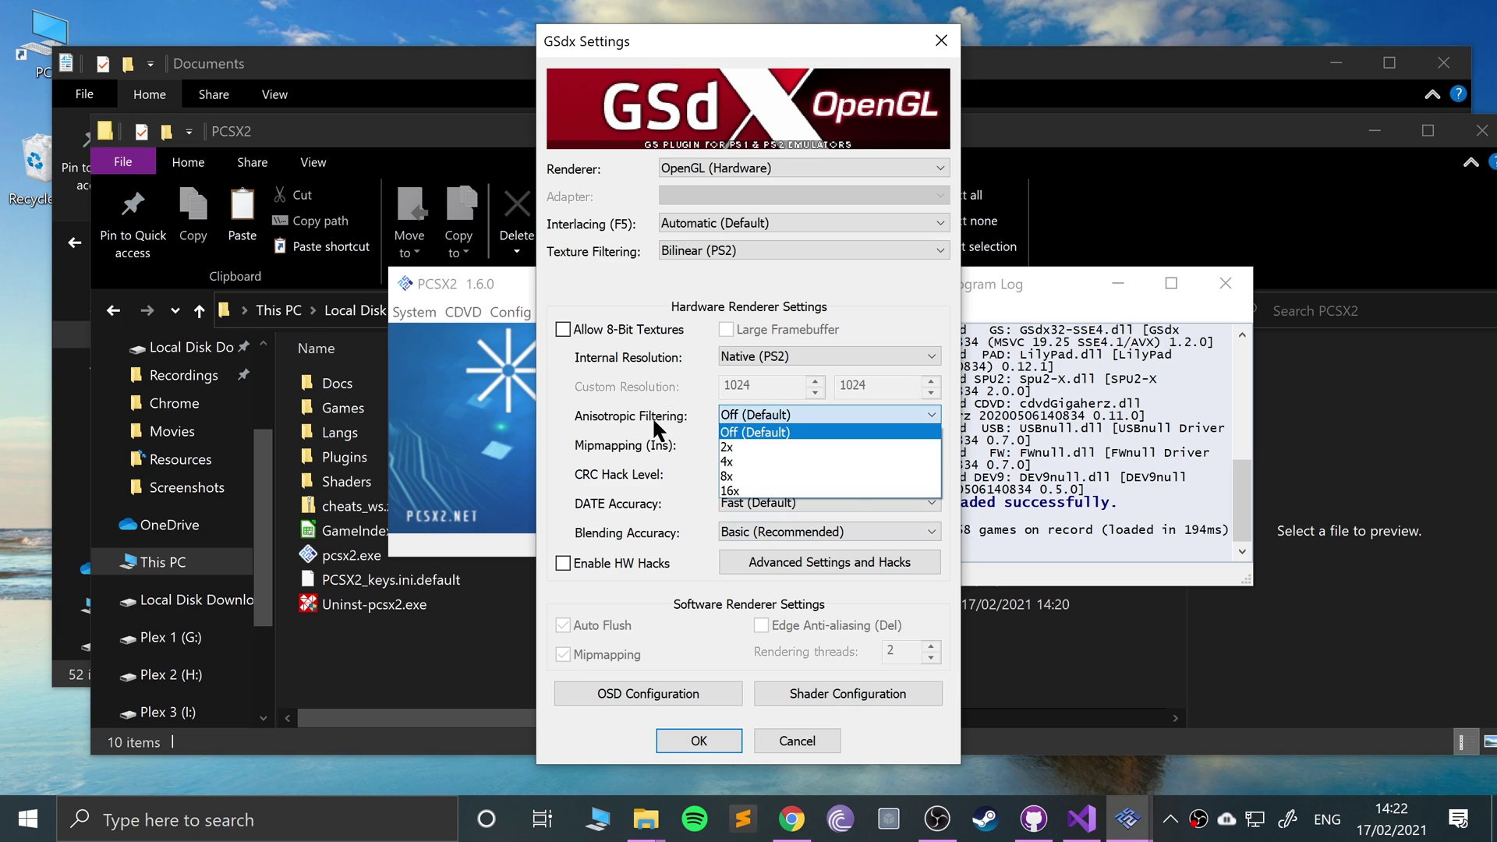
left_click(654, 415)
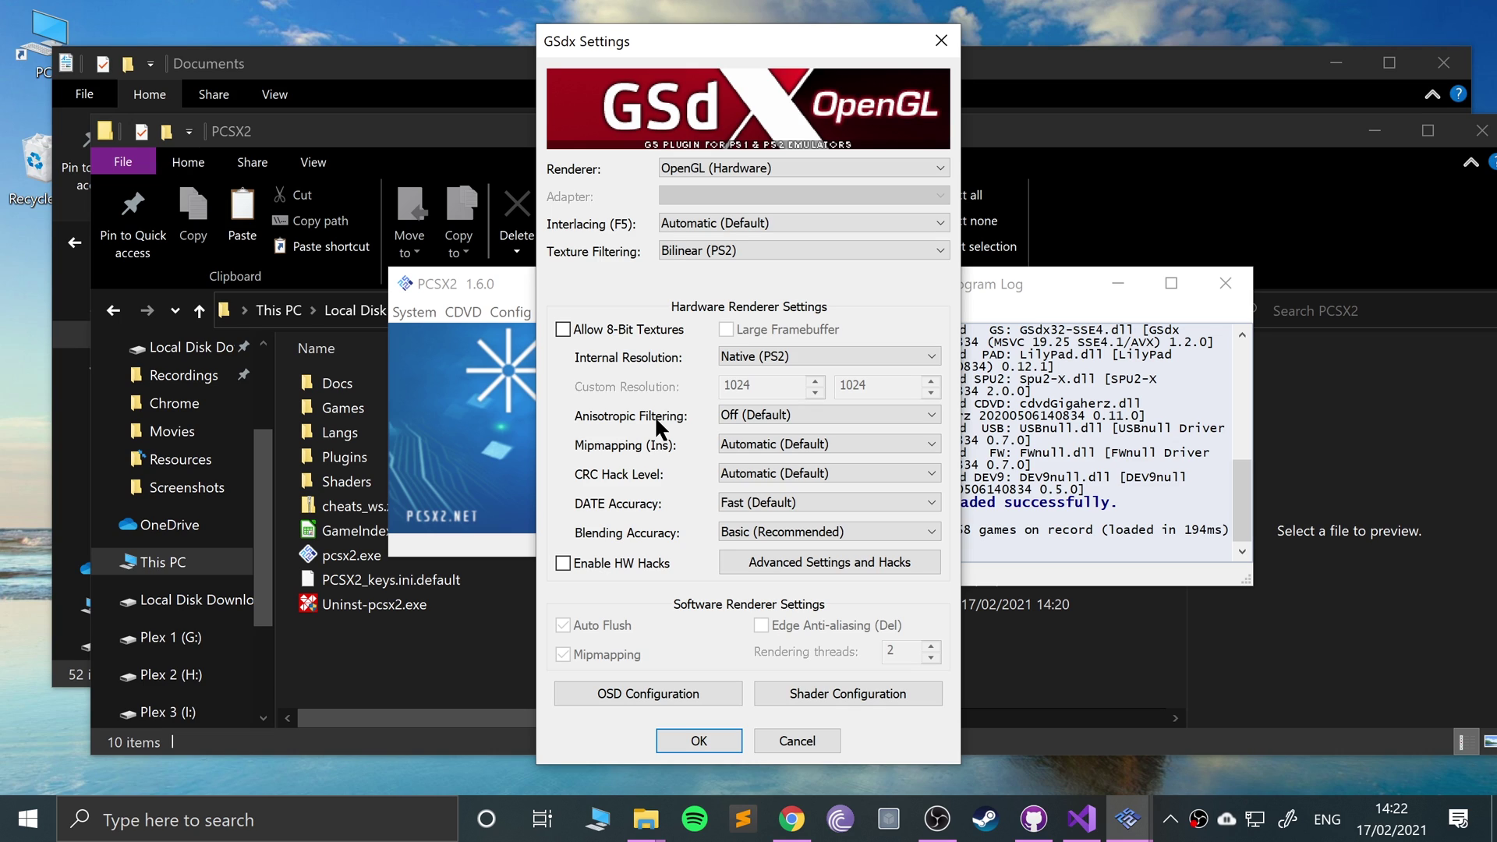
left_click(818, 416)
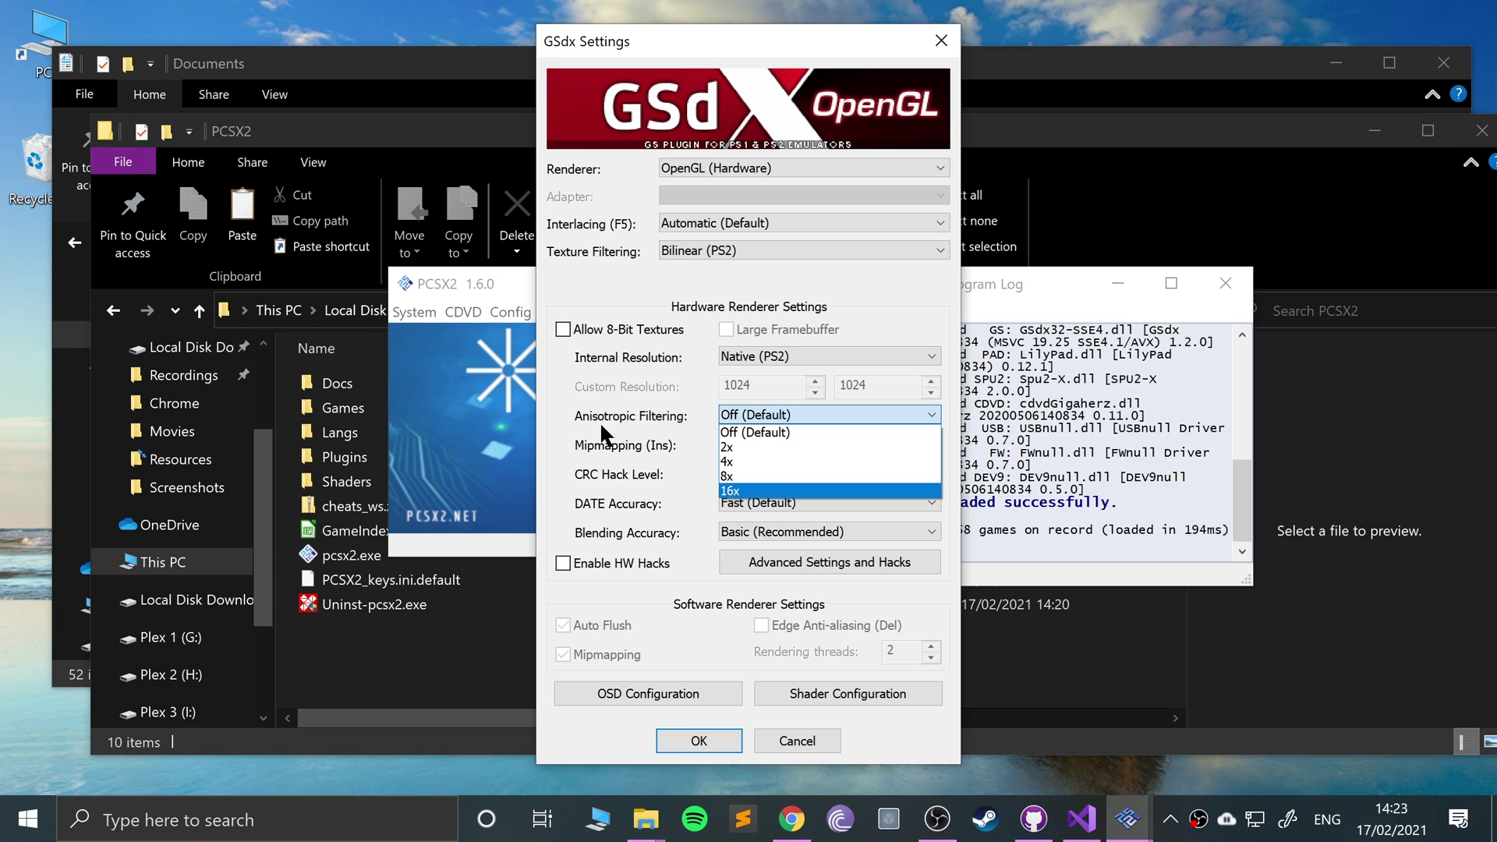
left_click(776, 491)
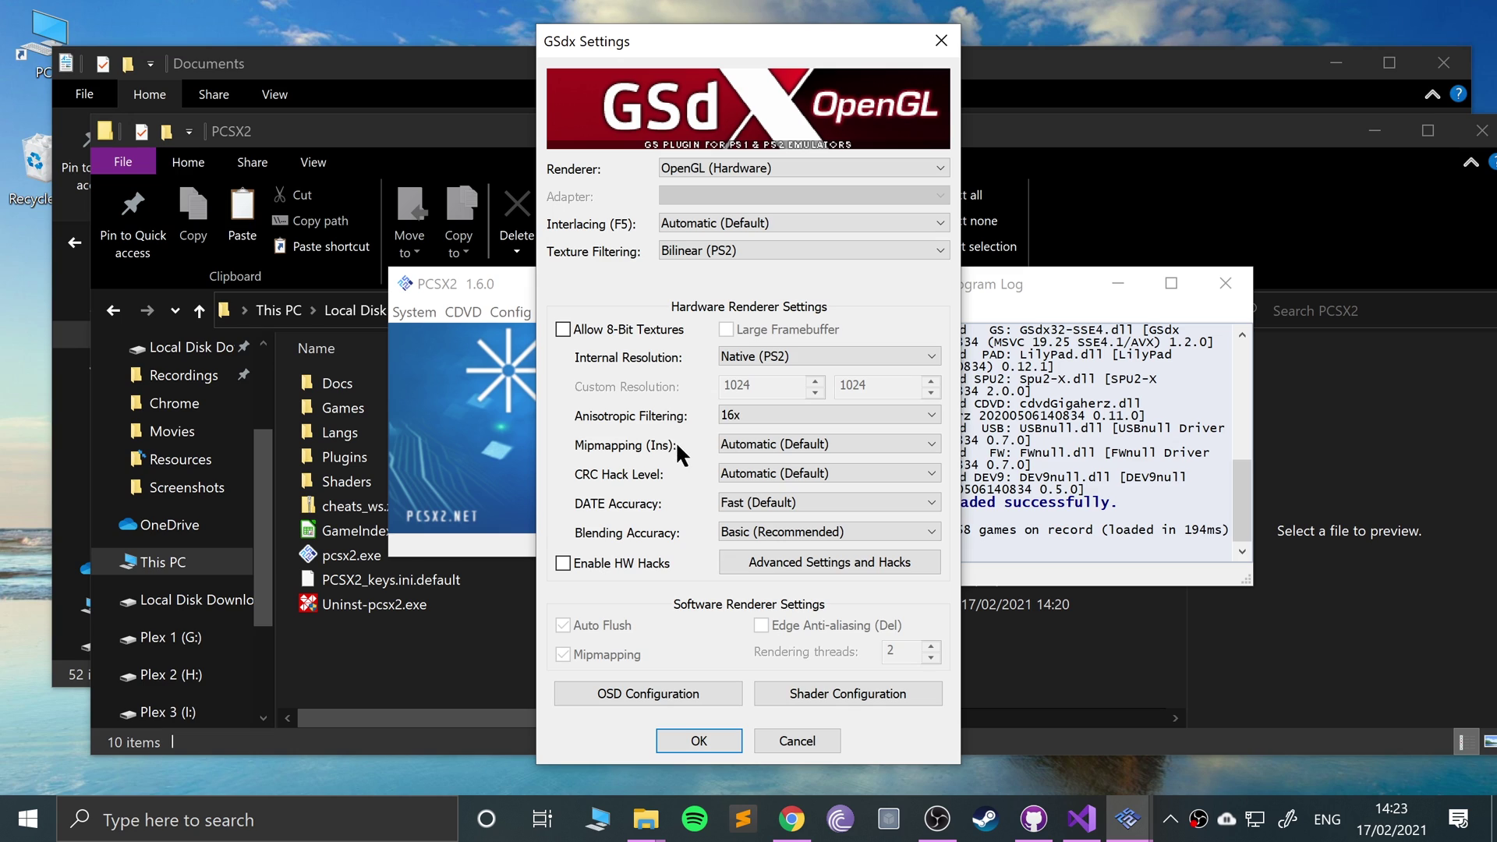
left_click(751, 407)
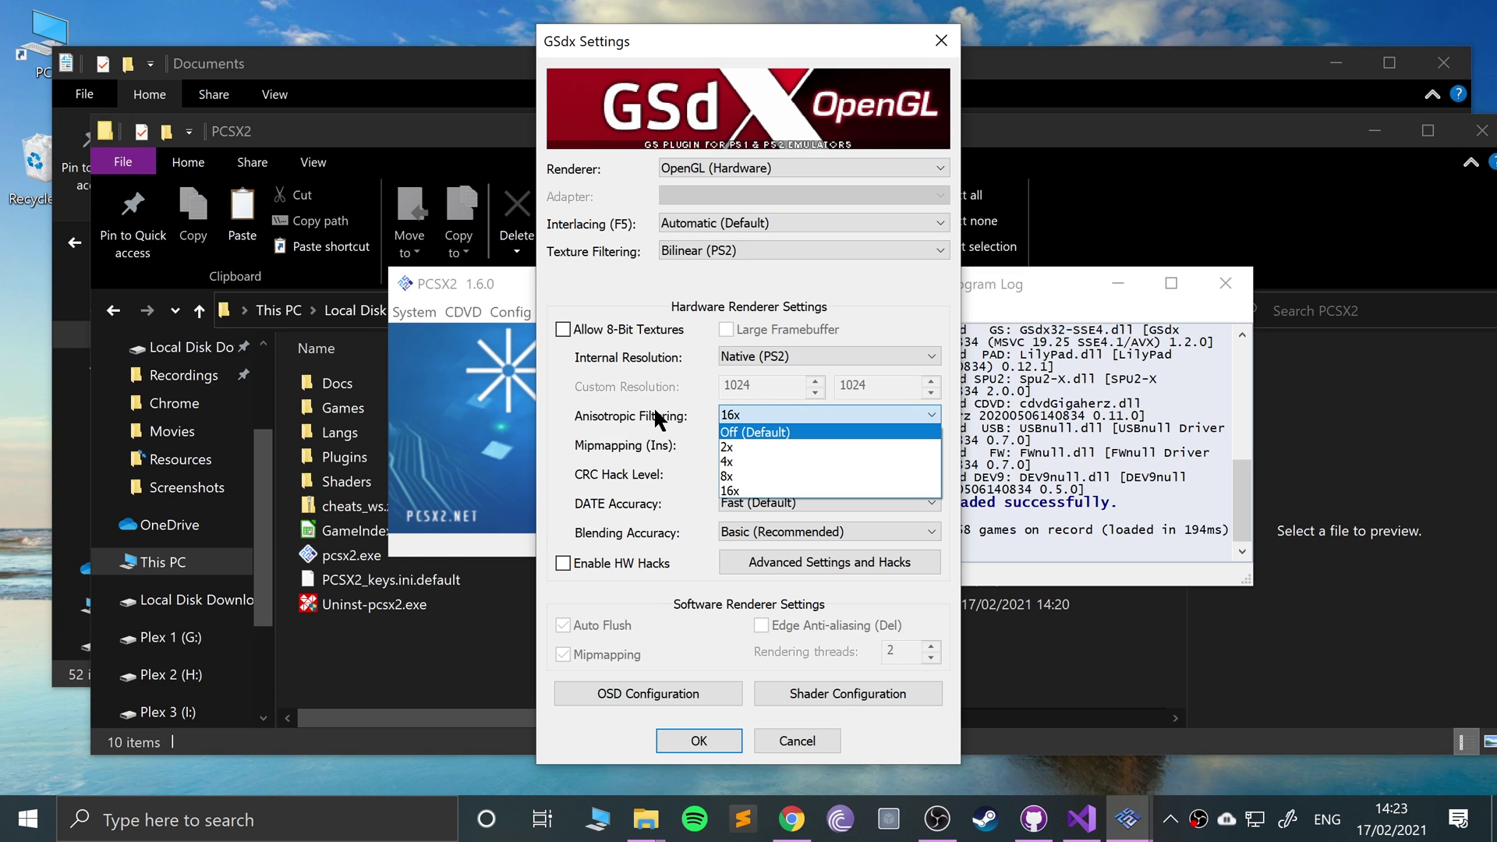
left_click(655, 415)
Review the mipmapping, CRC hack level, advanced hacks and shader configuration options, and save the video plugin settings
left_click(757, 446)
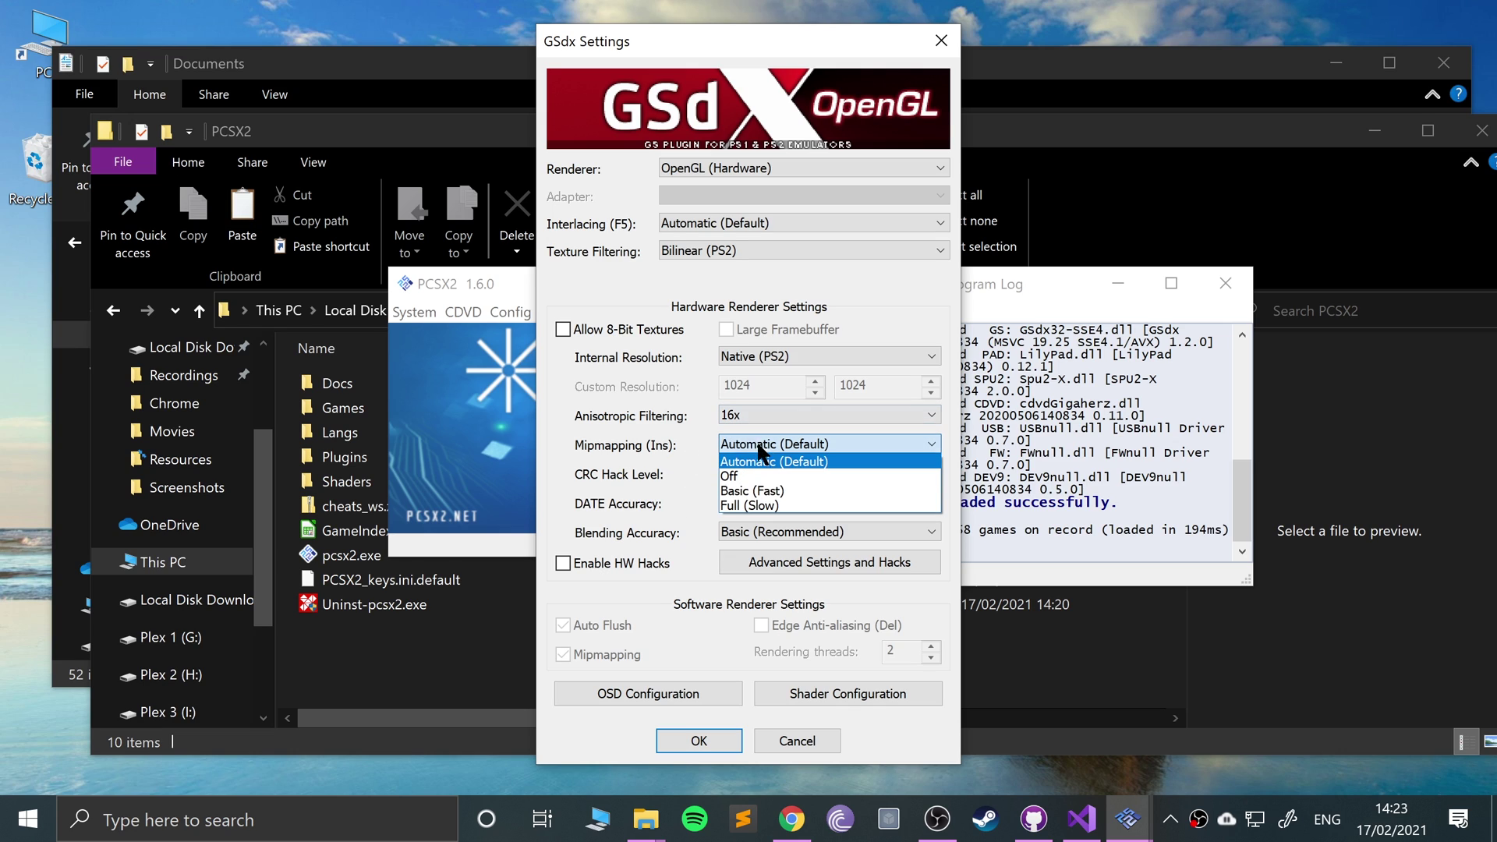
left_click(694, 421)
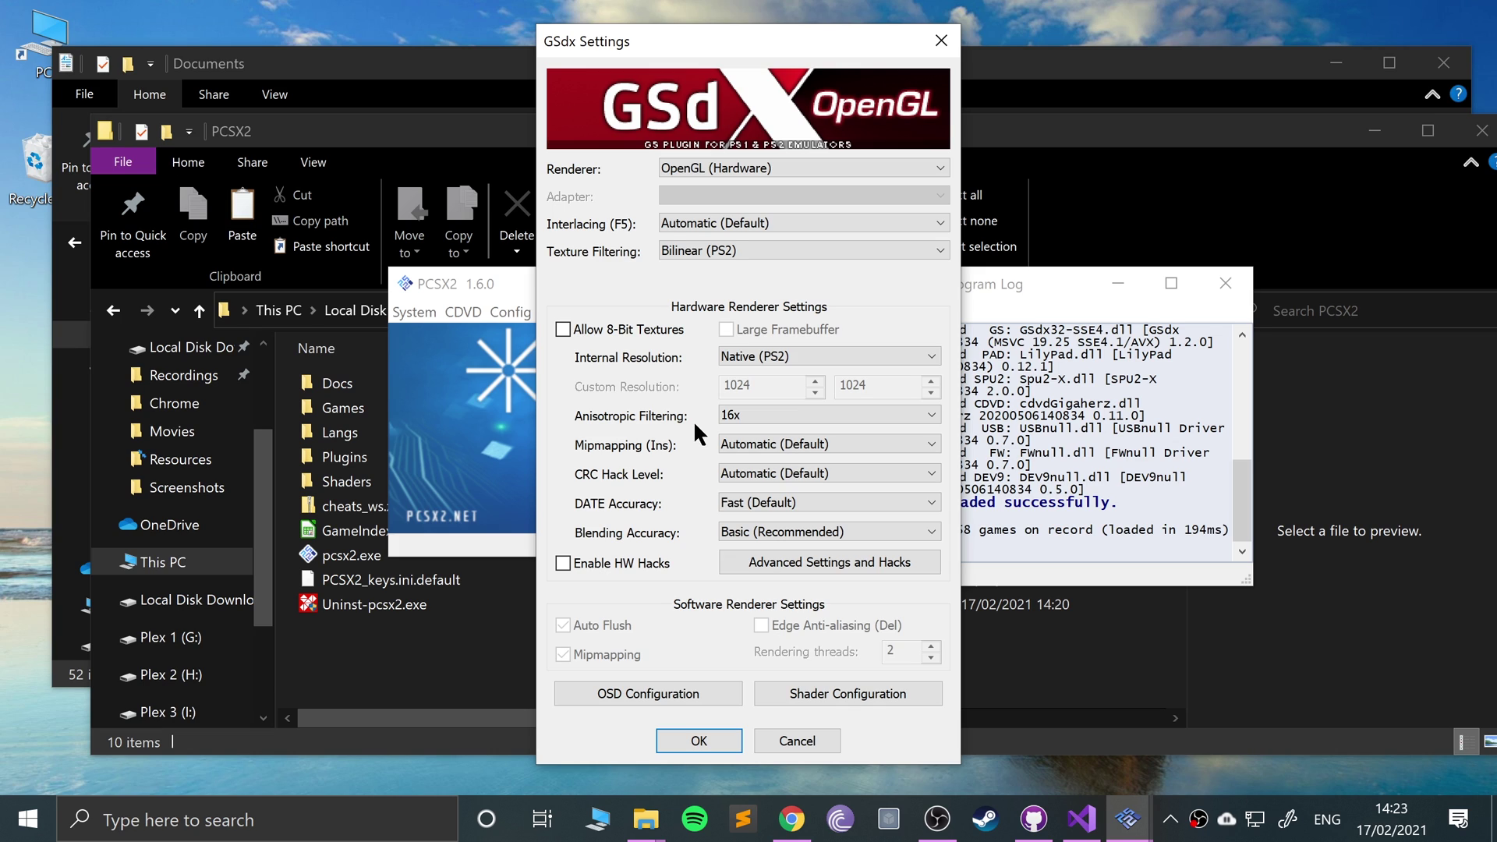
left_click(782, 484)
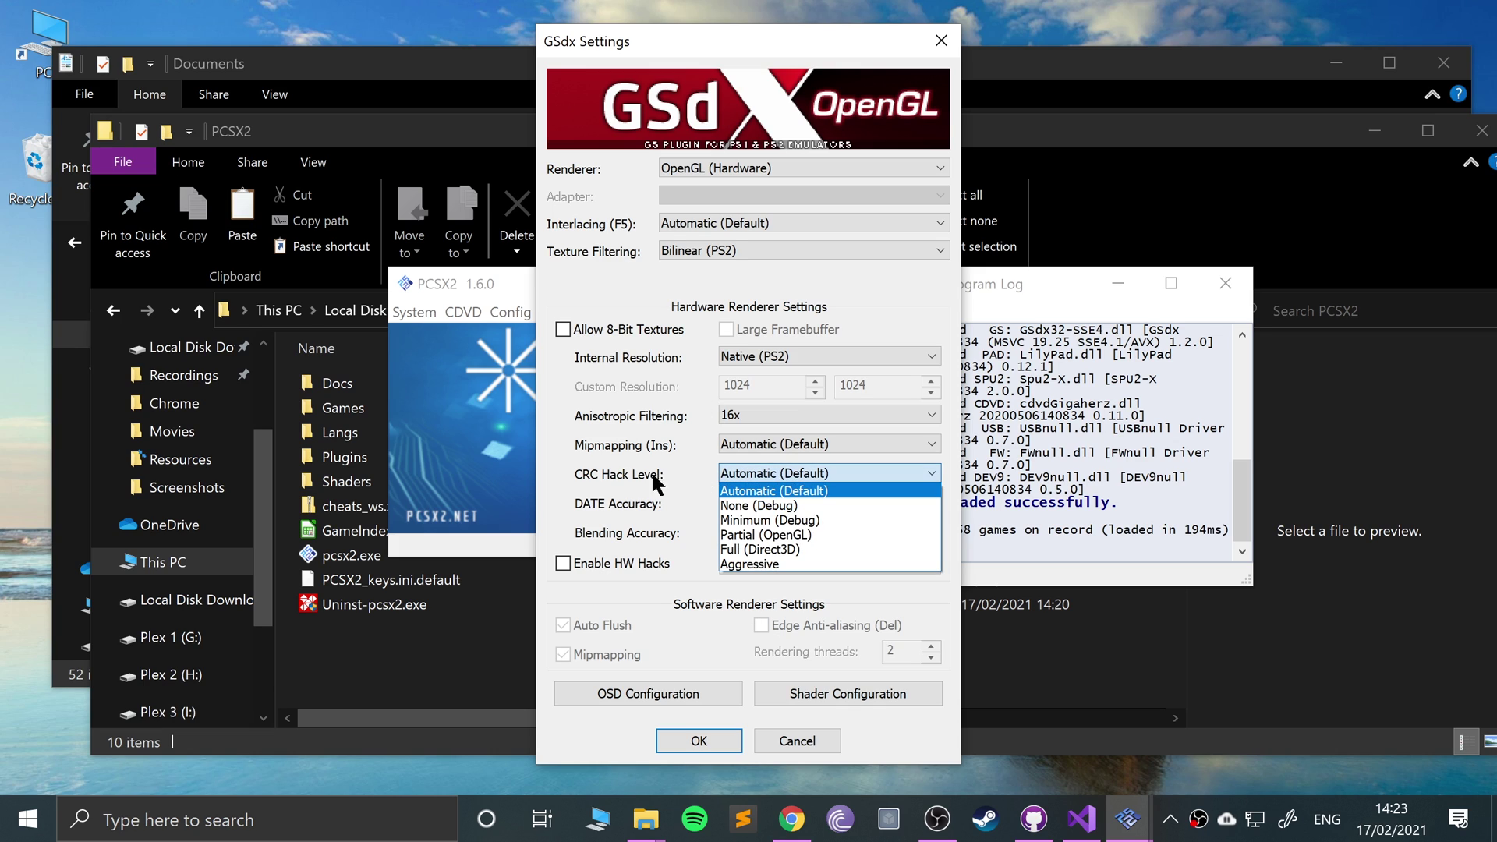
left_click(620, 466)
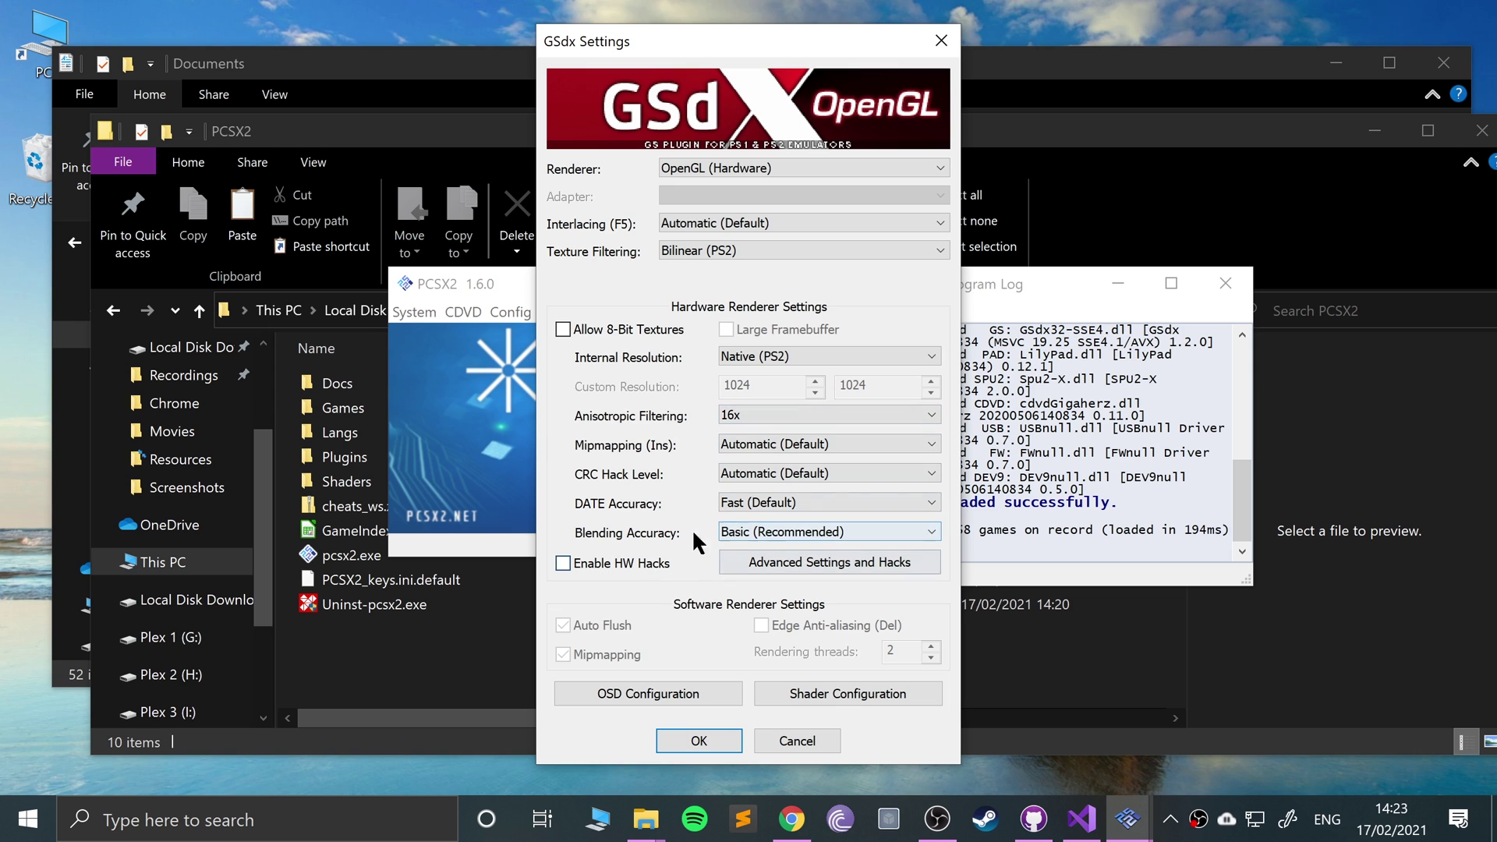
left_click(779, 561)
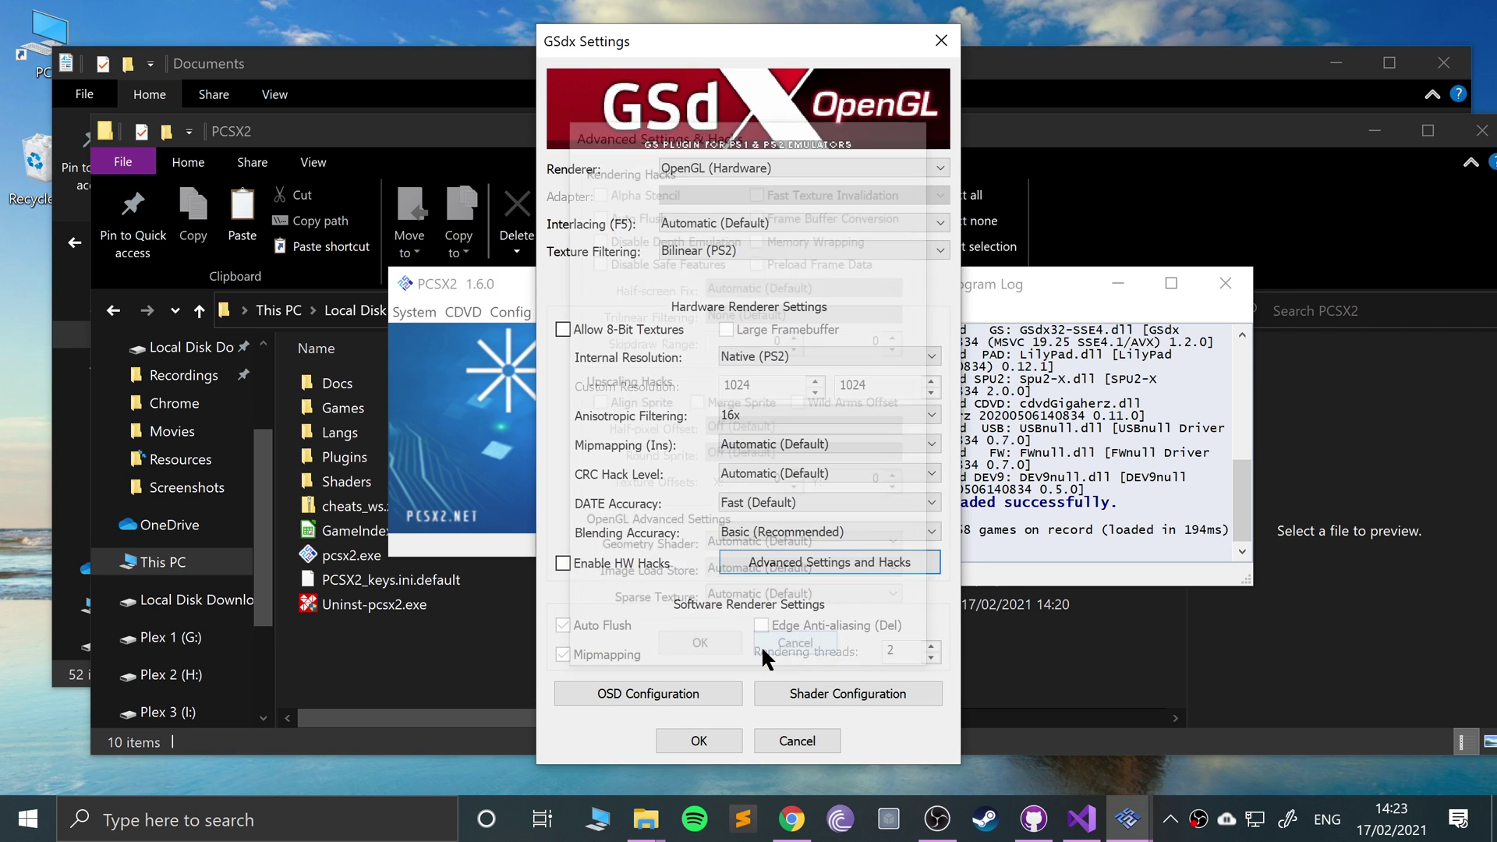
left_click(850, 694)
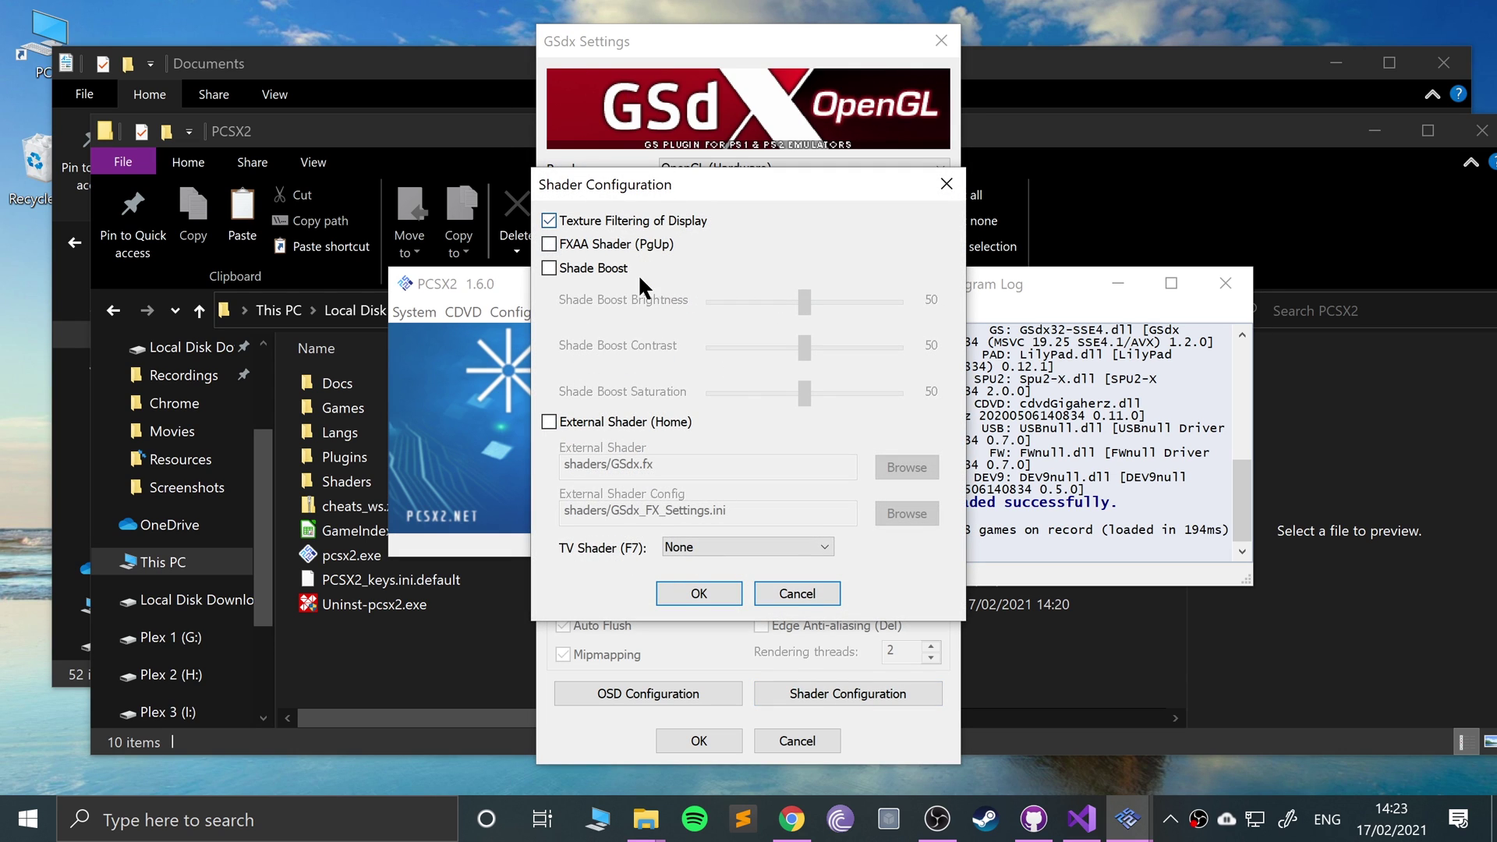
left_click(789, 594)
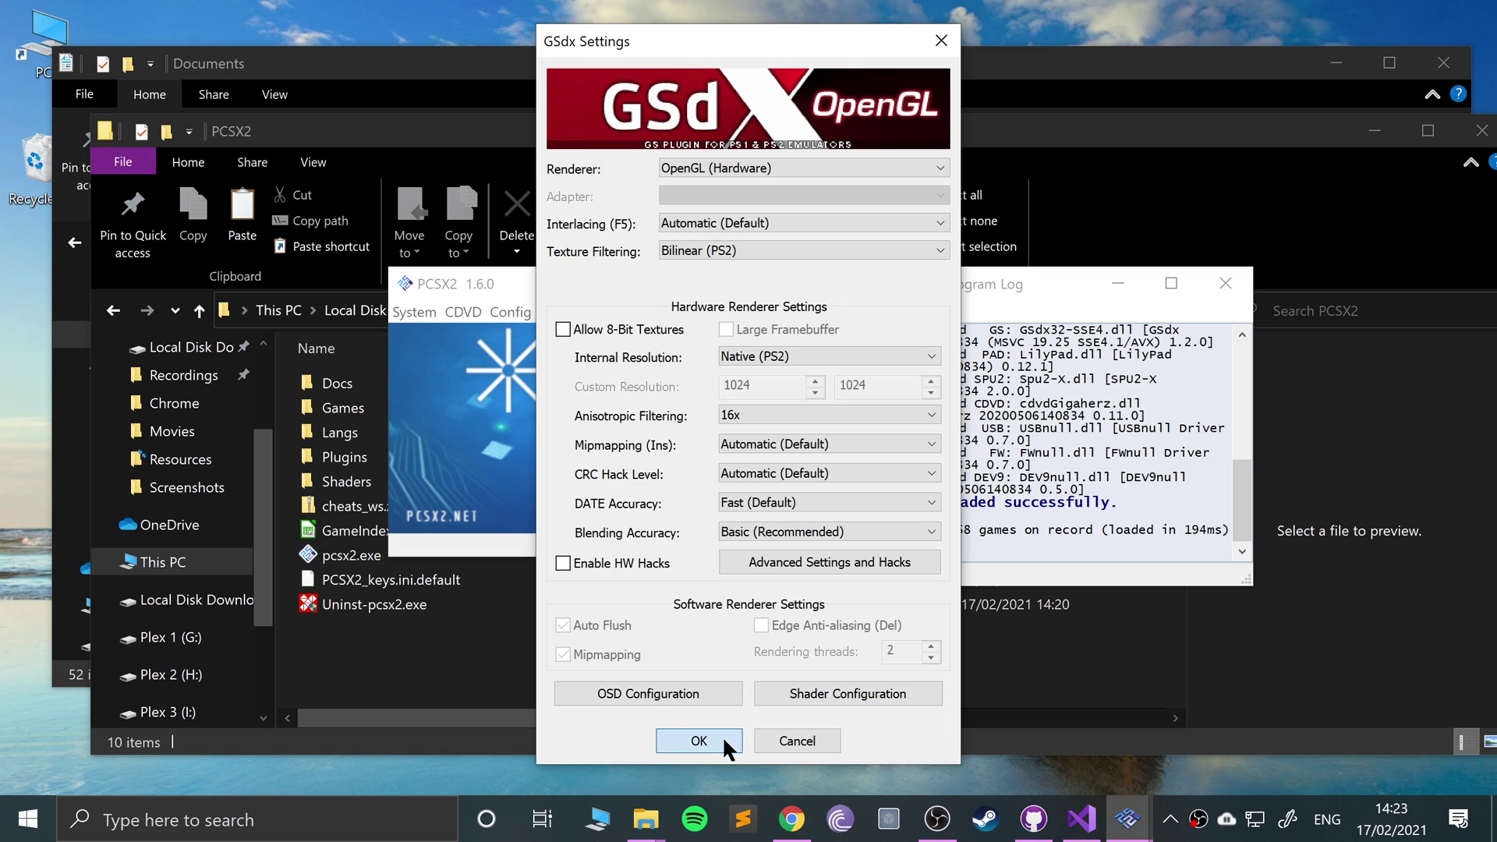
left_click(722, 736)
Open the LilyPad controller plugin settings and show Pad 1's bindings with widened list columns
left_click(510, 313)
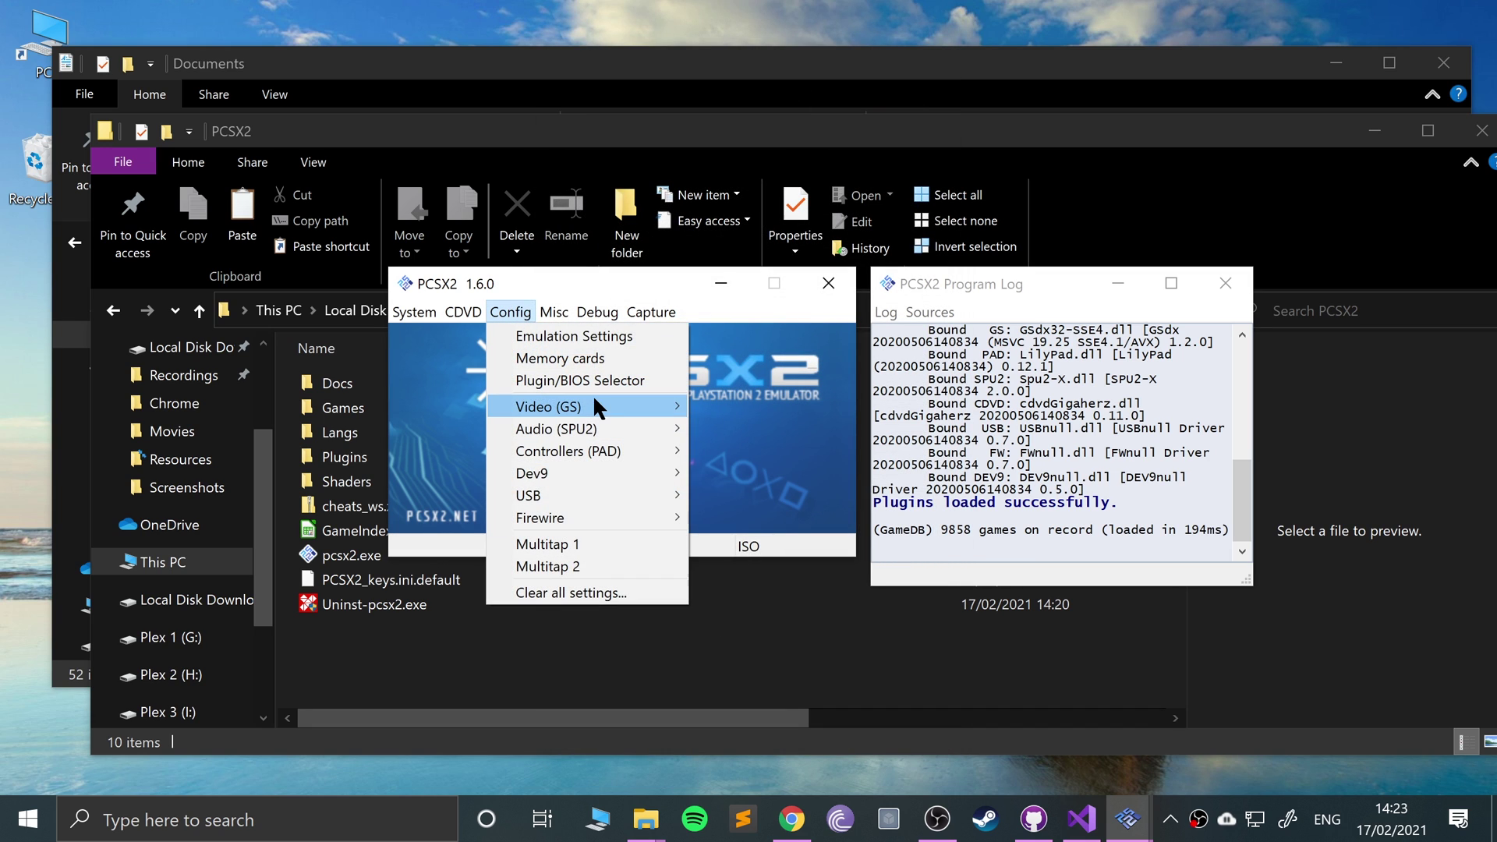
mouse_move(641, 458)
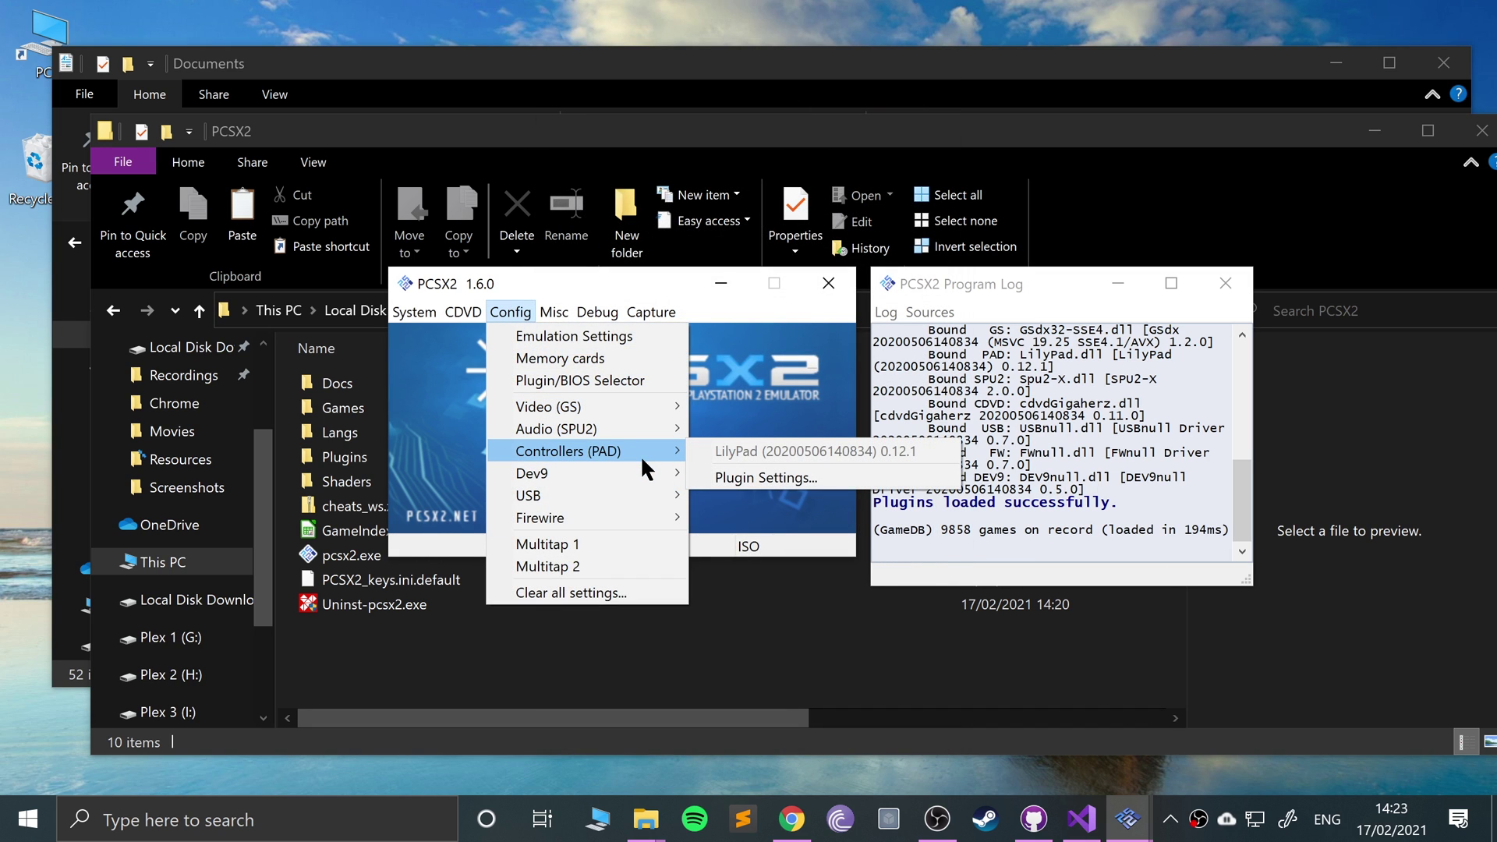
left_click(747, 471)
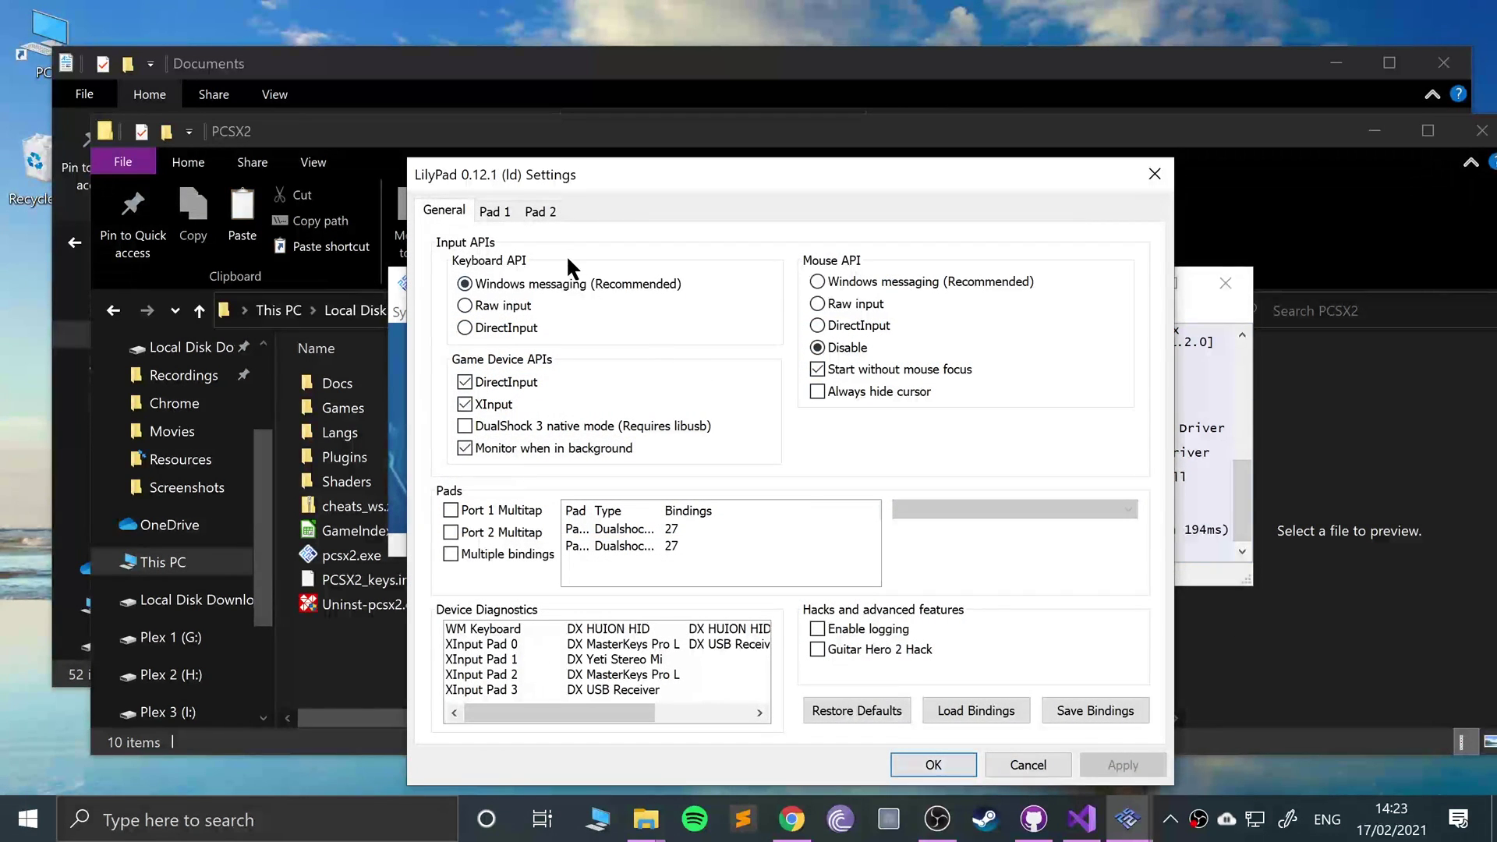
left_click(496, 210)
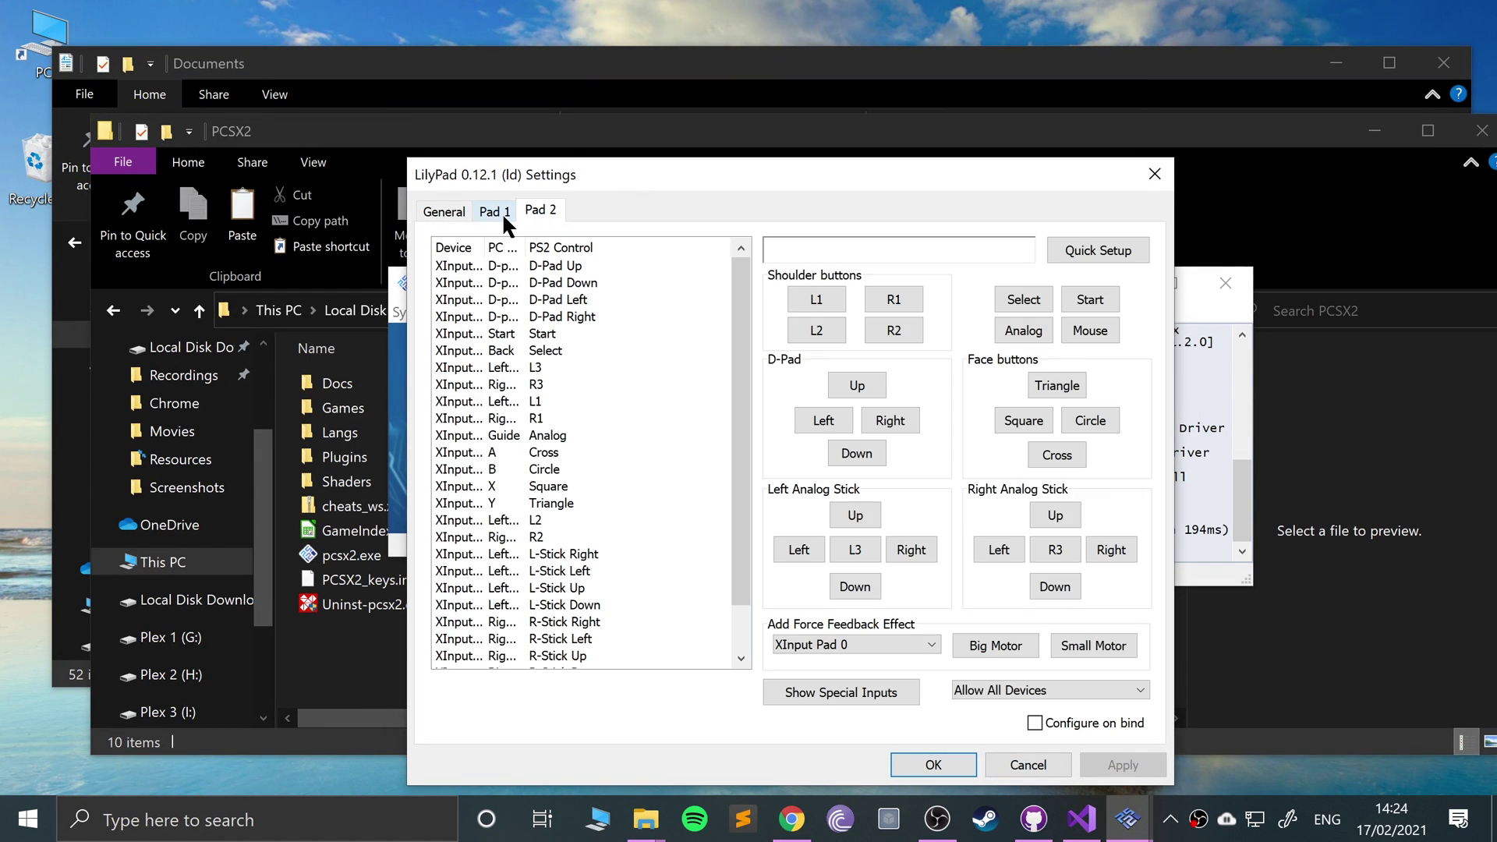
left_click(443, 210)
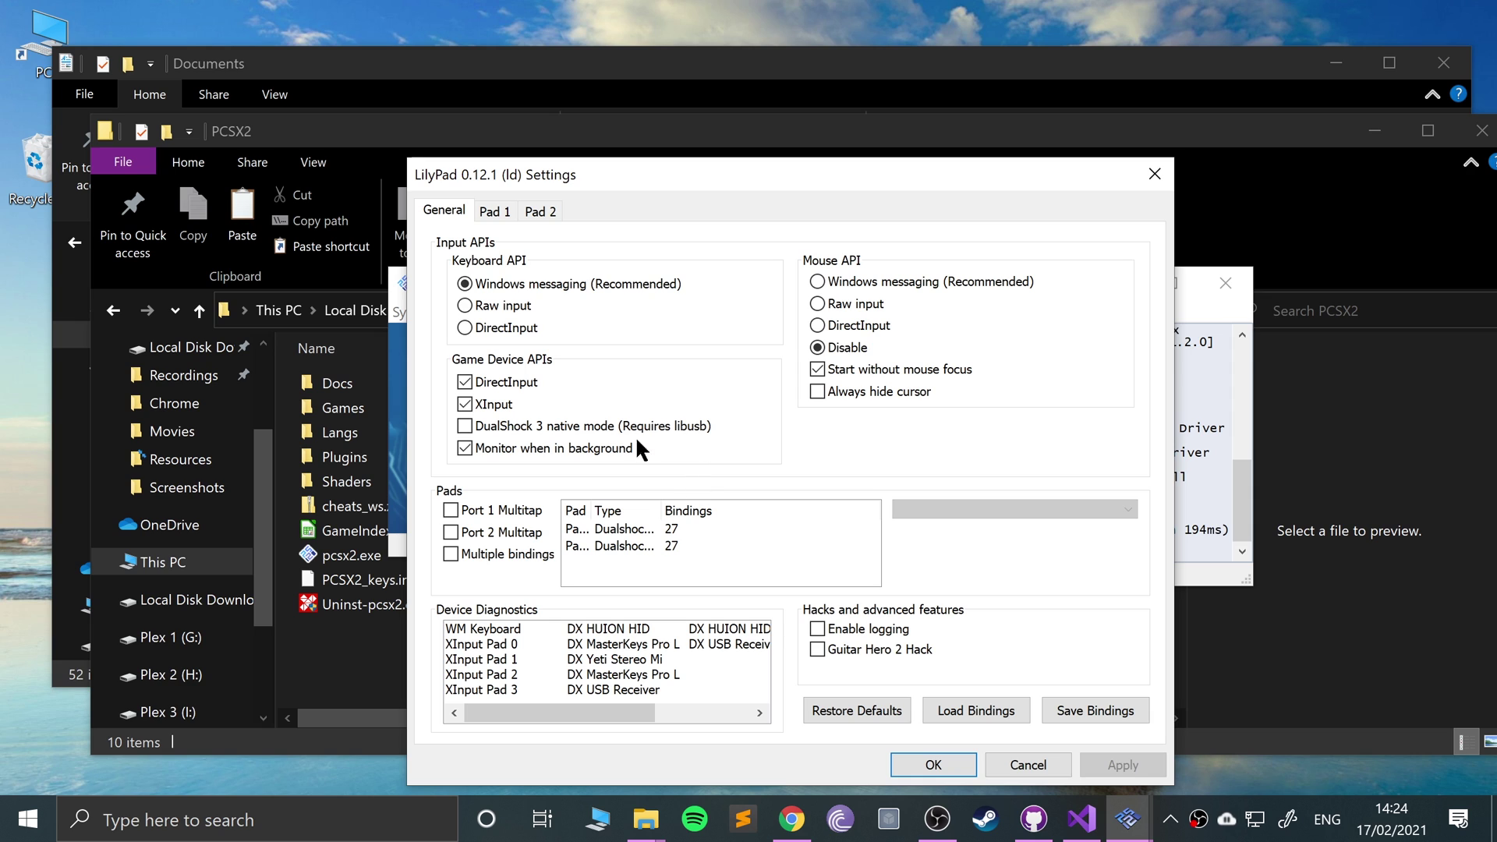
left_click(494, 210)
left_click_drag(644, 176, 627, 124)
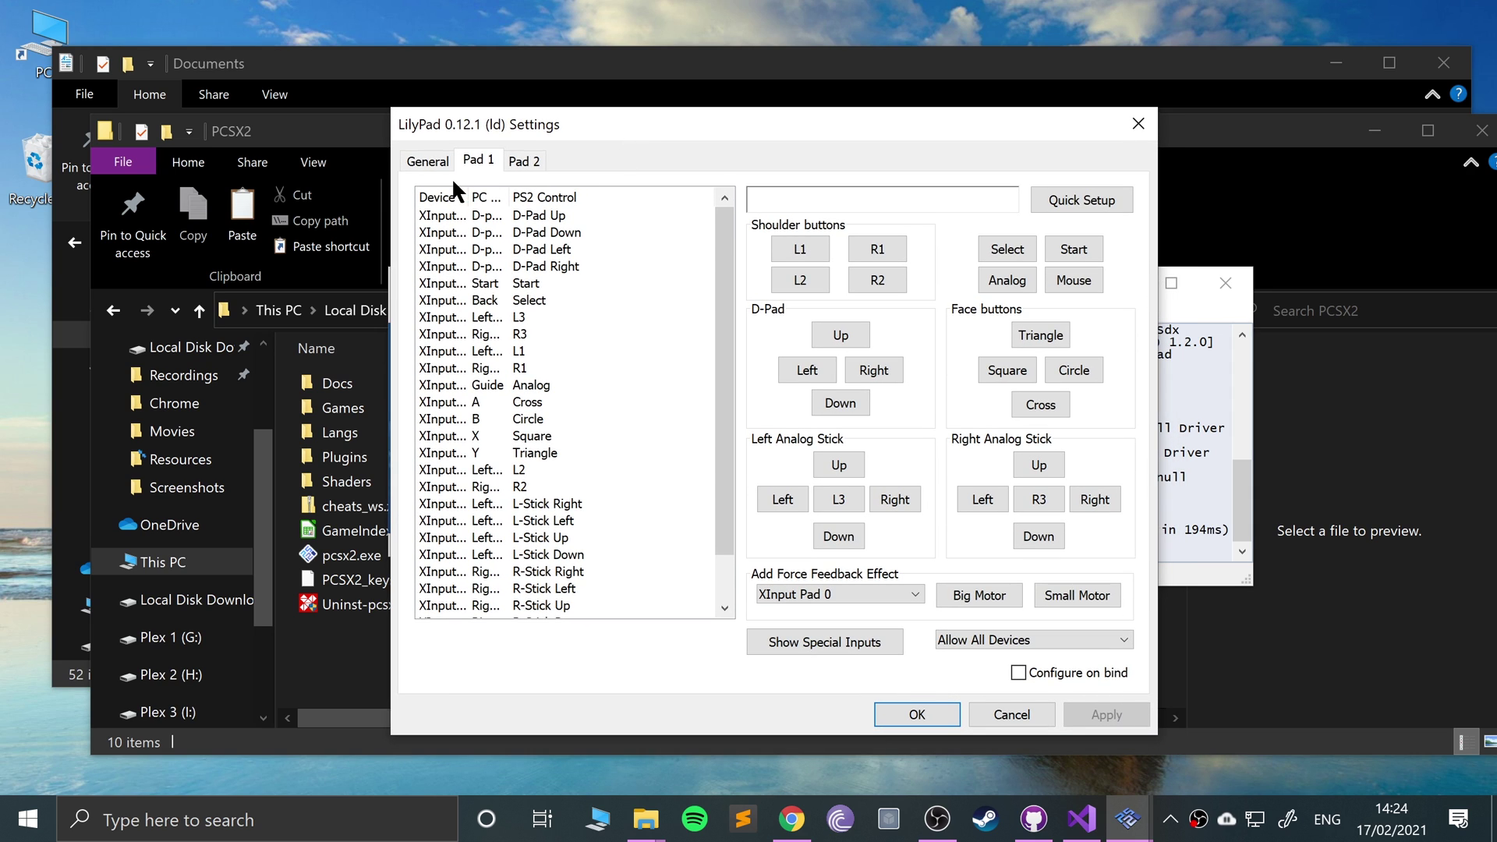
left_click_drag(466, 203, 508, 193)
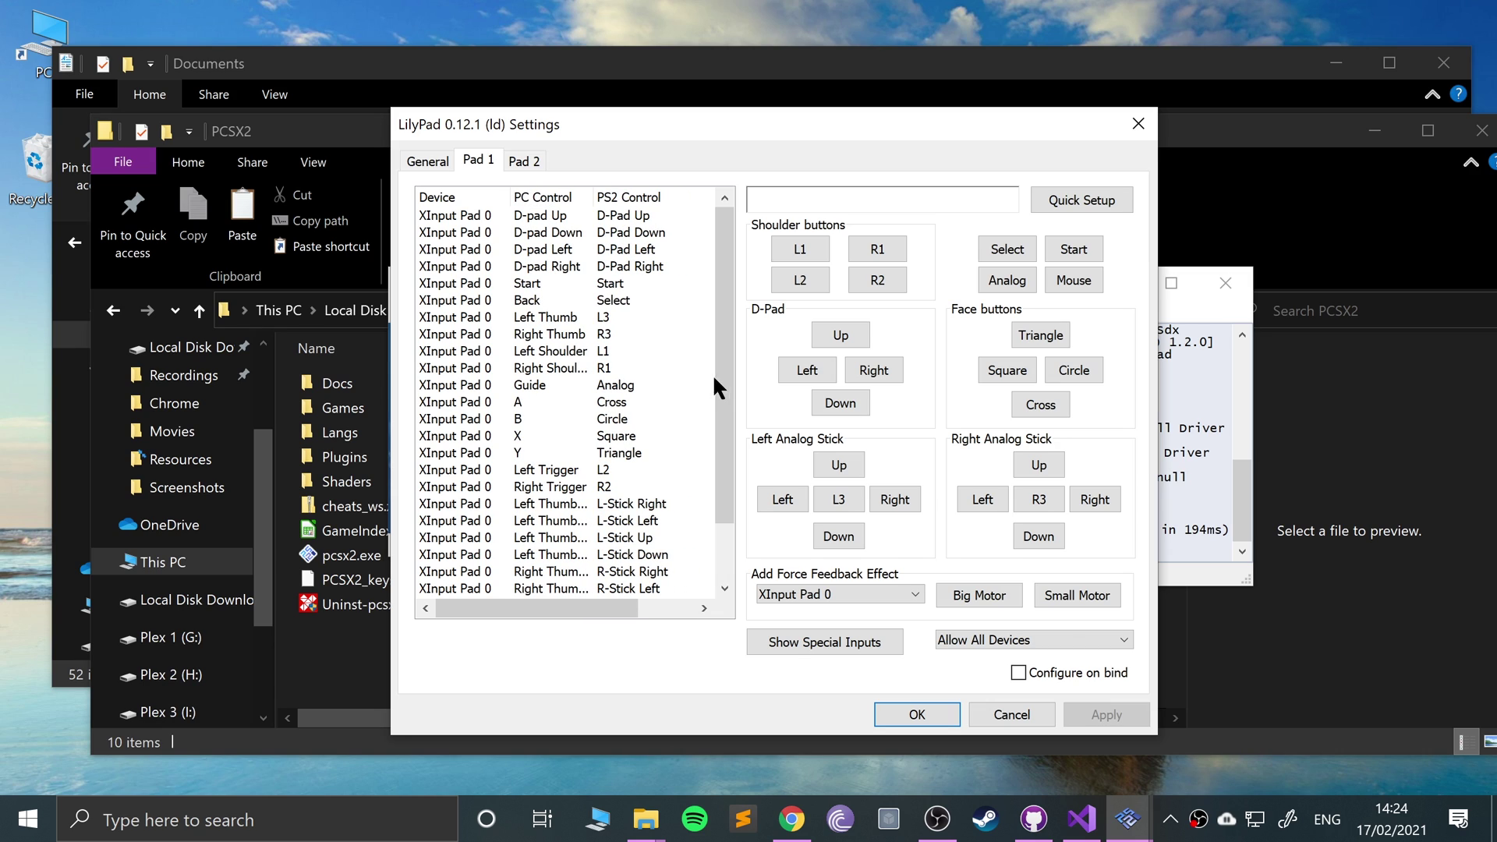
Bind Pad 1's L1 to the Y key and its left analog stick directions to the matching arrow keys
left_click(808, 251)
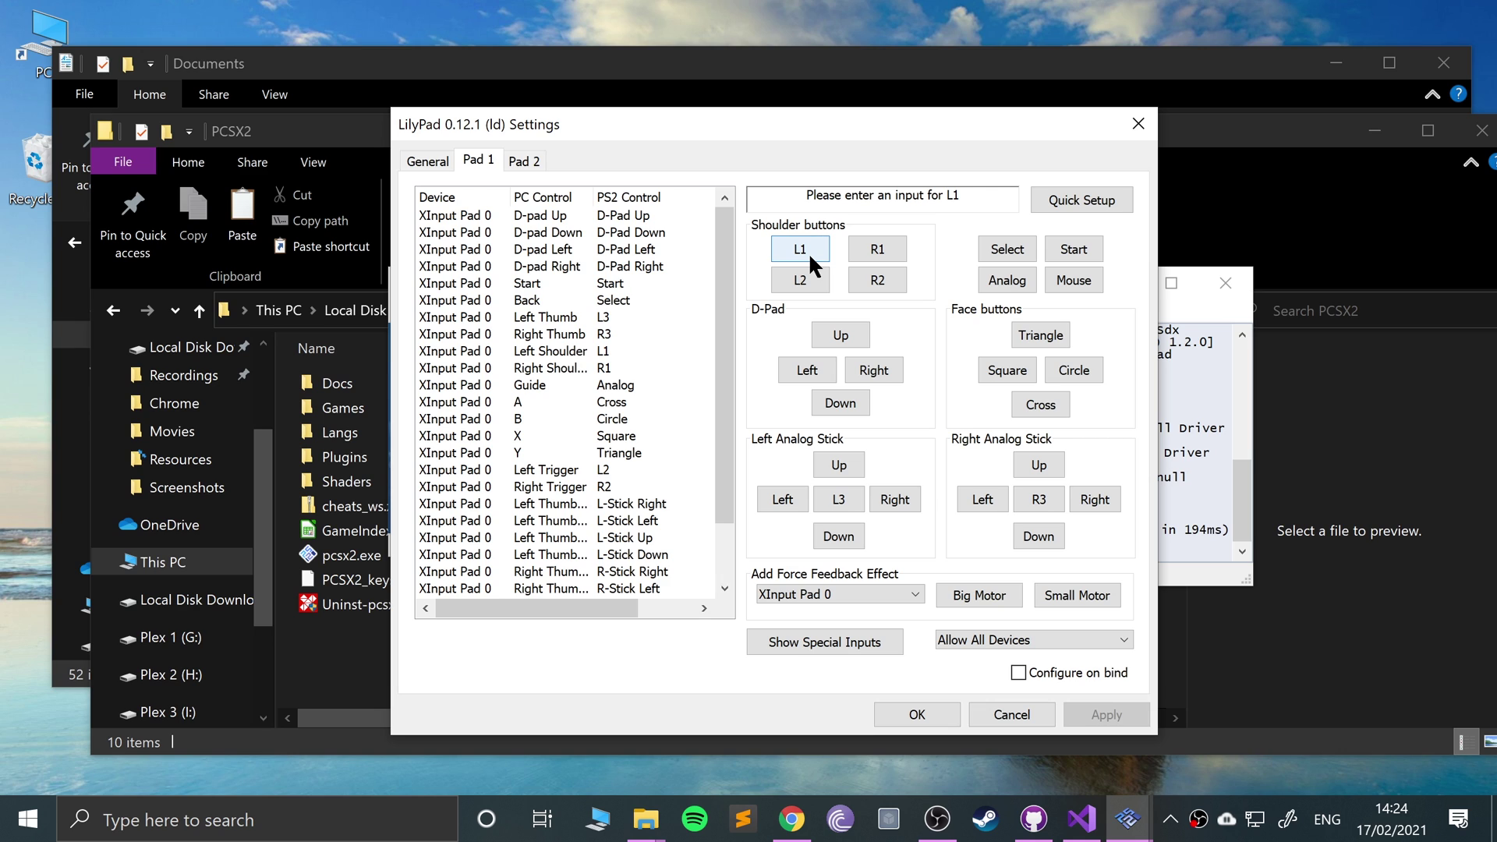
key("y")
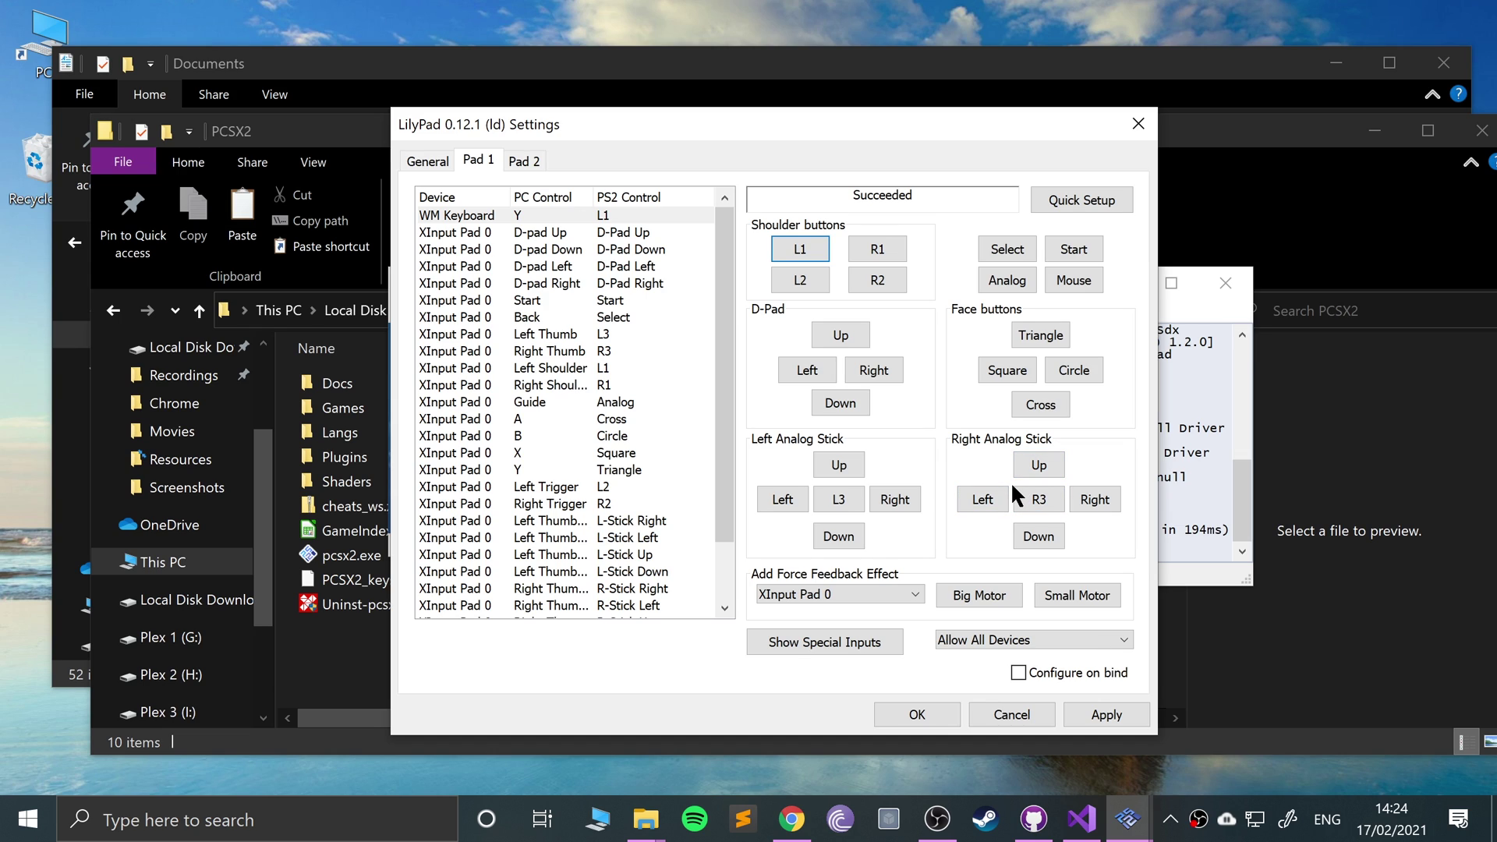
left_click(855, 462)
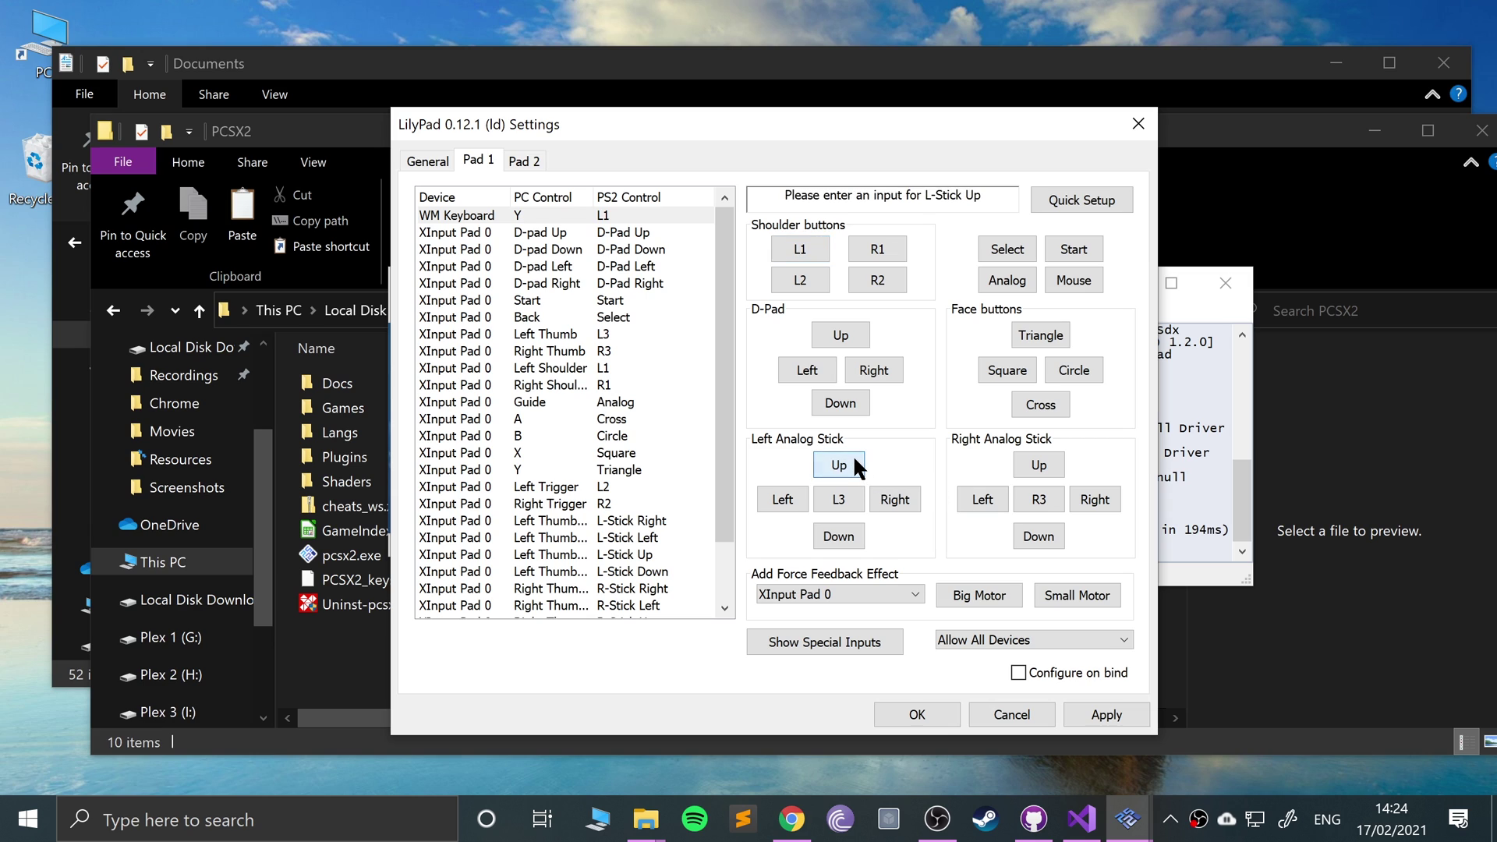
key("Up")
left_click(792, 495)
key("Left")
left_click(905, 496)
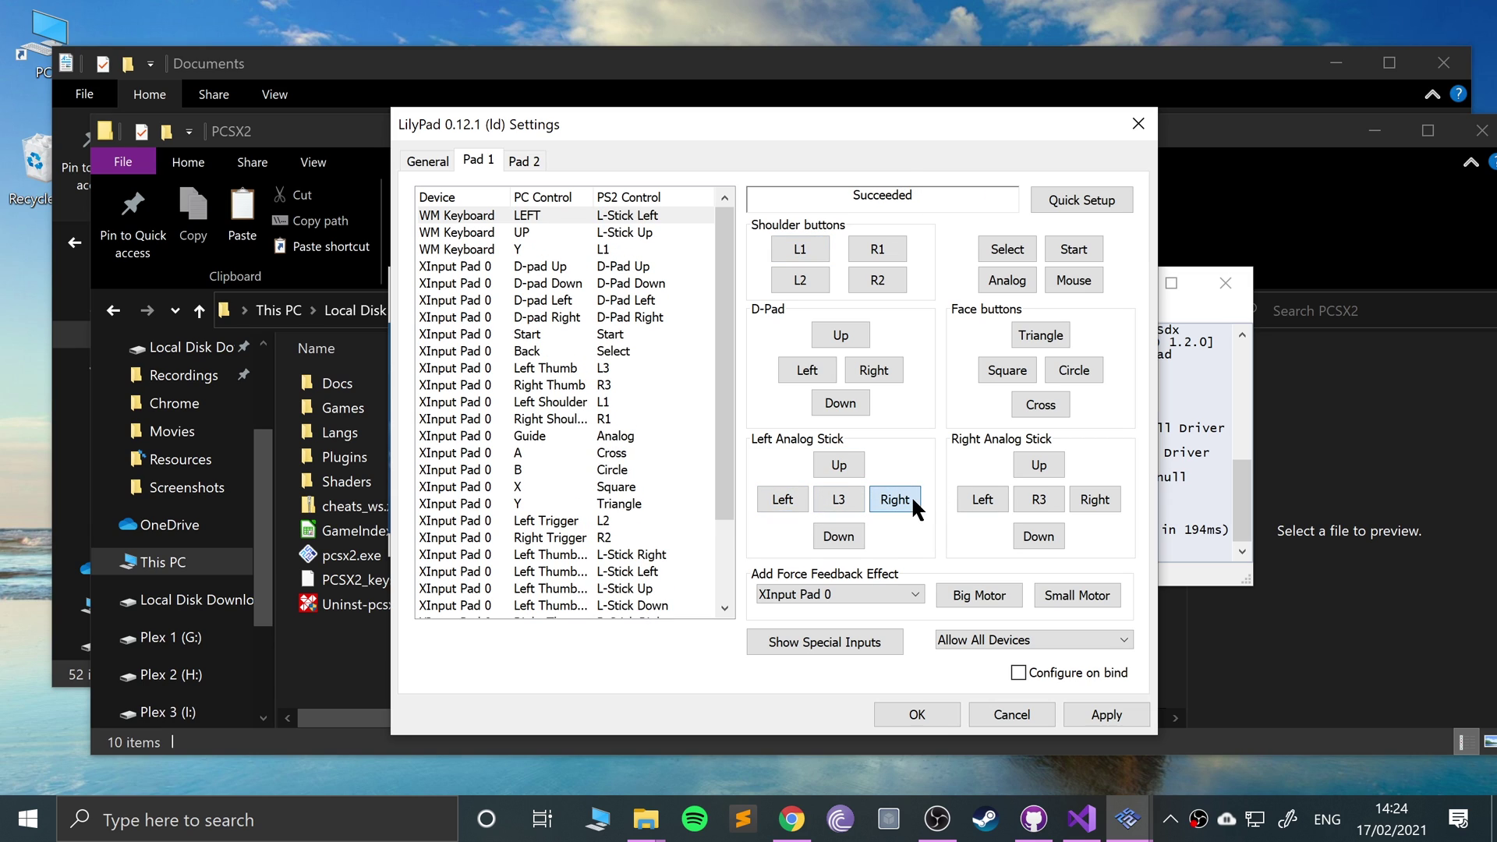
key("Right")
left_click(840, 534)
key("Down")
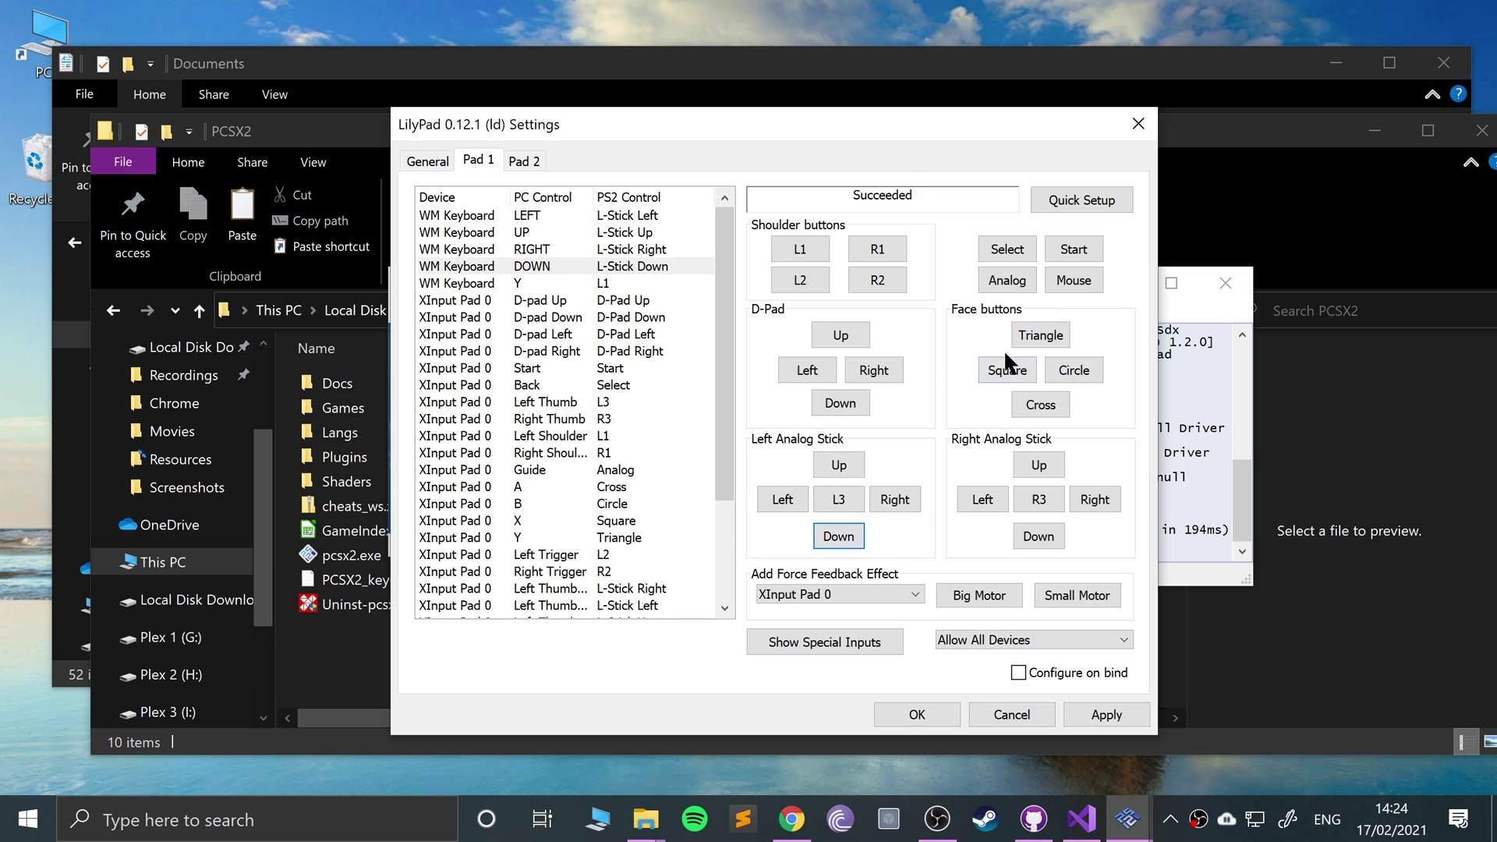
Bind Pad 1's Cross button to the space key and save the controller settings
left_click(1030, 404)
key("space")
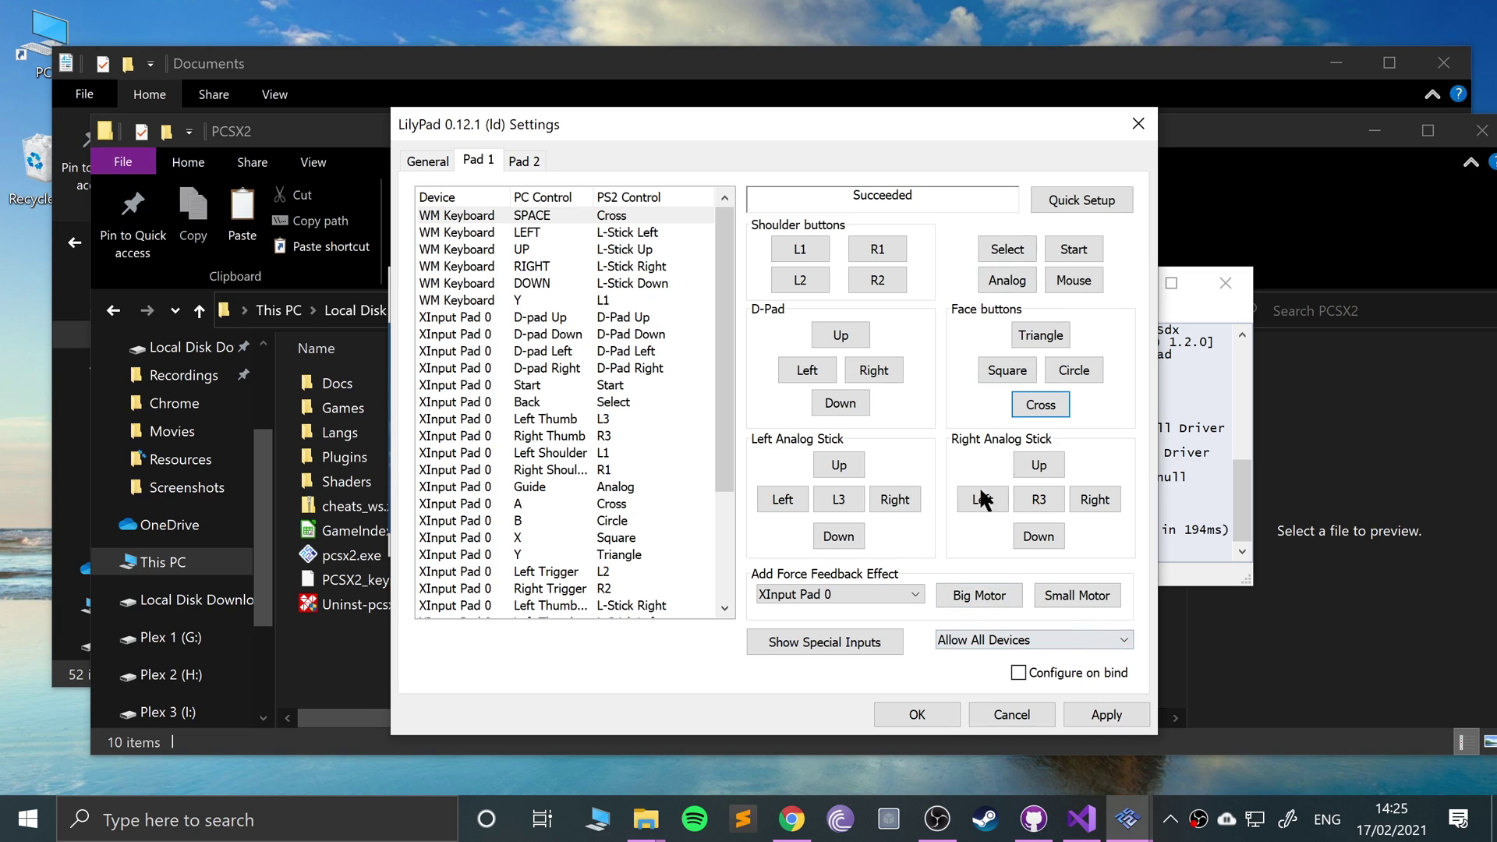
left_click(1111, 731)
left_click(947, 710)
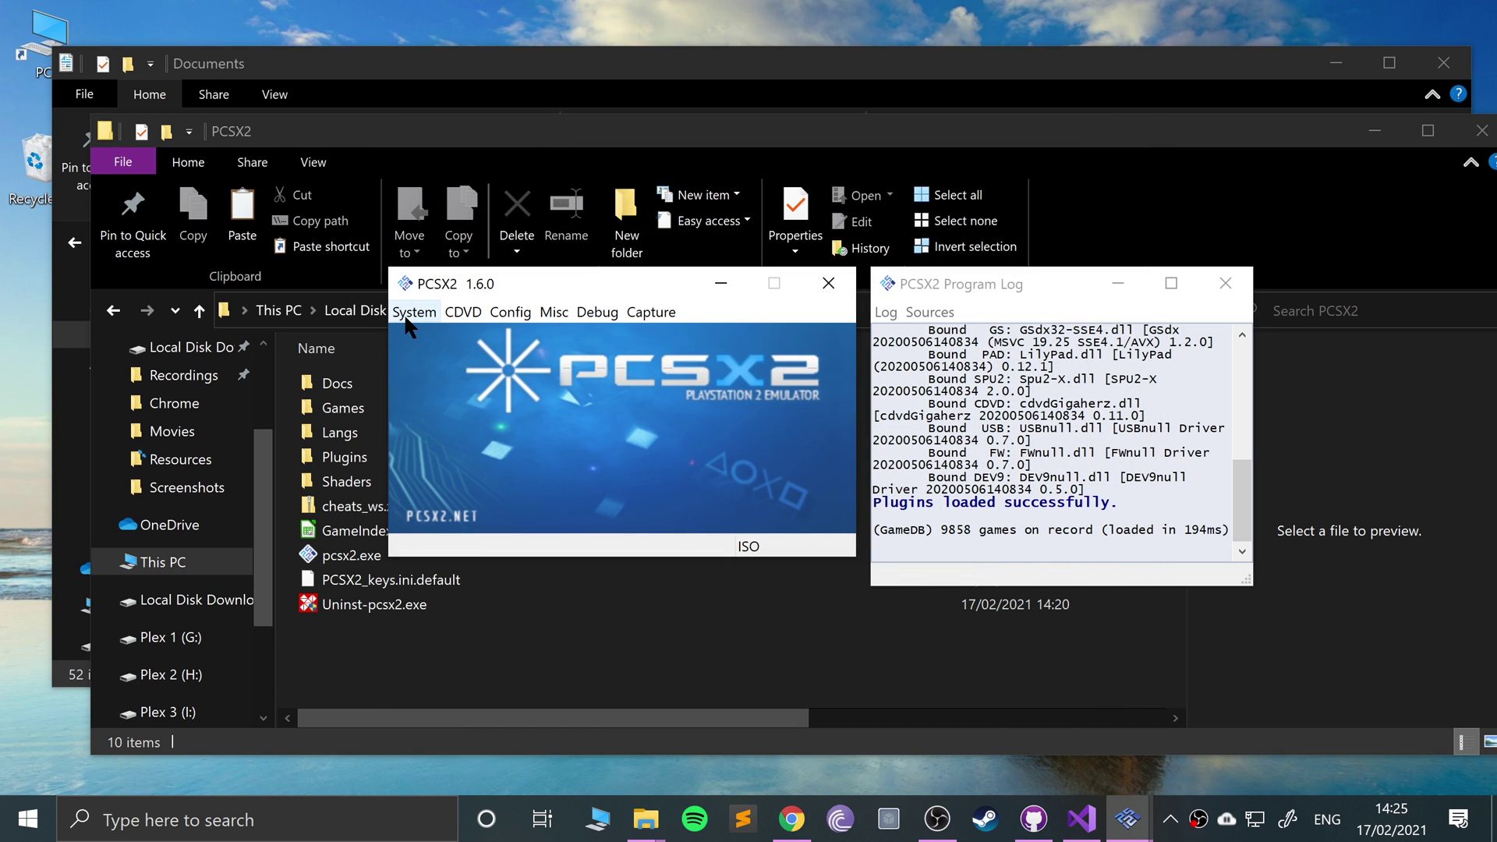
Select Crash Nitro Kart (Europe) (En,Fr,De,Es,It,Nl).iso from the Chrome folder on drive E as the disc image
left_click(422, 311)
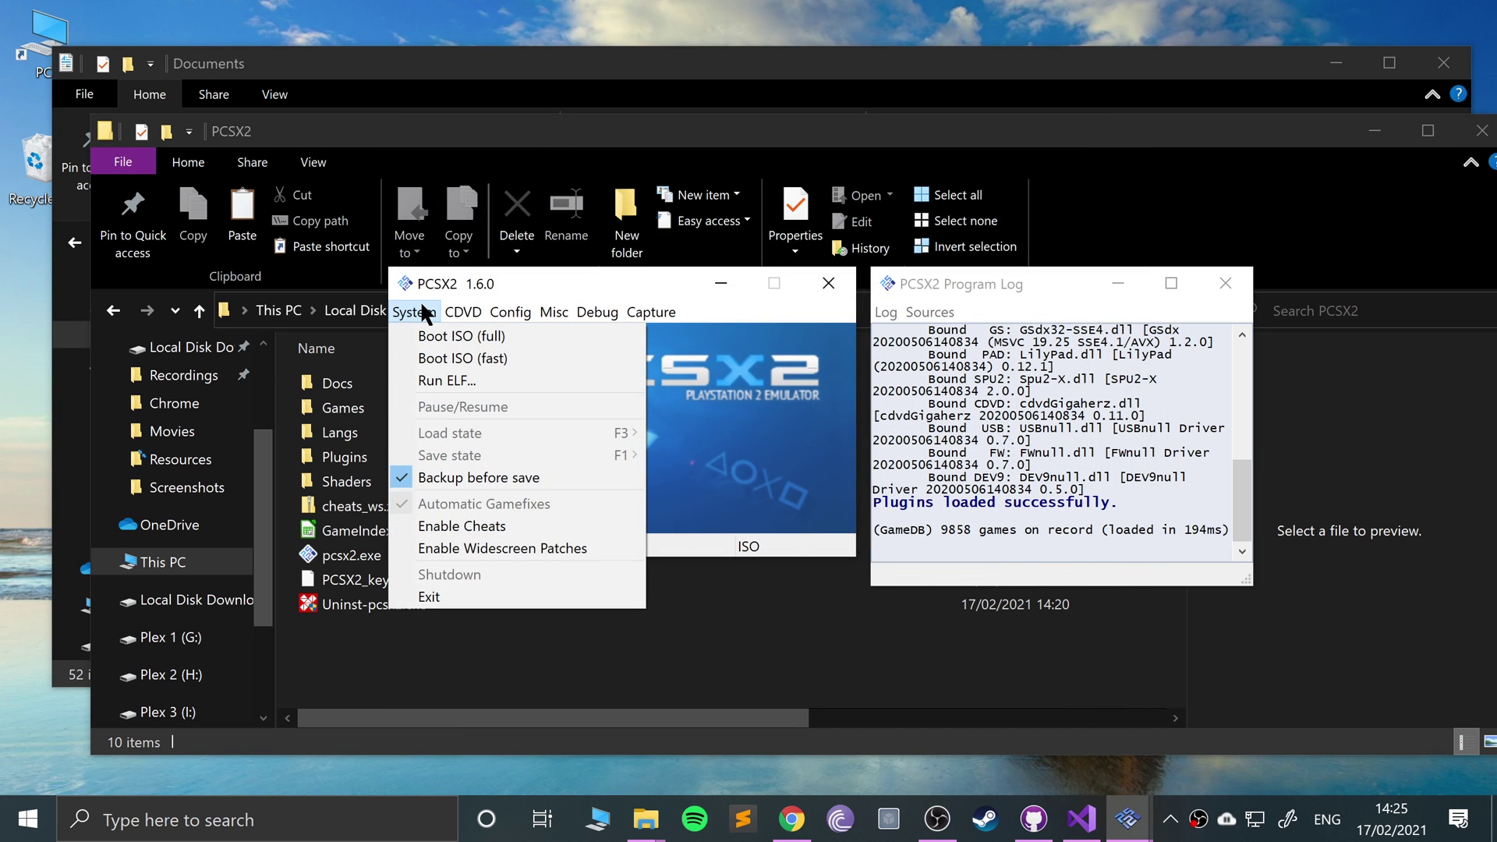
mouse_move(464, 314)
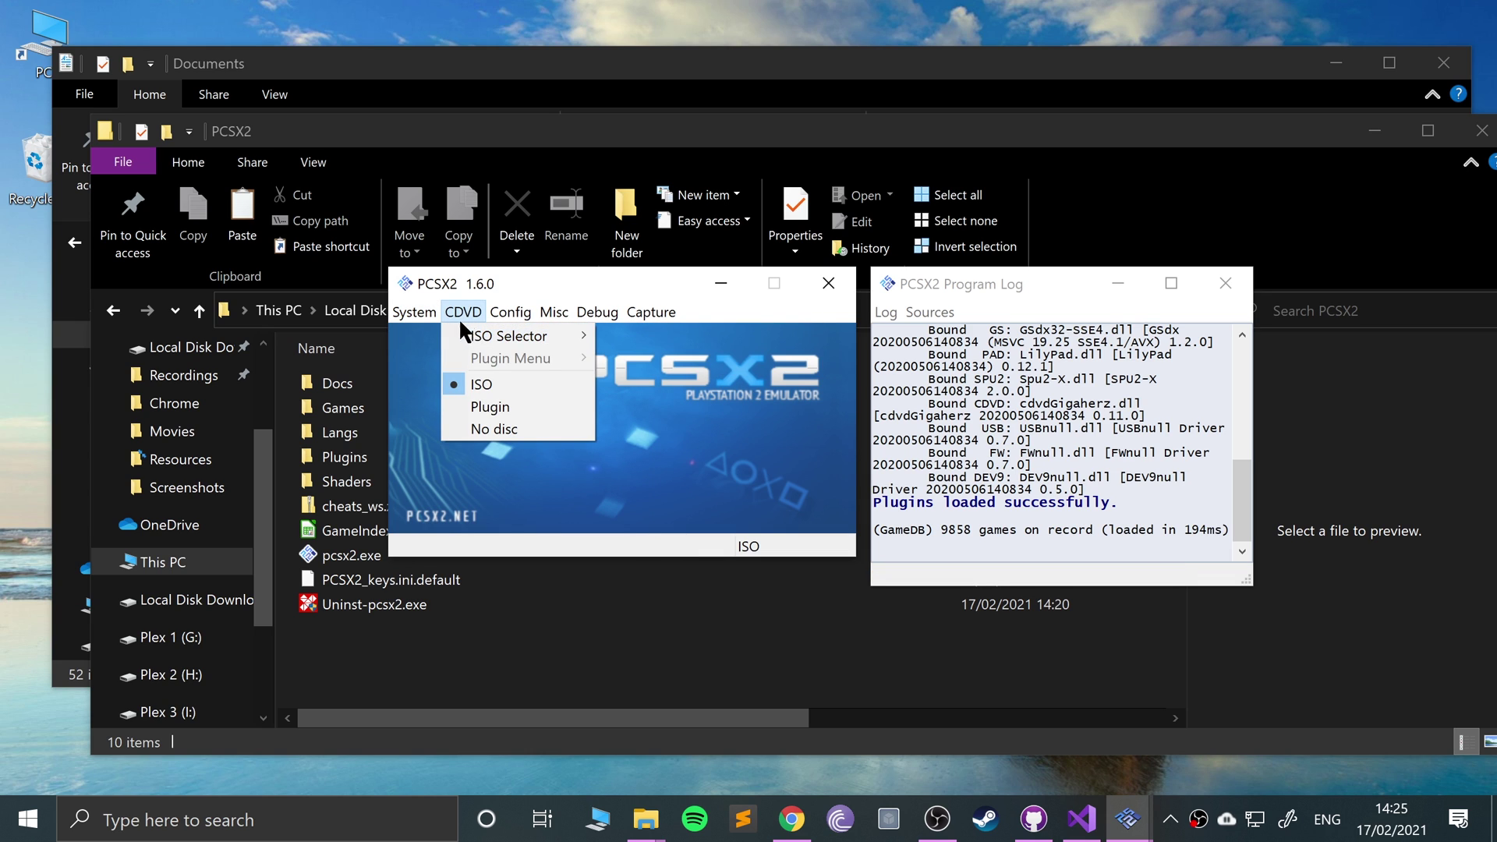
left_click(714, 361)
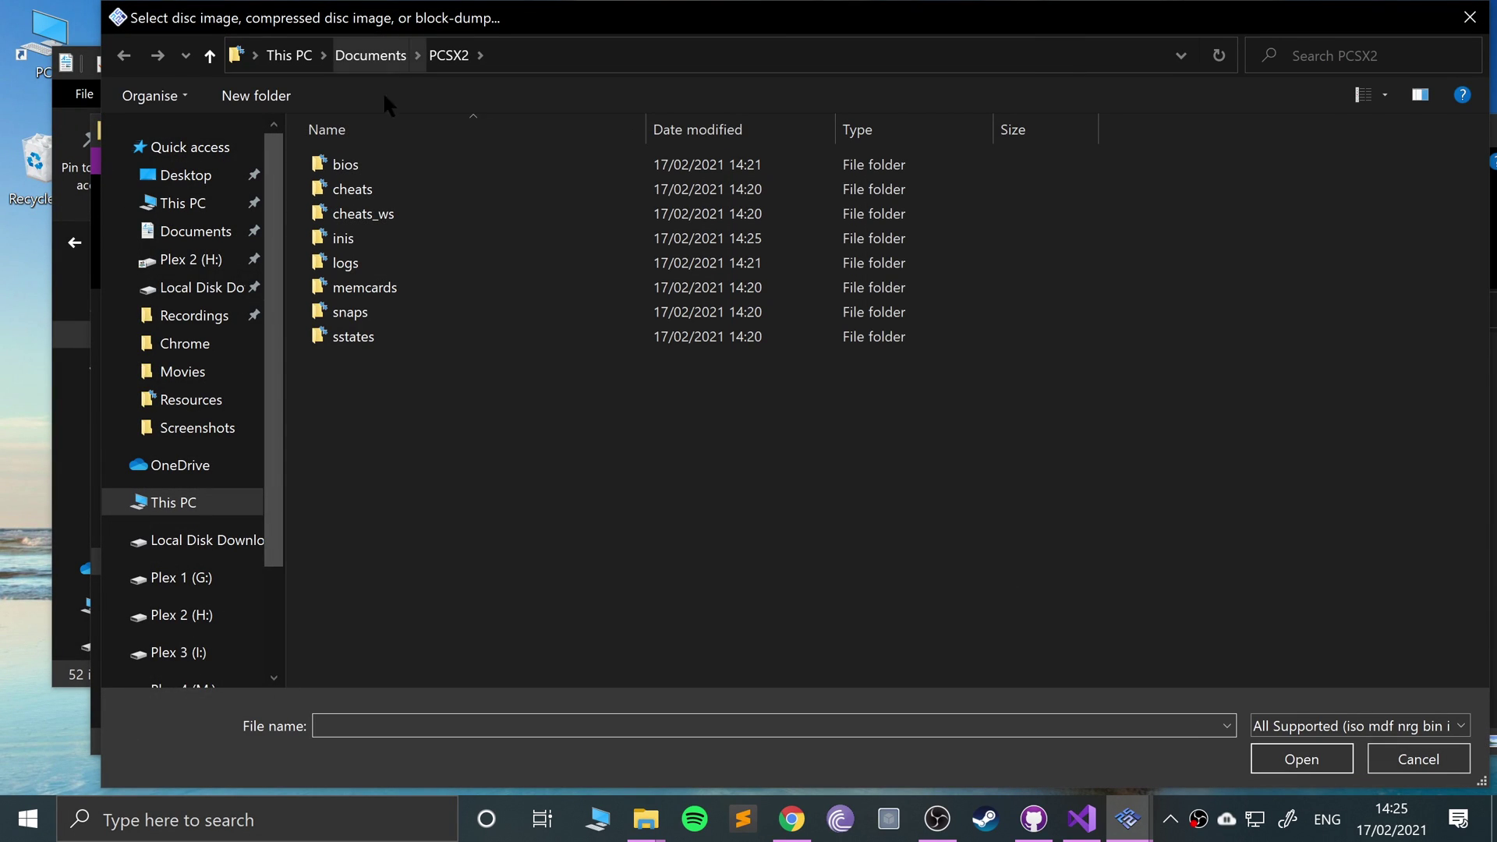
left_click(225, 289)
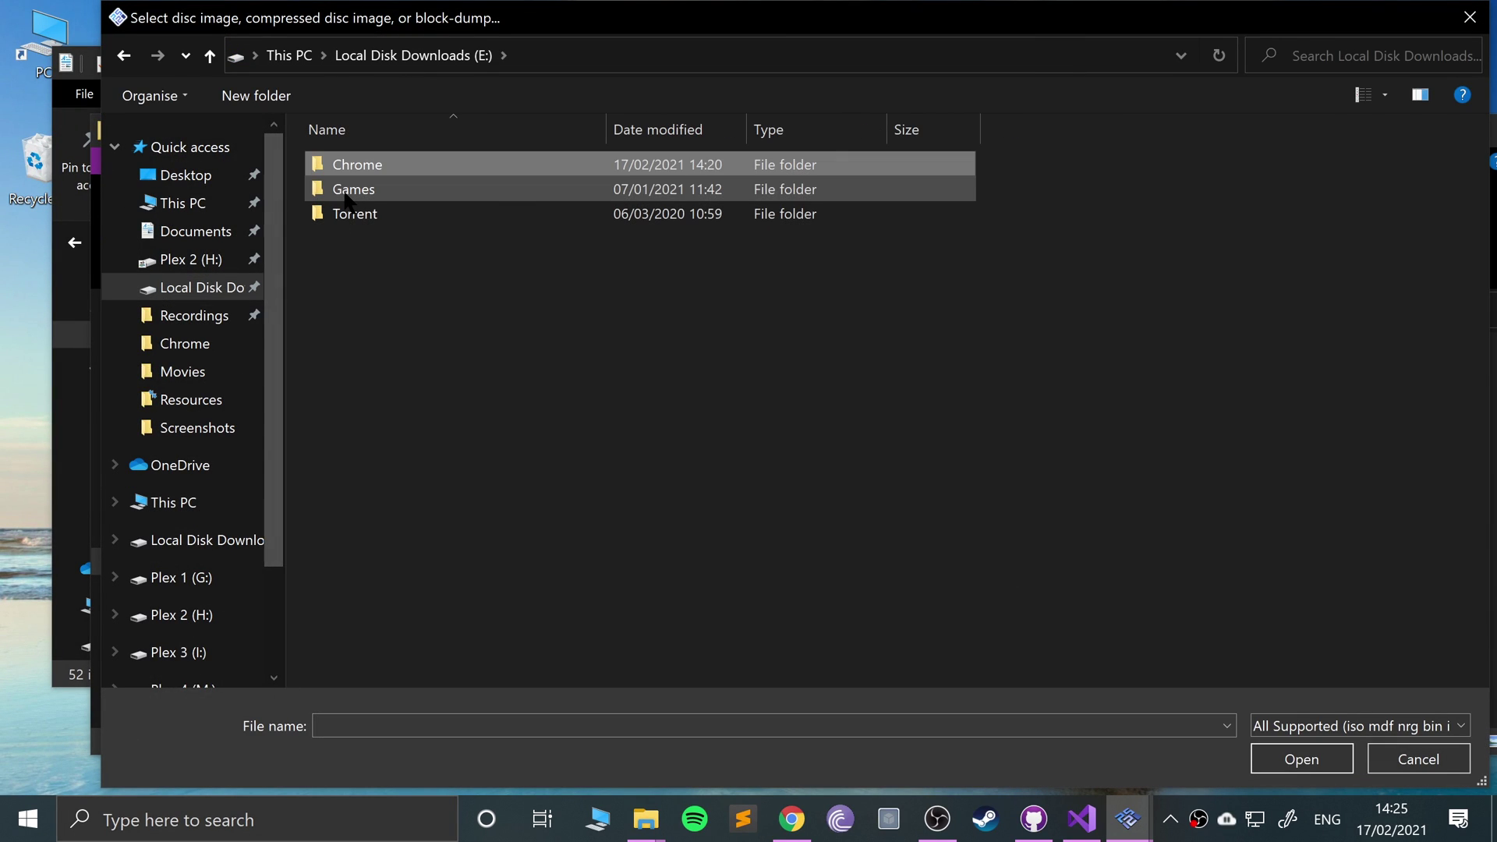
double_click(355, 164)
left_click(374, 213)
key("Return")
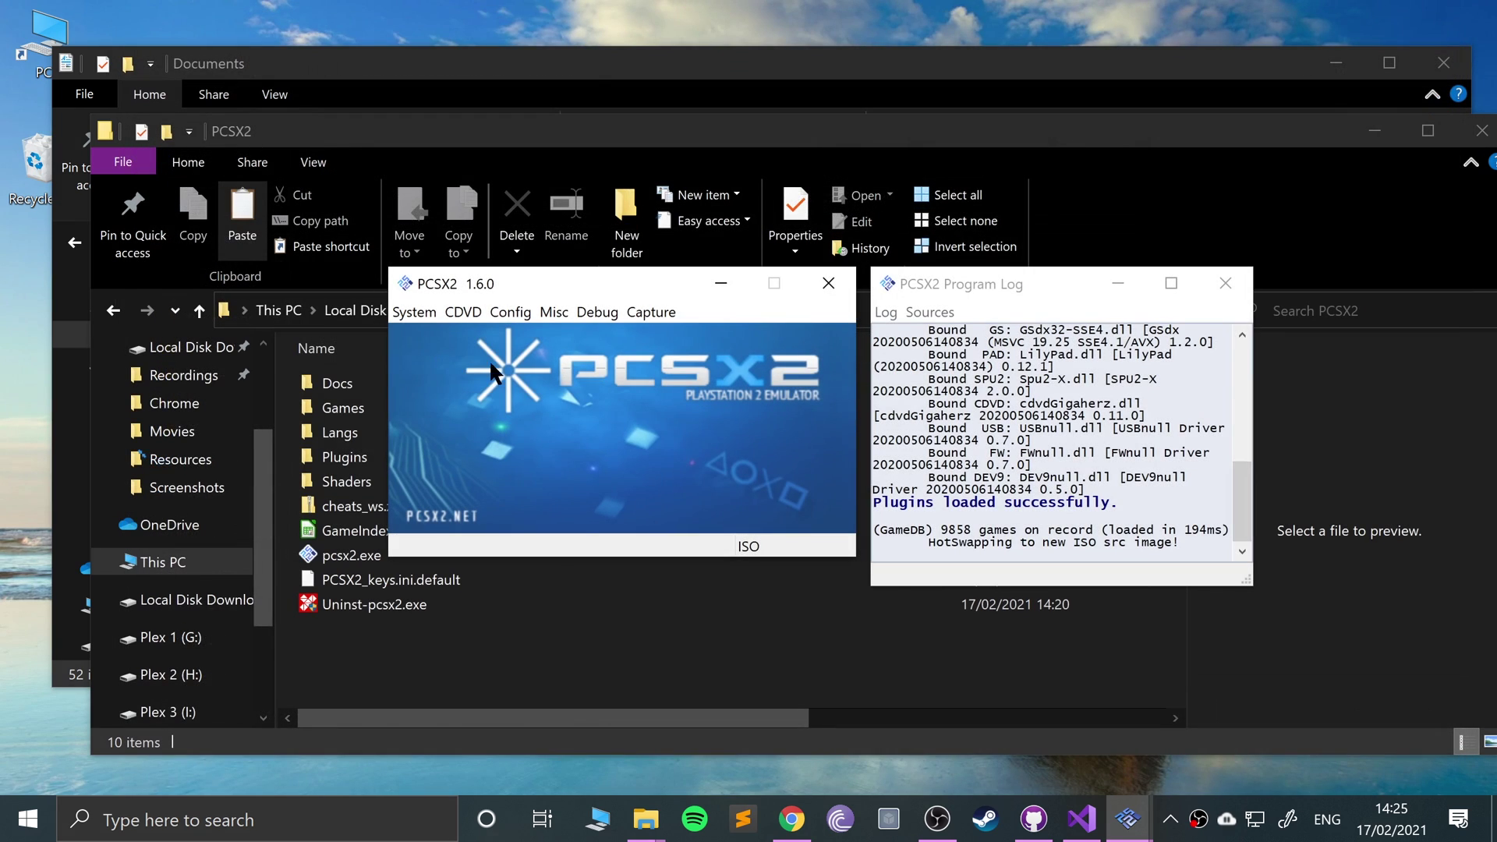
Check the selected disc image, run a full boot of the ISO, and maximize the game window
left_click(463, 312)
mouse_move(477, 336)
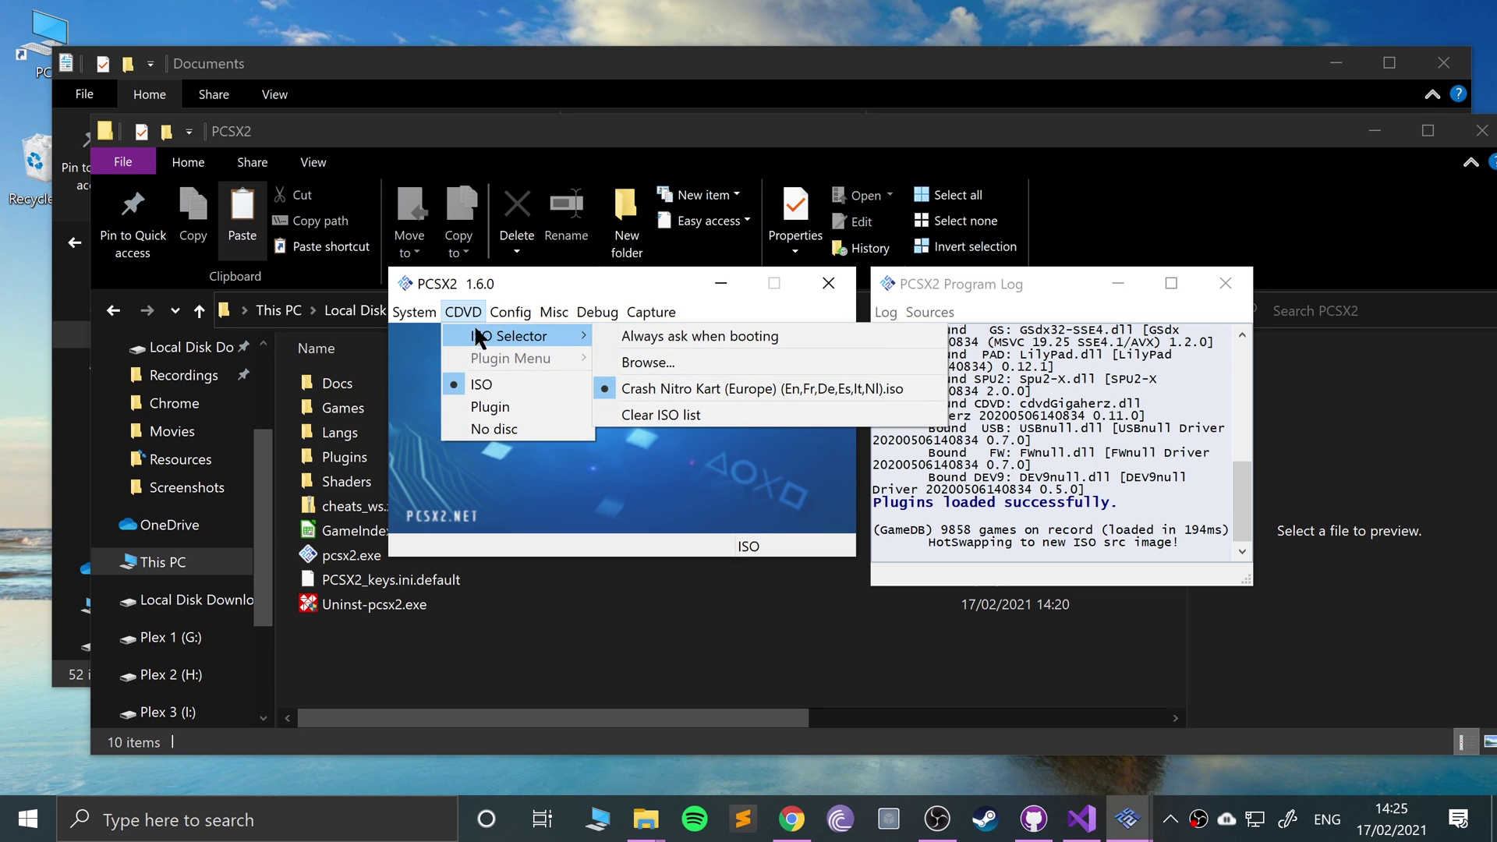
mouse_move(431, 313)
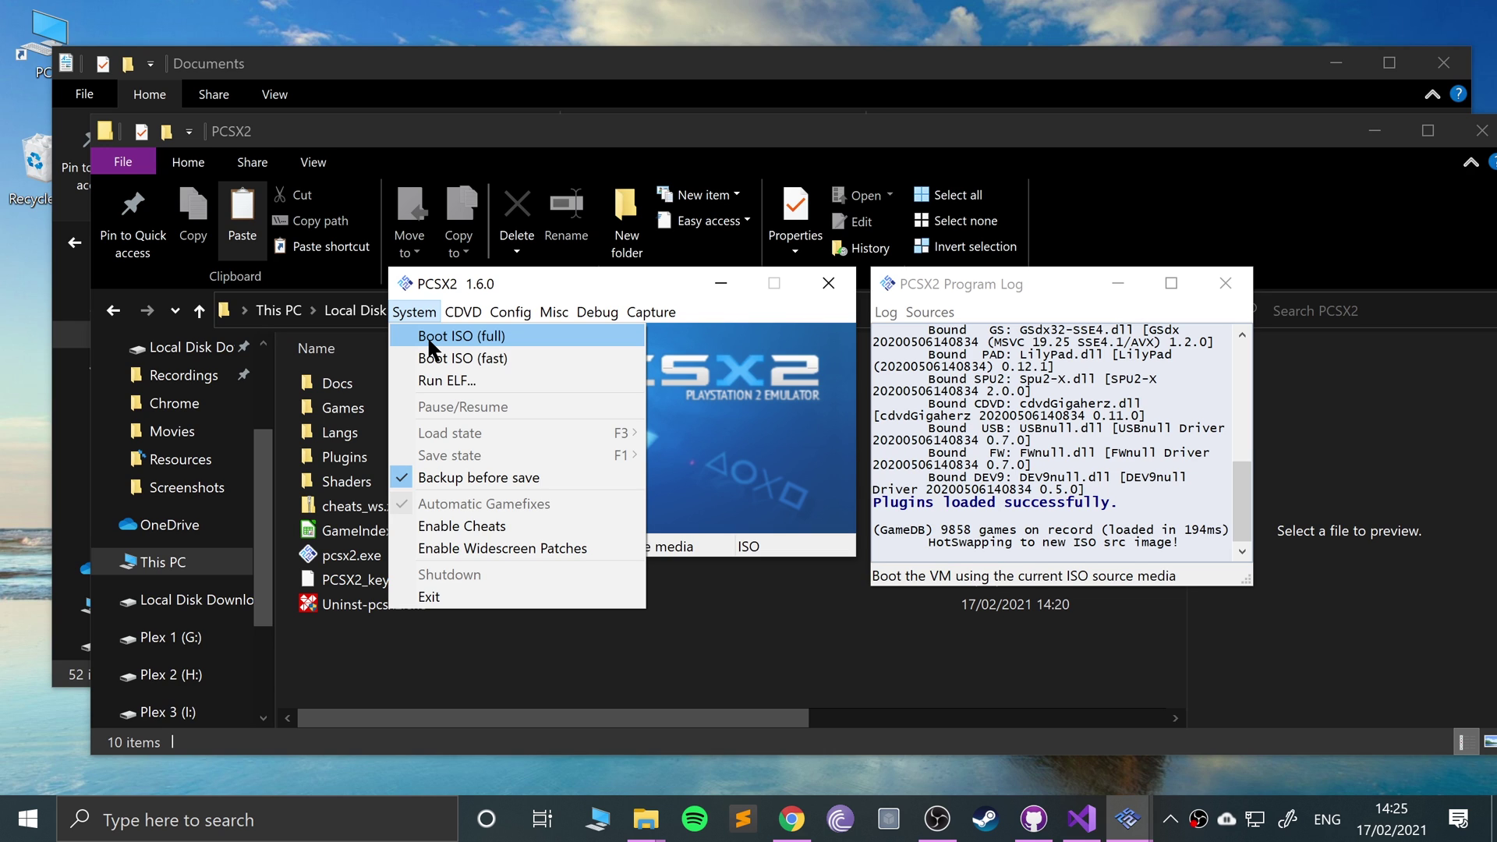
left_click(427, 336)
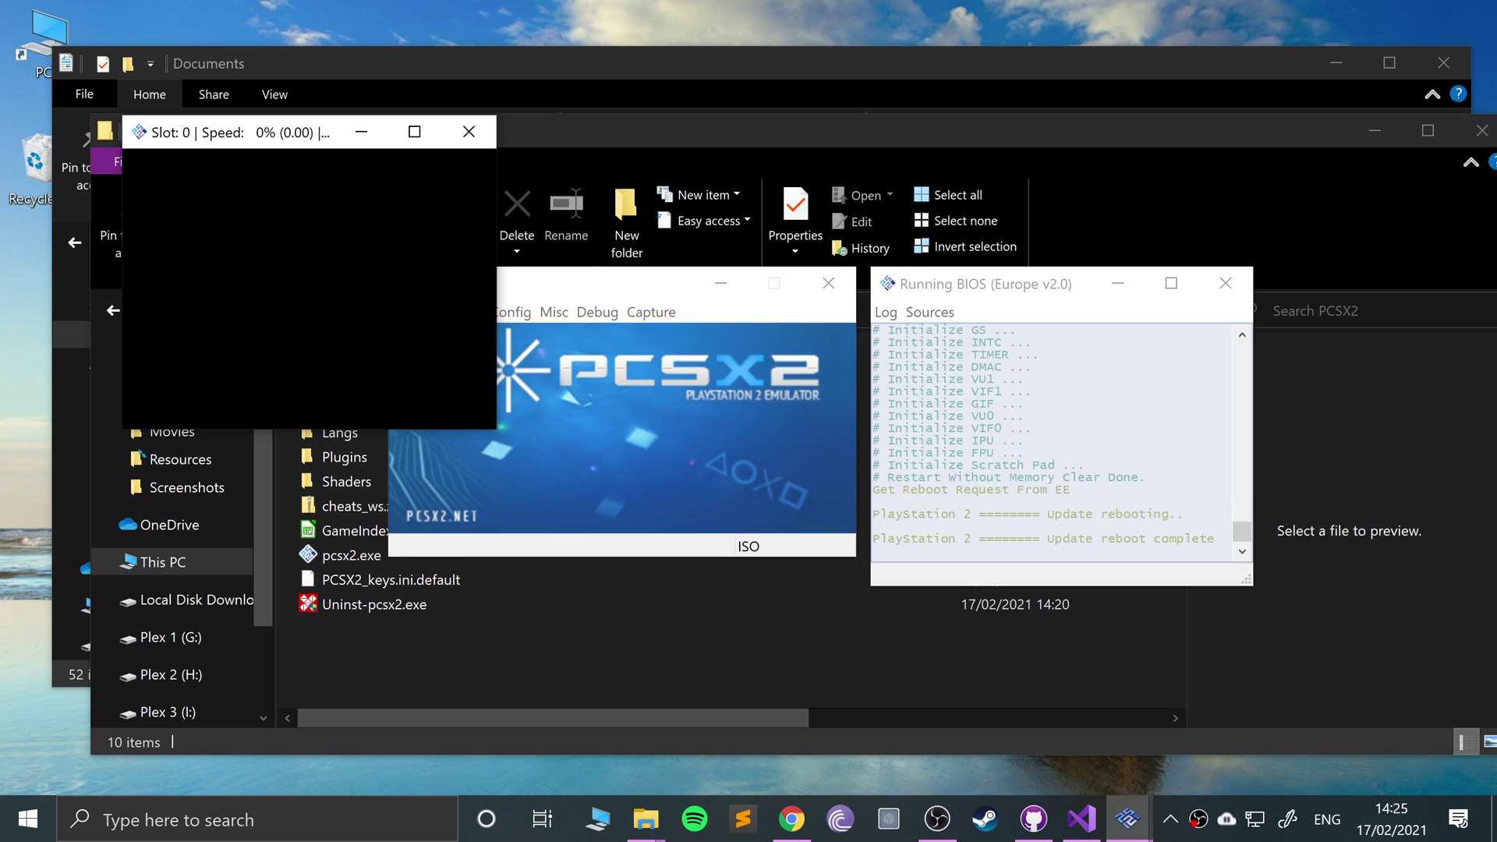
left_click_drag(296, 133, 496, 170)
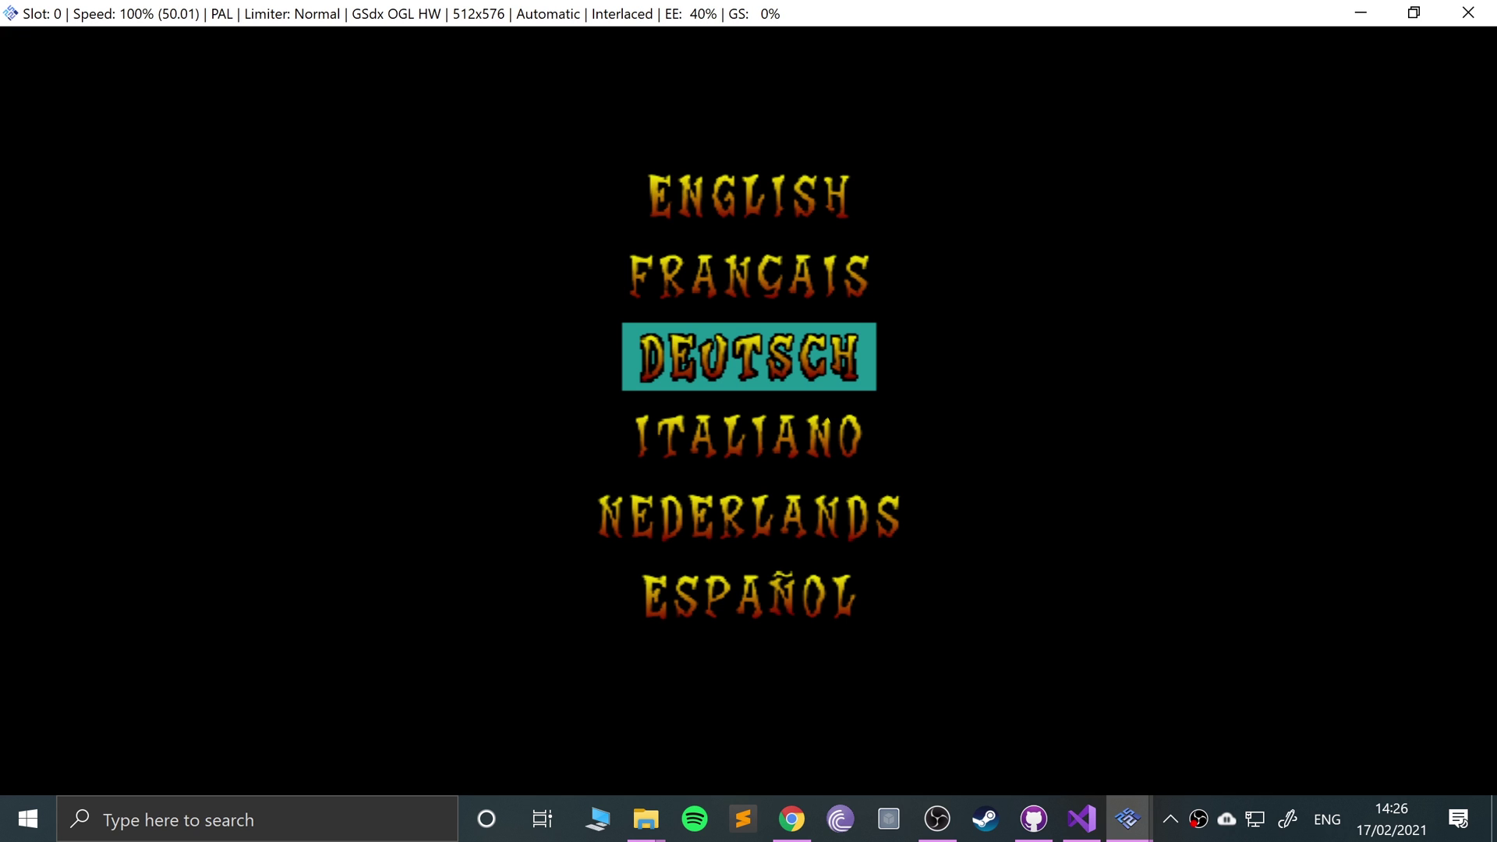
Choose English on the game's language selection screen
key("Down")
key("Up")
key("Up")
key("Up")
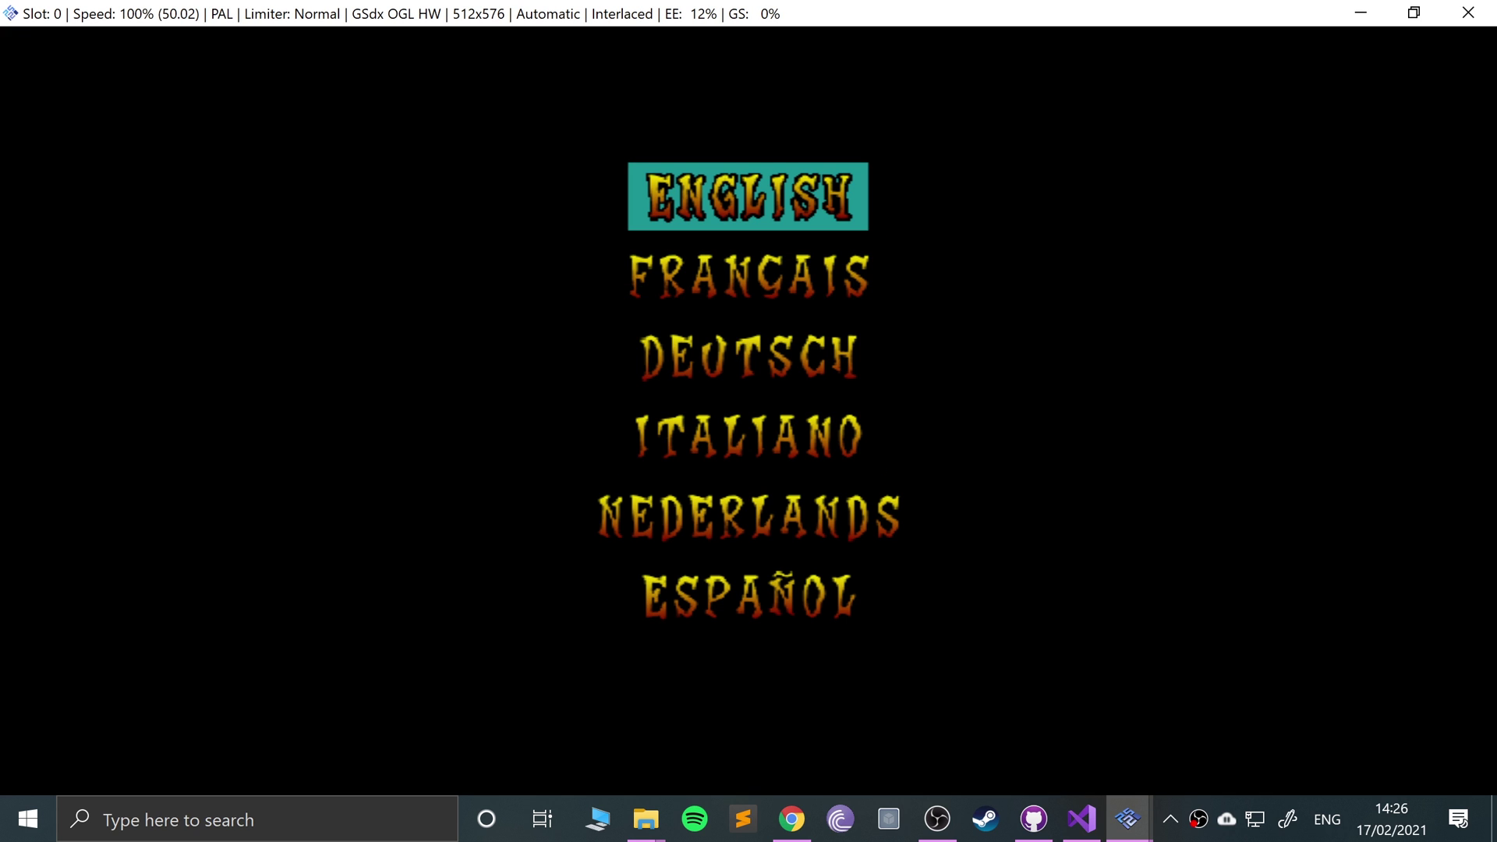
key("Return")
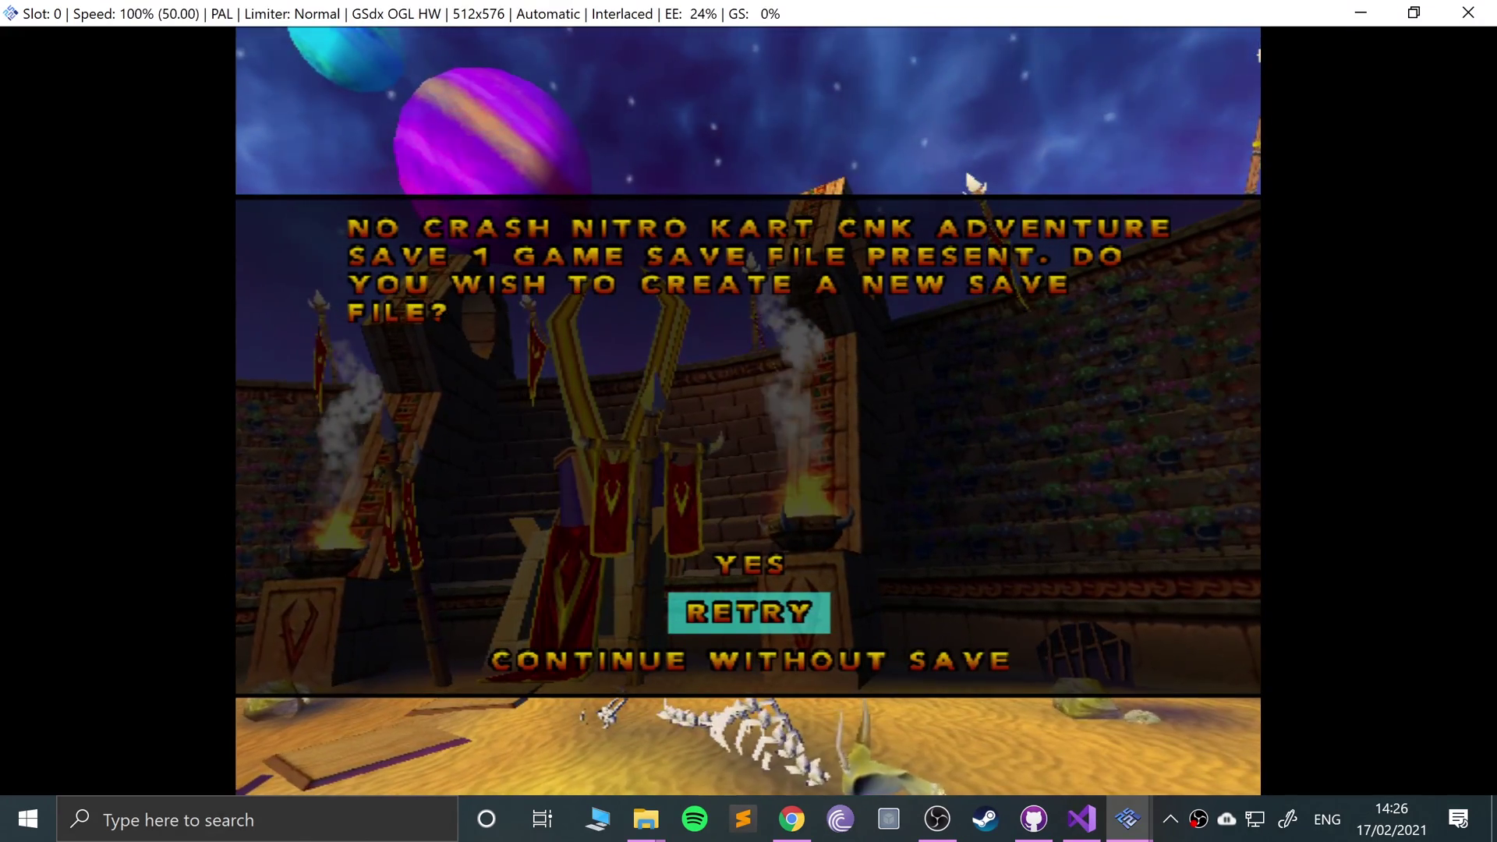
Agree to create a new Crash Nitro Kart save file and format the PS2 memory card in slot 1
key("Up")
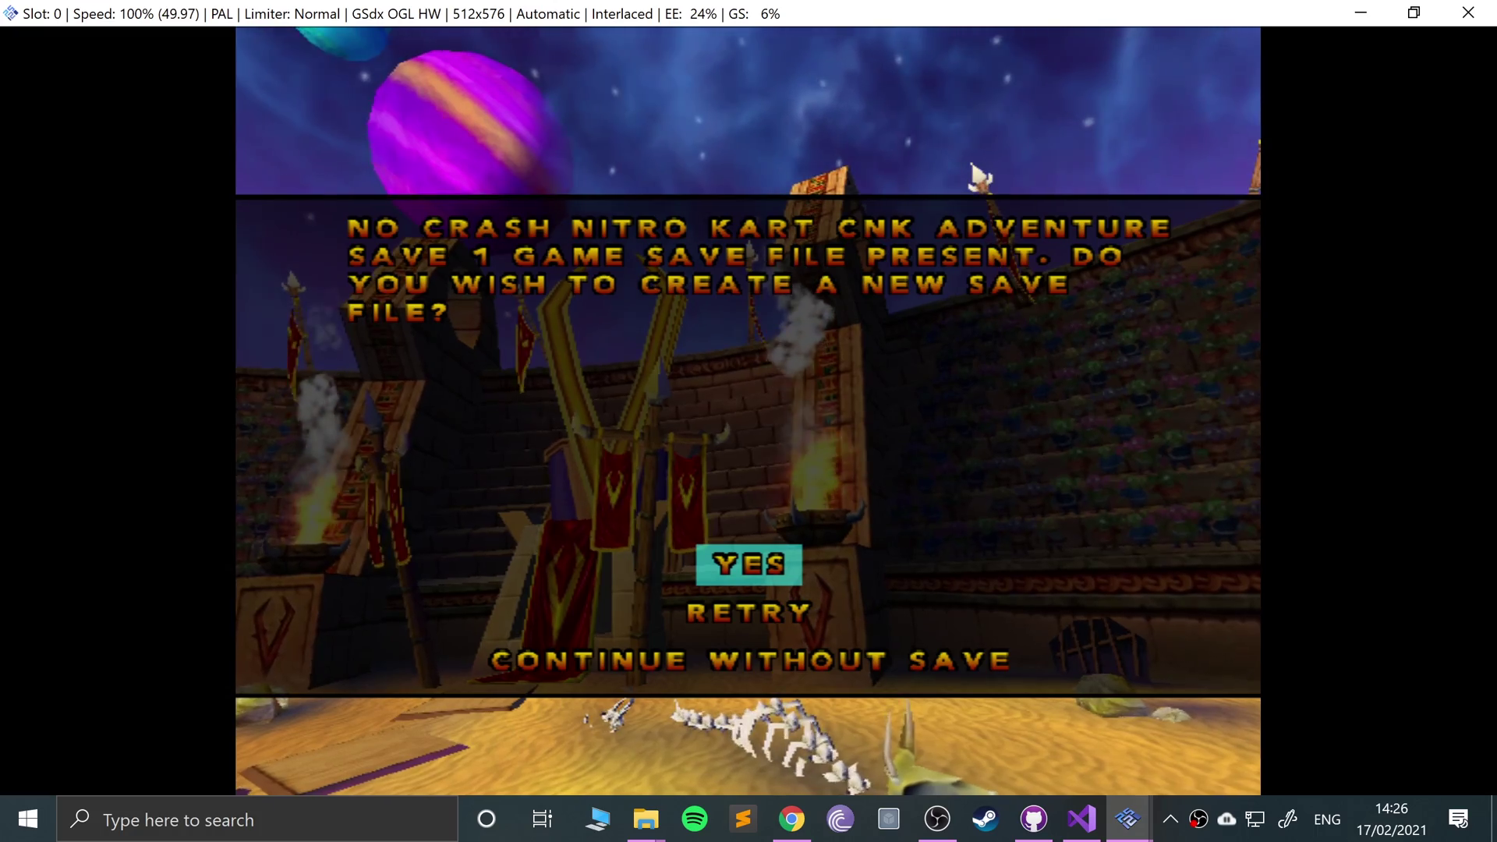
key("Return")
key("Up")
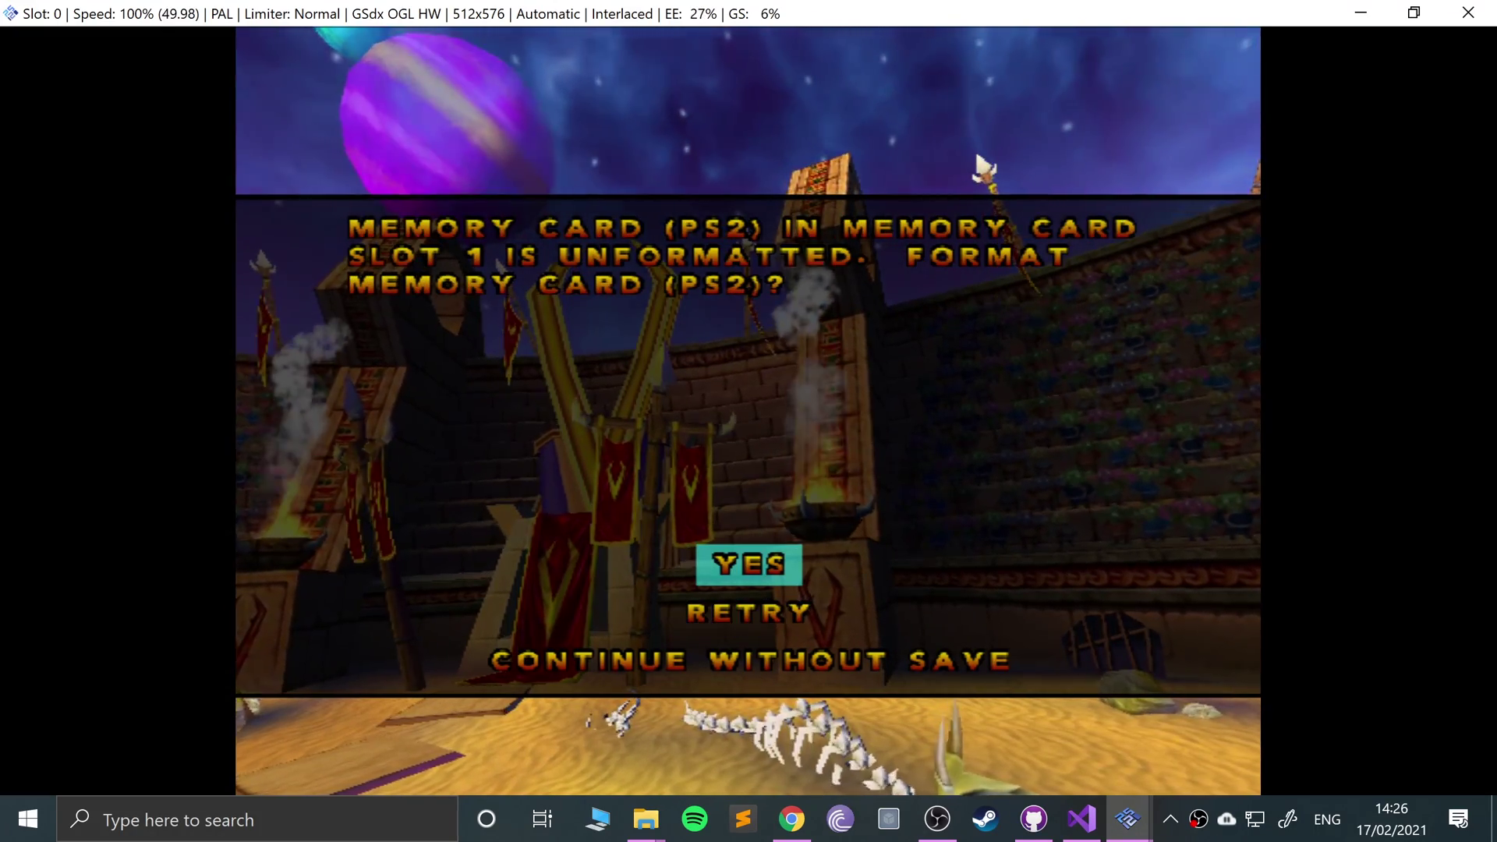
key("Return")
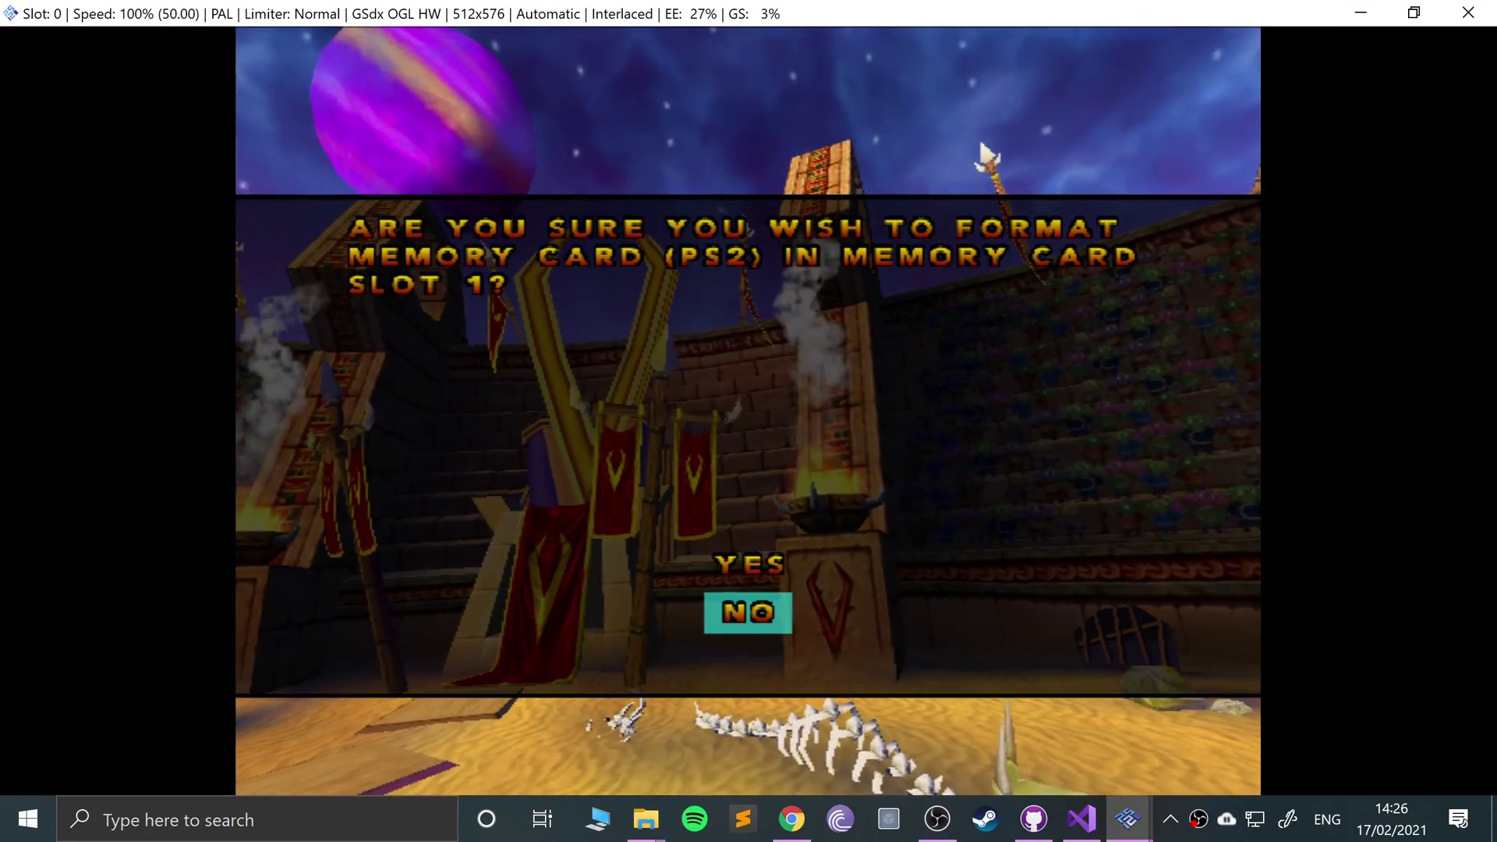
key("Up")
key("Return")
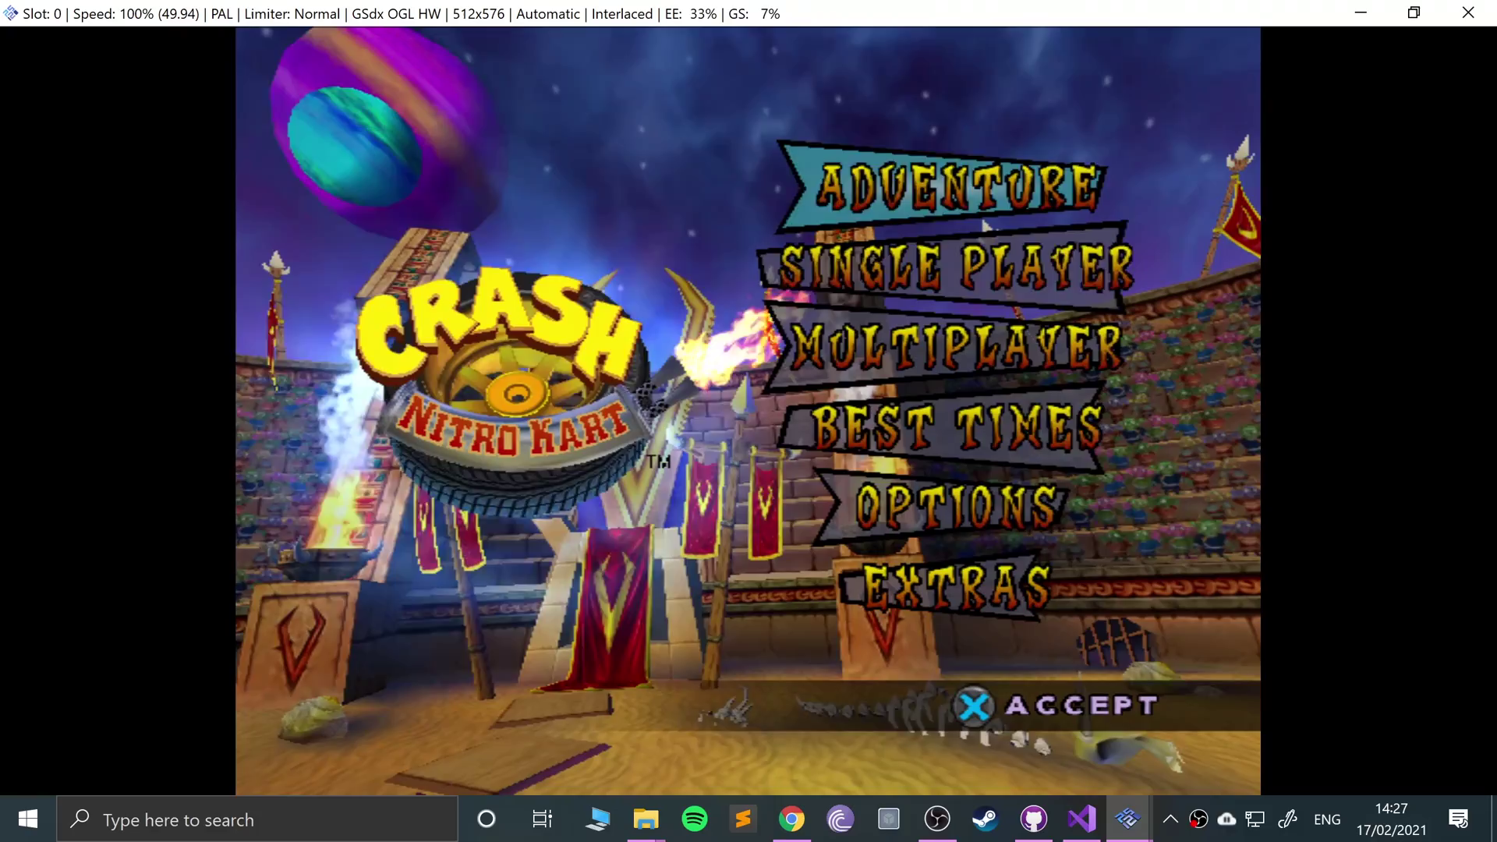
Start a single-player Quick Race at Easy CPU difficulty with Crash Bandicoot as the driver
key("Down")
key("Return")
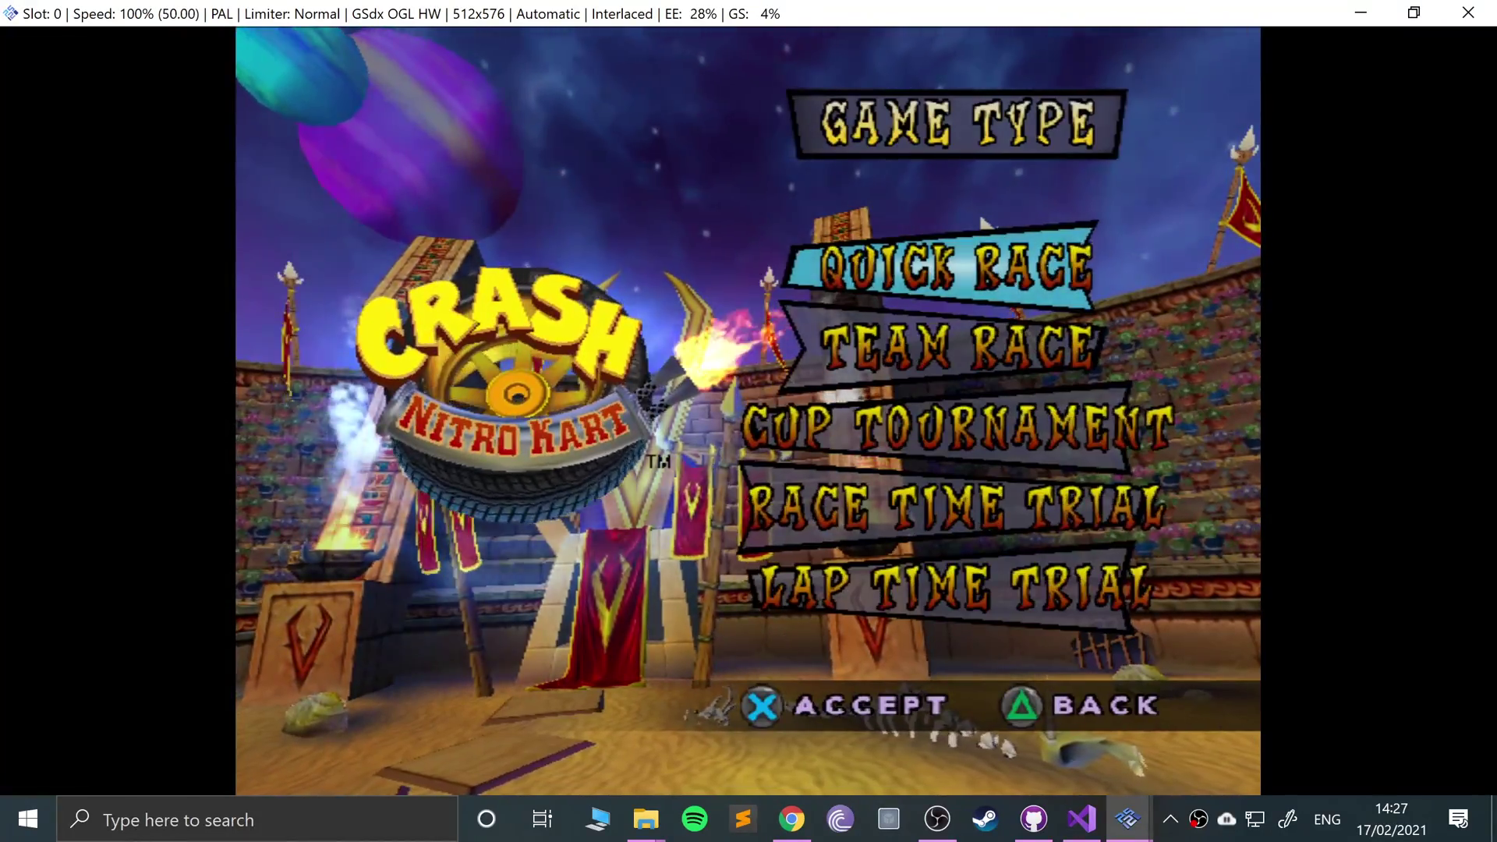
key("Return")
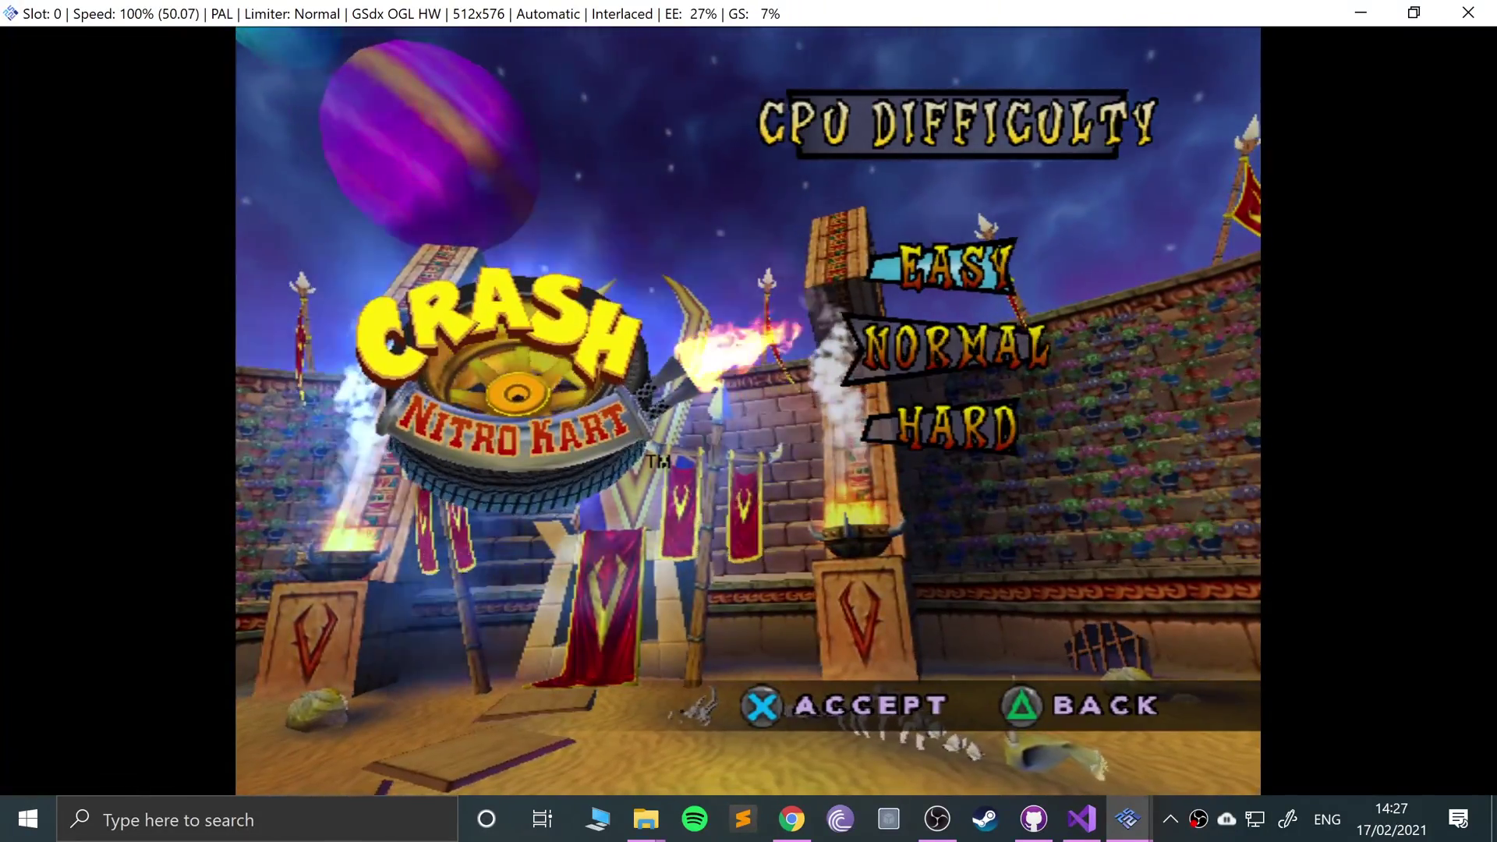
key("Return")
key("Return")
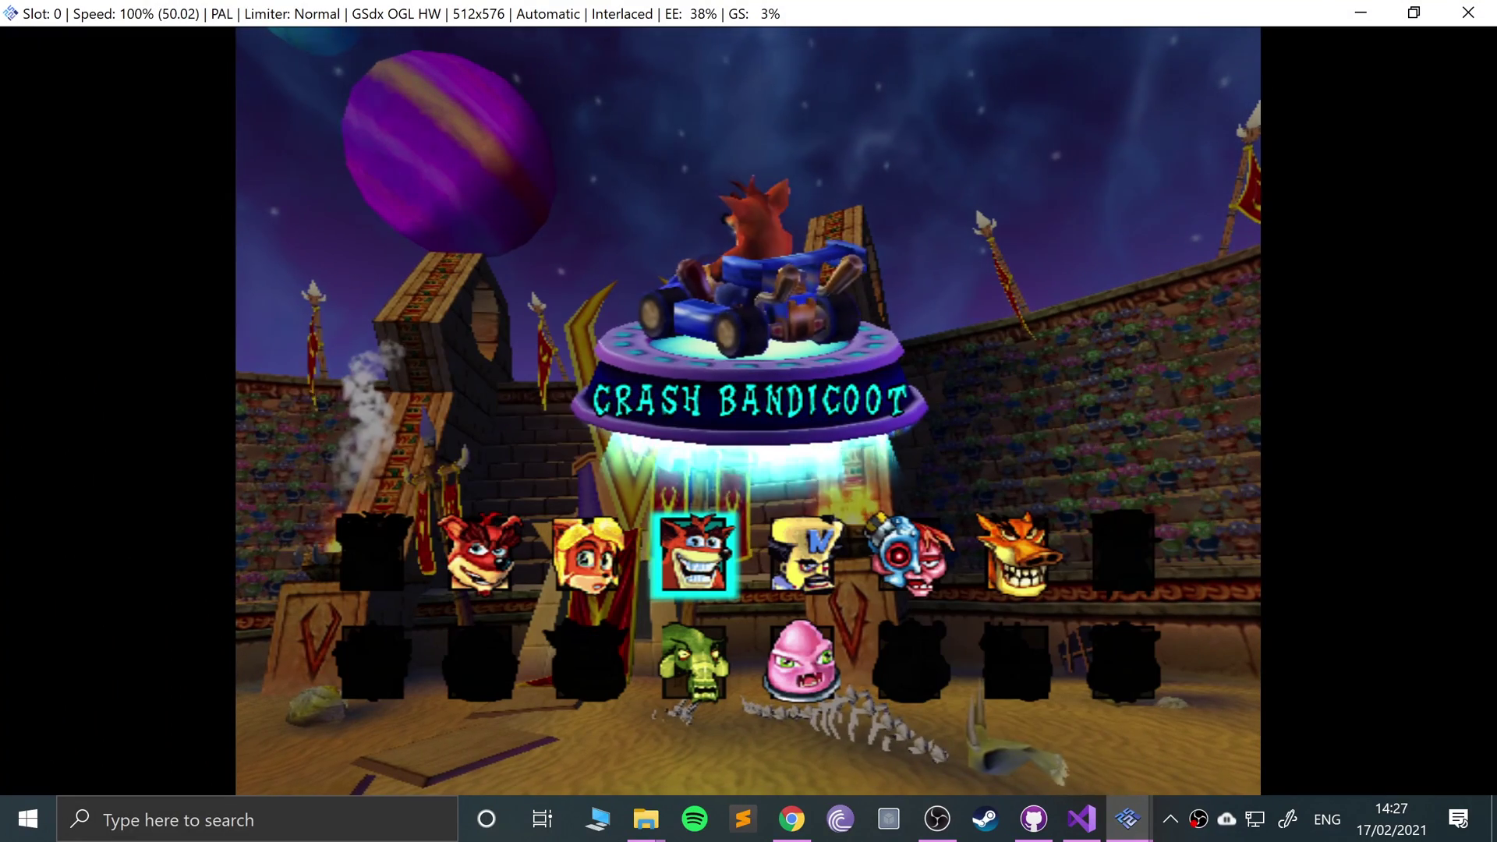
key("Return")
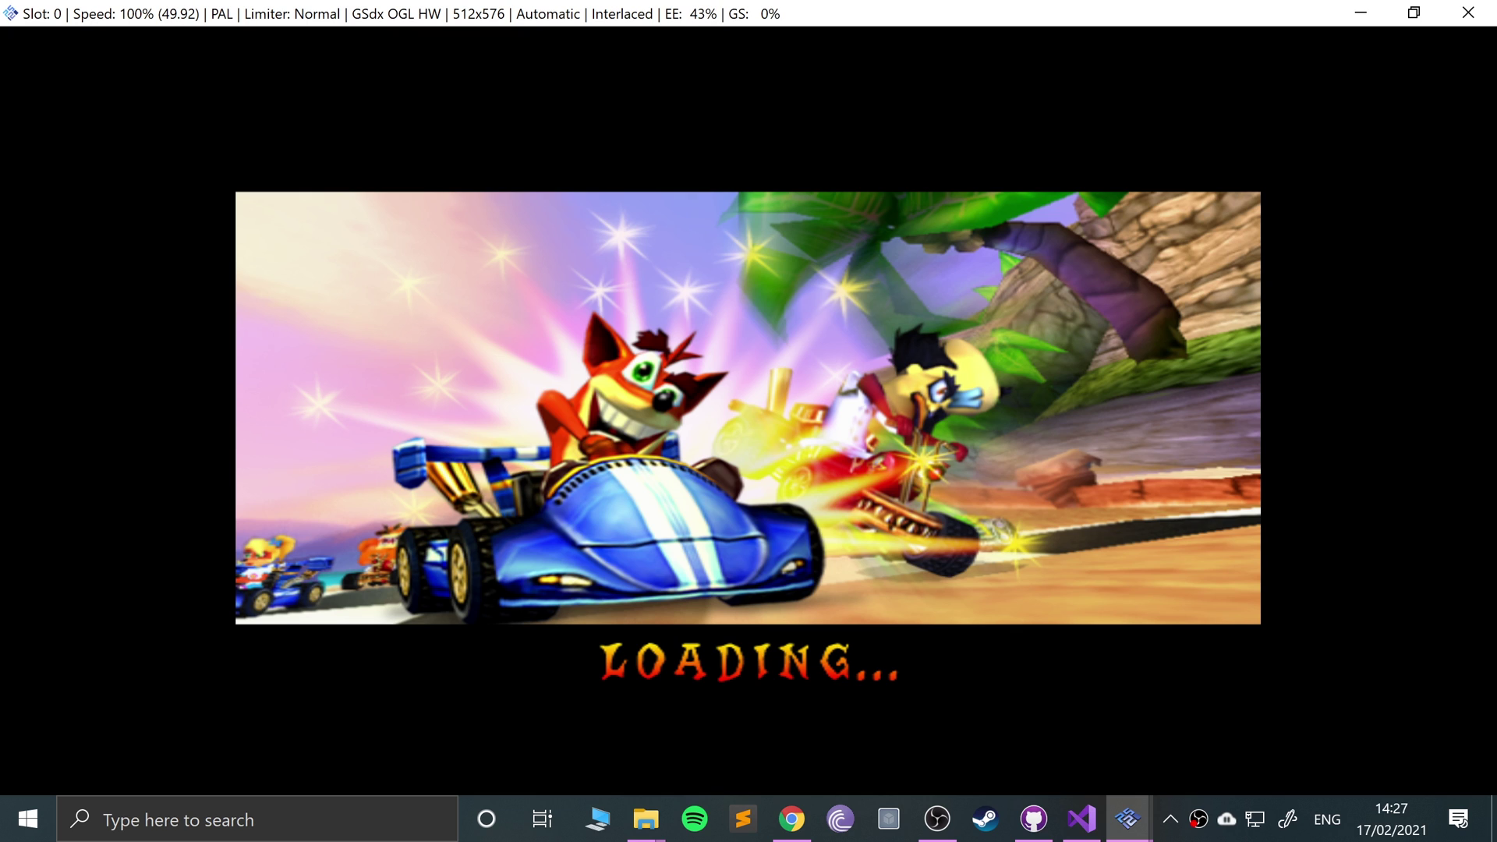
Switch the game to full screen and back to windowed display
key("alt+Return")
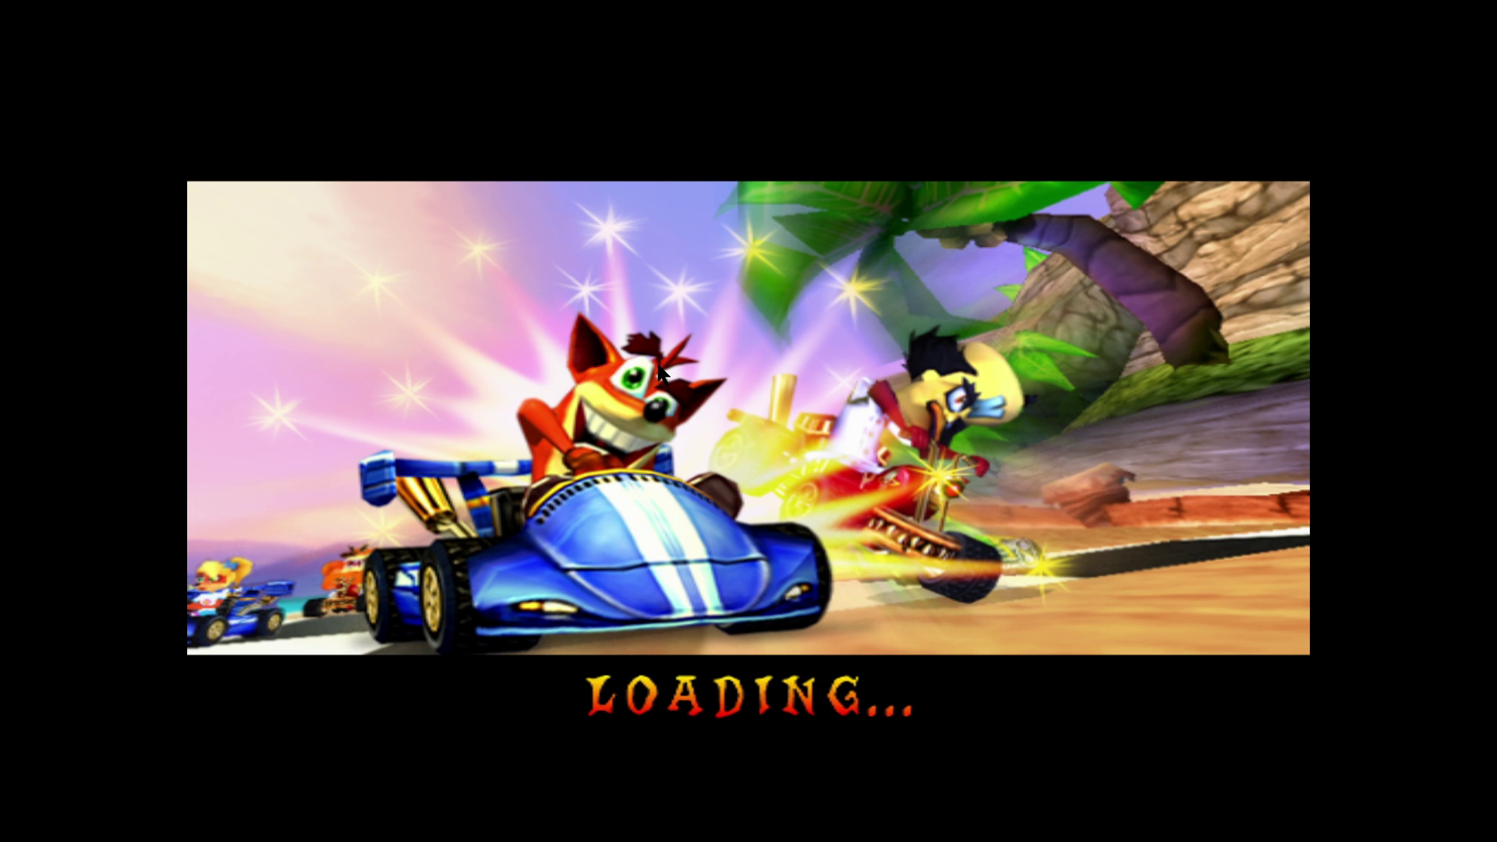
key("alt+Return")
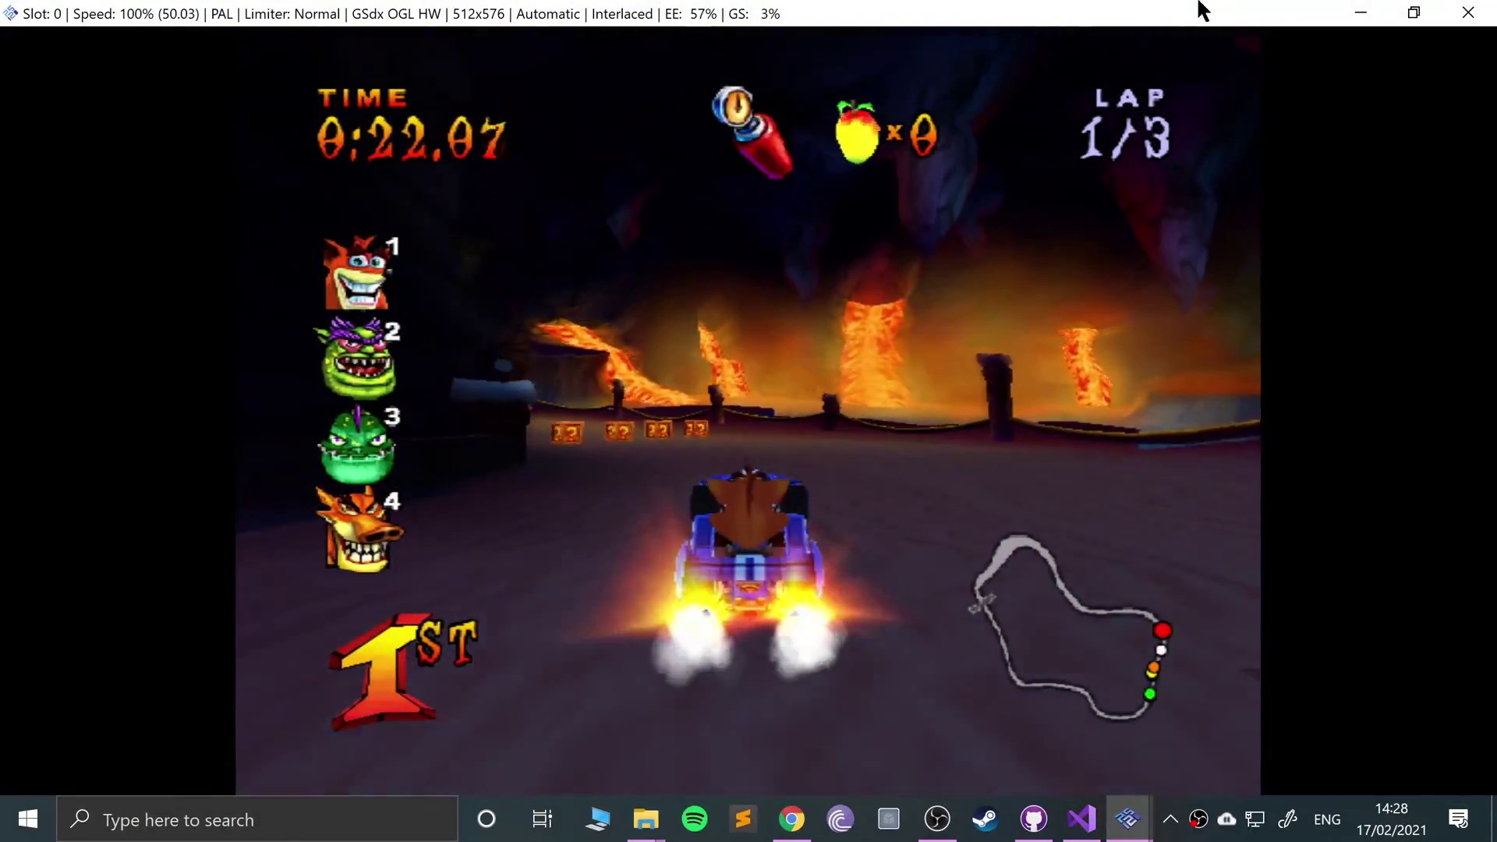
Minimize the running game and save its state to Slot 0
left_click(1361, 12)
left_click(401, 313)
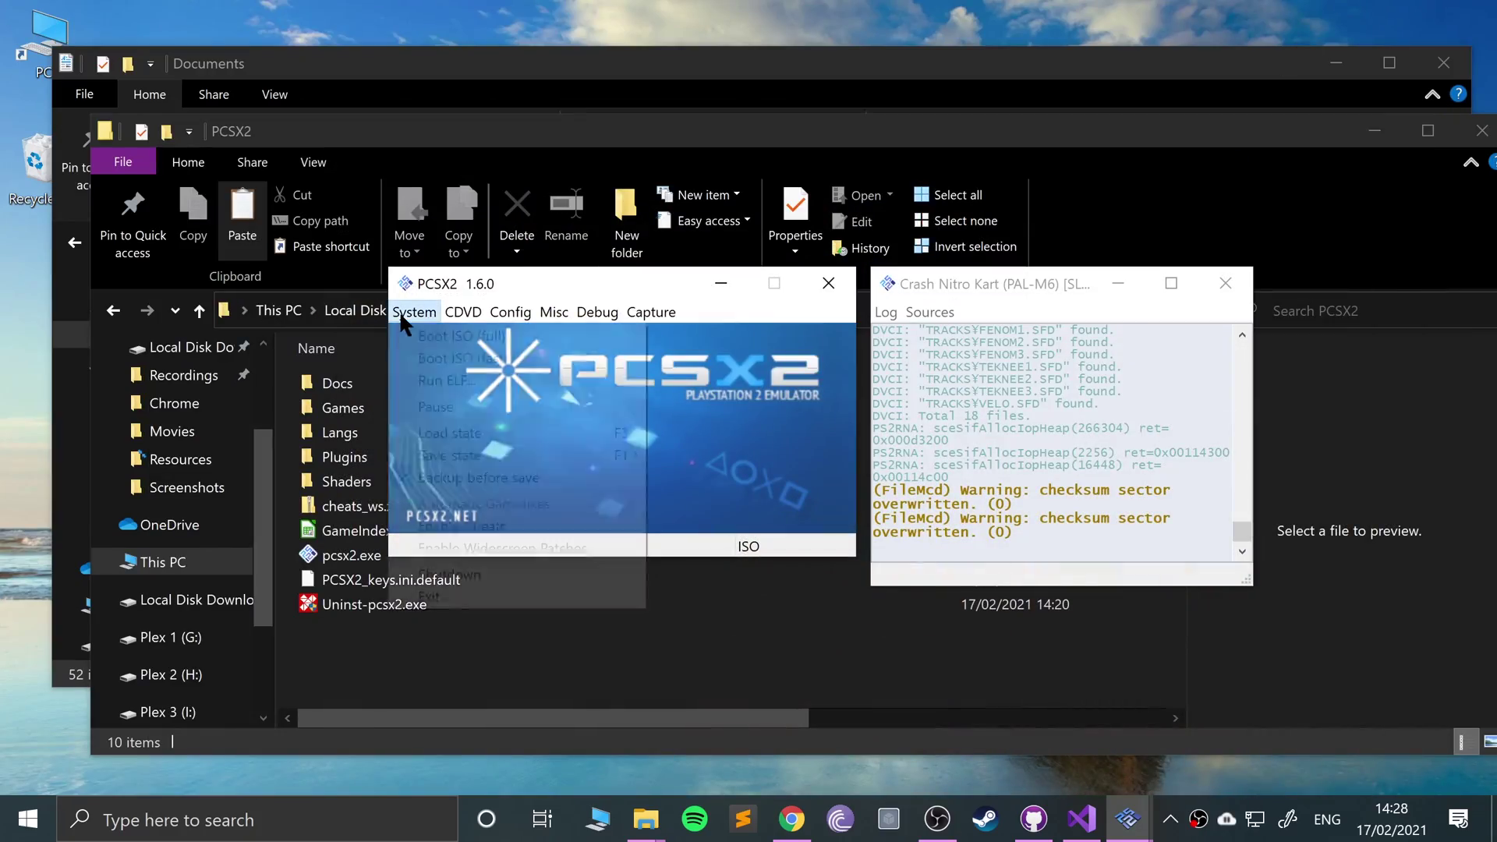
mouse_move(478, 455)
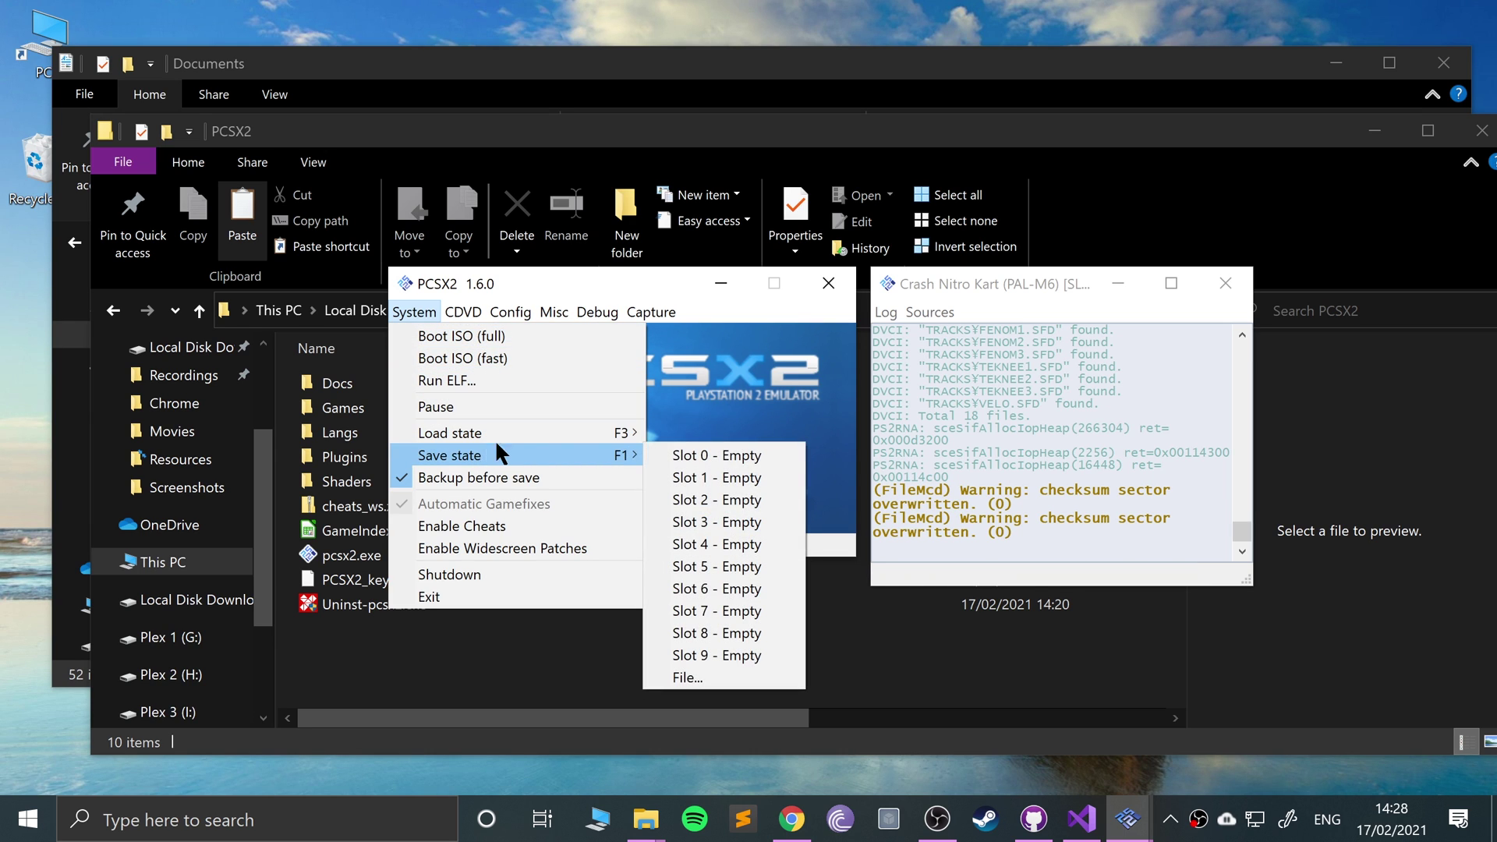
left_click(705, 449)
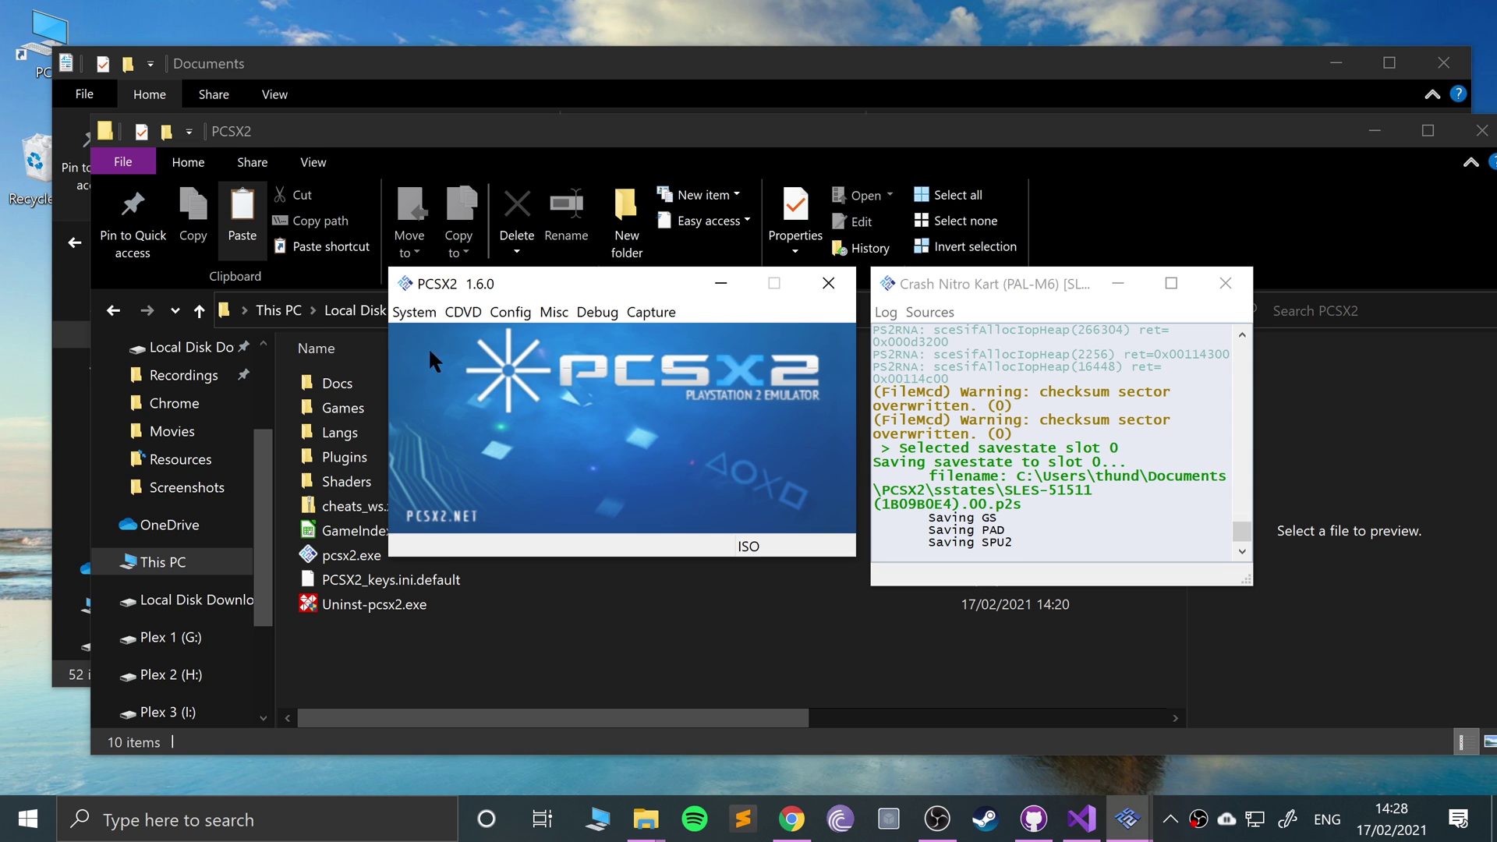
Shut down the running emulated system
left_click(403, 311)
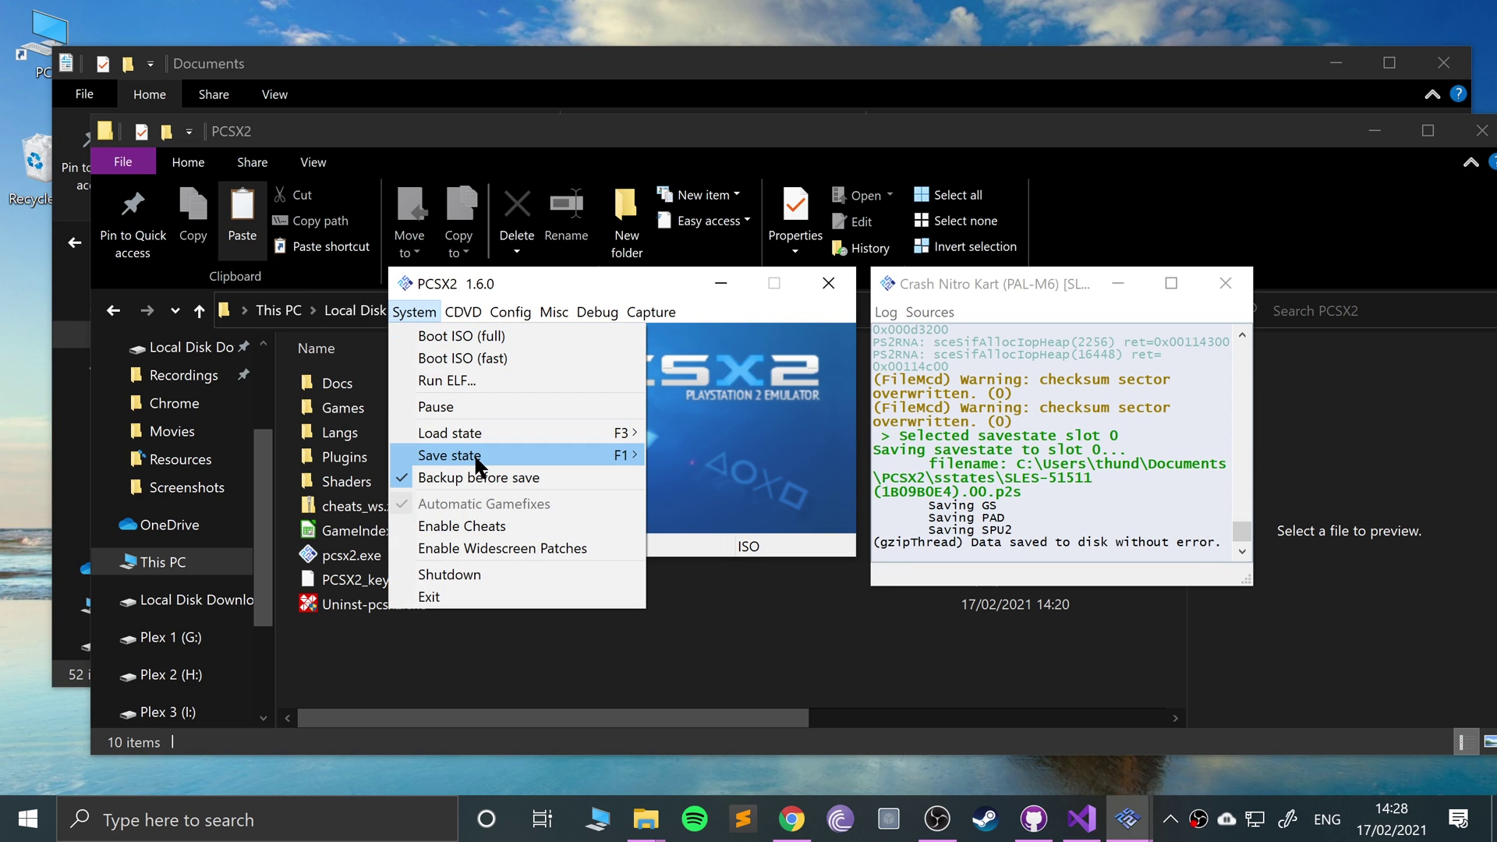
mouse_move(474, 454)
left_click(527, 574)
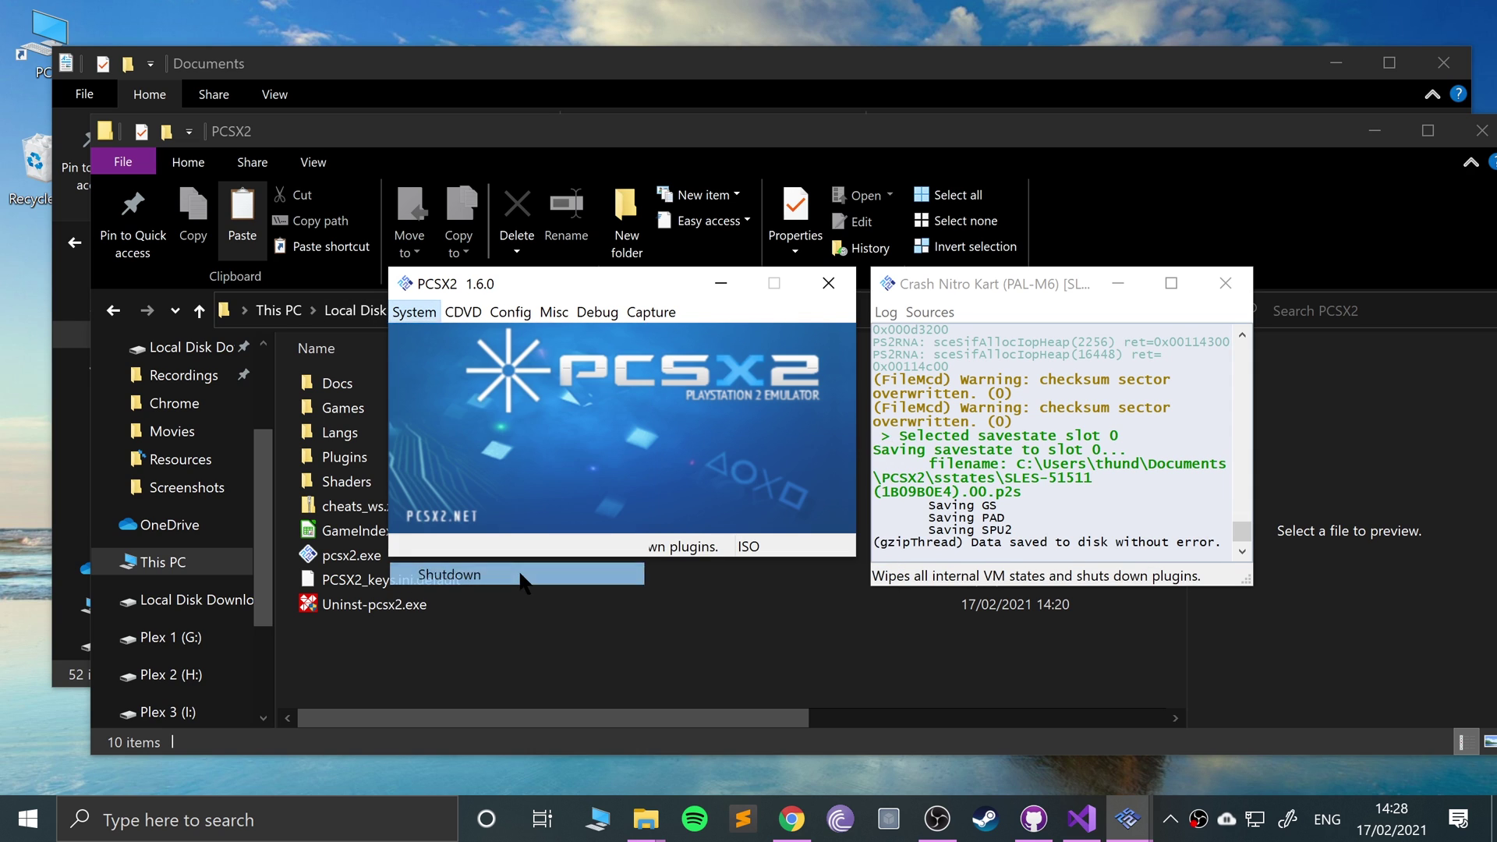
Return to the main emulator window and boot the ISO with the fast option
mouse_move(1124, 815)
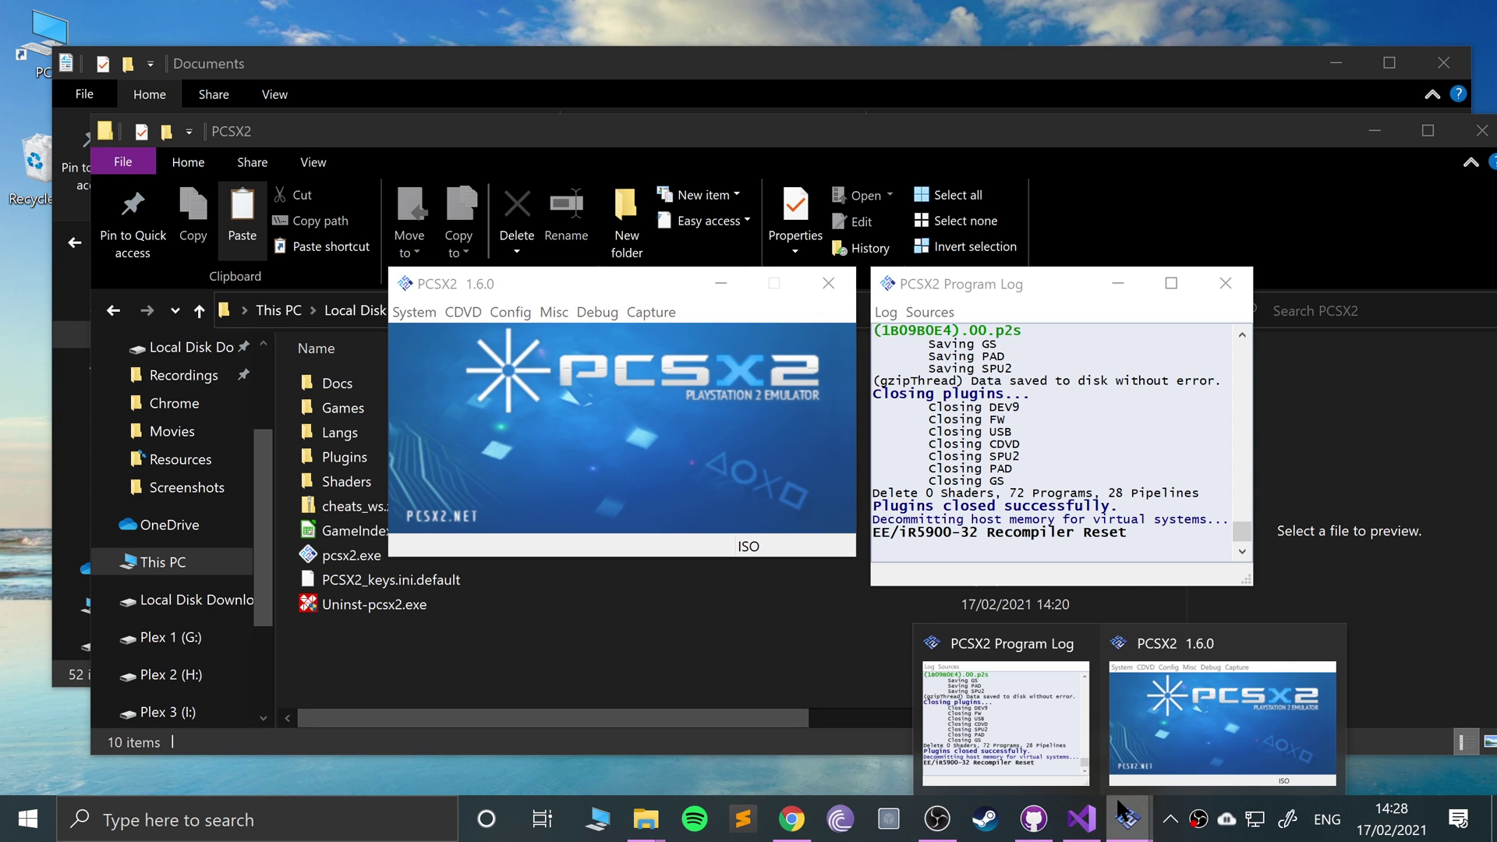
left_click(1139, 743)
left_click(412, 312)
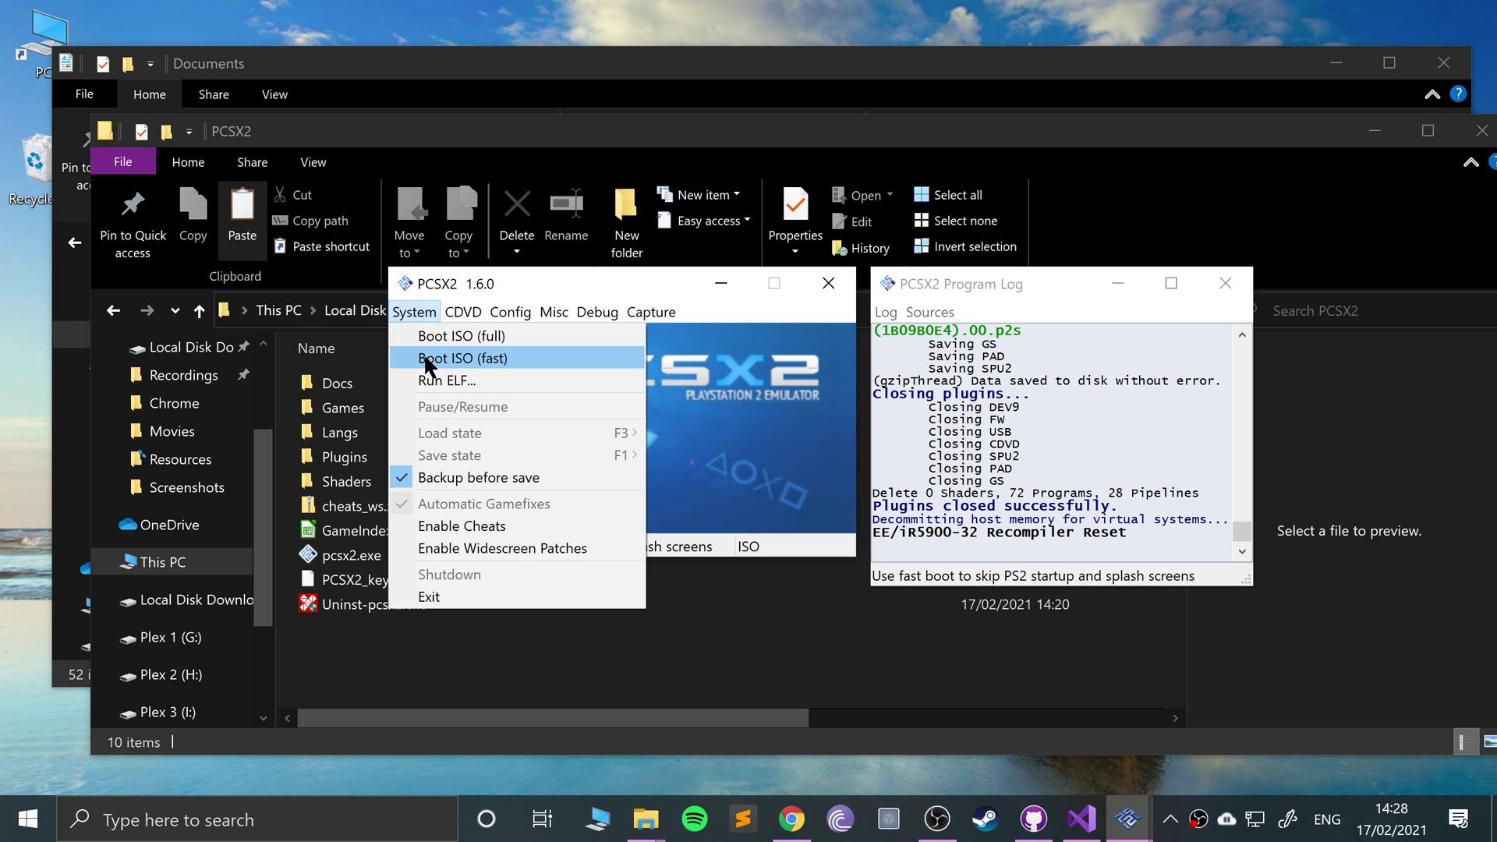
left_click(425, 360)
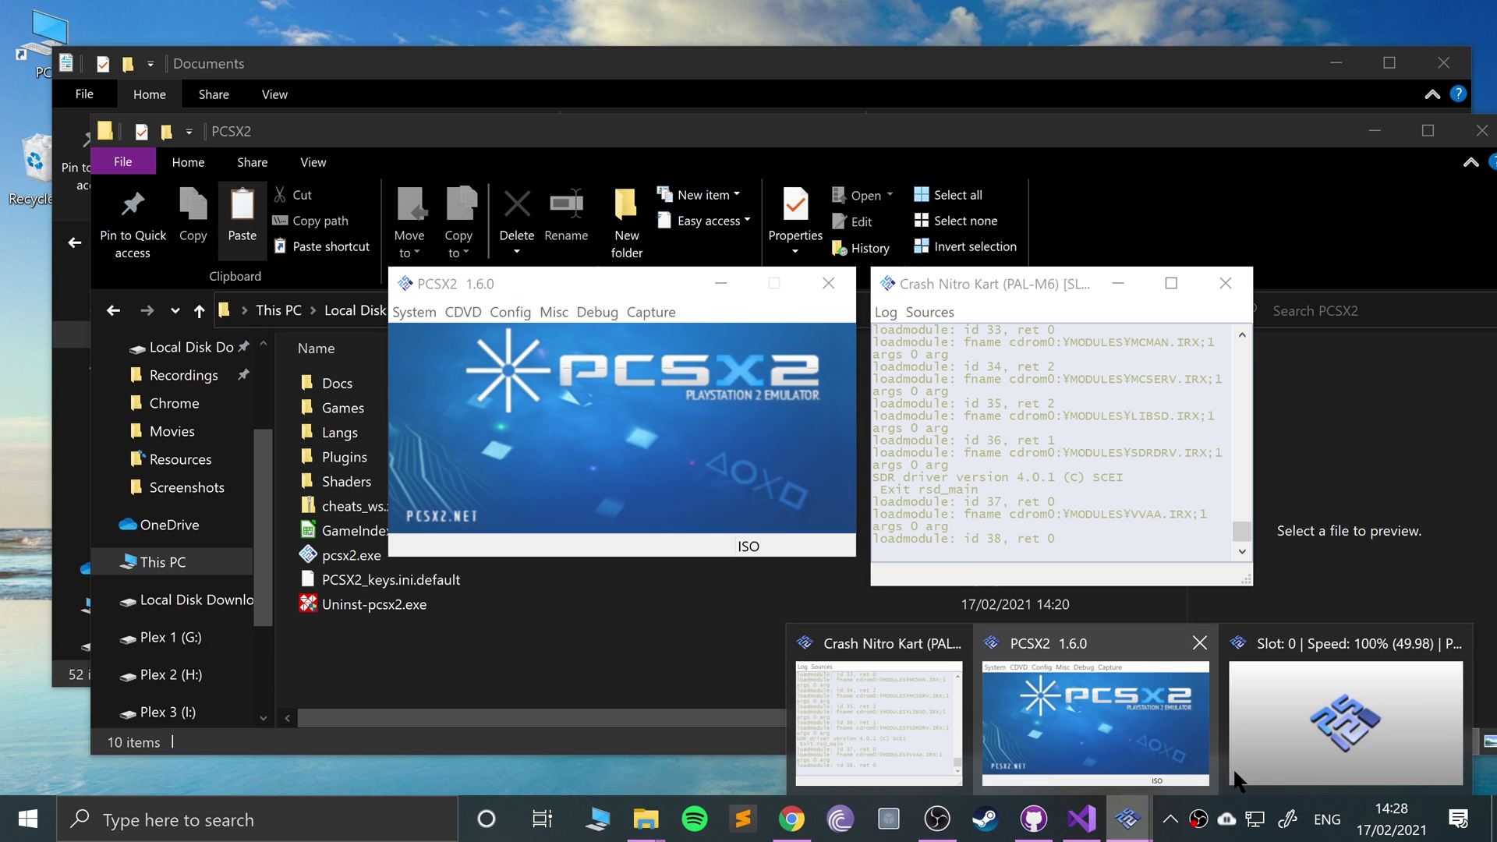
Bring the rebooted game window to the front and choose English as its language
left_click(1361, 742)
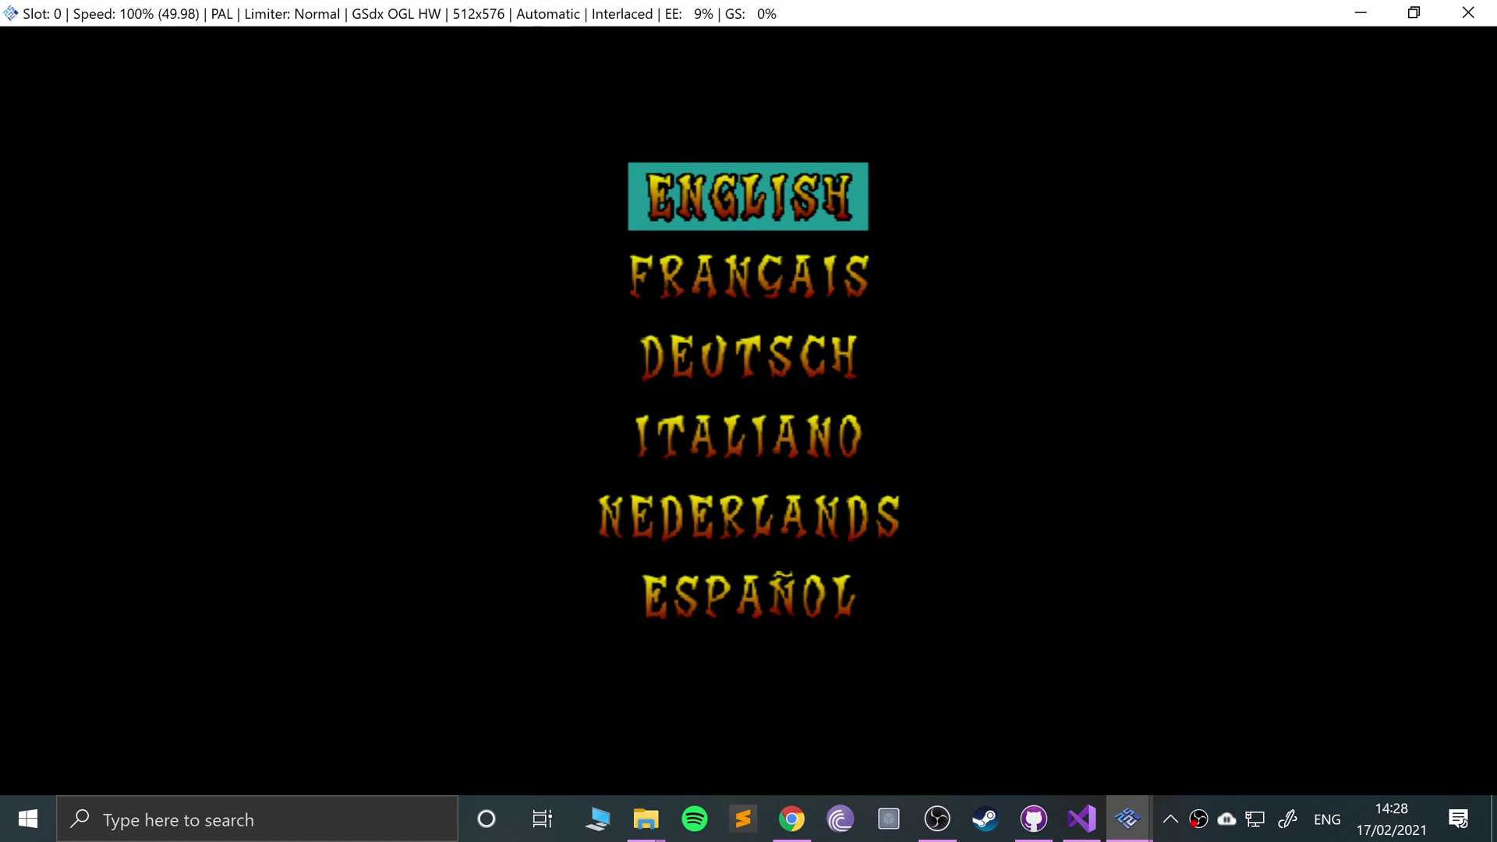
key("Down")
key("Down")
key("Up")
key("Up")
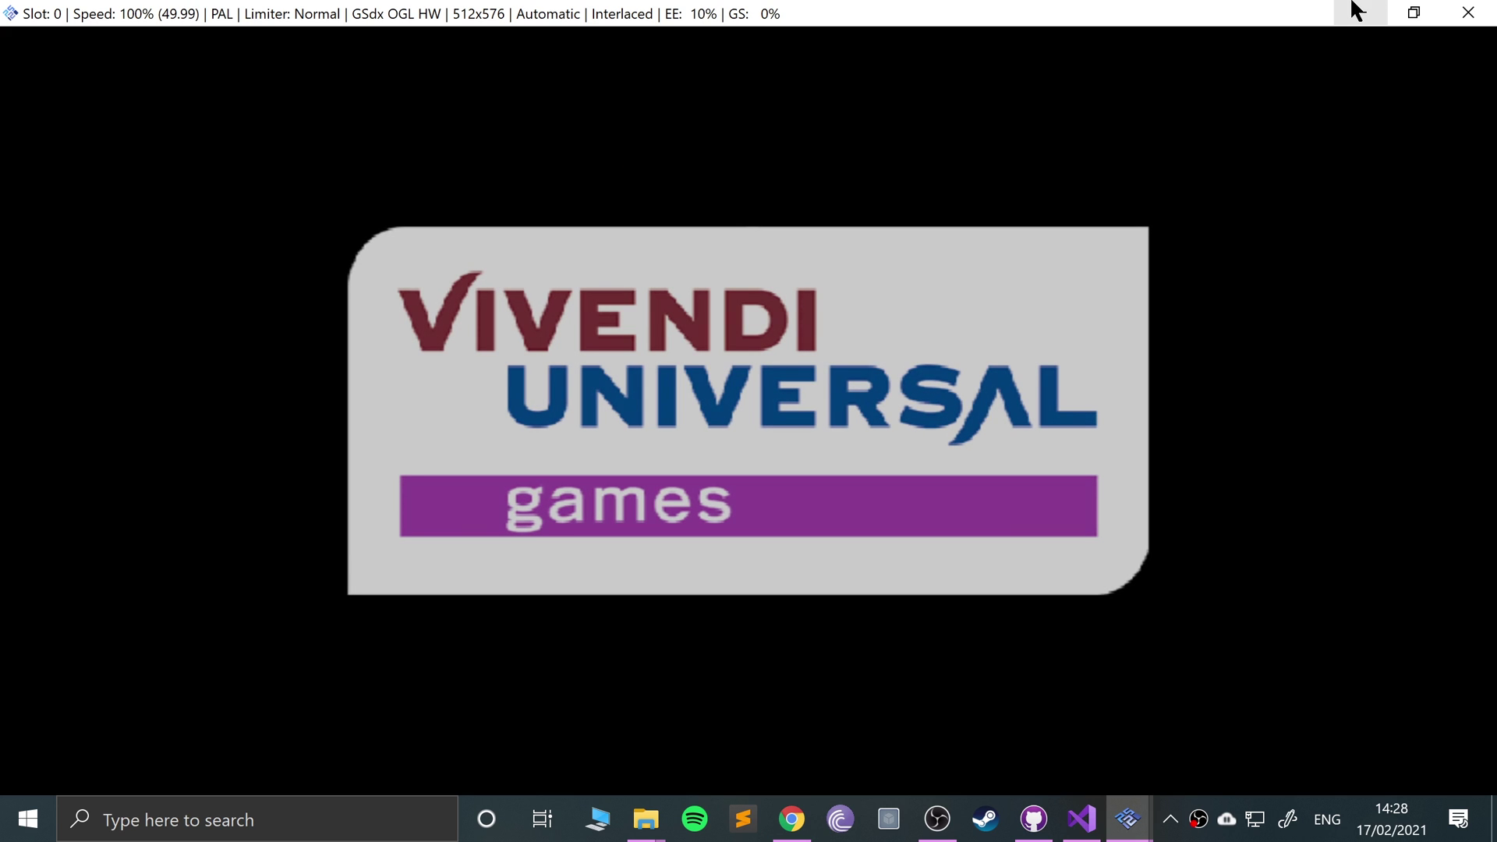
Minimize the game window and view the load and save state slots and the dialog for saving a state to a file
left_click(1357, 11)
left_click(396, 312)
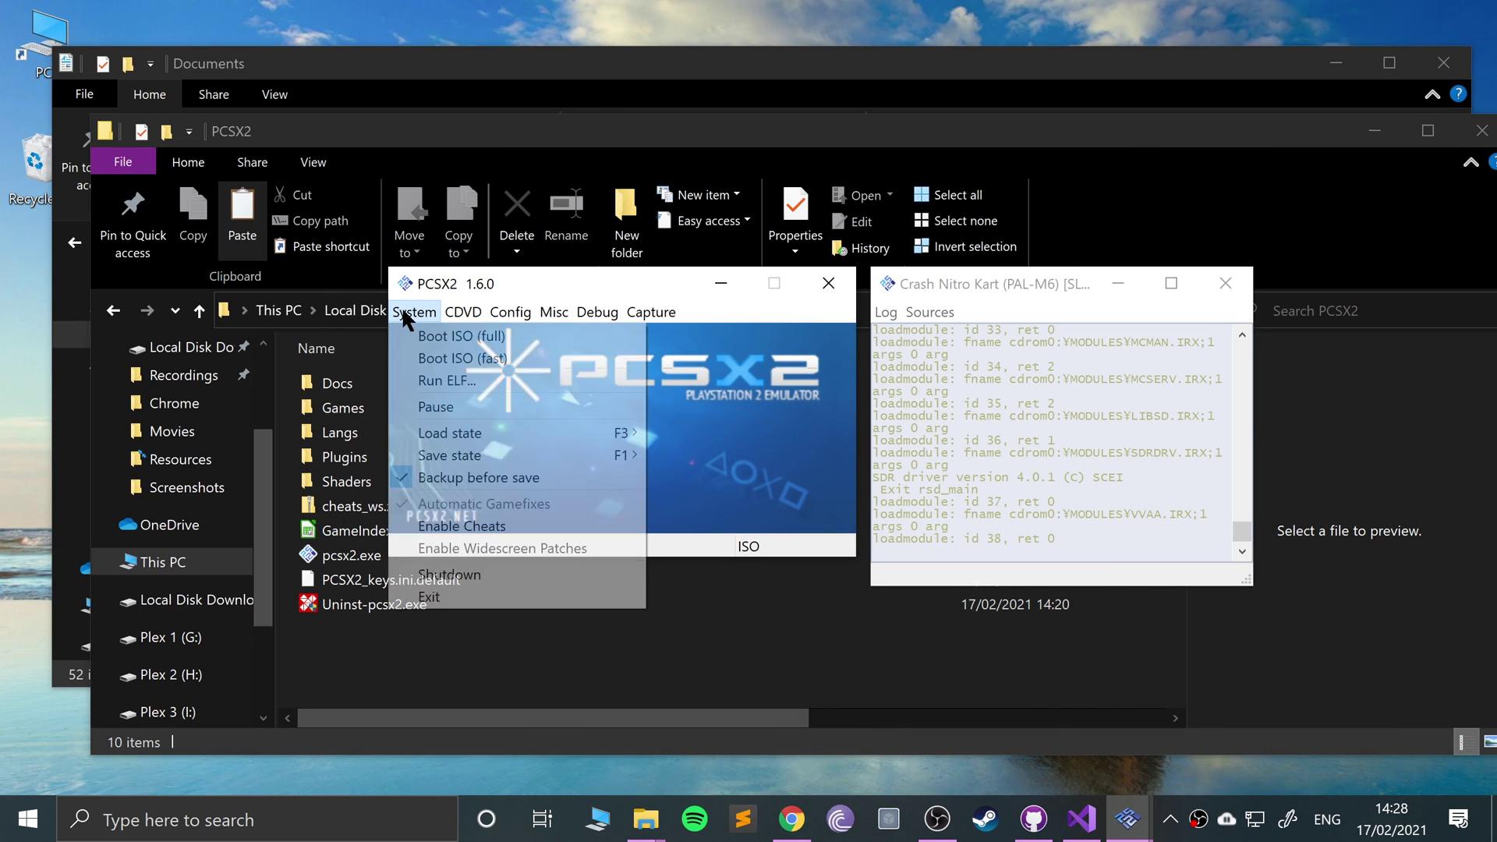
mouse_move(484, 425)
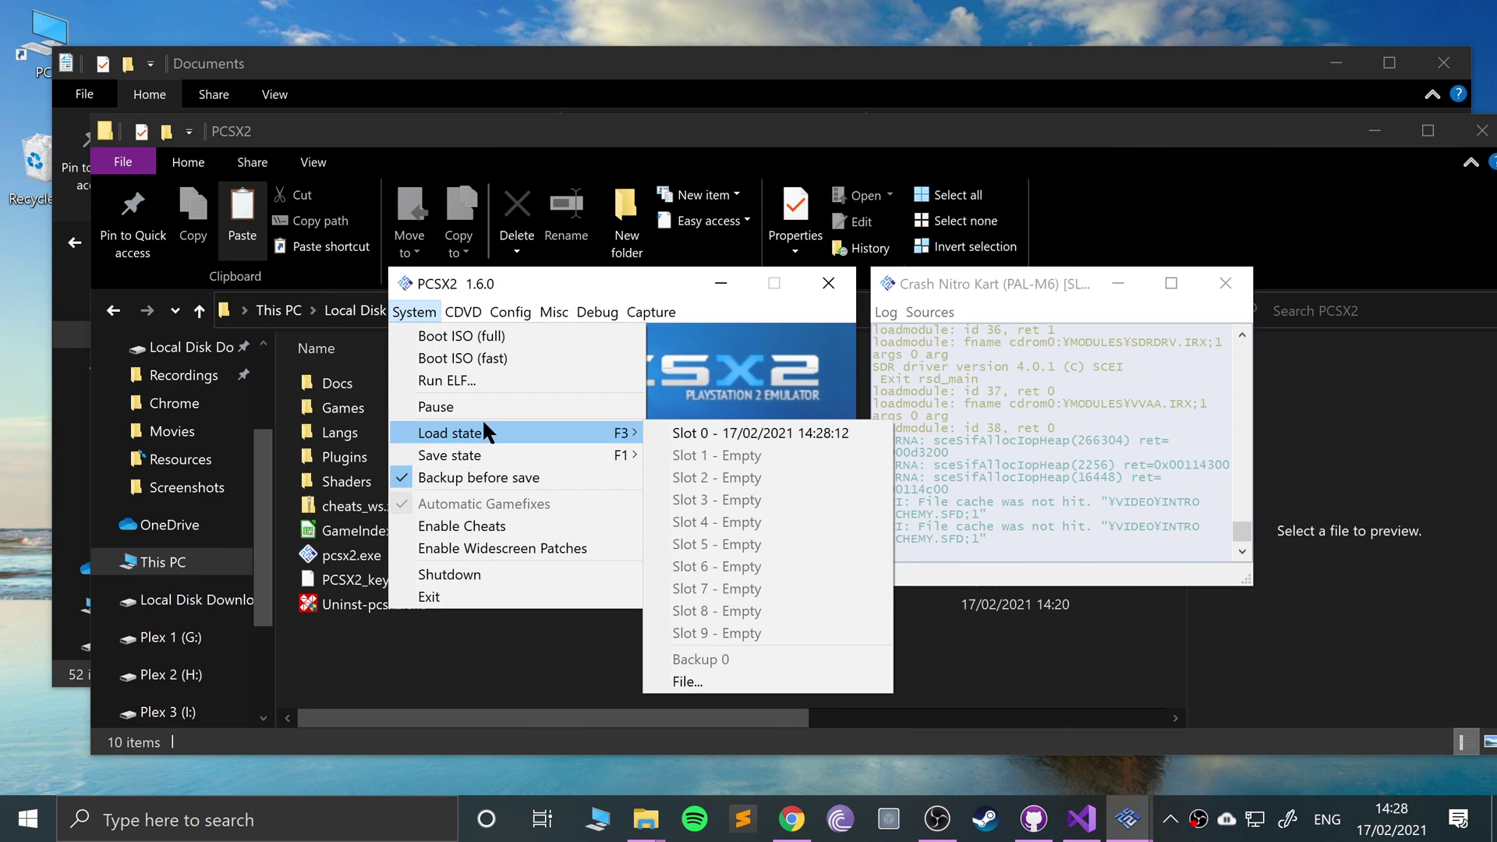
mouse_move(503, 451)
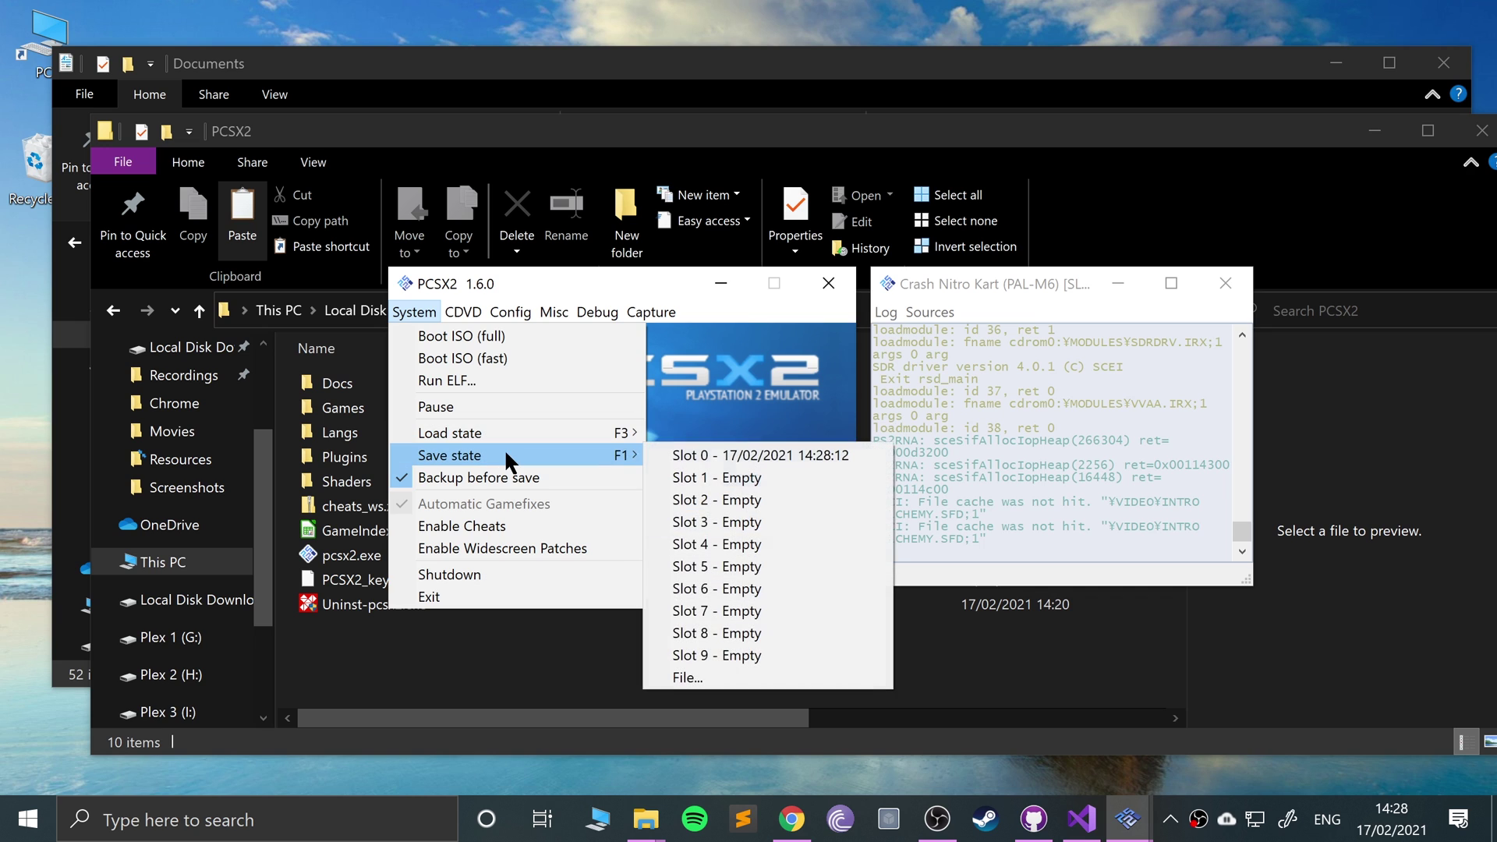
left_click(690, 677)
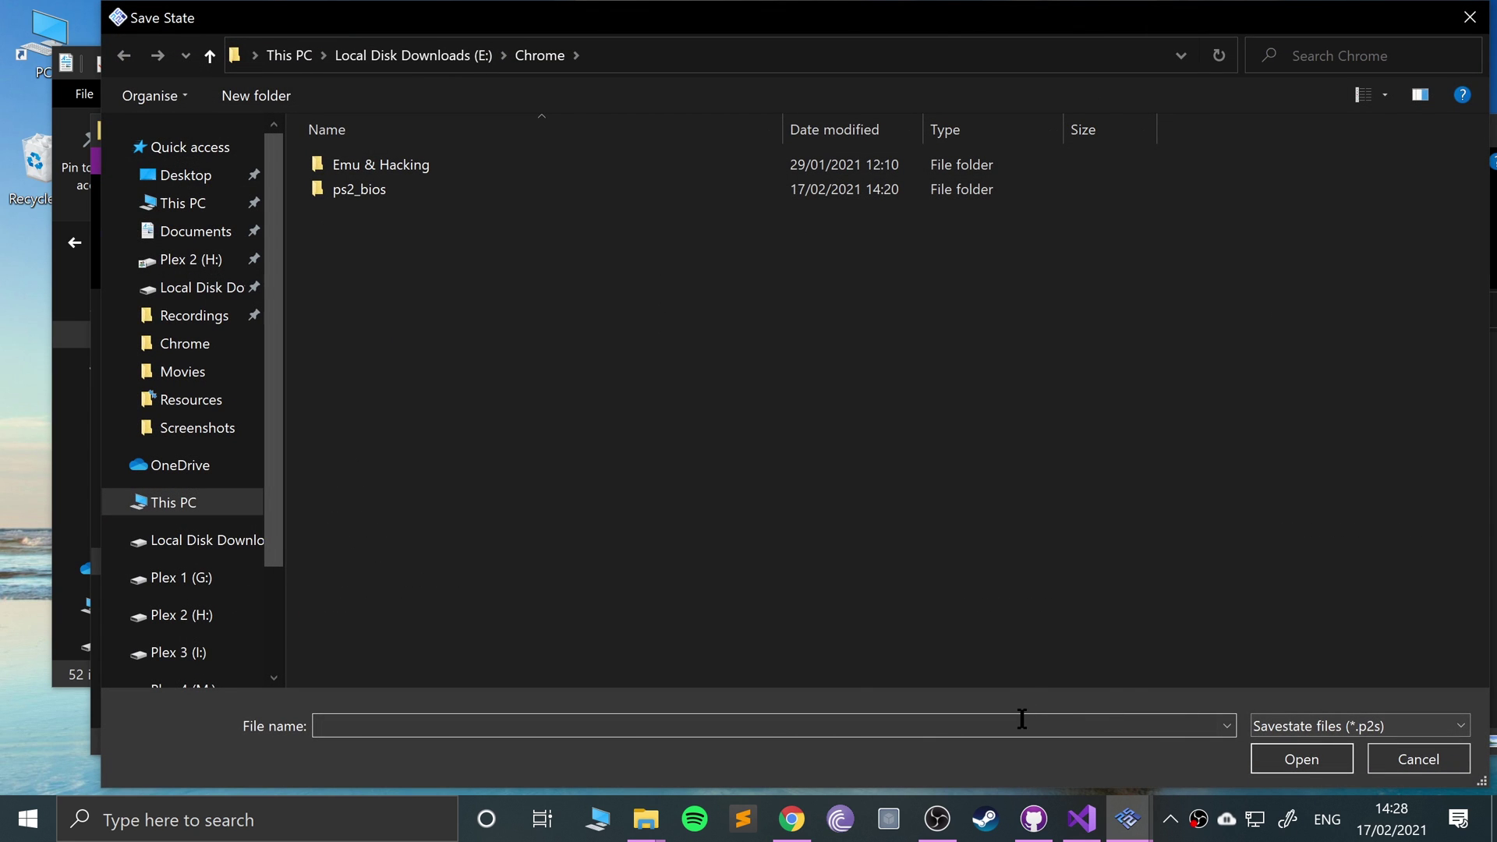
left_click(1428, 758)
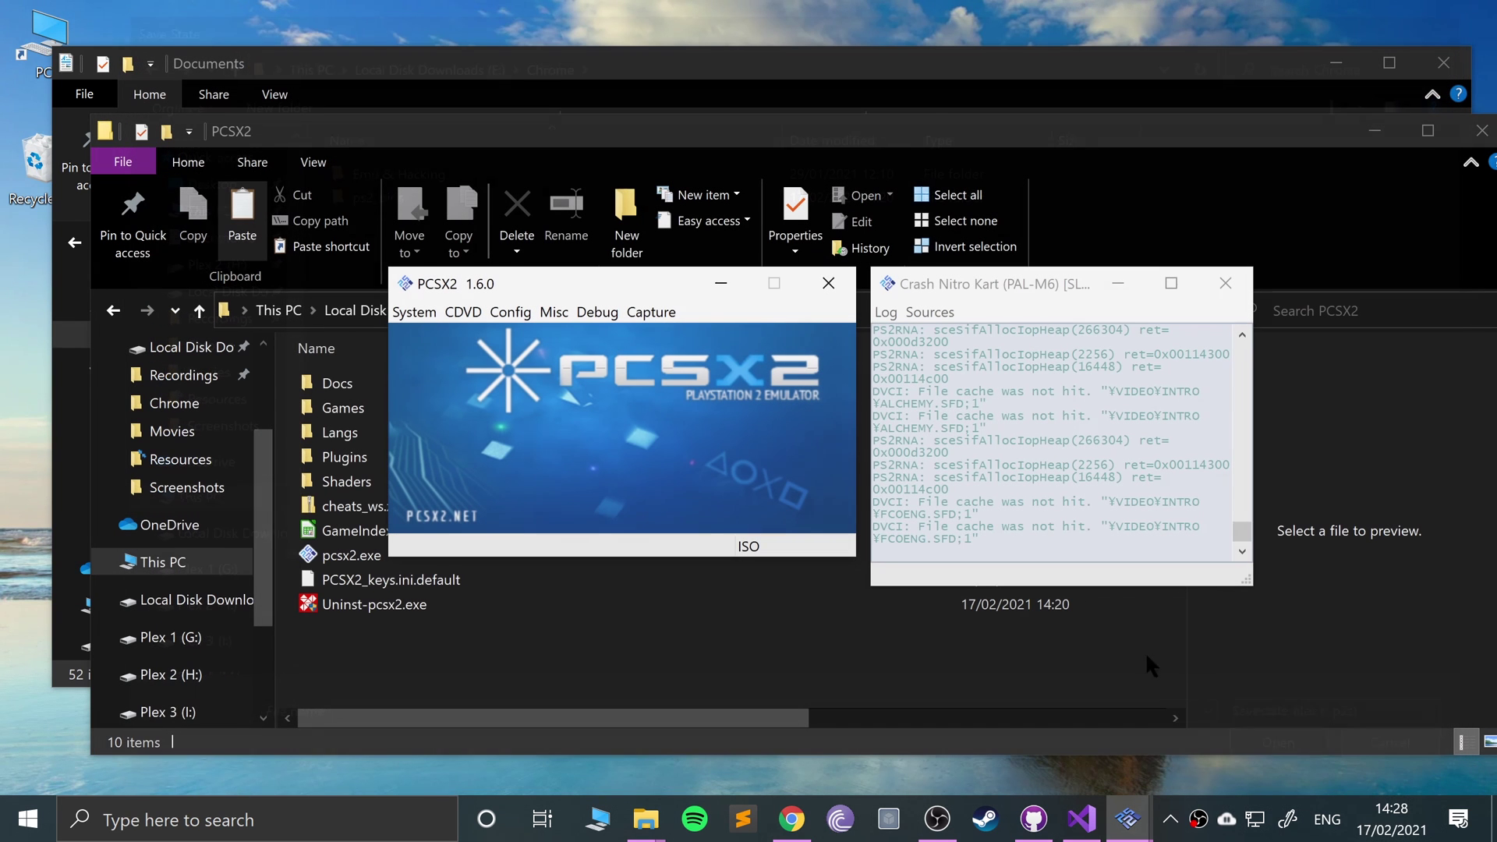
Load the saved state from Slot 0 and bring the game window to the front
left_click(405, 315)
mouse_move(485, 434)
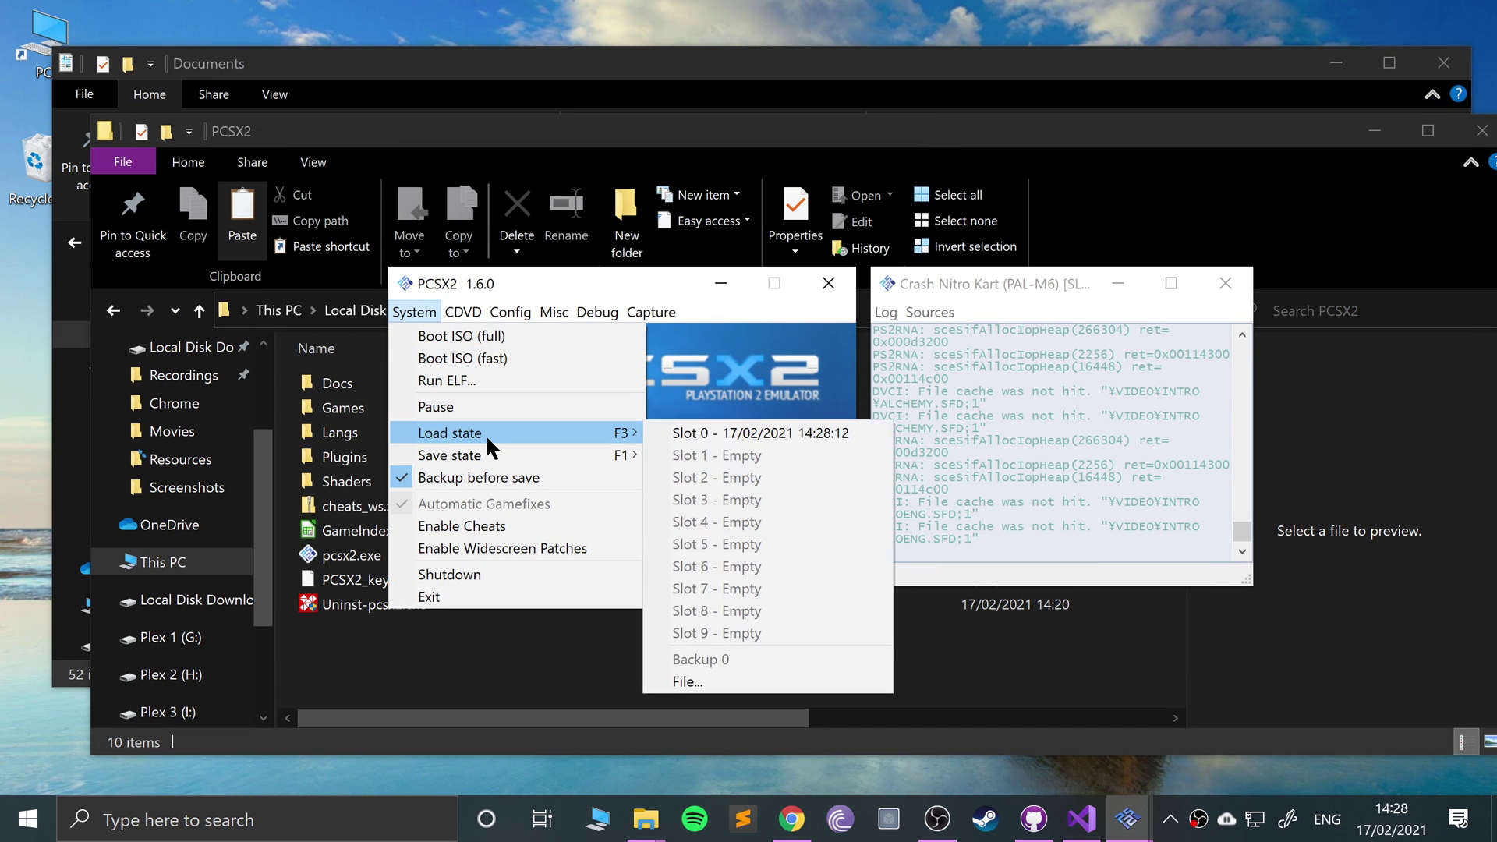
left_click(715, 433)
mouse_move(1128, 819)
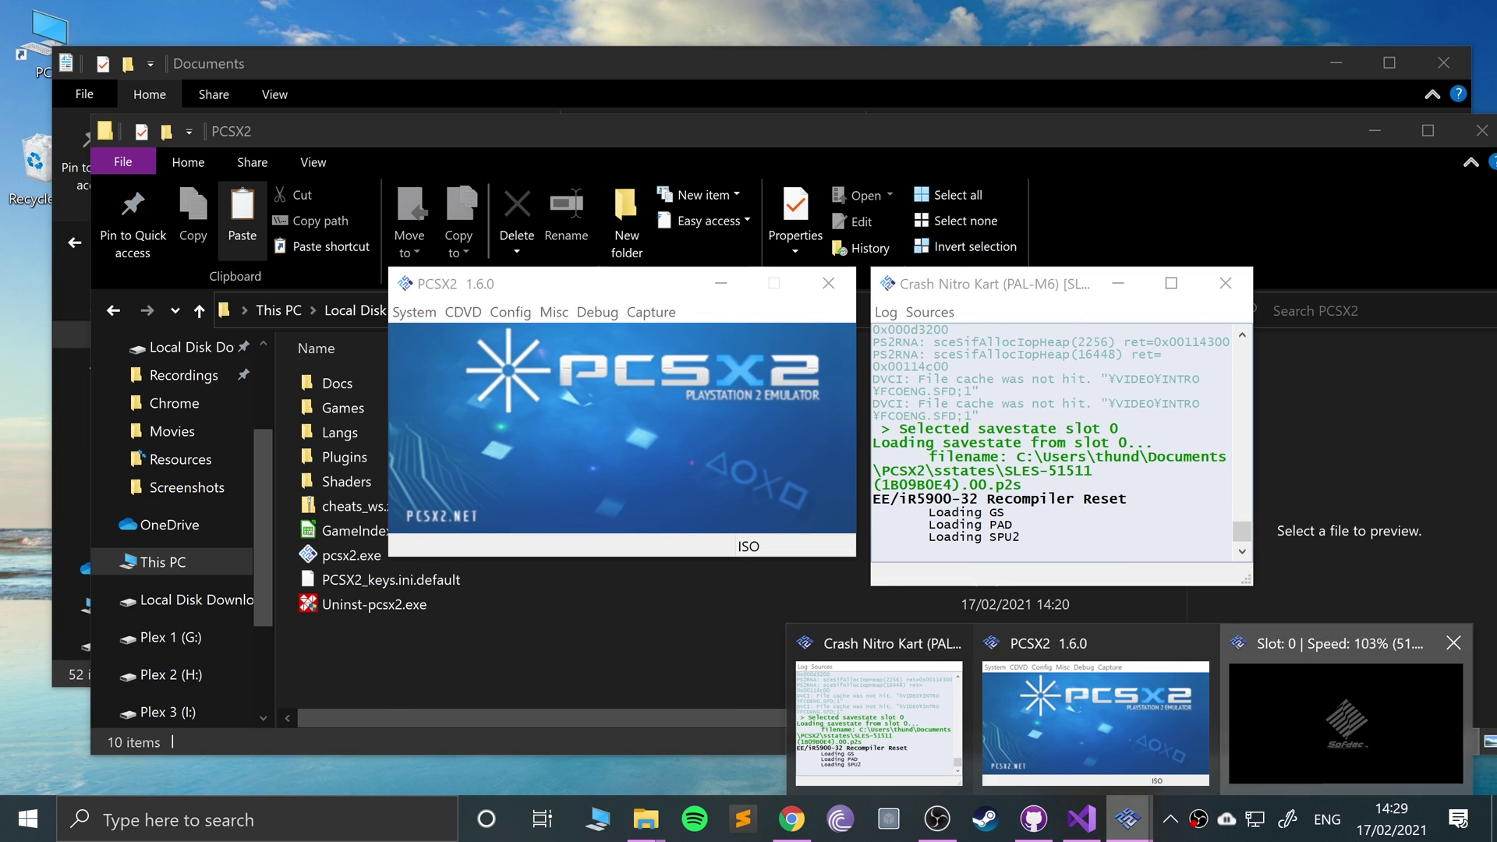
left_click(1348, 722)
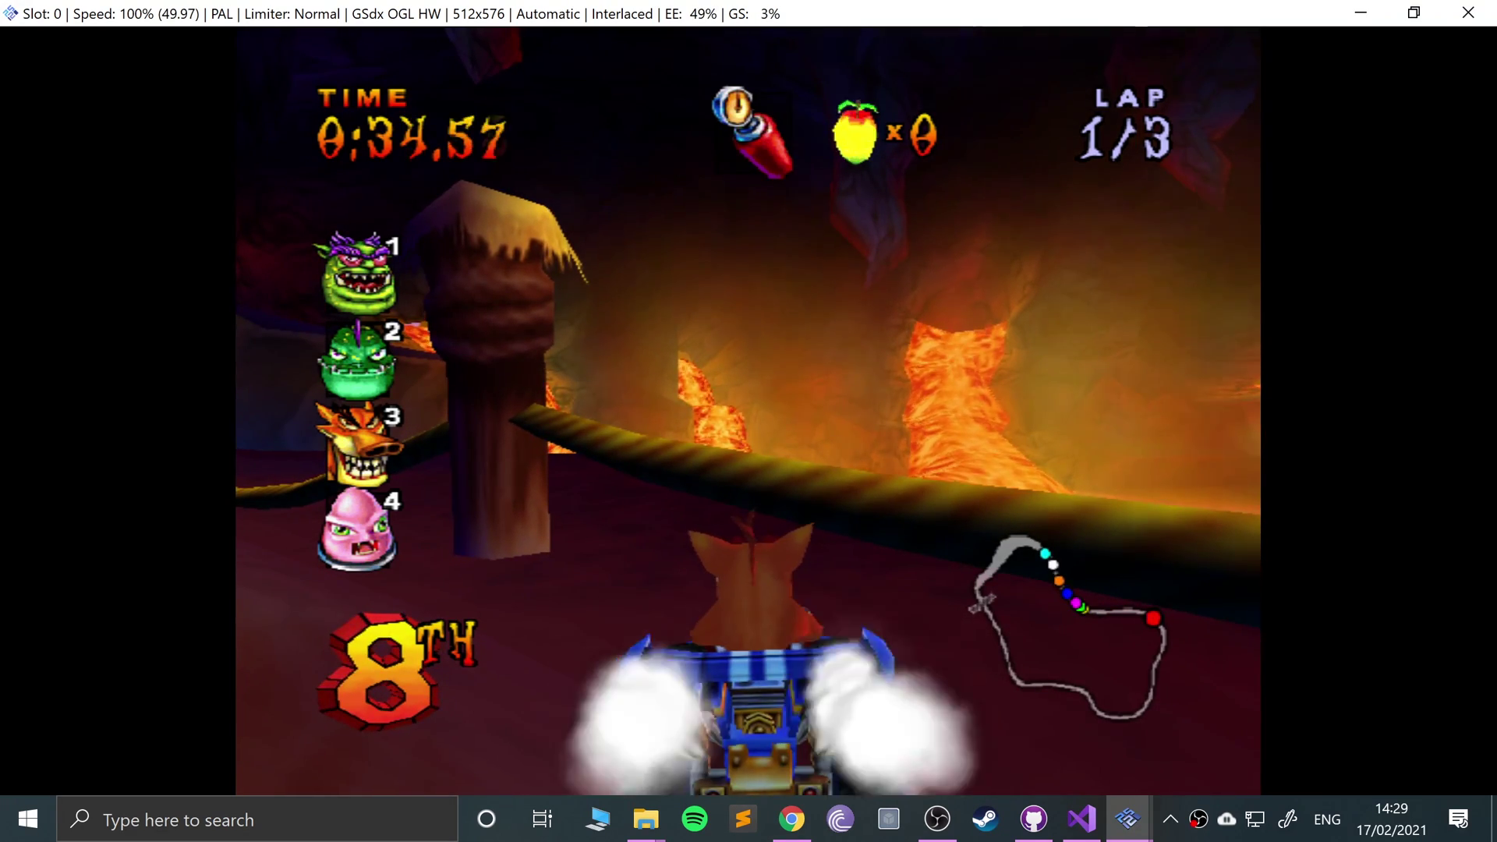
Close the game window and shut down the emulated system
left_click(1449, 18)
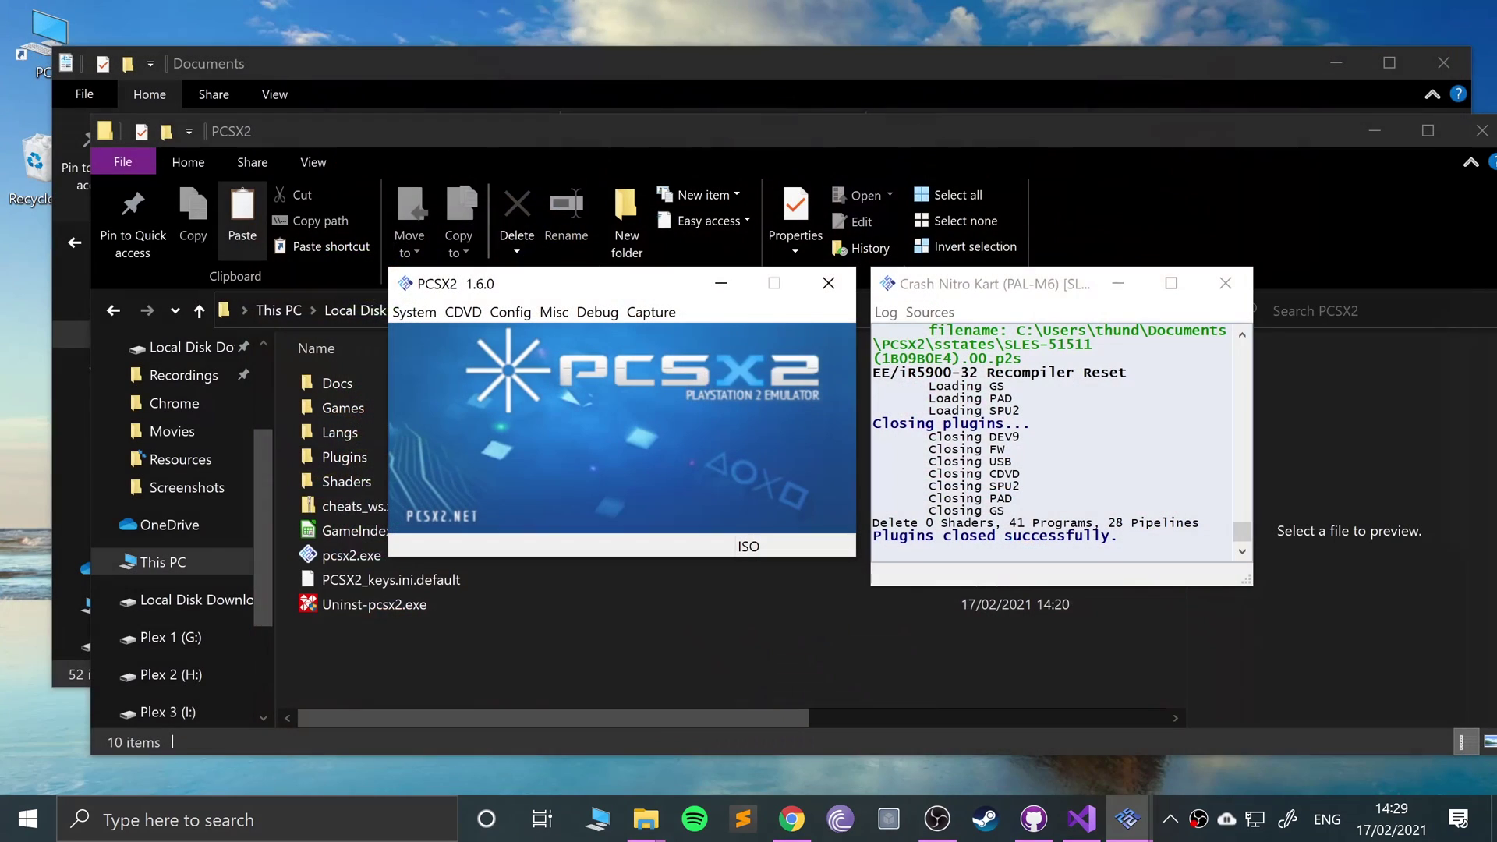
left_click(414, 312)
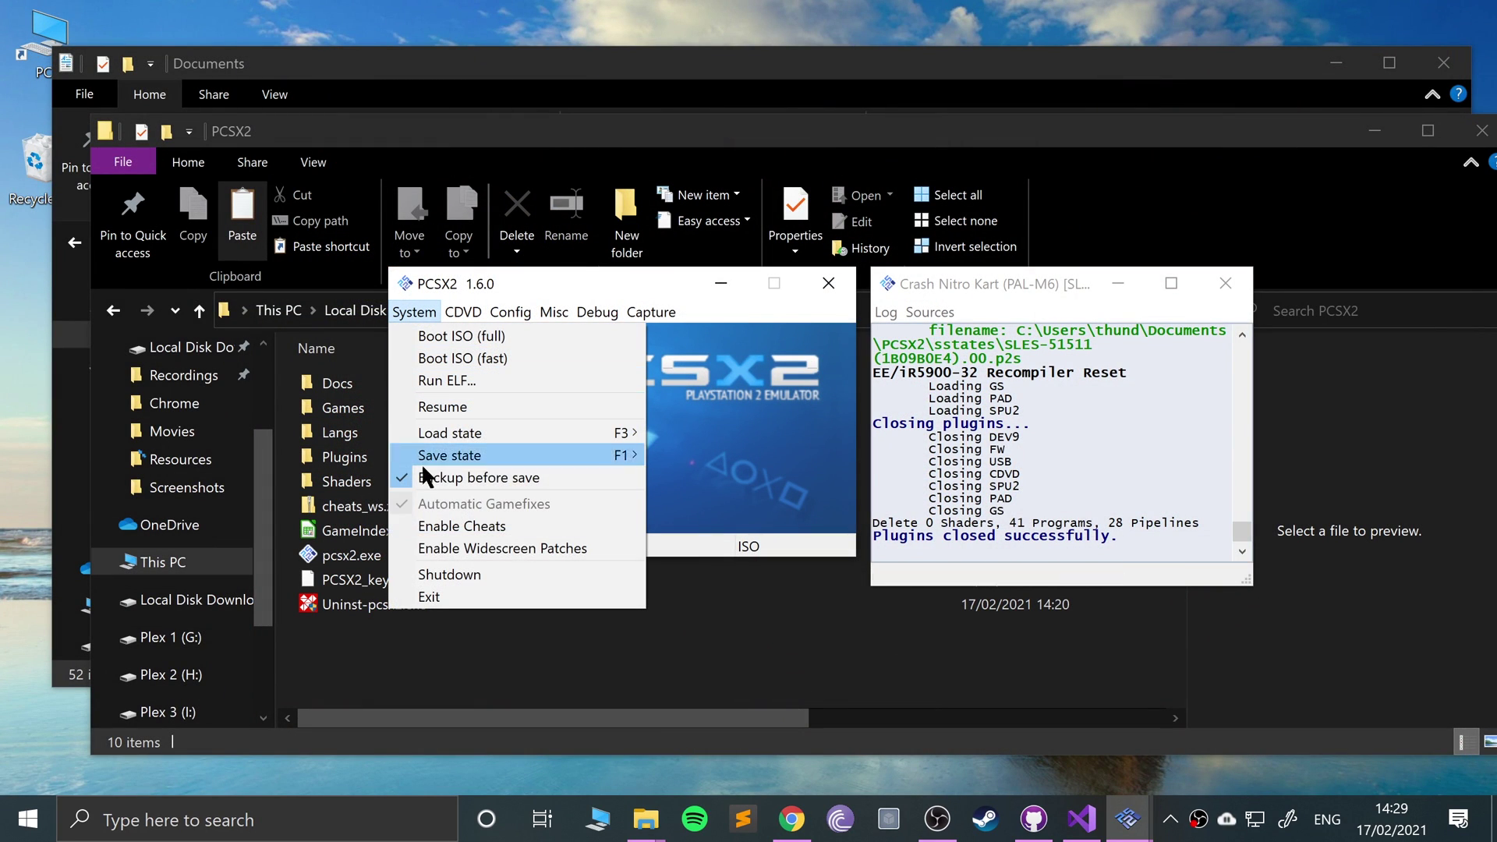
left_click(423, 575)
Enable Multitap 1 in the emulator's configuration
left_click(423, 311)
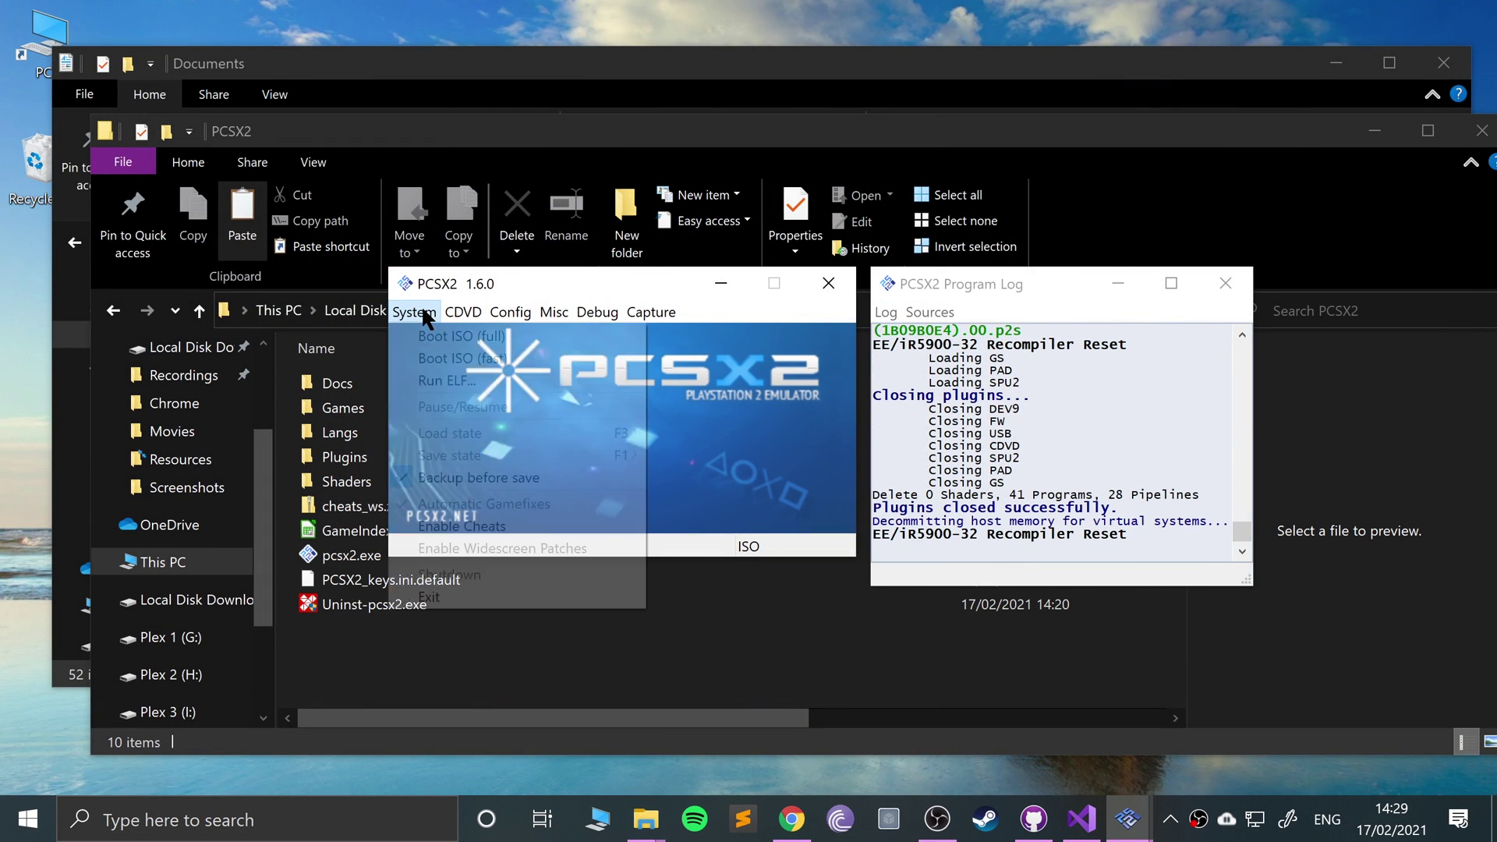
mouse_move(509, 314)
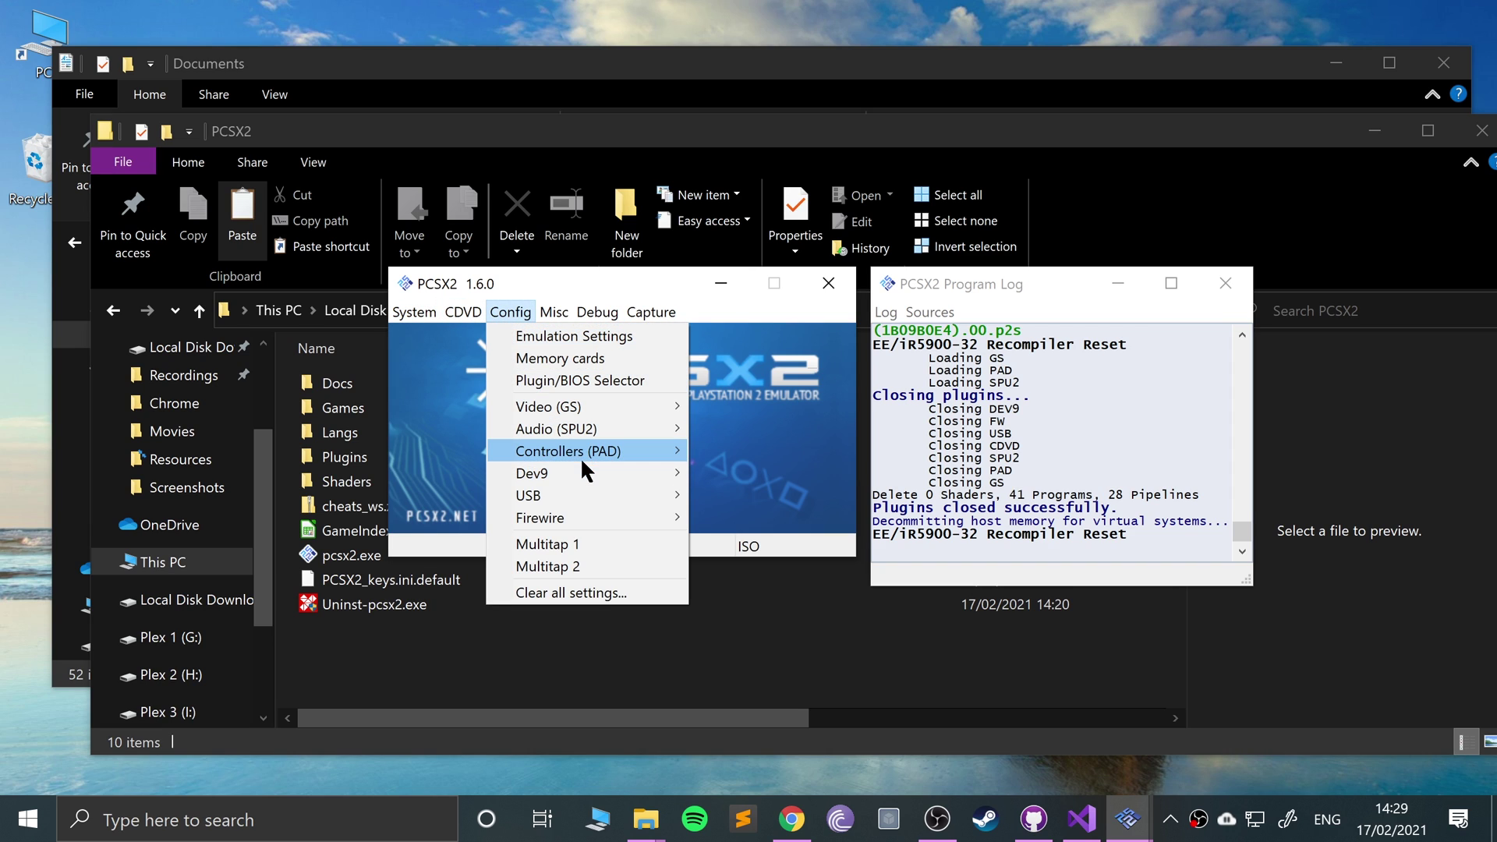
left_click(578, 544)
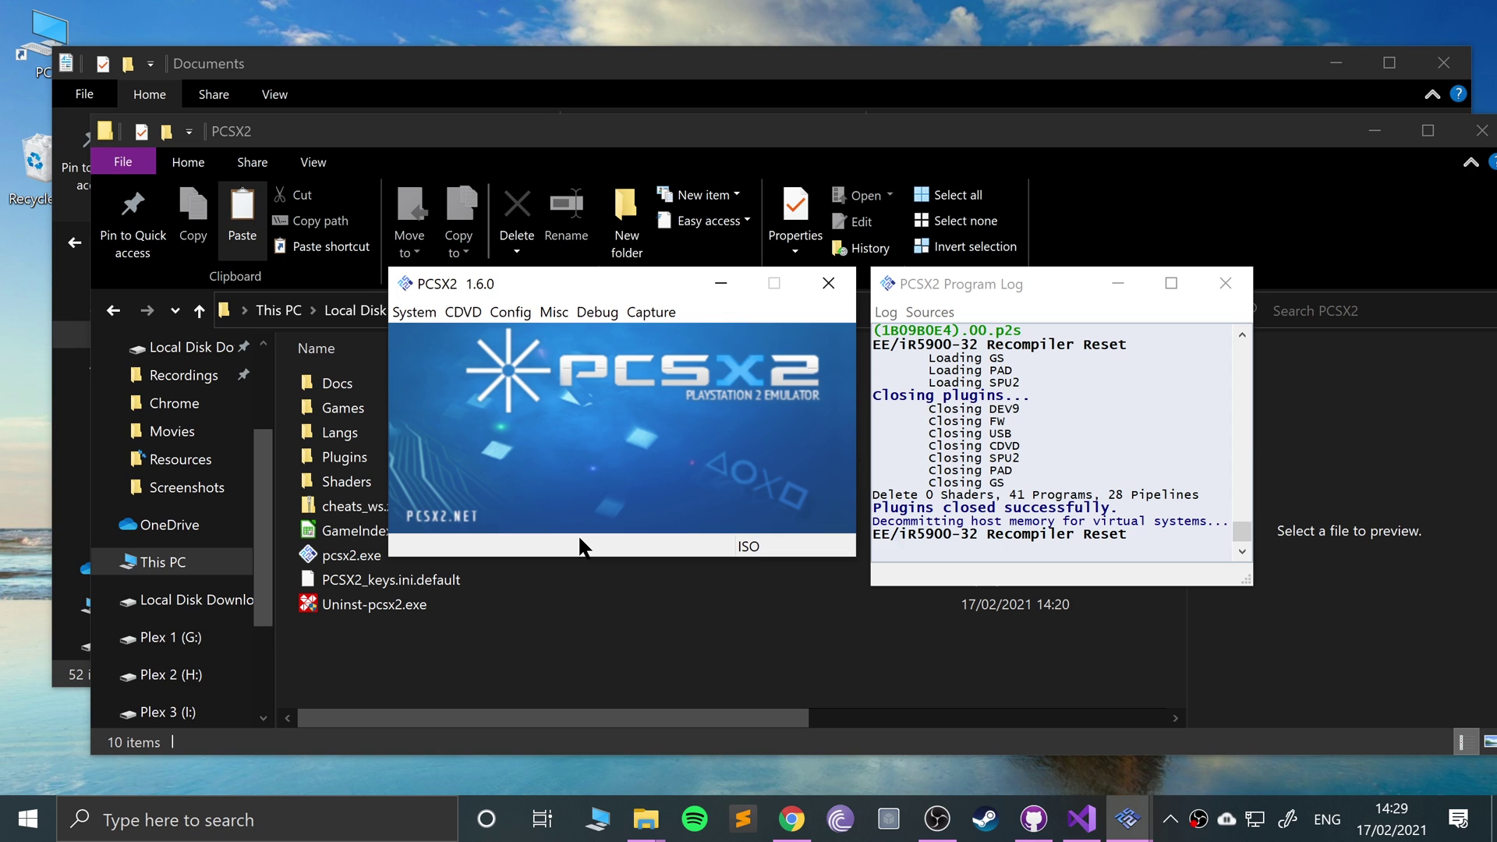
Enable Port 1 Multitap in the LilyPad controller plugin settings and view the Pad 1B bindings
left_click(510, 312)
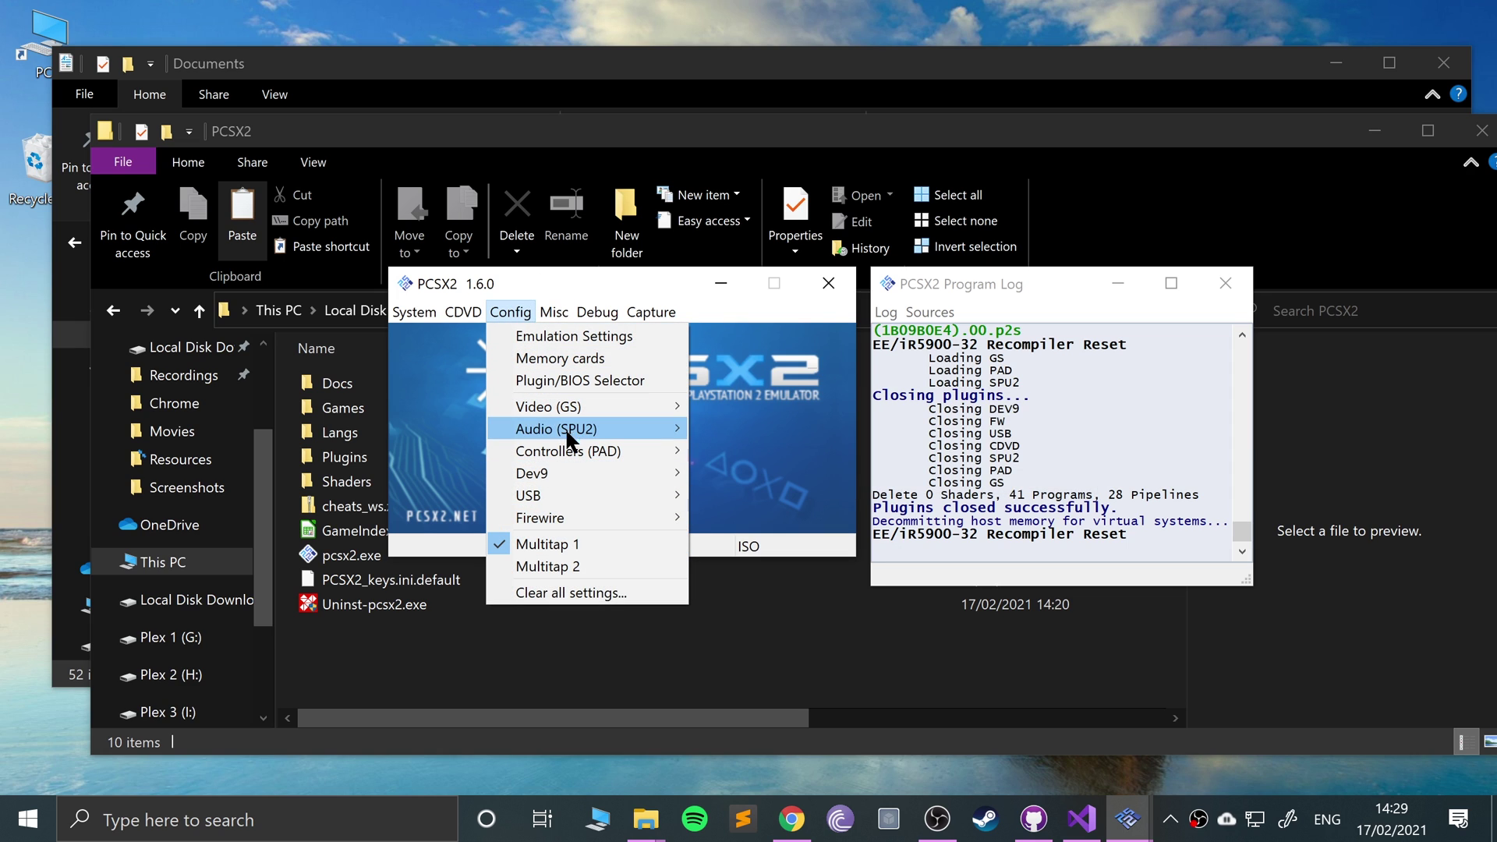
mouse_move(564, 448)
left_click(742, 472)
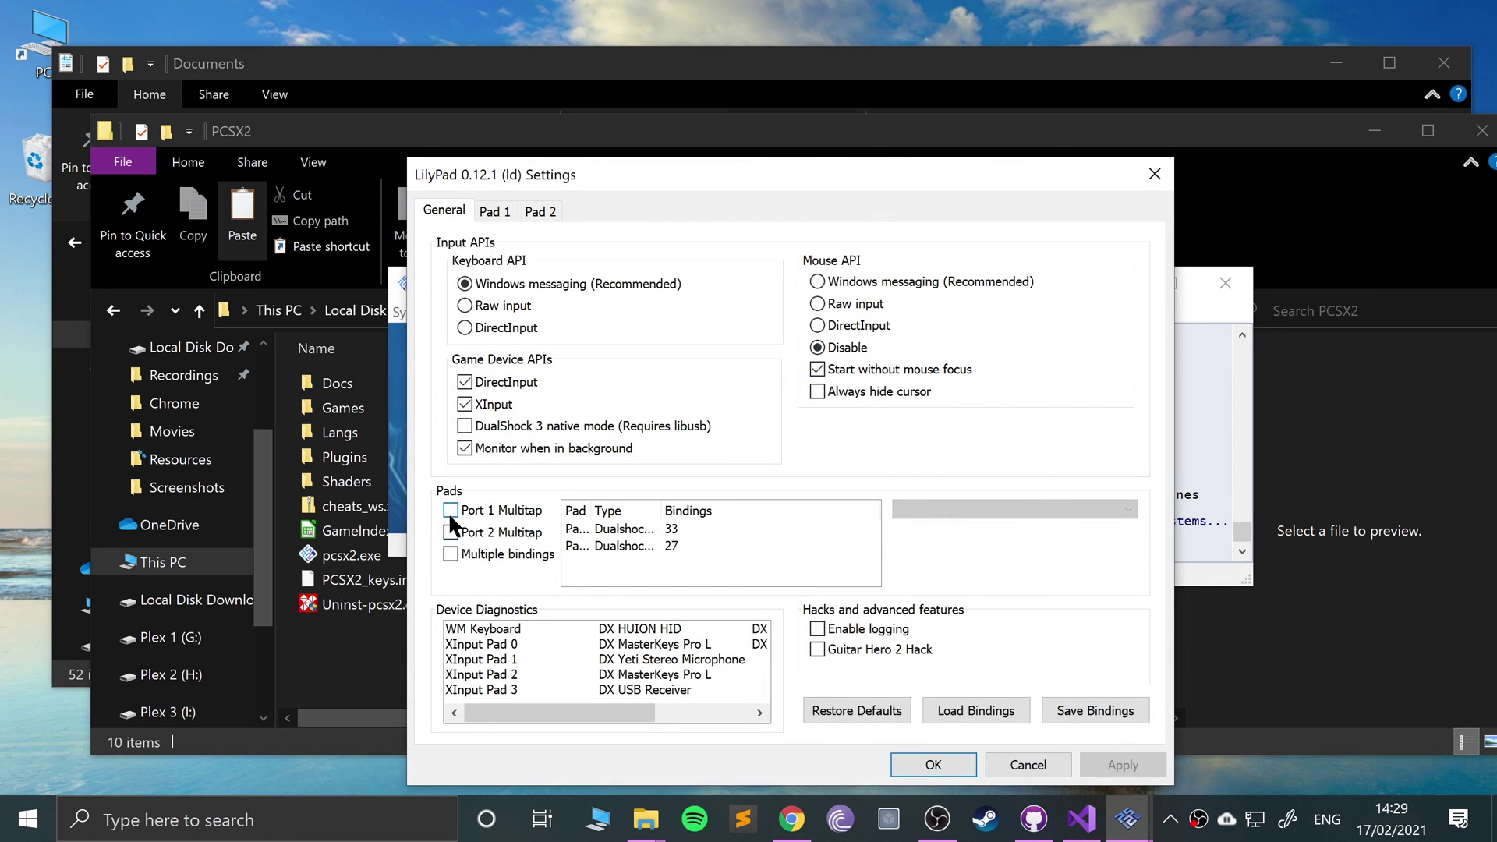
left_click(448, 517)
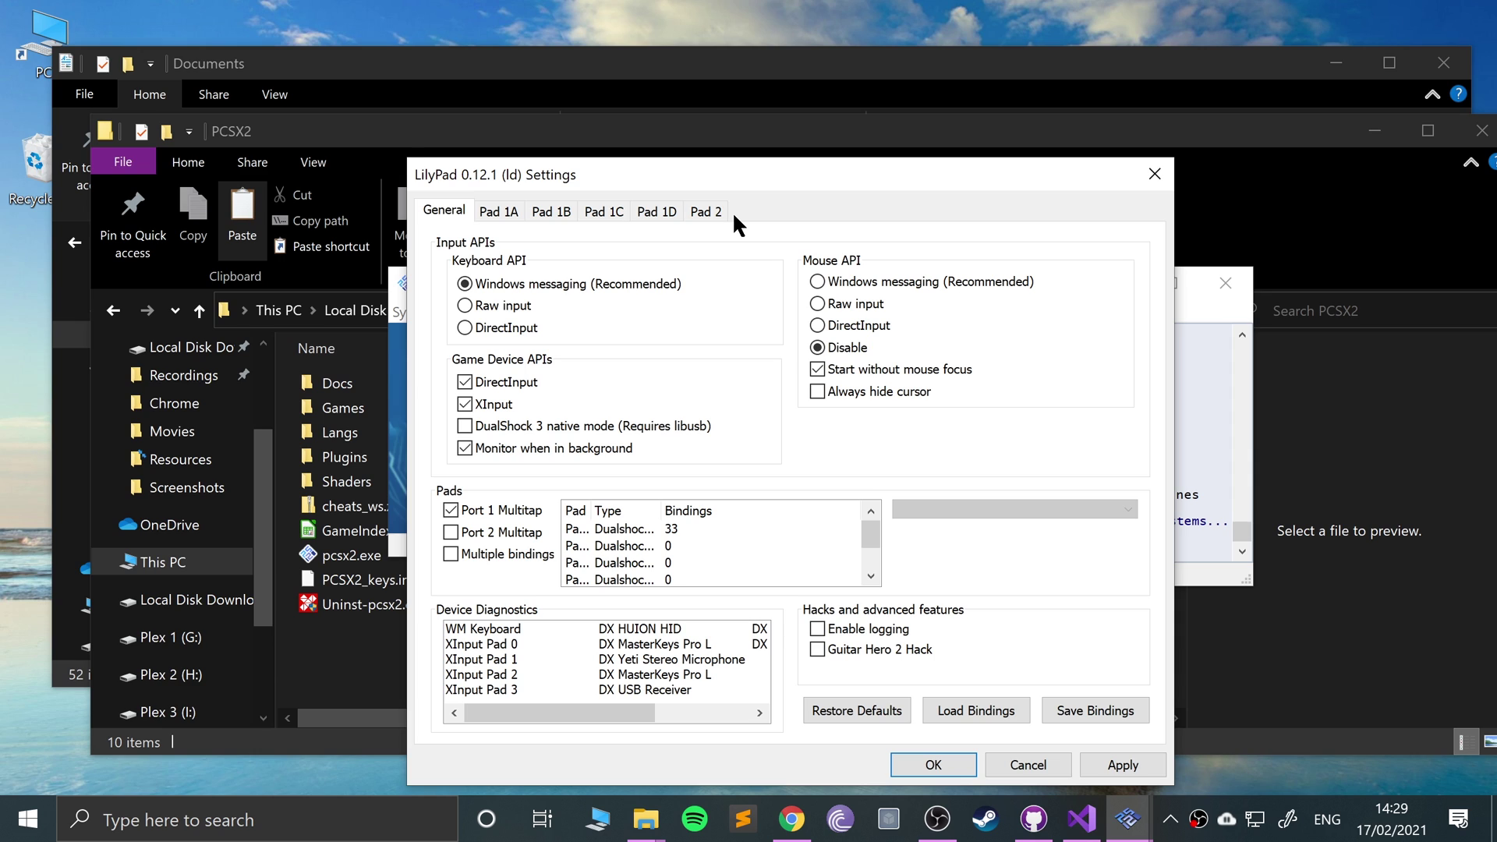
left_click(552, 215)
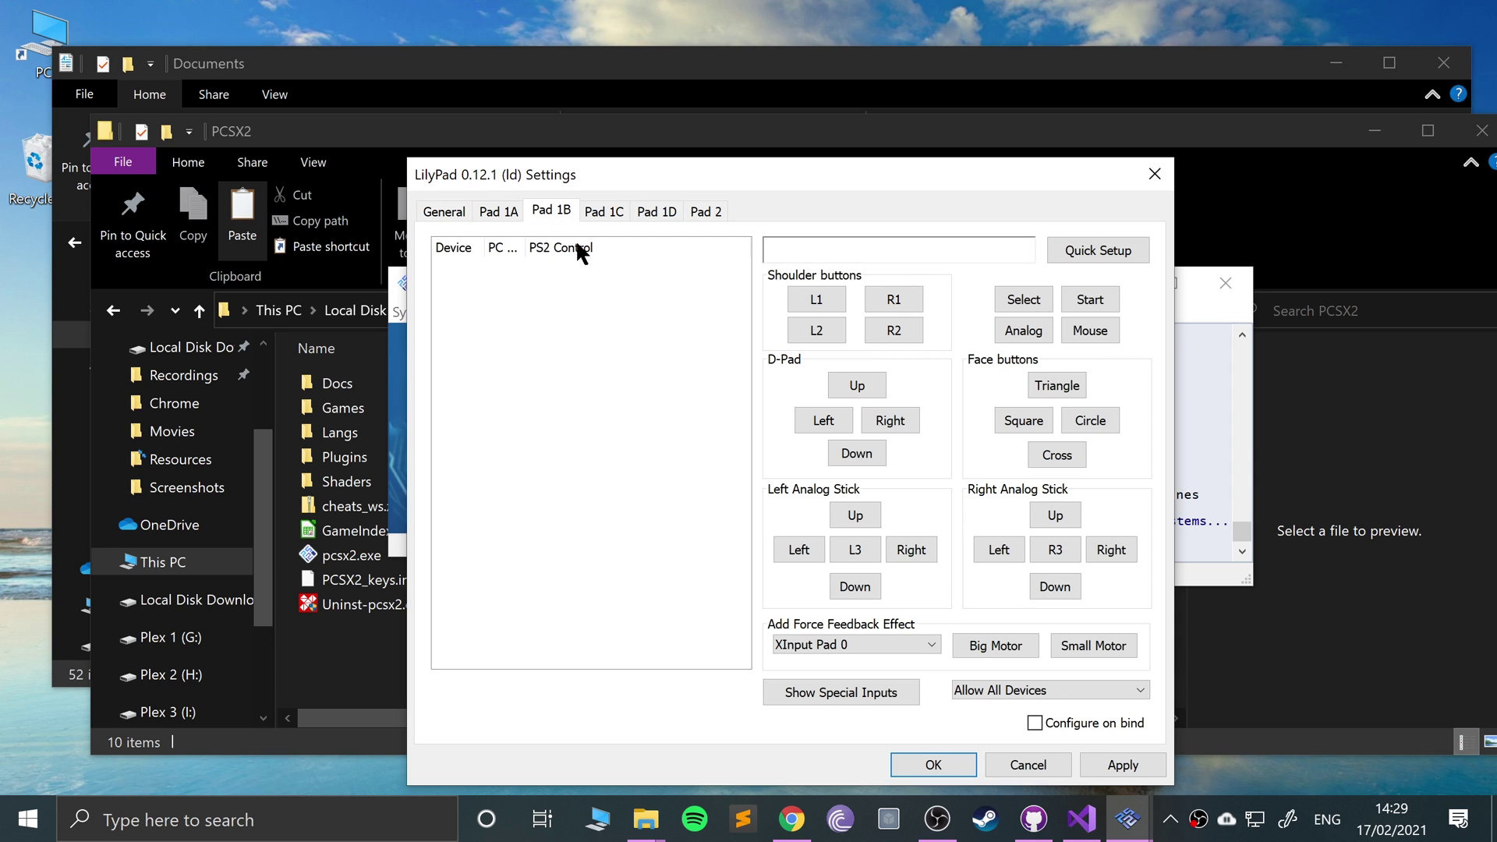
Disable Port 1 Multitap in the general LilyPad settings, then apply and close them
left_click(452, 214)
left_click(456, 512)
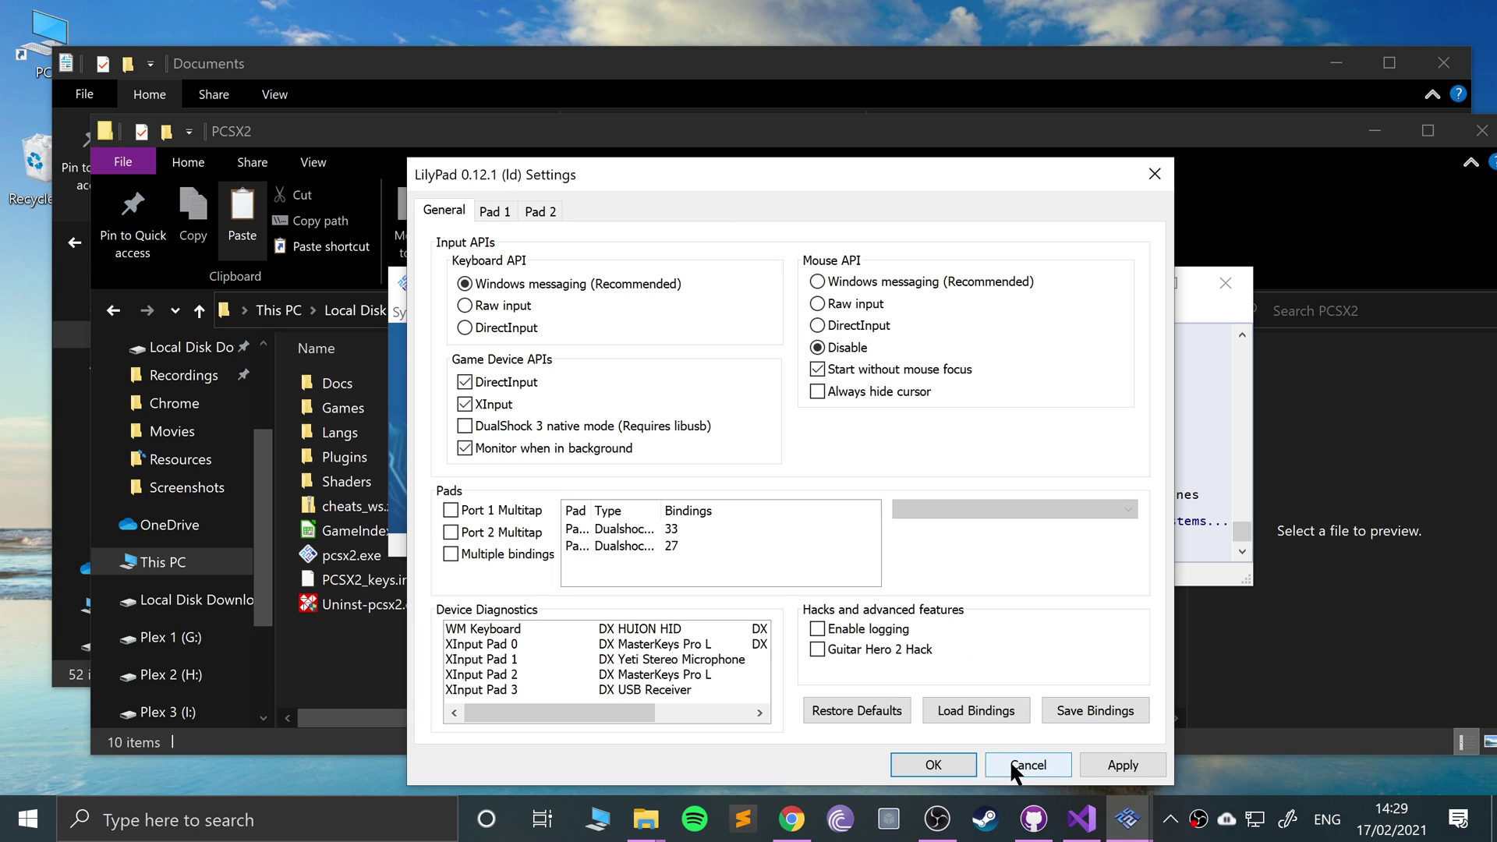
left_click(1115, 771)
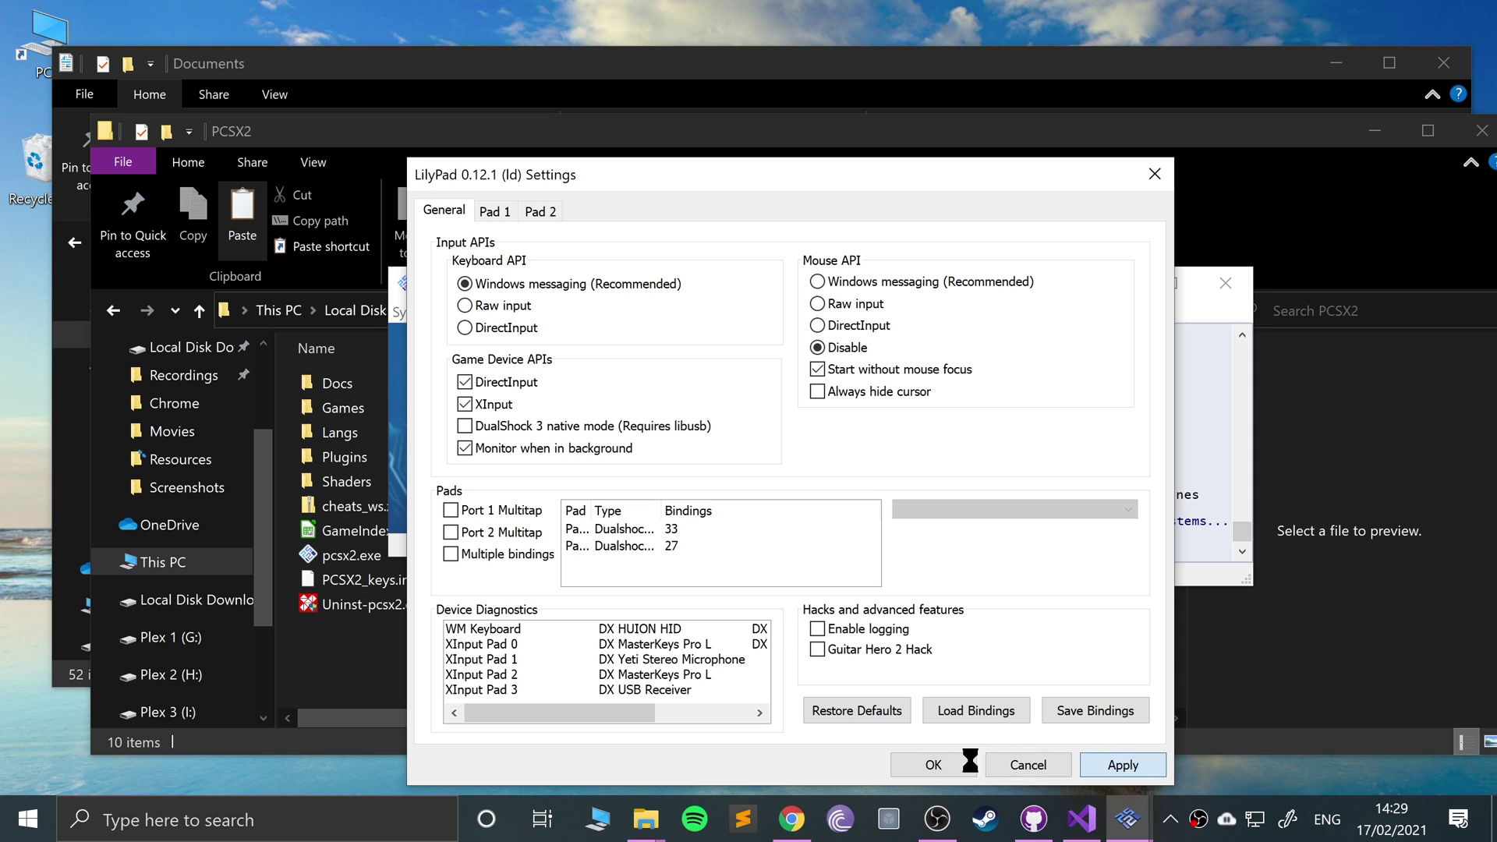
left_click(919, 764)
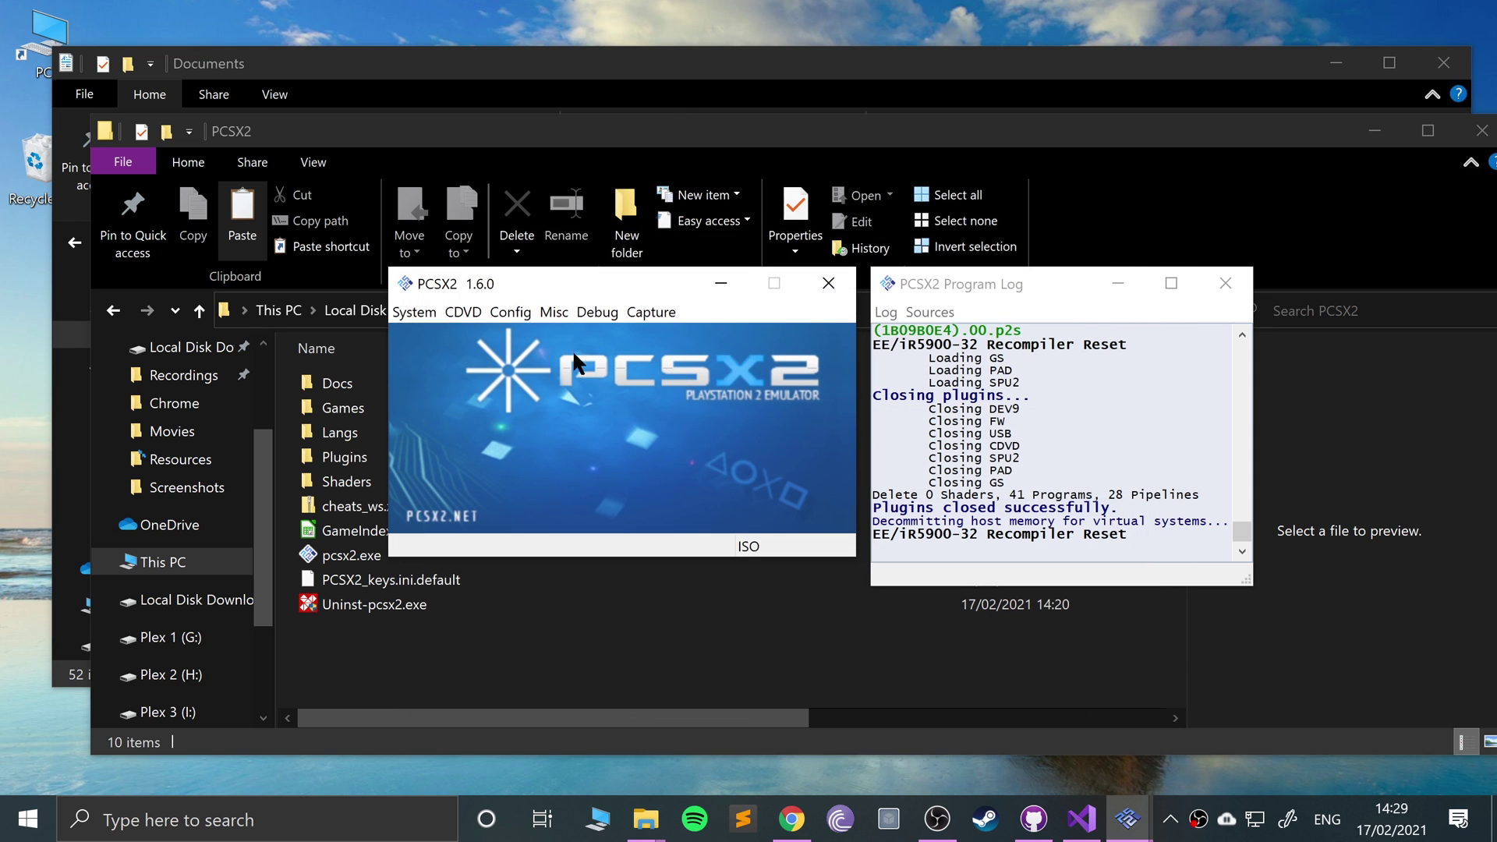
Examine the port and multitap slots and the memcards folder path in the MemoryCard Manager, and close it
left_click(527, 316)
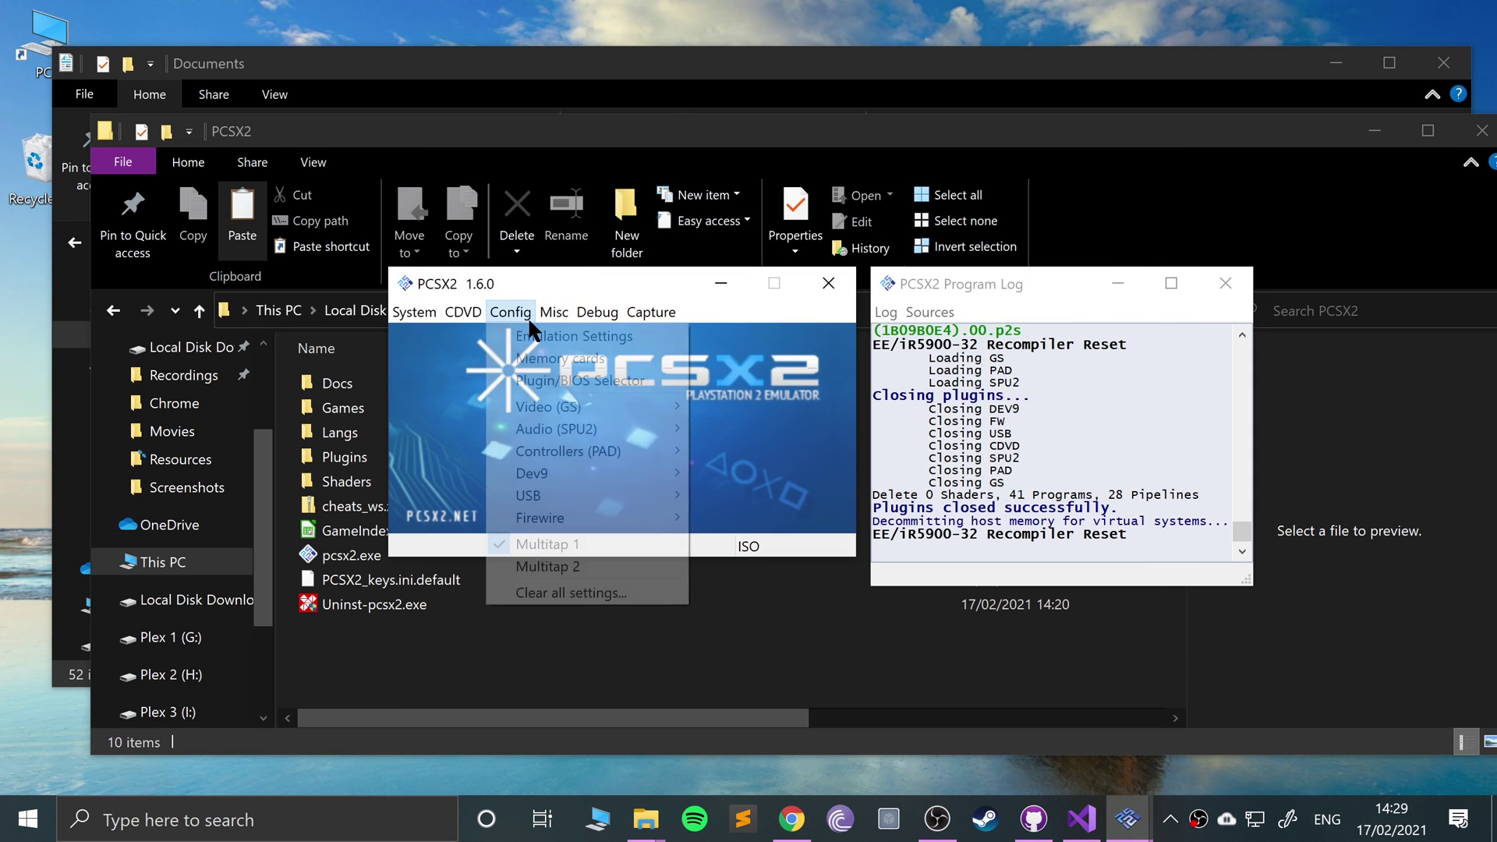
left_click(559, 359)
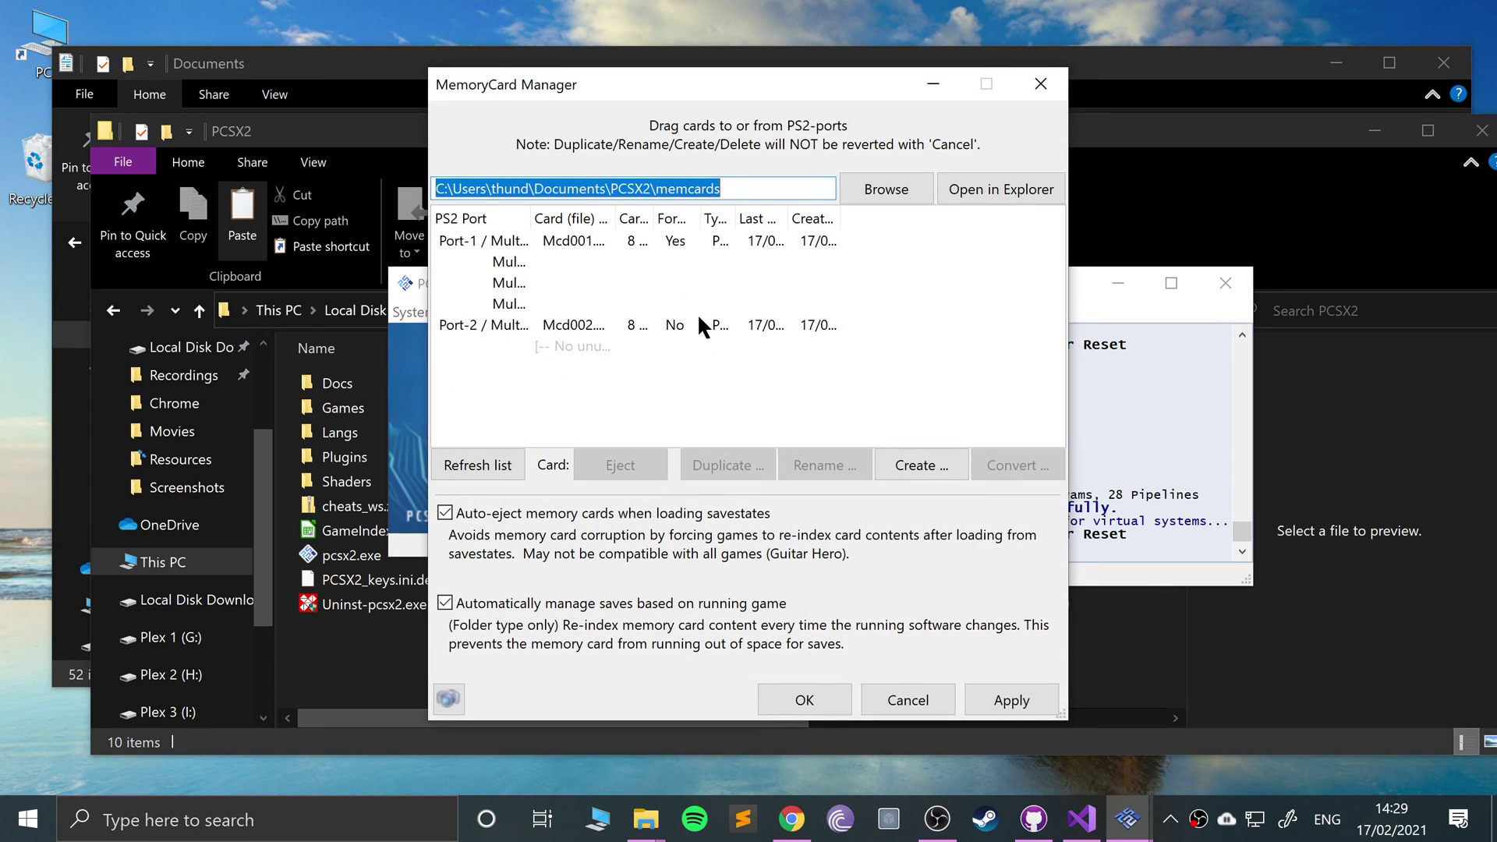
left_click(668, 283)
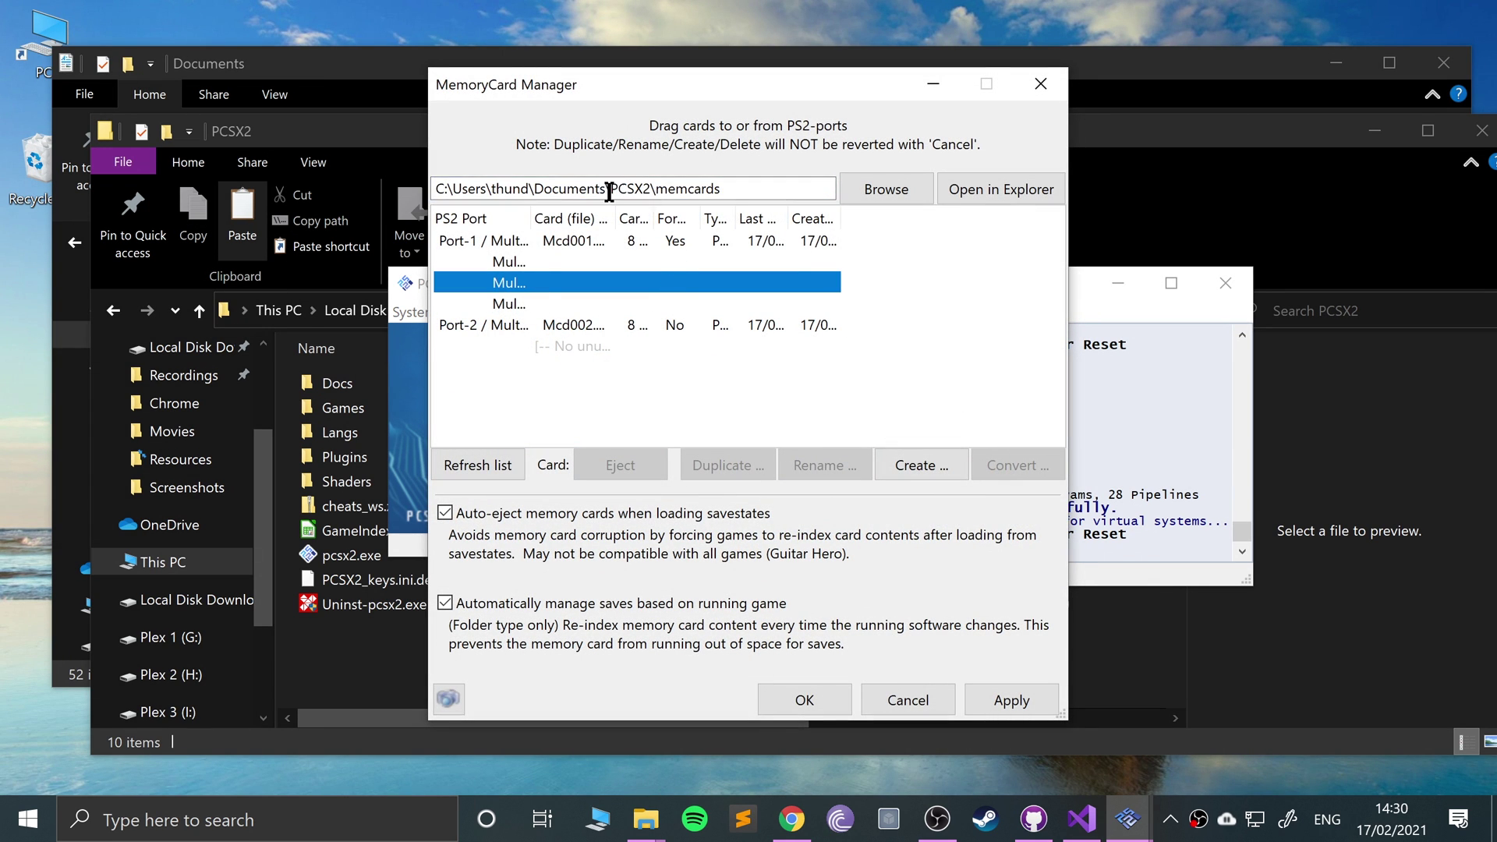
left_click_drag(587, 189, 719, 196)
left_click(818, 345)
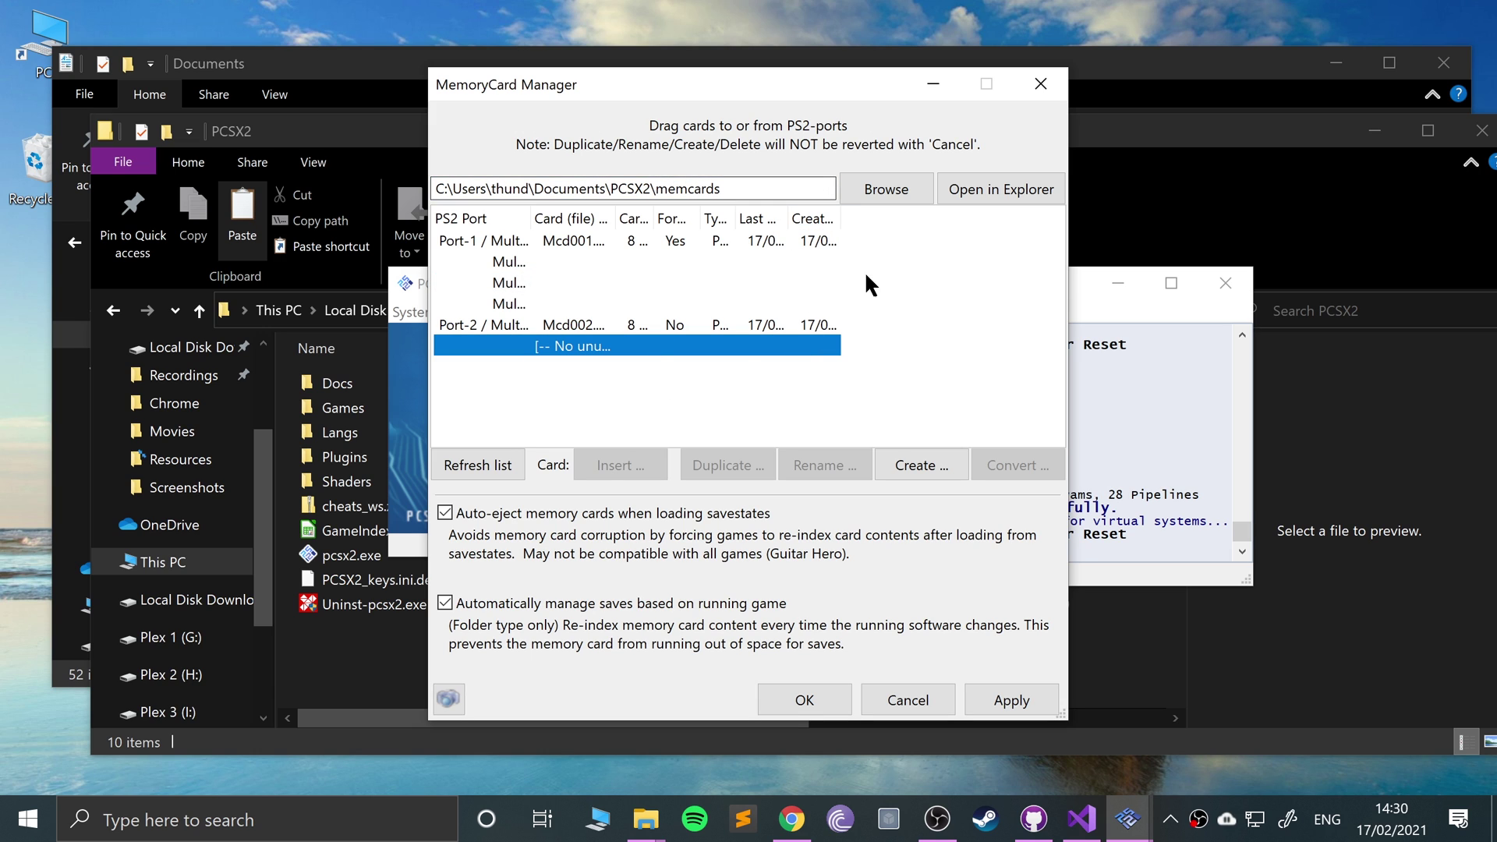
left_click(1039, 85)
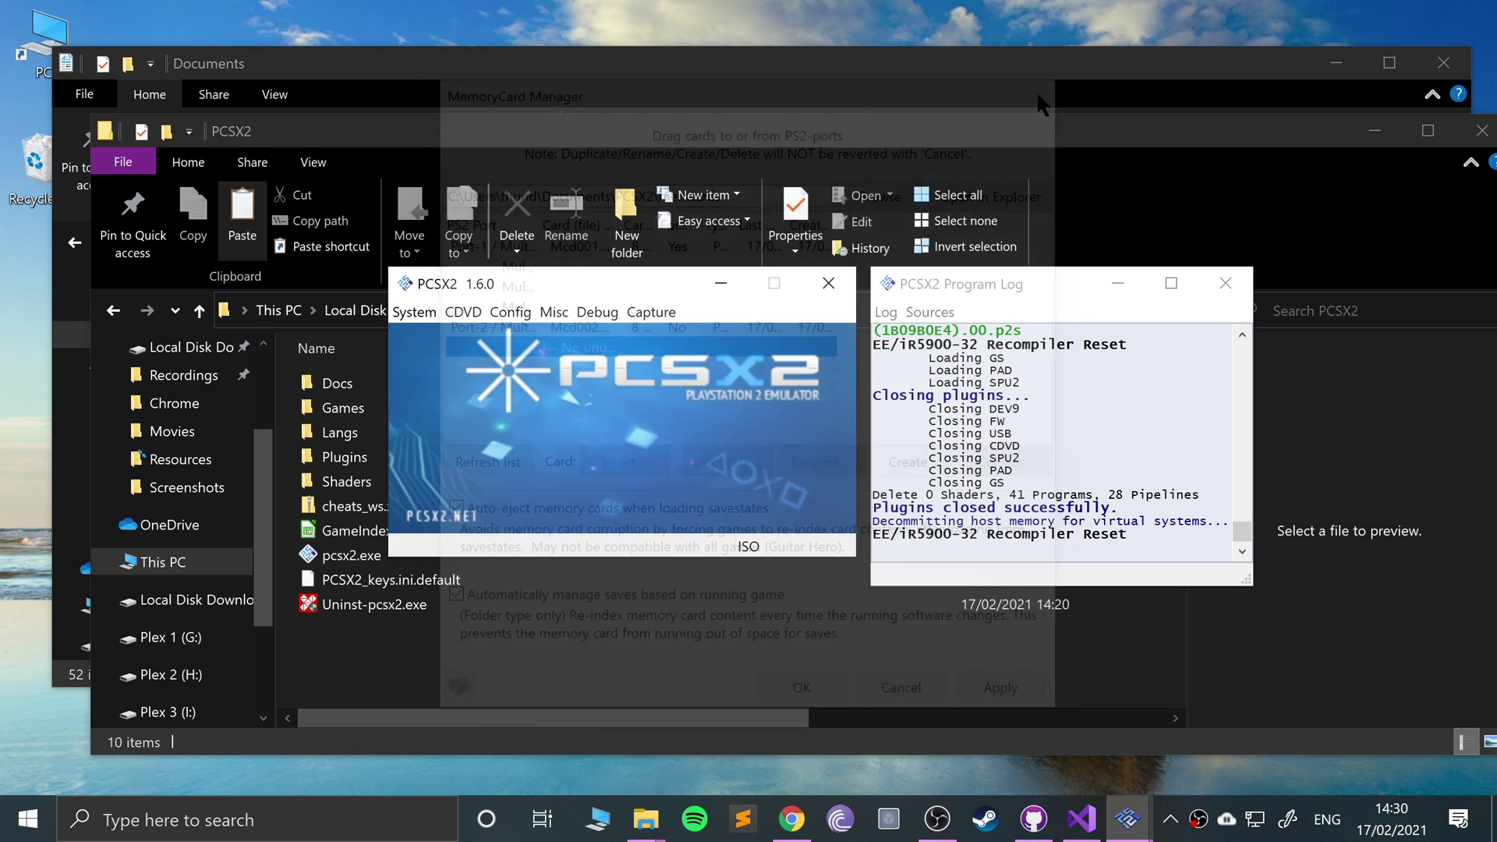
left_click(596, 310)
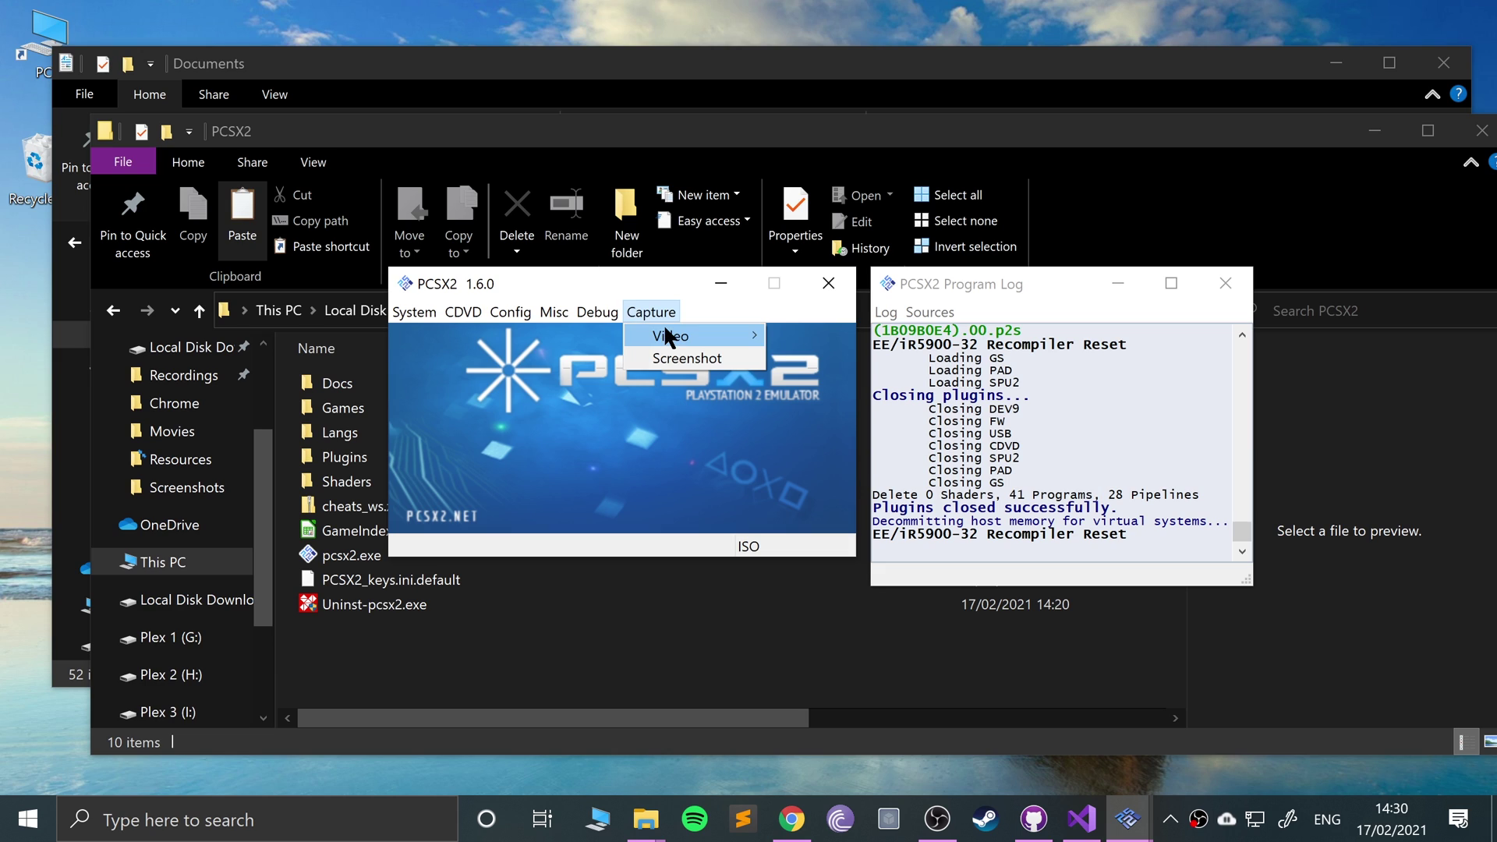
mouse_move(670, 337)
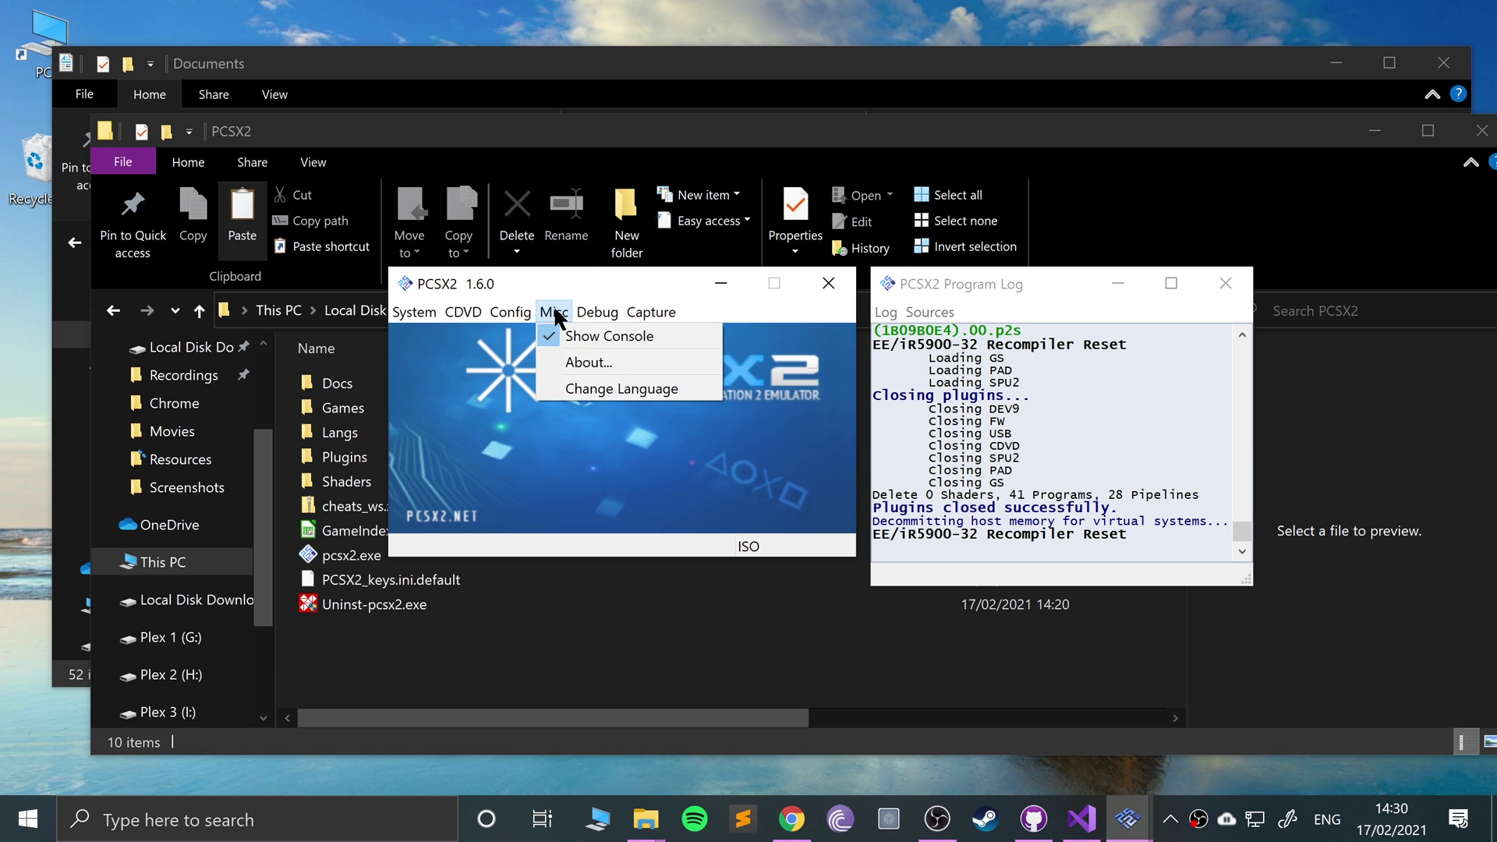
key("Escape")
left_click(398, 313)
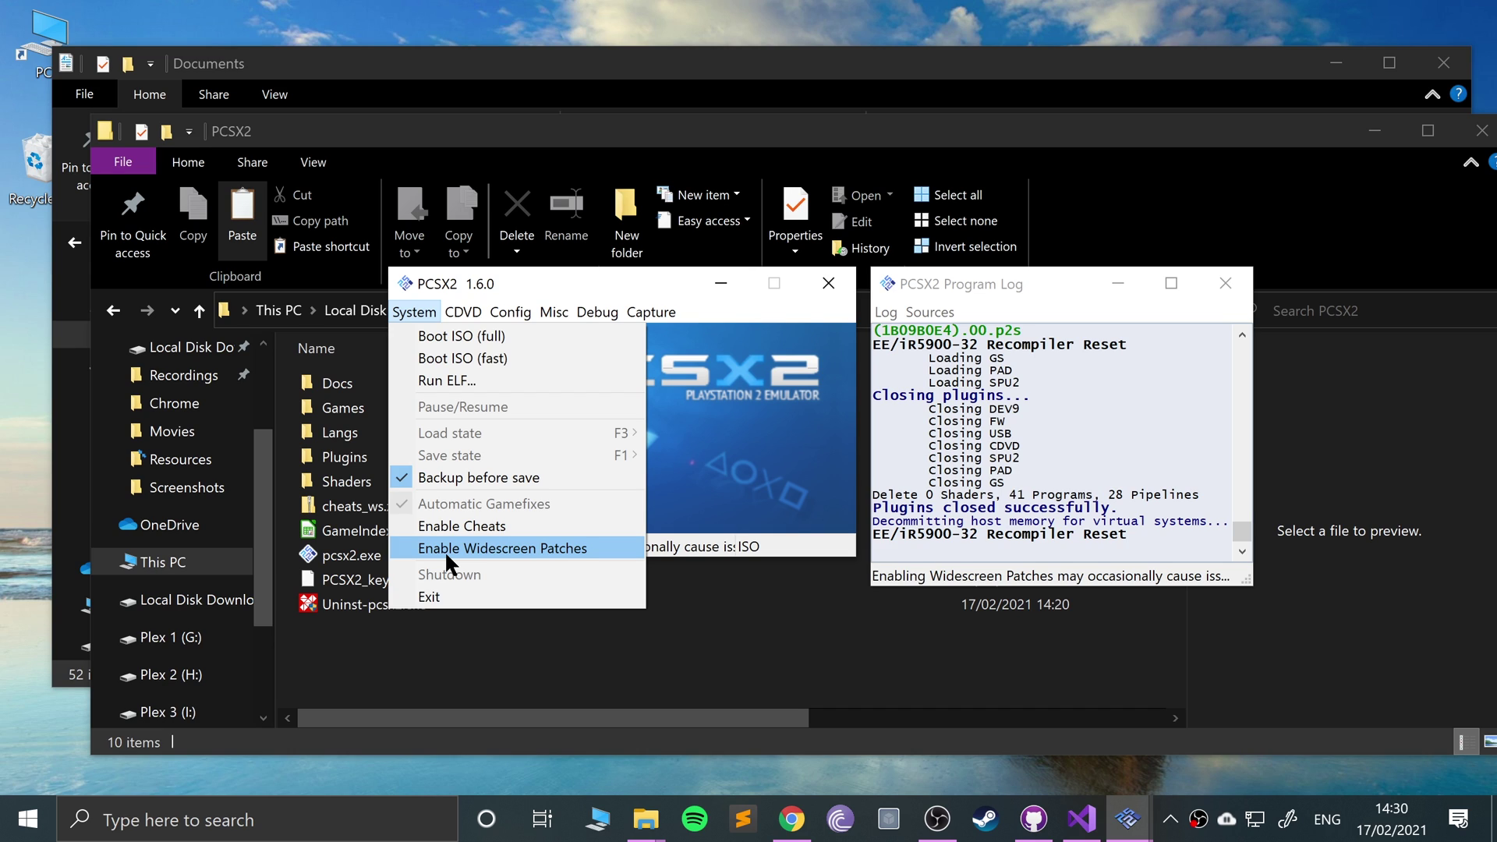
left_click(724, 471)
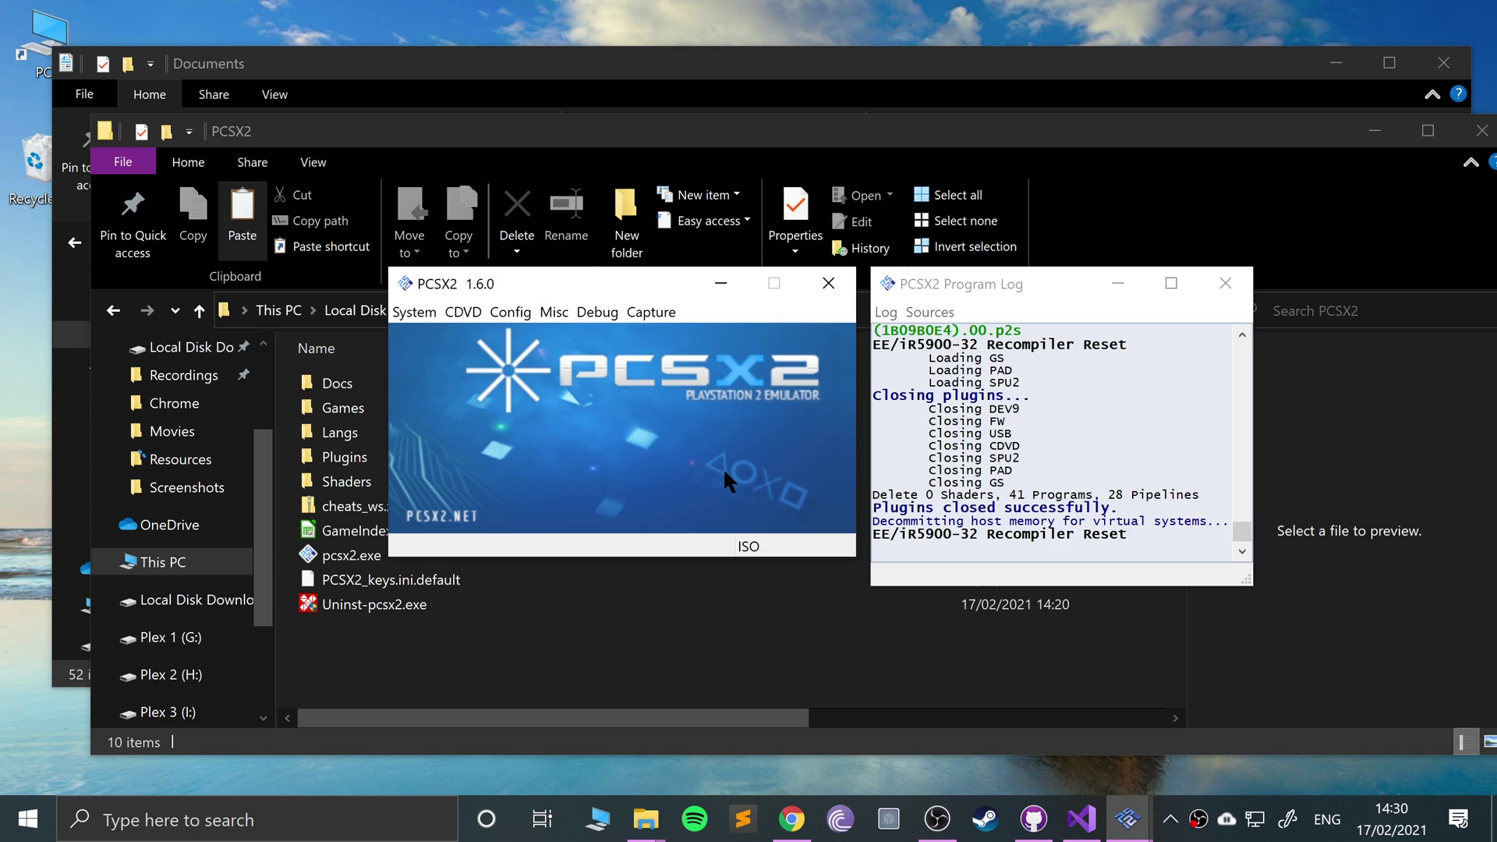